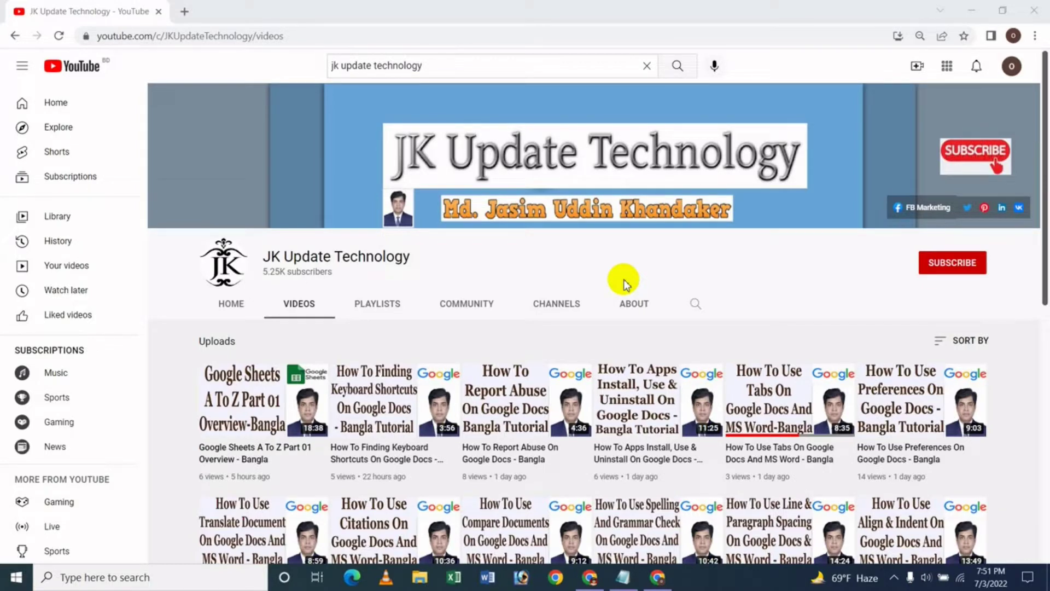
Step: Open a new browser tab beside the YouTube channel's Videos page
click(184, 11)
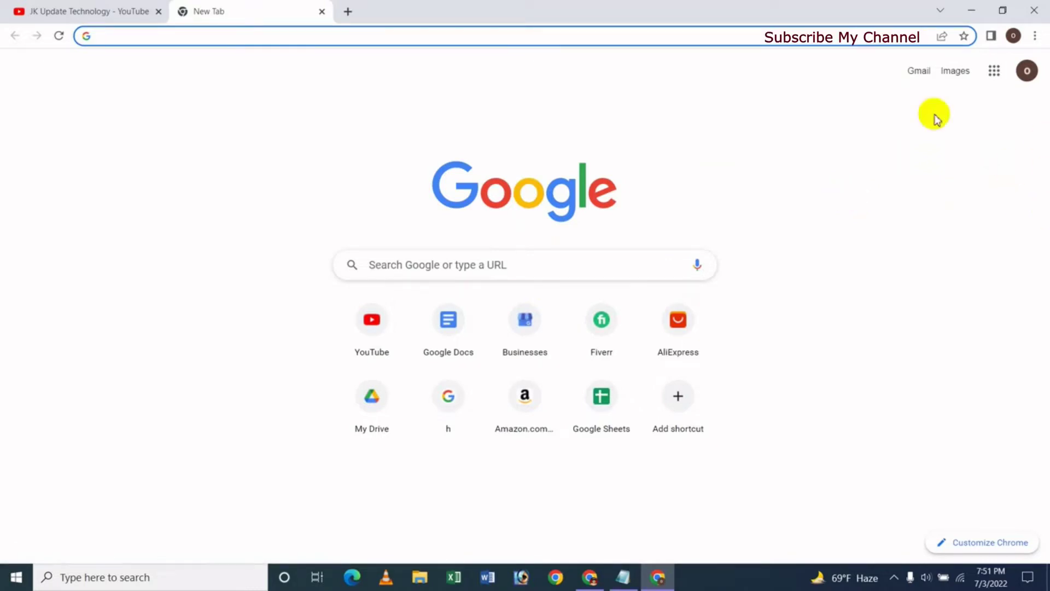
Step: Launch Google Sheets from the Google apps menu in the new tab
click(994, 70)
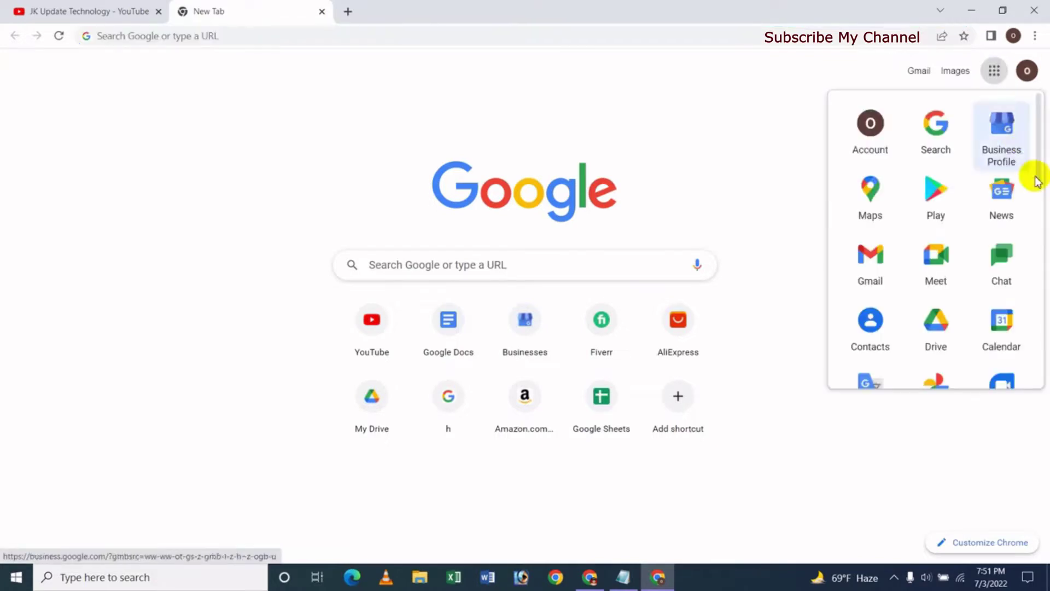
drag(1039, 172, 1035, 229)
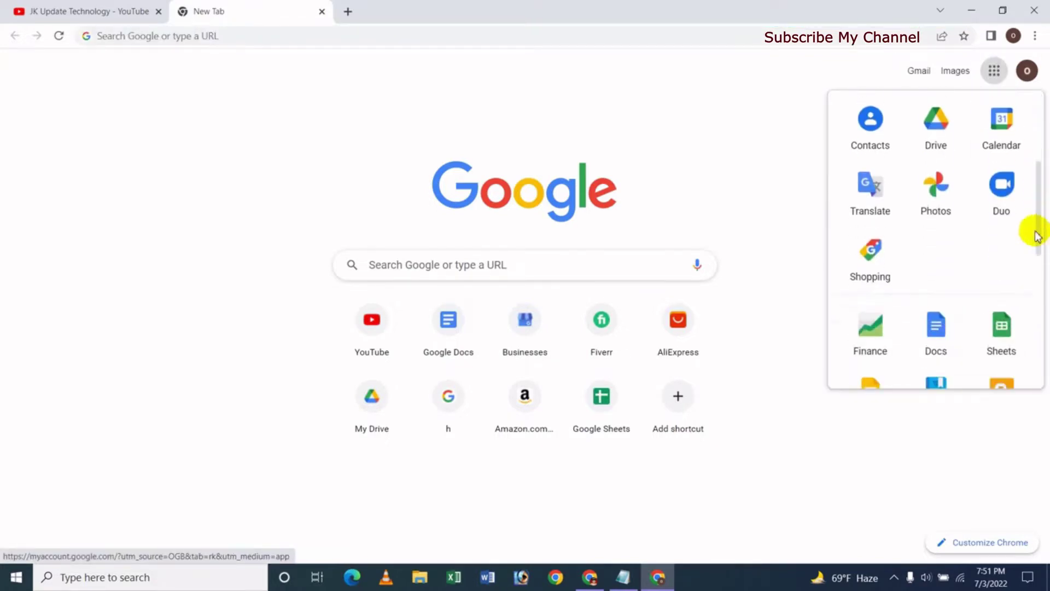
click(1005, 339)
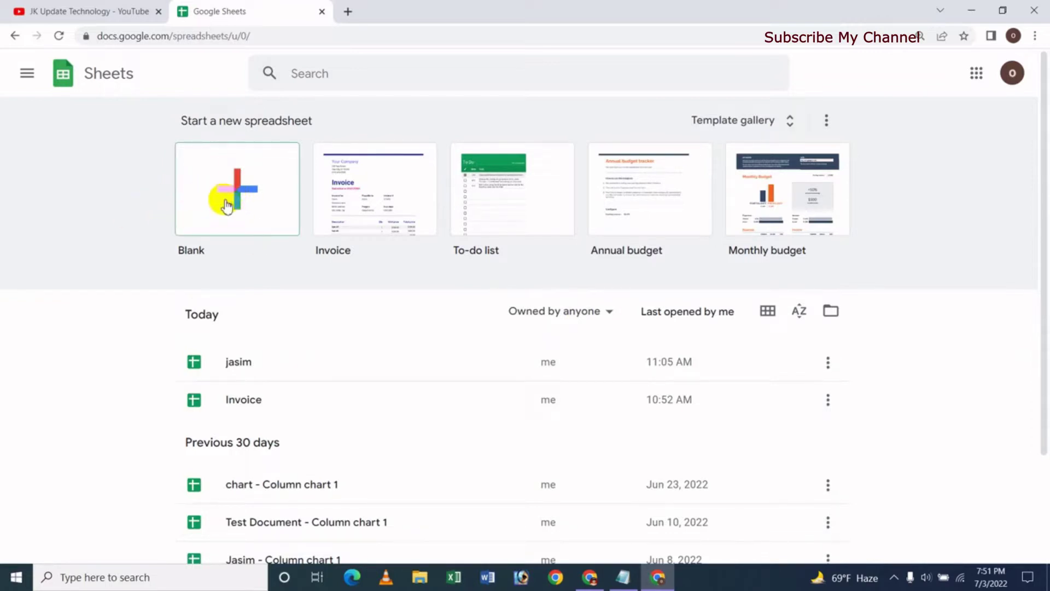
Step: Create a blank spreadsheet, then switch back to the YouTube tab
click(226, 198)
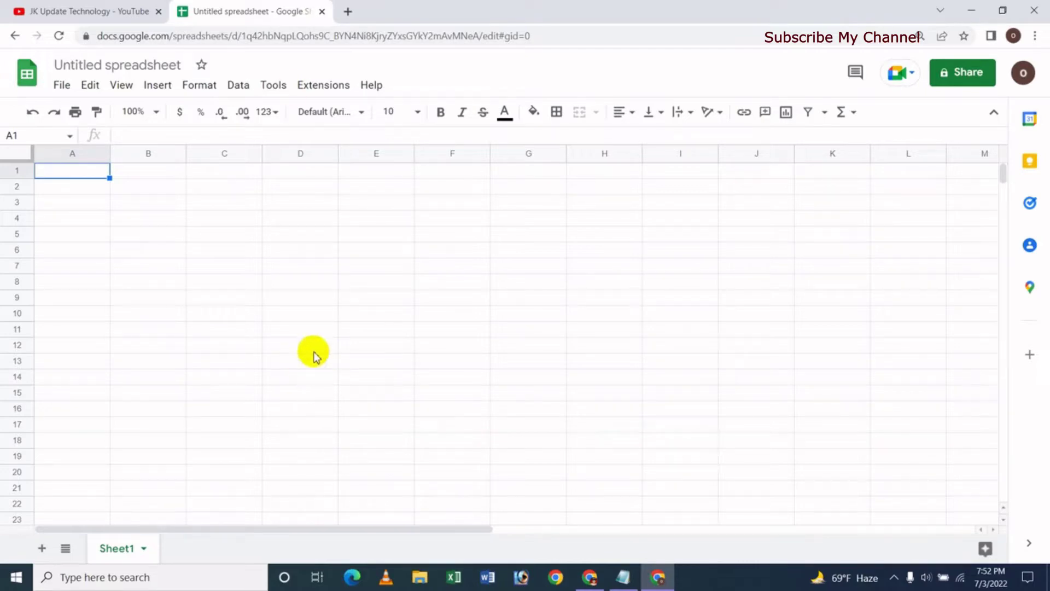
click(64, 11)
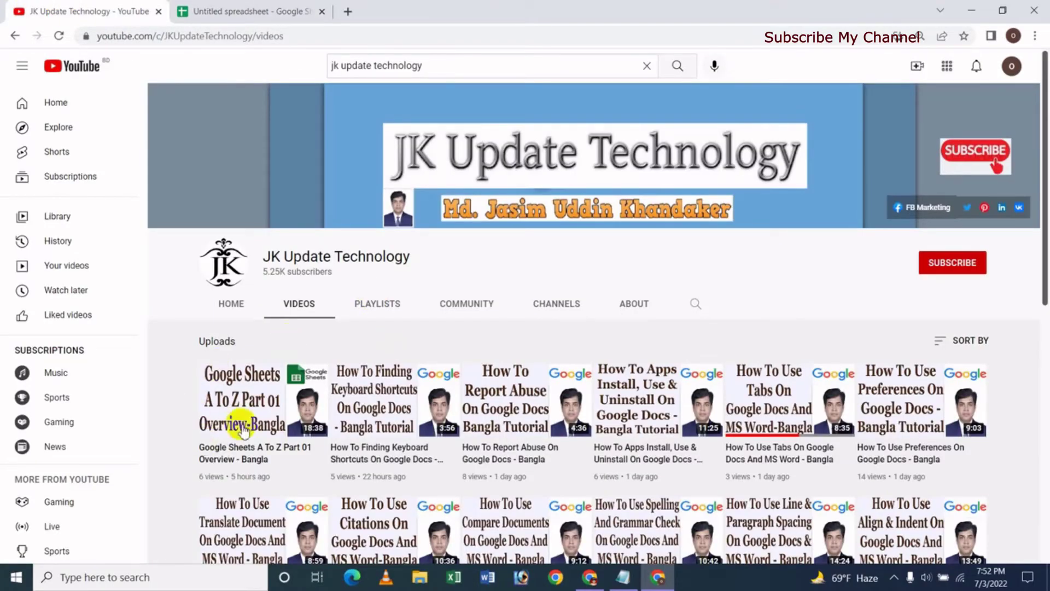
mouse_move(254, 399)
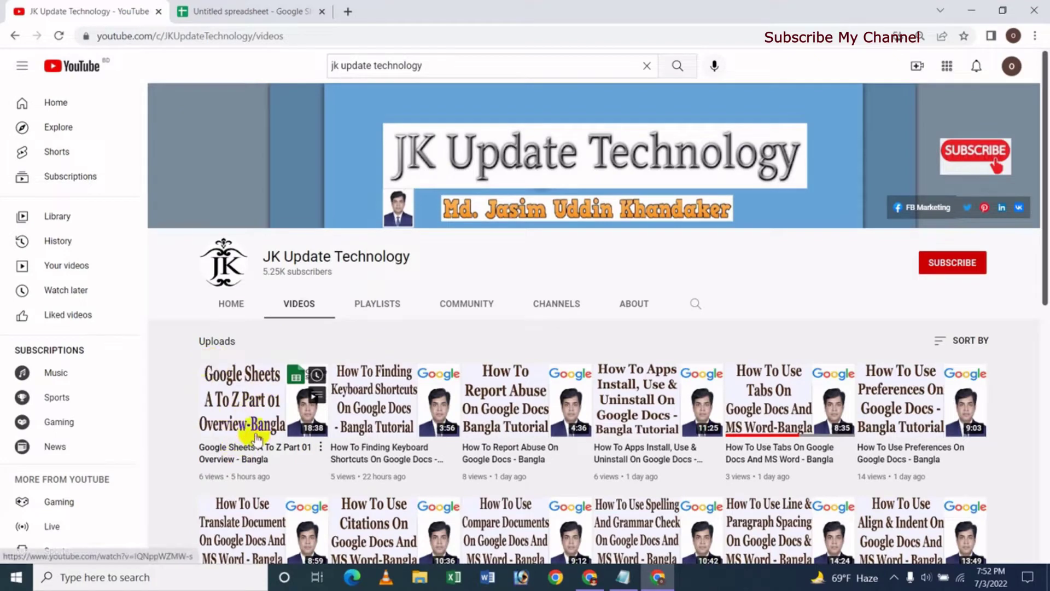
Step: Switch back to the blank Untitled spreadsheet tab
click(259, 12)
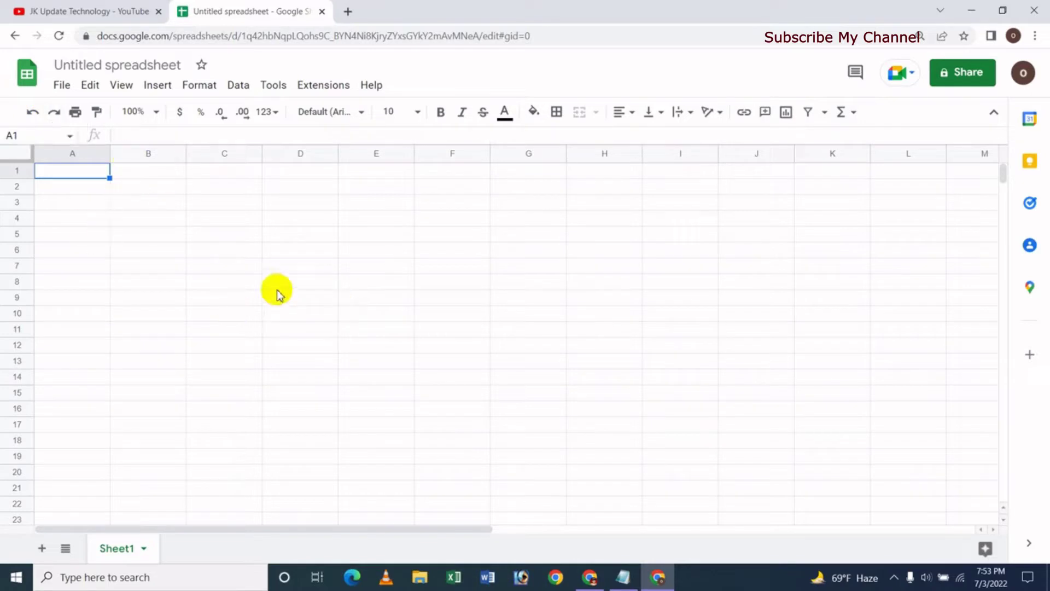
Step: Enter 20 in C7, dsfsd in D7 and D8, and df in D9
click(234, 266)
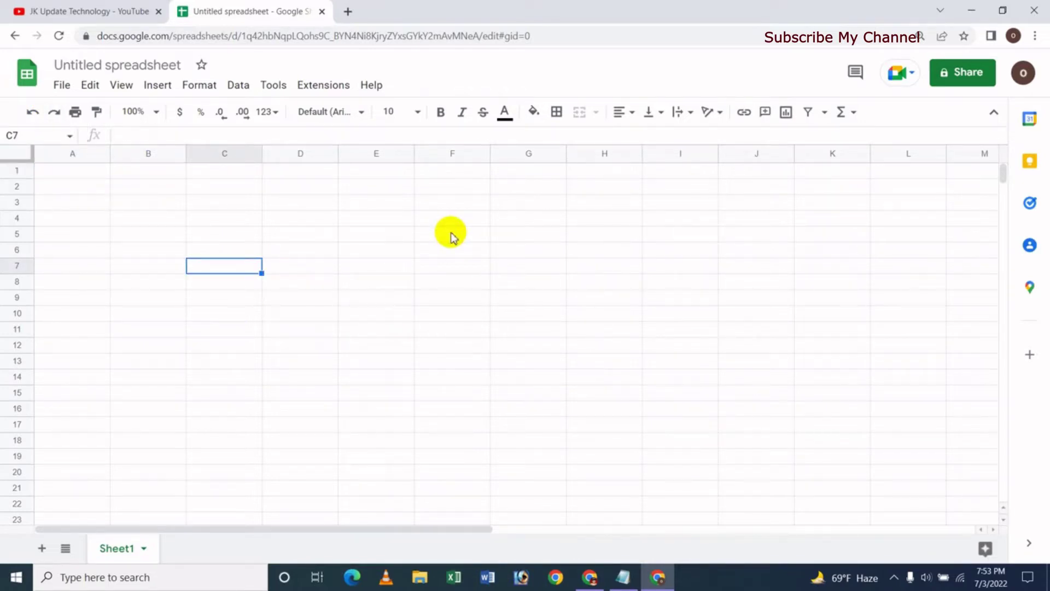
text(20)
key(Tab)
text(dsfsd)
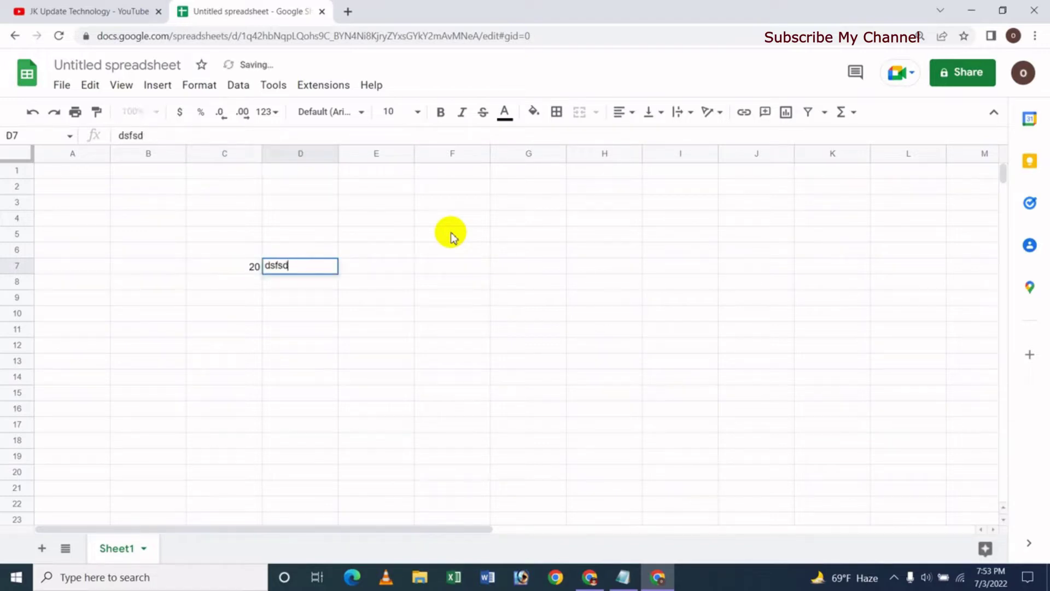
key(Return)
text(dsfsd)
key(Return)
text(df)
key(Return)
Step: Enter dfd in C10, delete it, then undo and redo so C10 stays empty
key(Left)
text(d)
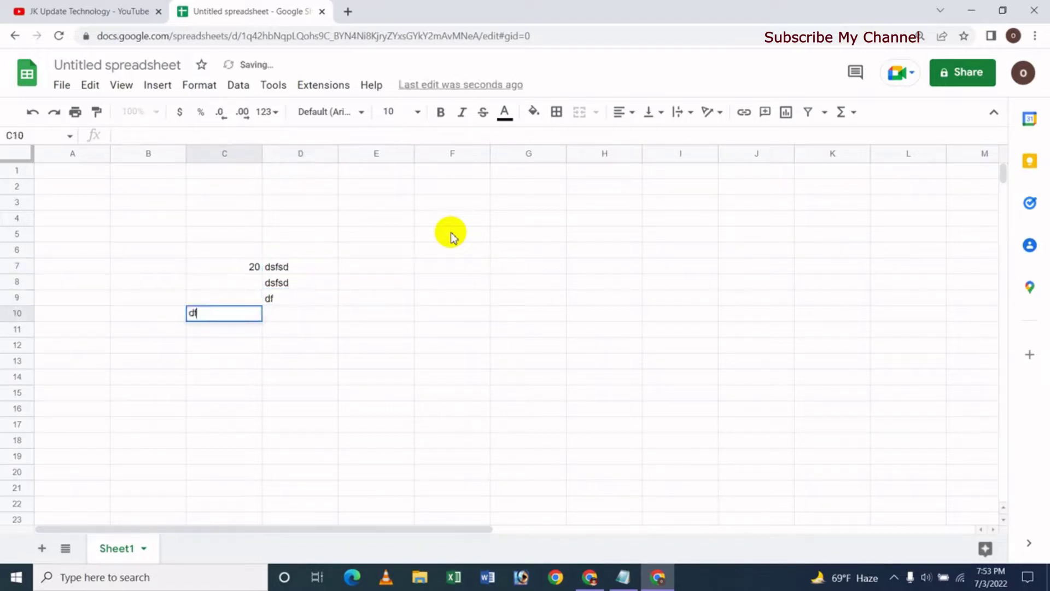
text(fd)
click(361, 385)
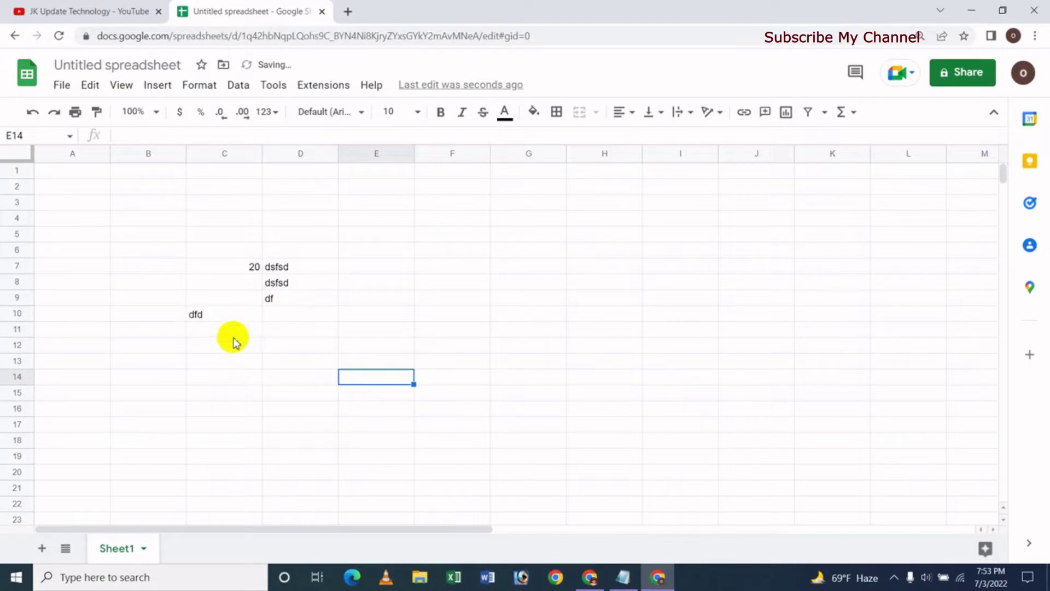
click(206, 316)
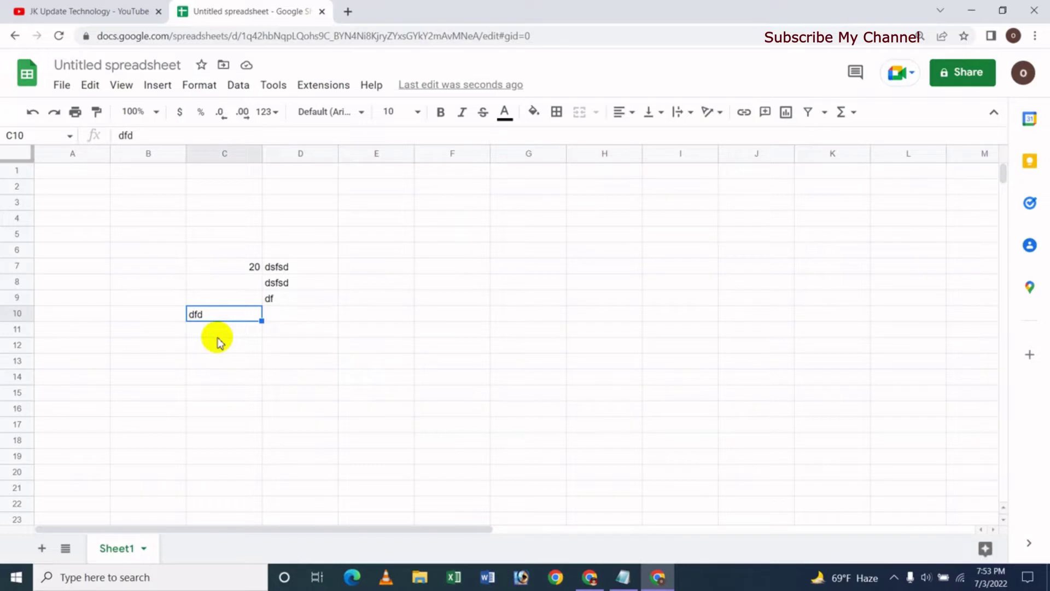
key(Delete)
click(216, 360)
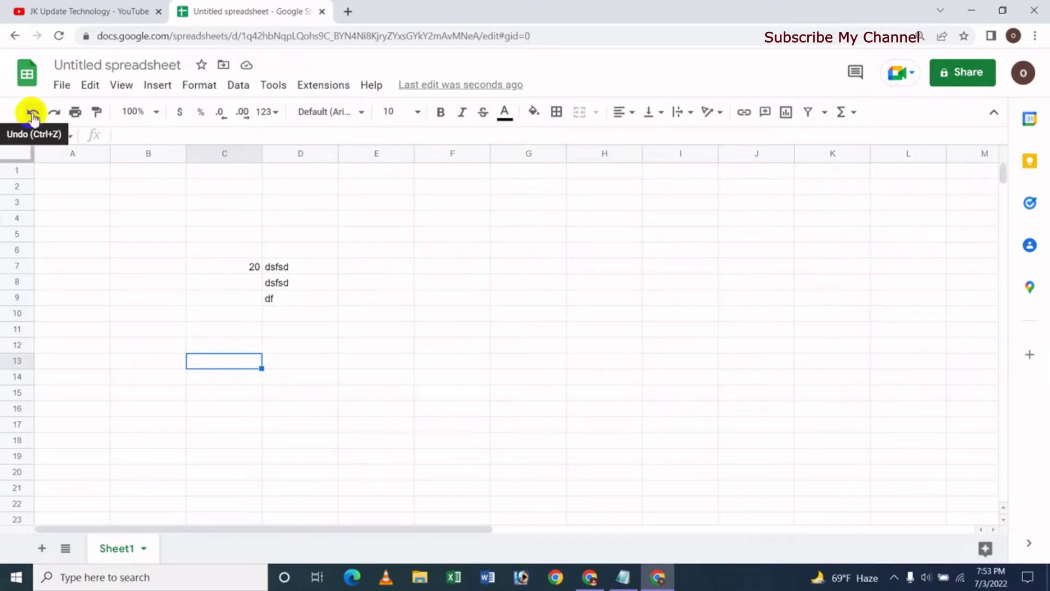
click(32, 116)
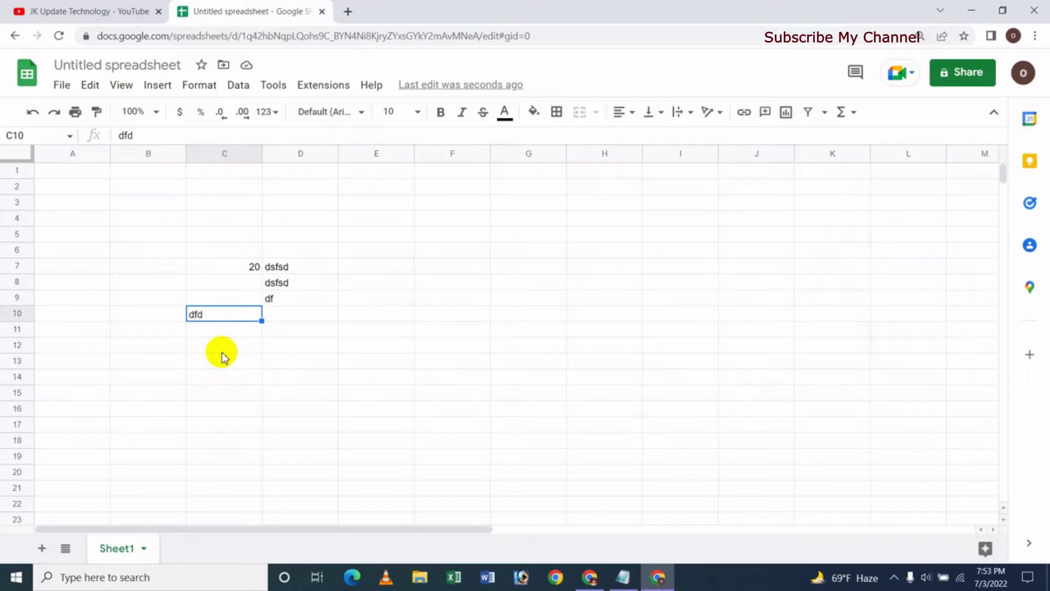
click(54, 113)
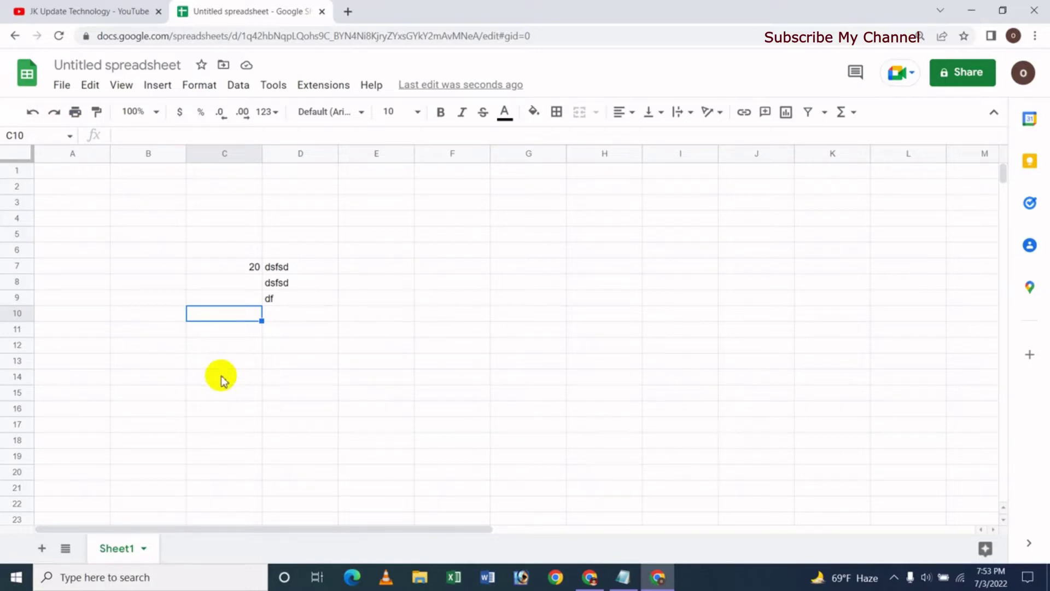
text(dfd)
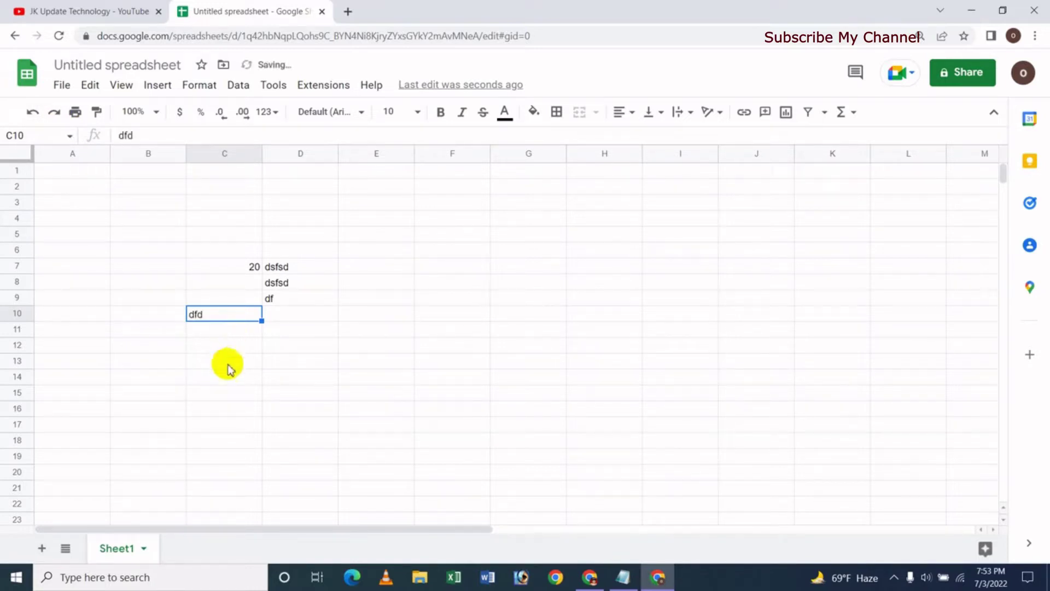
key(Delete)
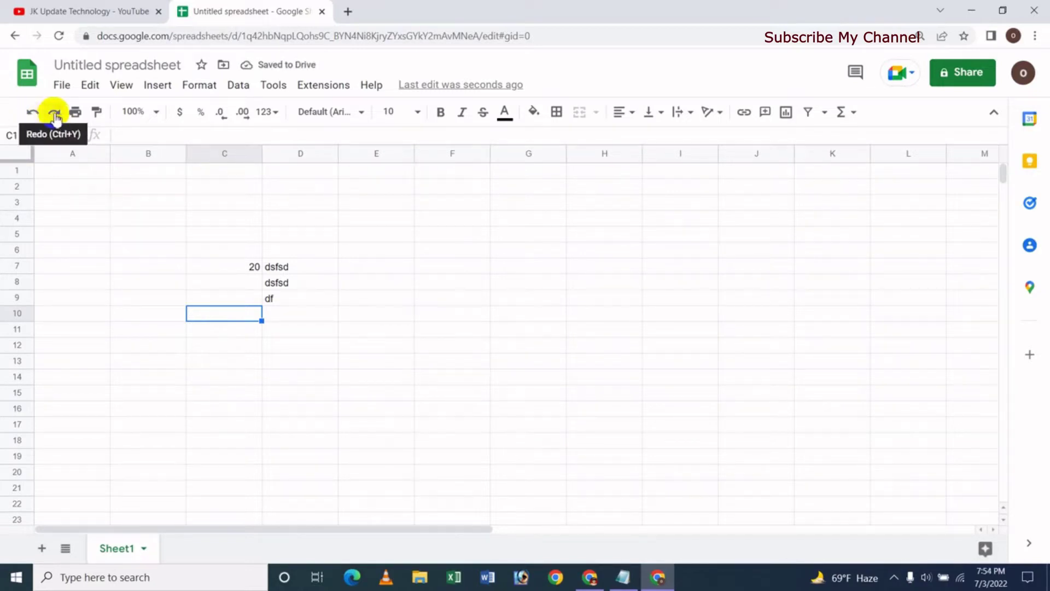
click(246, 269)
click(218, 317)
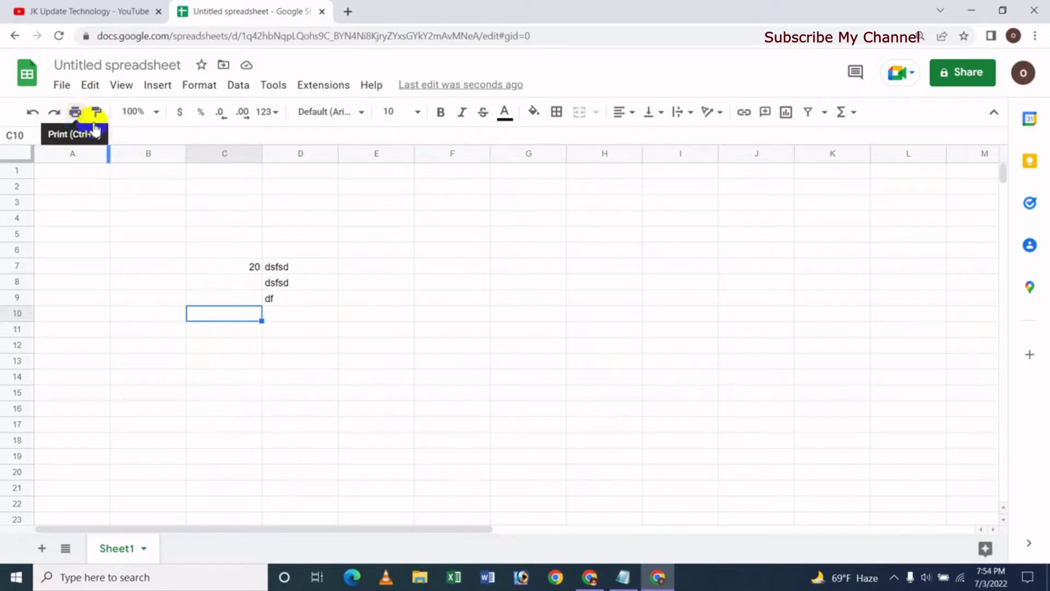
click(328, 315)
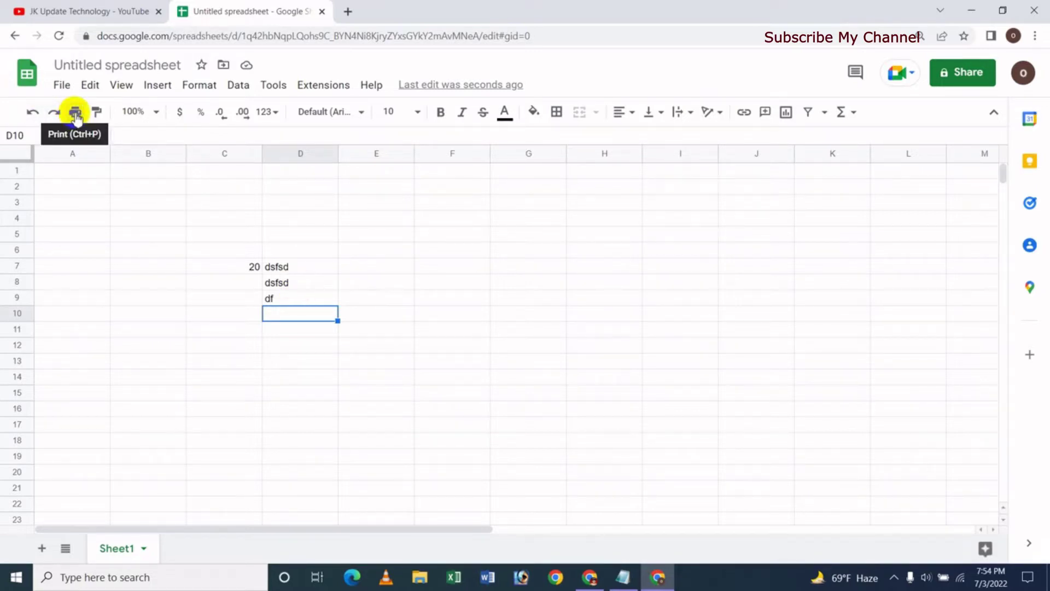
click(75, 114)
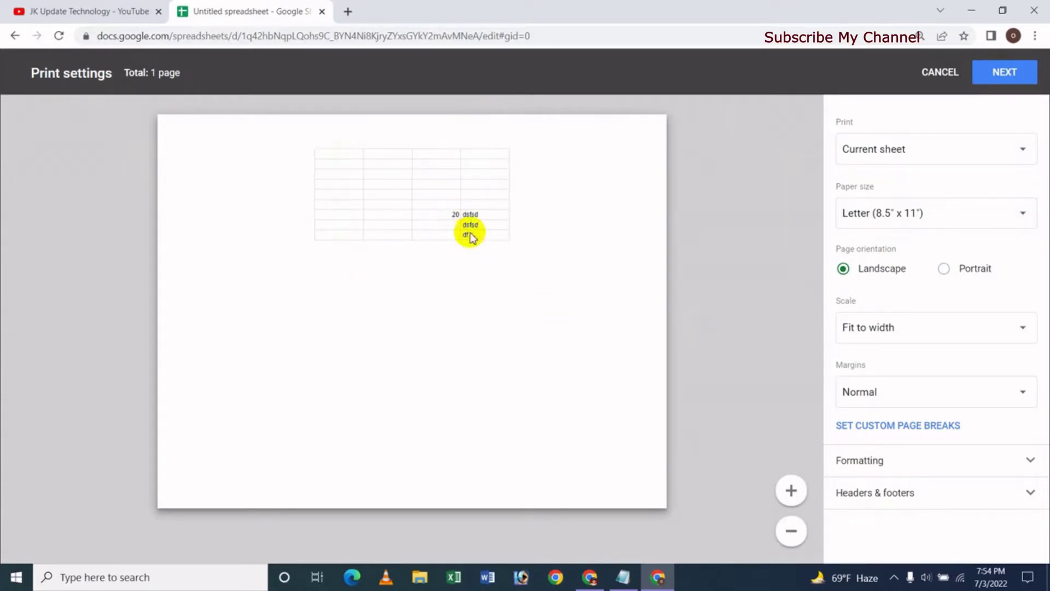
click(941, 75)
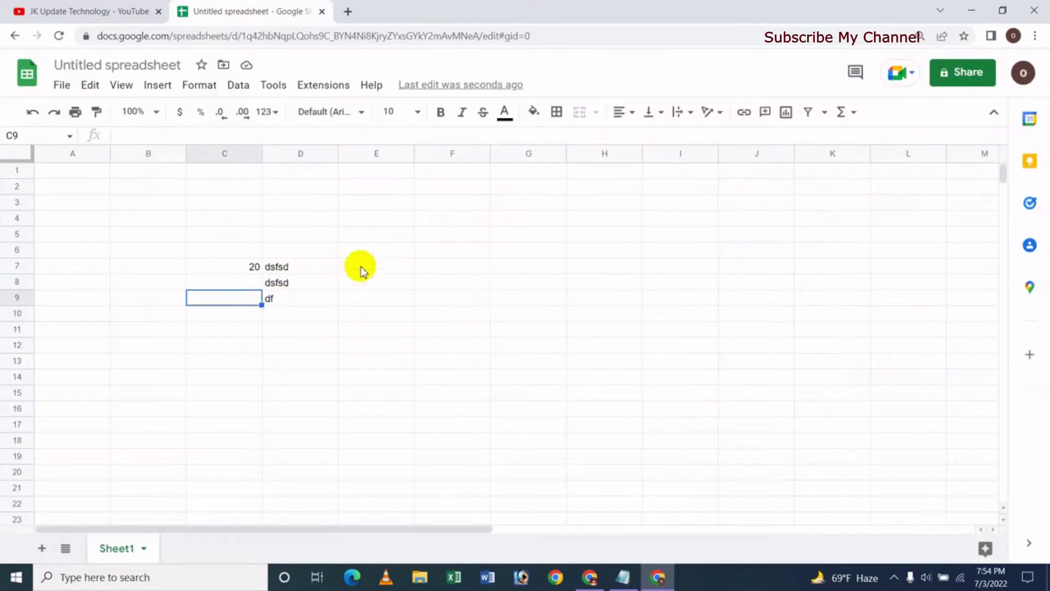
Step: Enter fsdf in E7 and sdfdsfd in F7
click(358, 267)
text(fsdf)
key(Tab)
text(sdfdsfd)
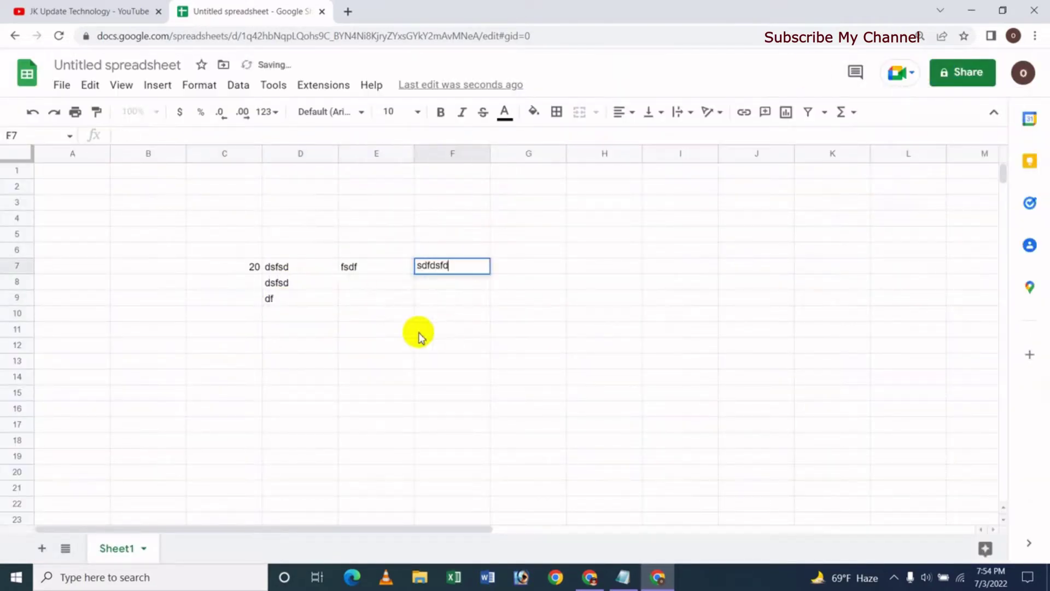
key(Return)
Step: Fill fsdf down to E11, sdfdsfd down to F12, and df down to D12
click(386, 275)
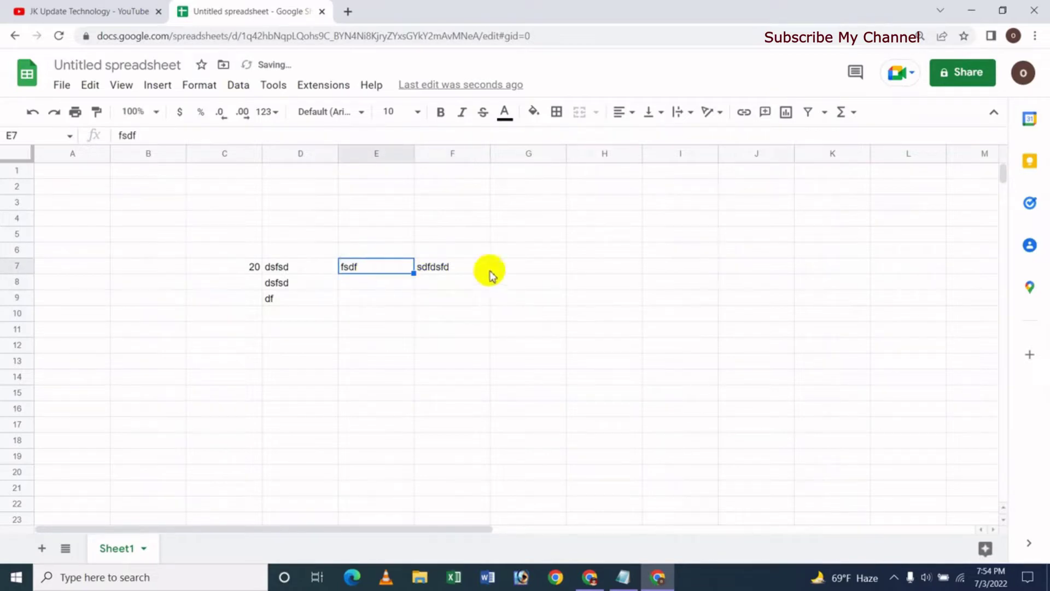
drag(414, 276, 418, 333)
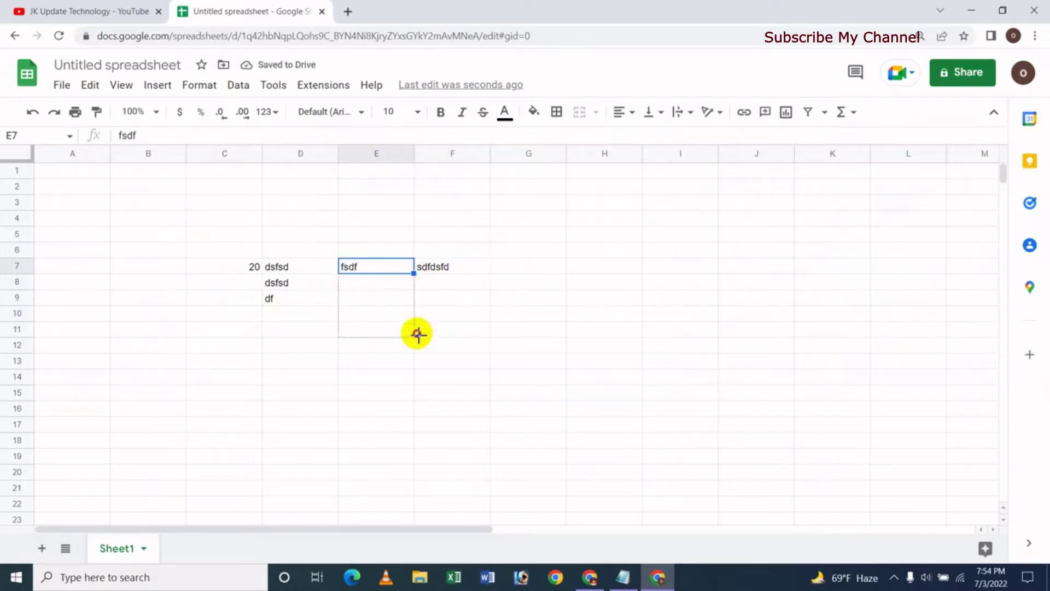
click(479, 276)
mouse_move(490, 273)
mouse_down()
mouse_move(272, 302)
mouse_move(280, 311)
mouse_up()
click(308, 319)
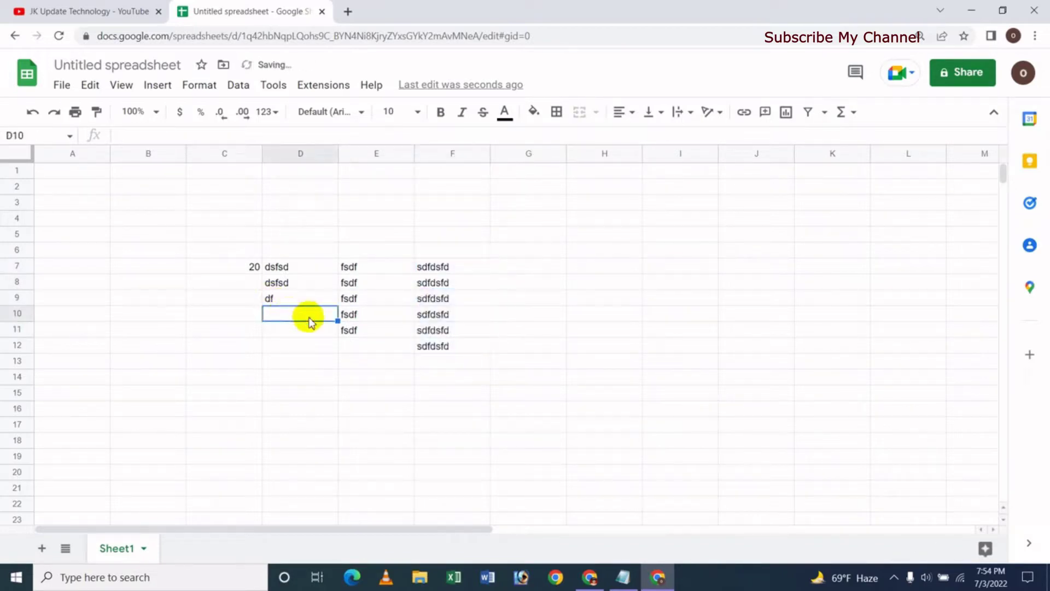
click(307, 301)
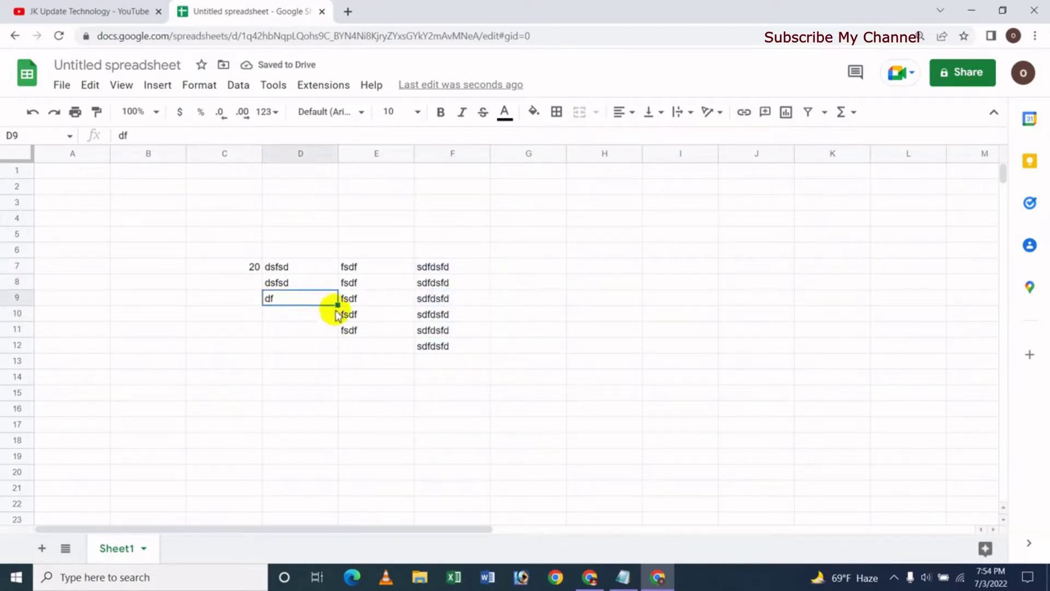
drag(338, 305, 332, 348)
Step: Enter 5241 in C8 and 554 in C9, then fill 554 down to C12
click(246, 279)
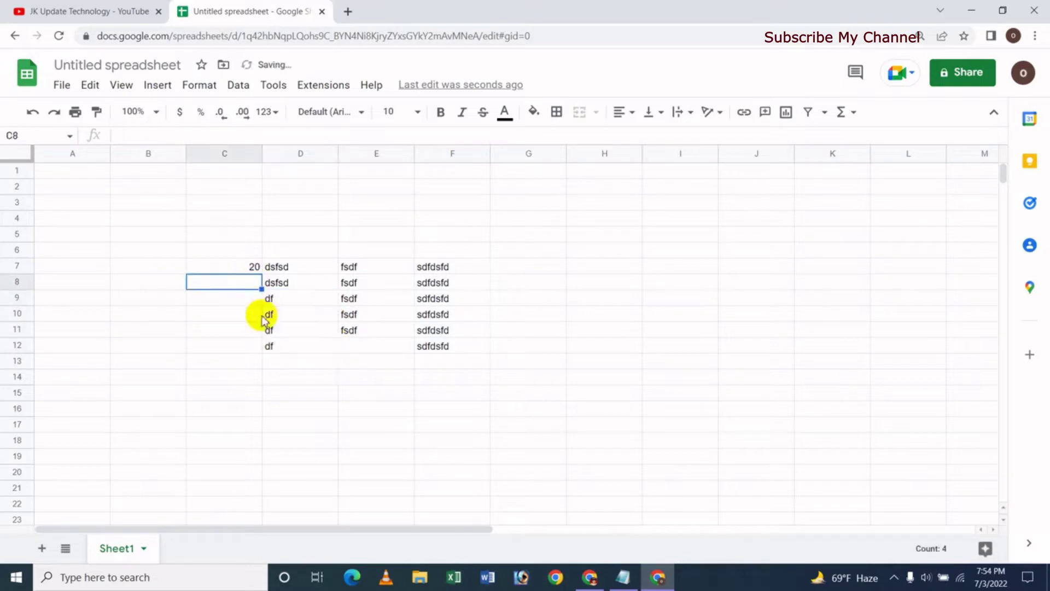
text(5241)
key(Return)
key(Left)
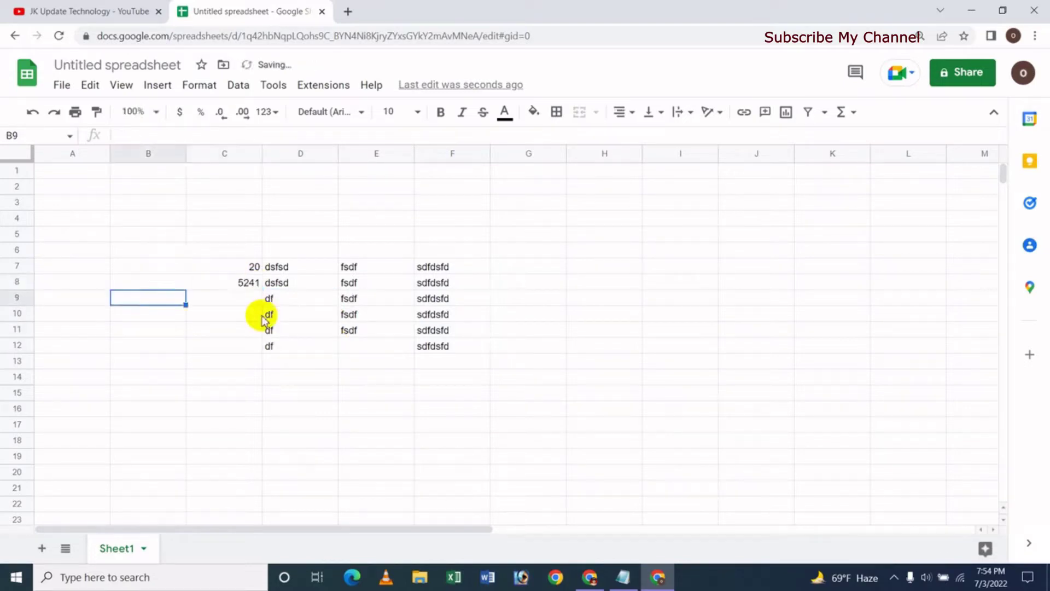
key(Down)
key(Right)
key(Up)
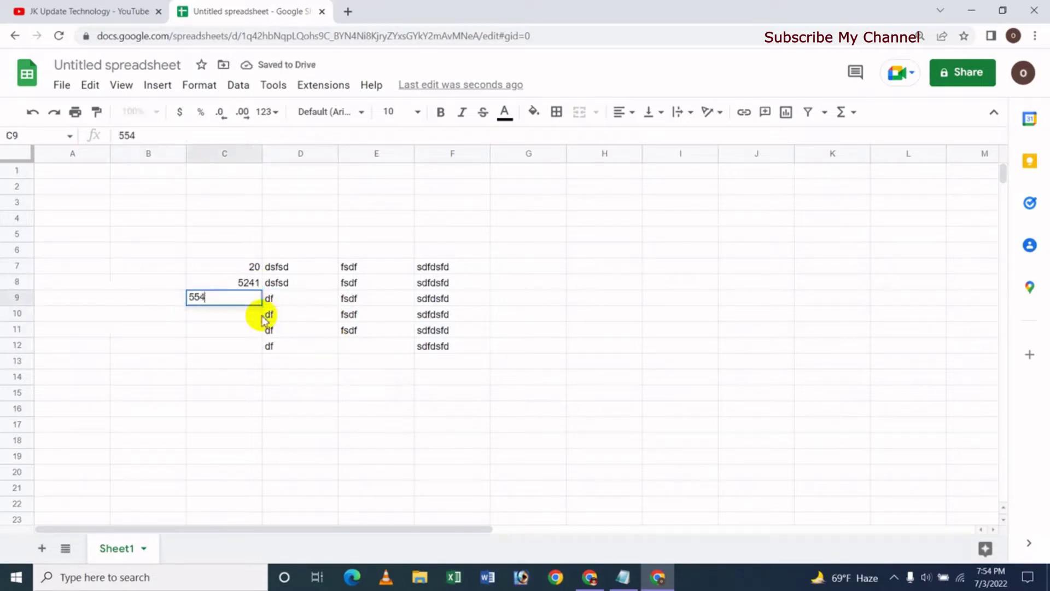
key(Return)
click(261, 305)
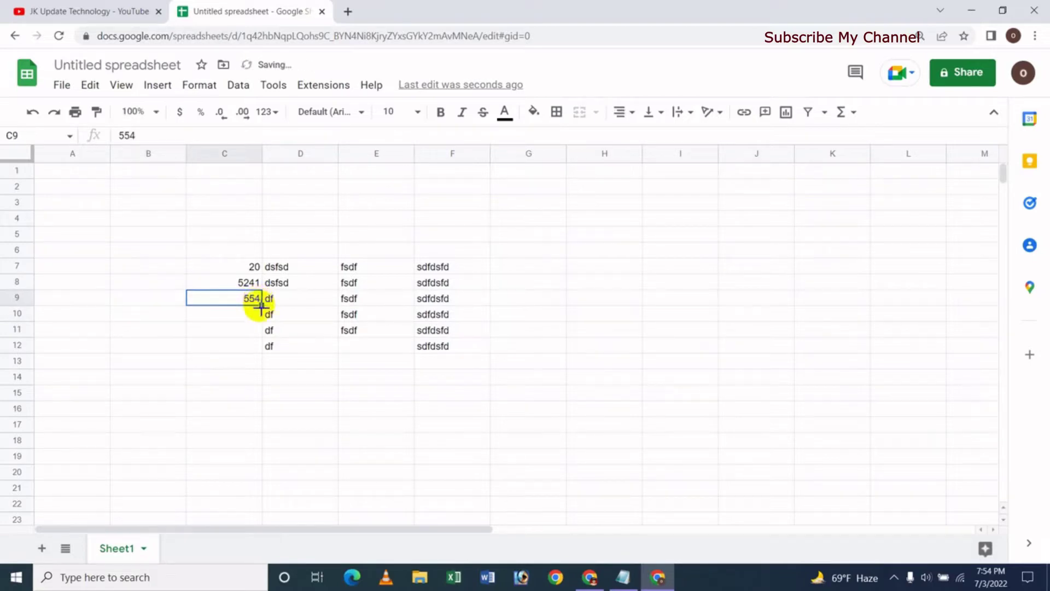
drag(258, 325, 253, 344)
click(305, 381)
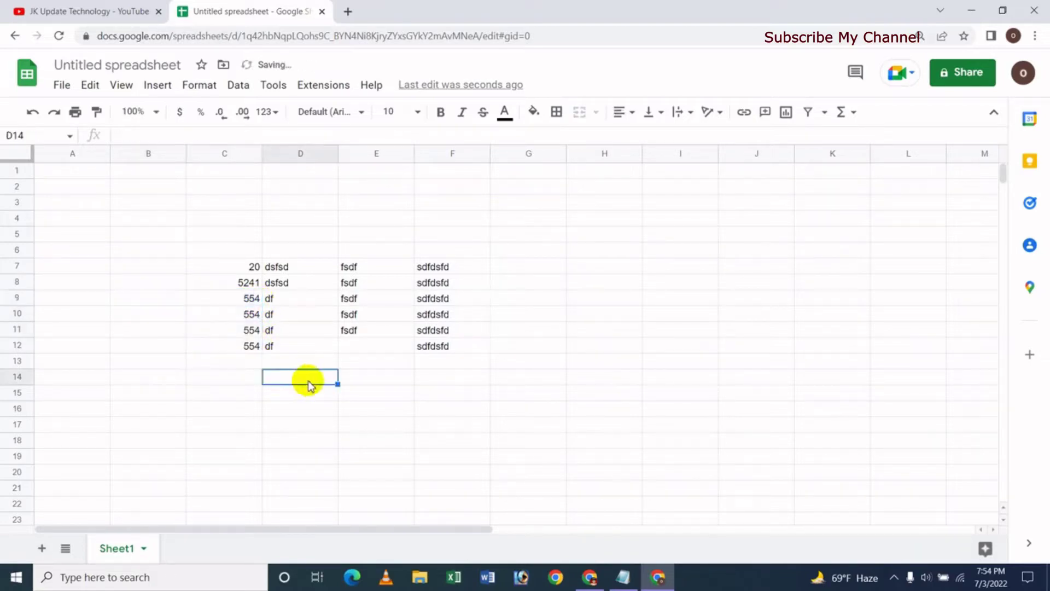
click(317, 317)
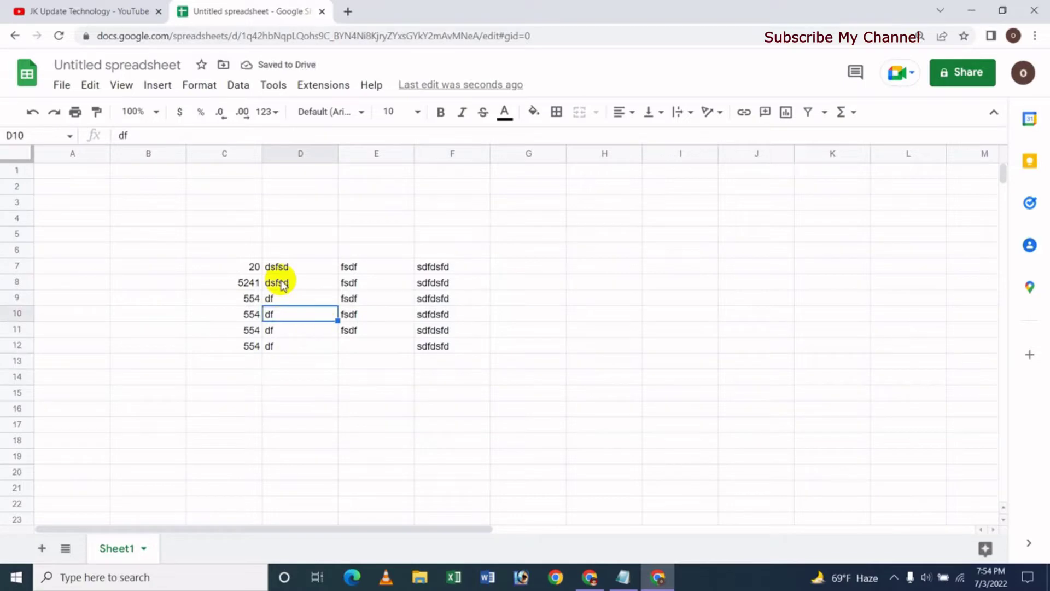
Step: Open print settings for the current sheet on A4 paper in landscape orientation
click(75, 113)
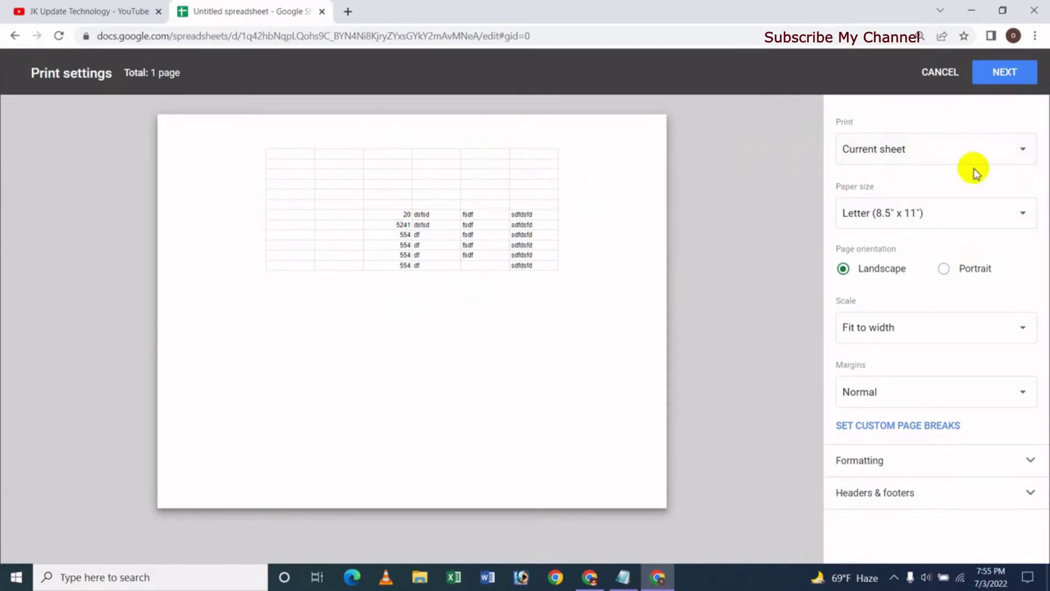
click(1014, 152)
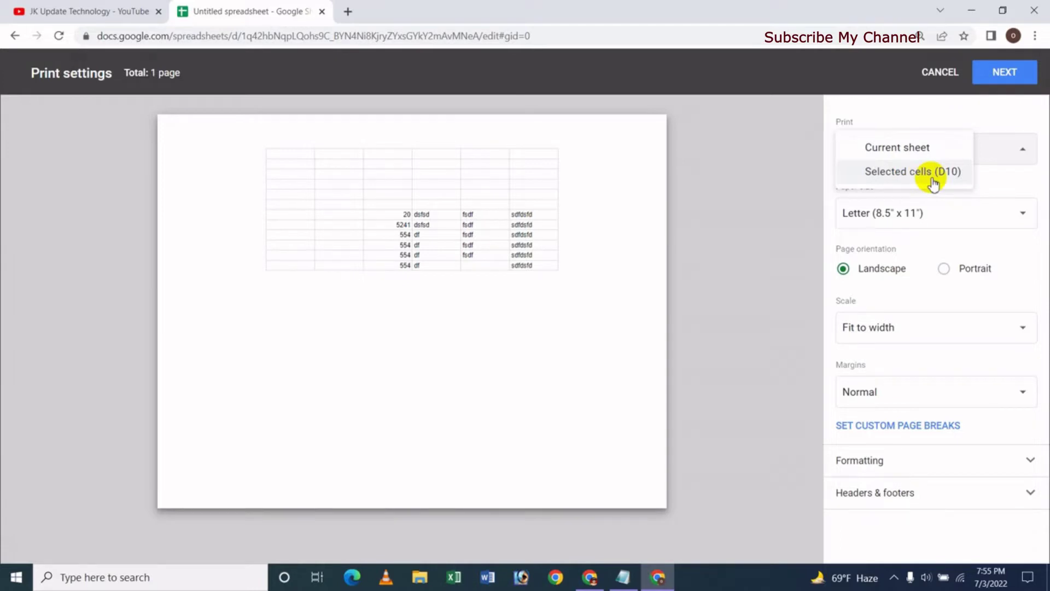
click(895, 148)
mouse_move(618, 336)
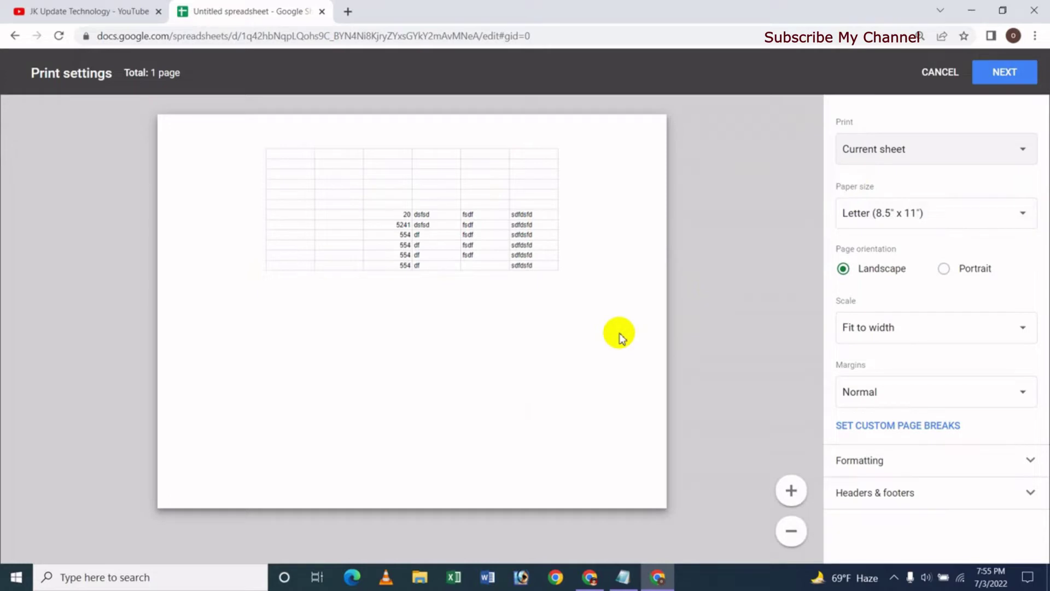
click(1003, 221)
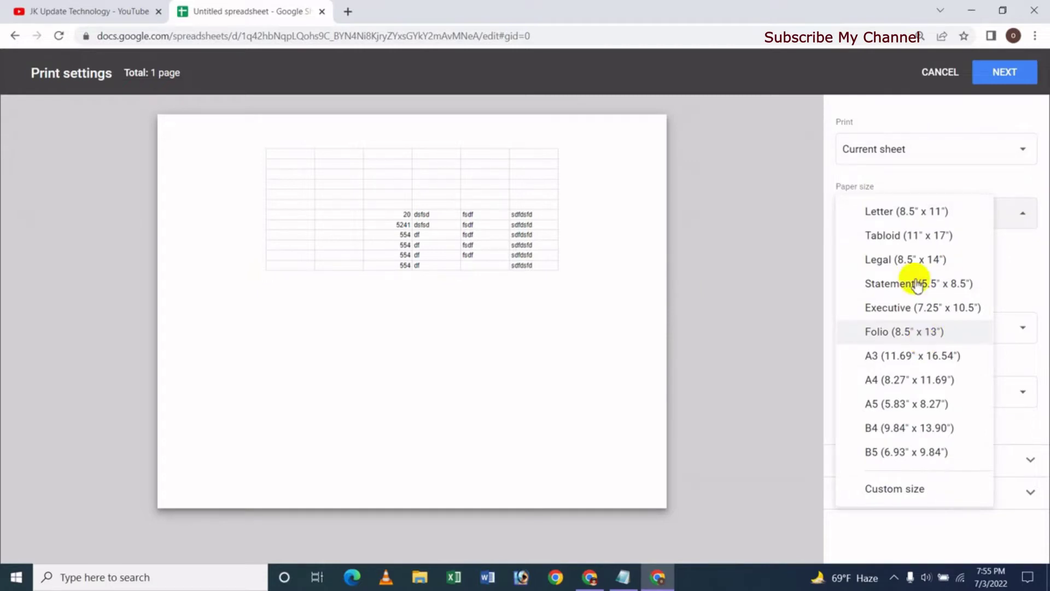
click(899, 381)
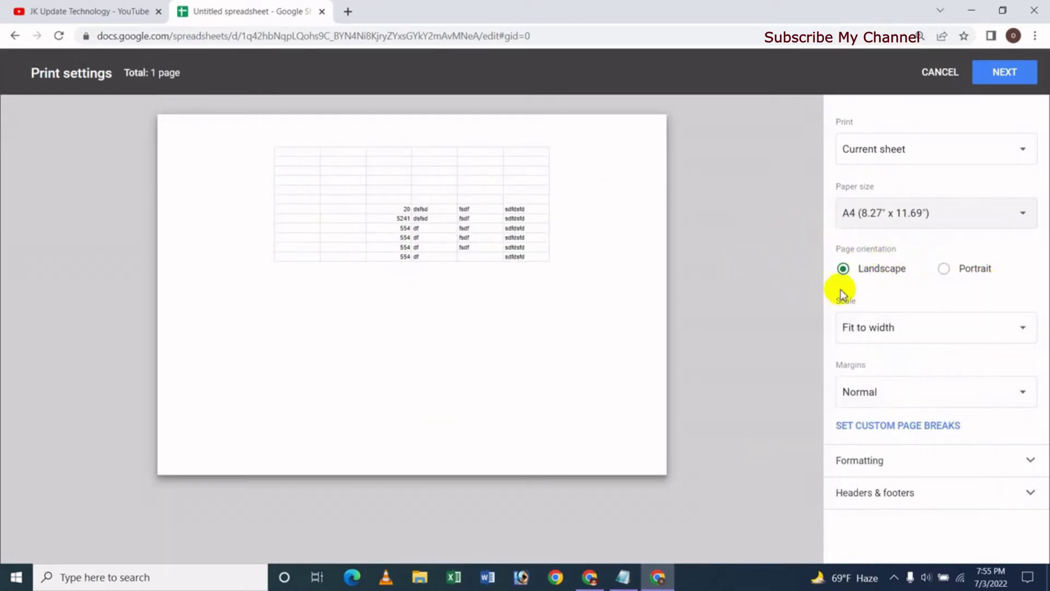
mouse_move(412, 328)
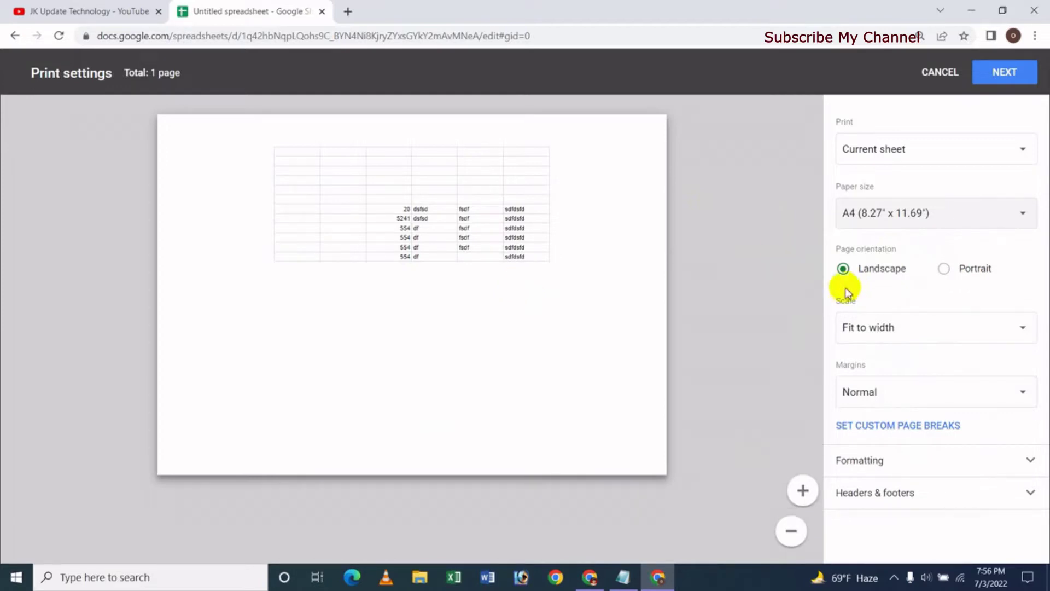
click(942, 271)
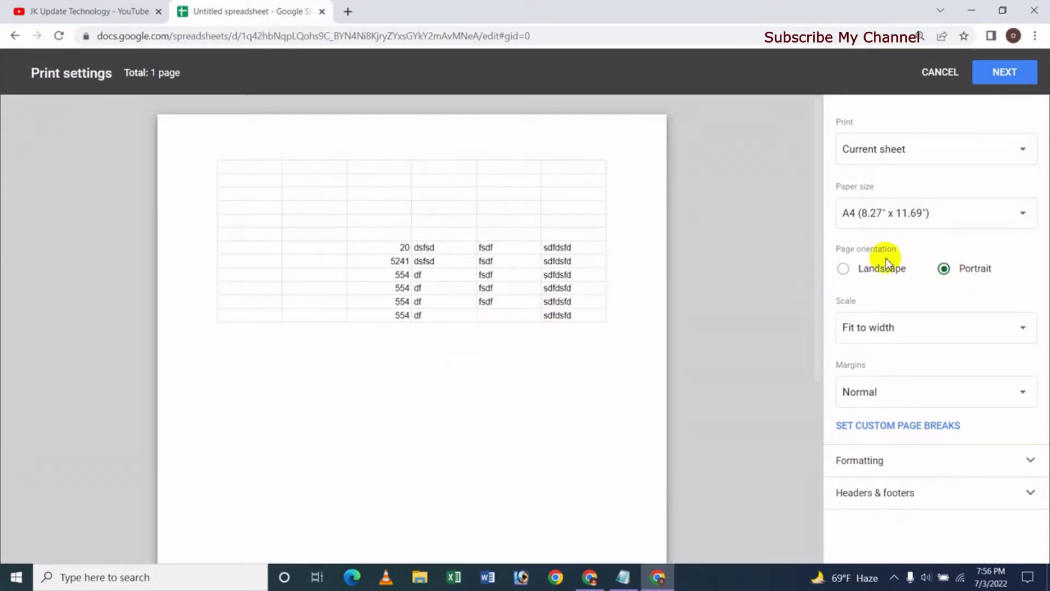
click(845, 274)
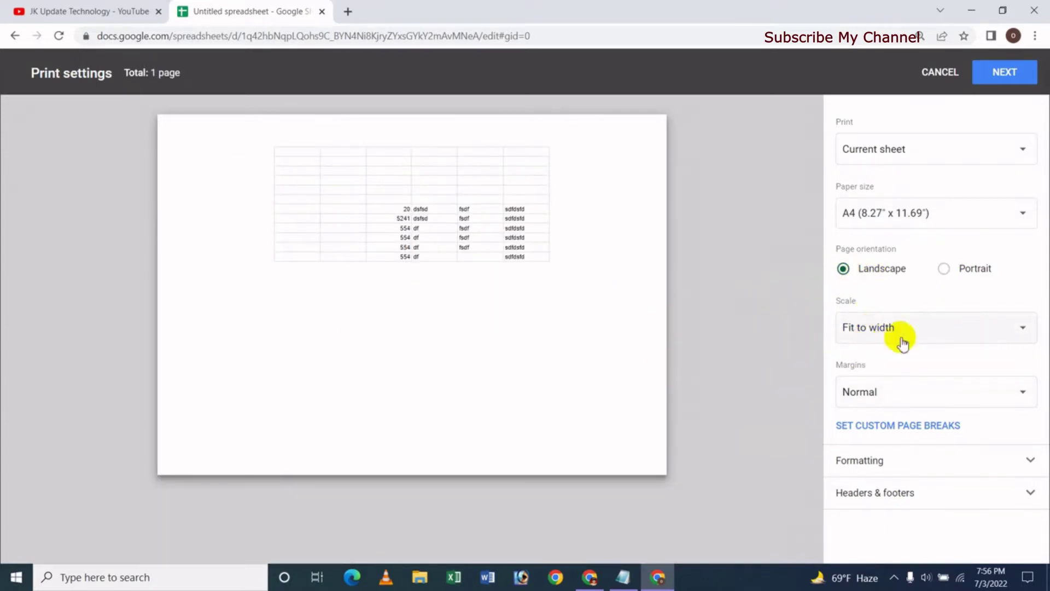
Step: Try Fit to height and Custom scale, then settle on Normal (100%) scale
click(920, 333)
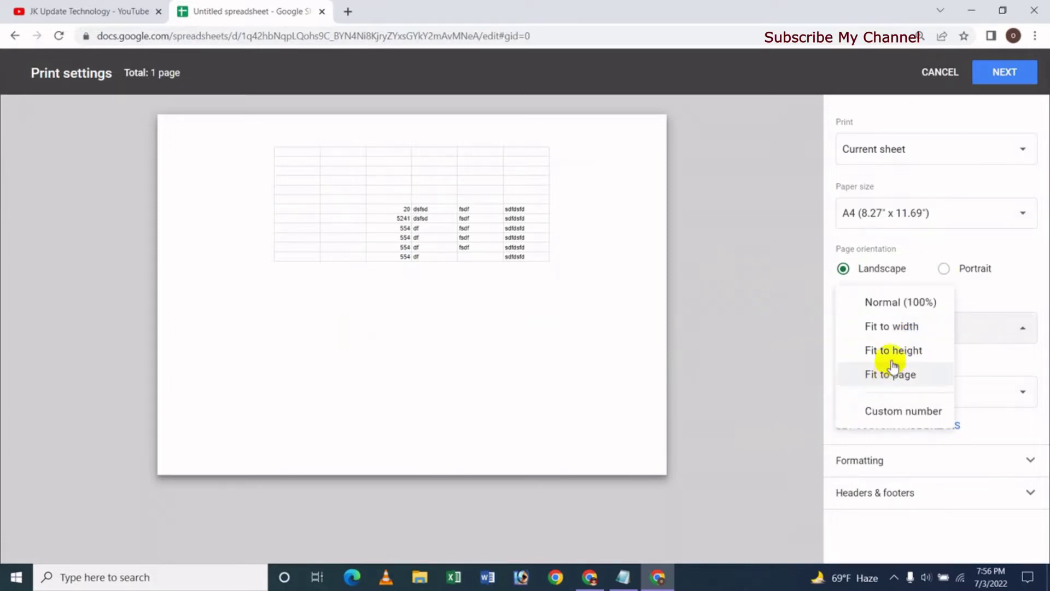
click(898, 353)
click(920, 332)
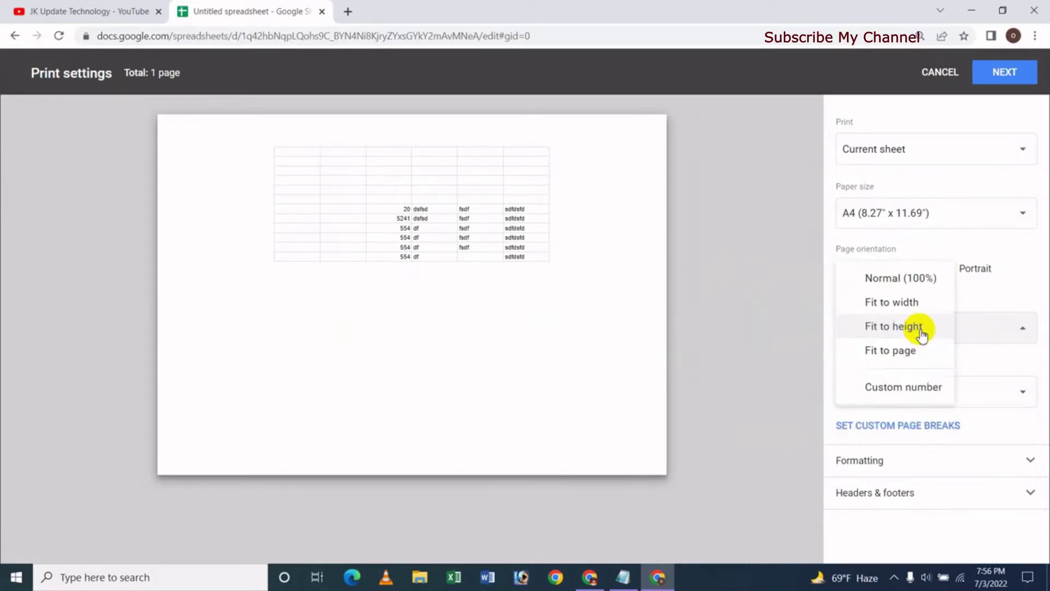
click(899, 277)
click(905, 331)
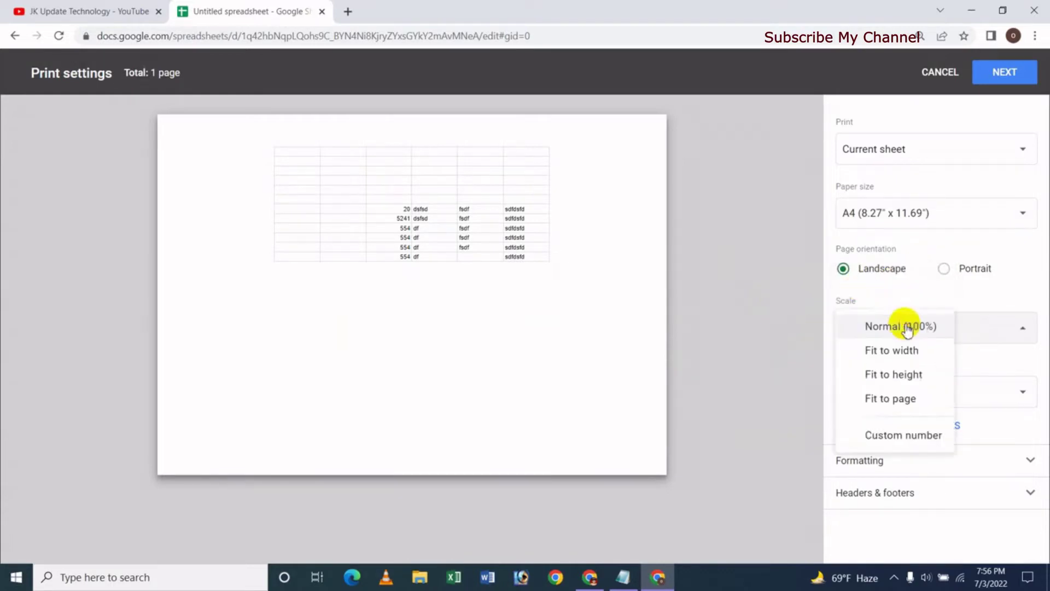
click(904, 436)
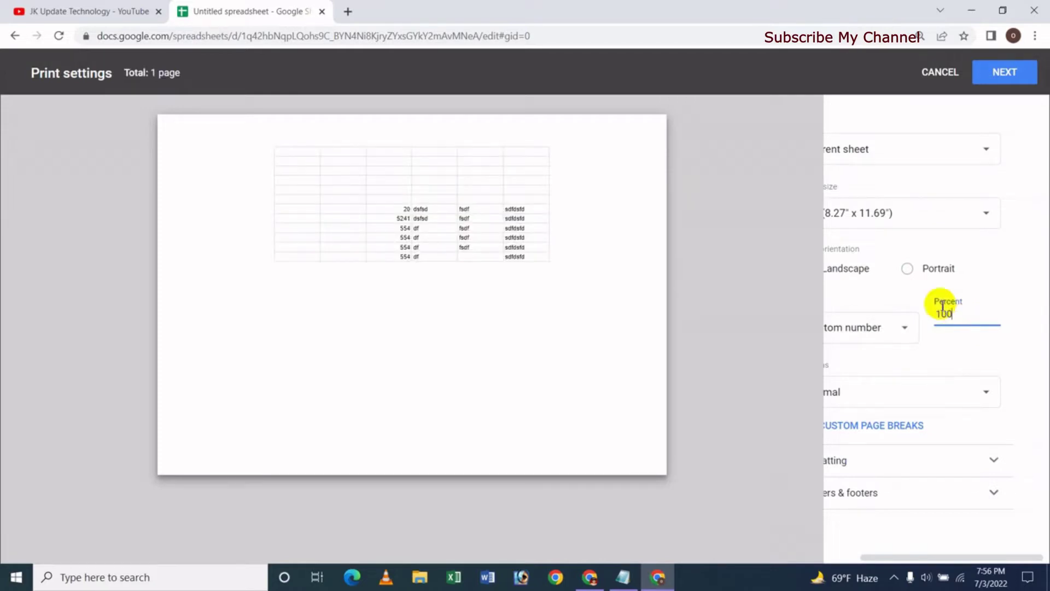
click(866, 339)
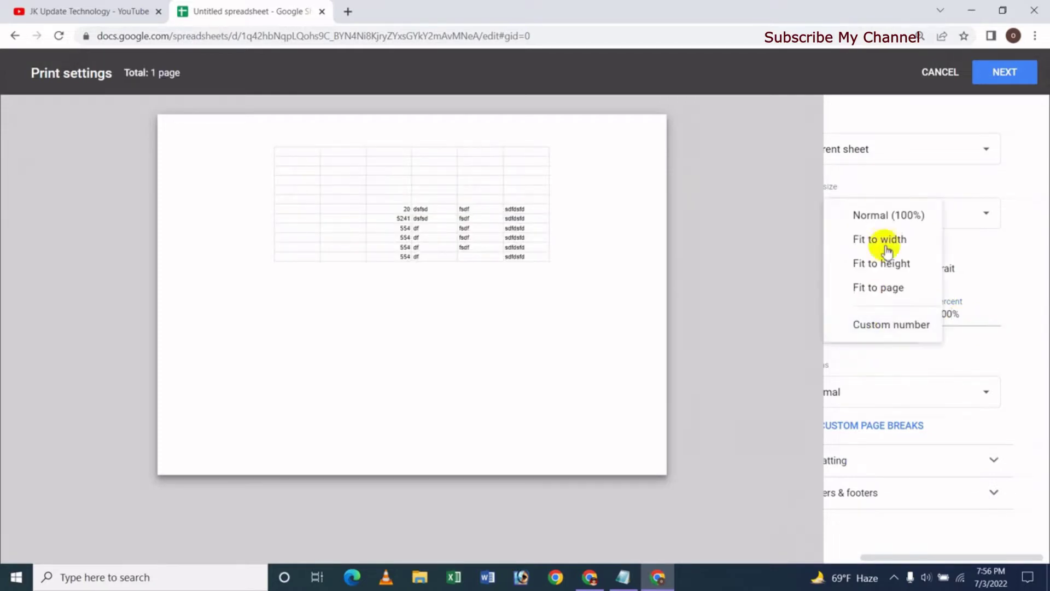
click(871, 215)
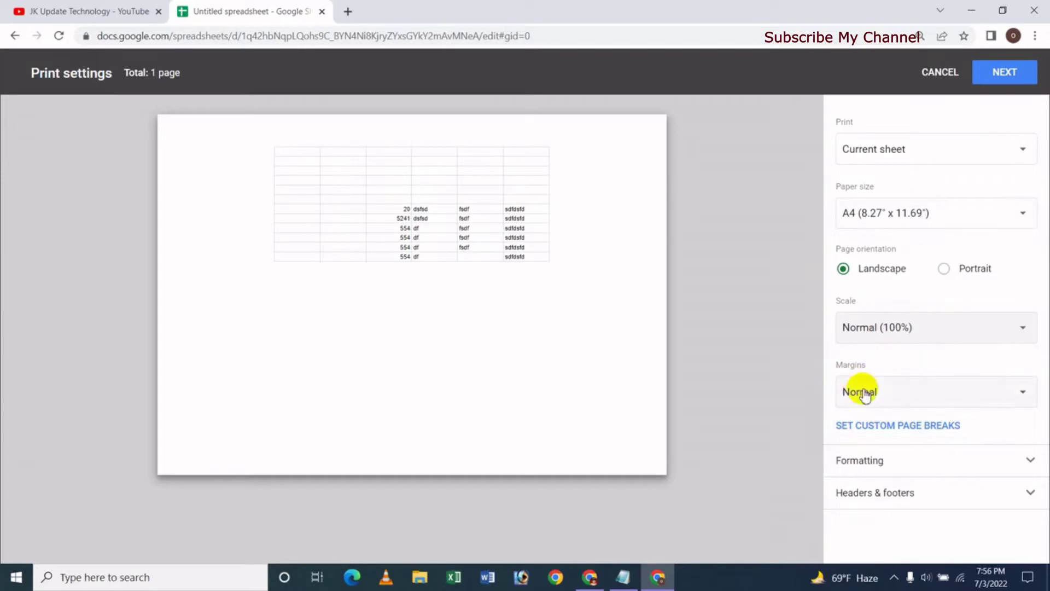
mouse_move(574, 384)
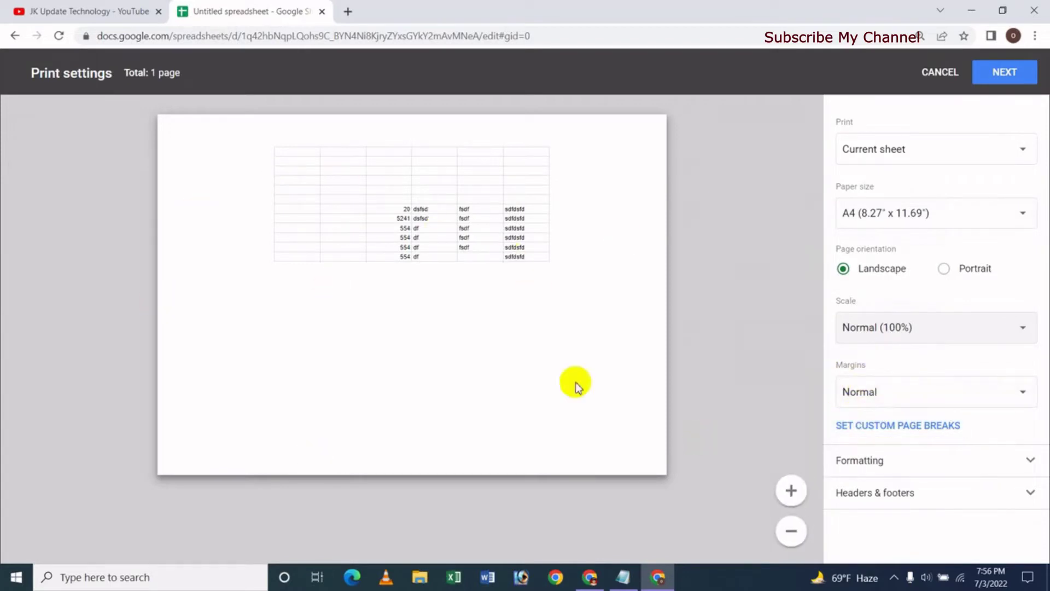
Step: Switch to custom margins and drag them to top 0.76", right 1.105", bottom 1.554", left 0.415"
click(906, 405)
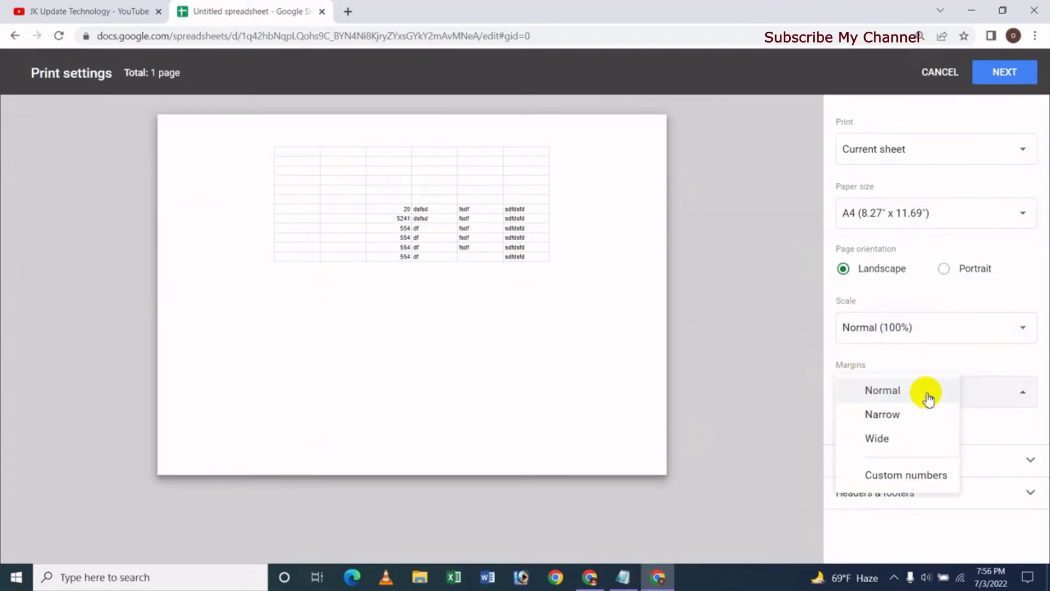
click(901, 415)
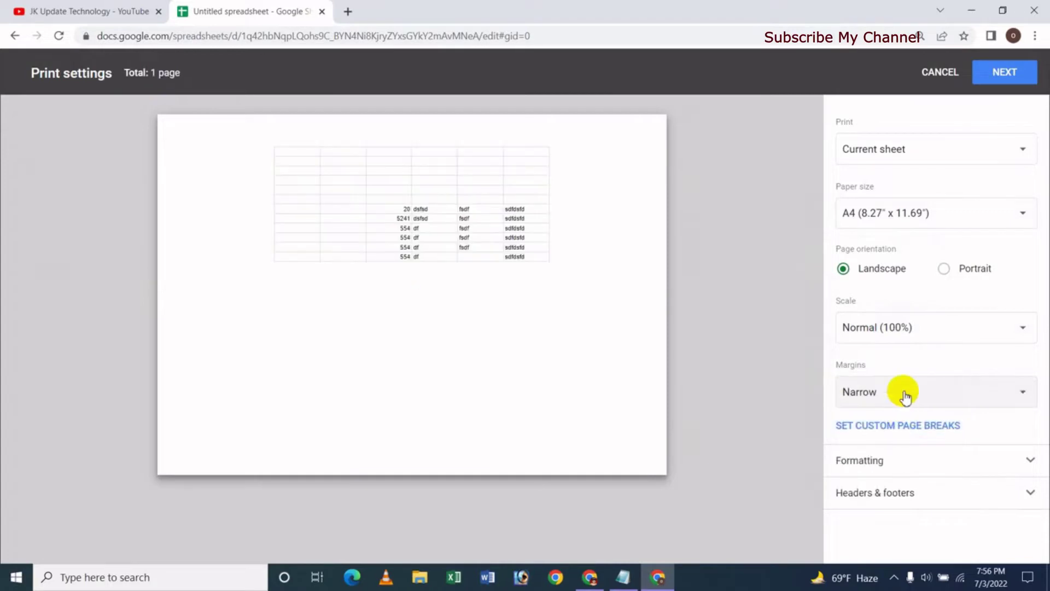
click(901, 395)
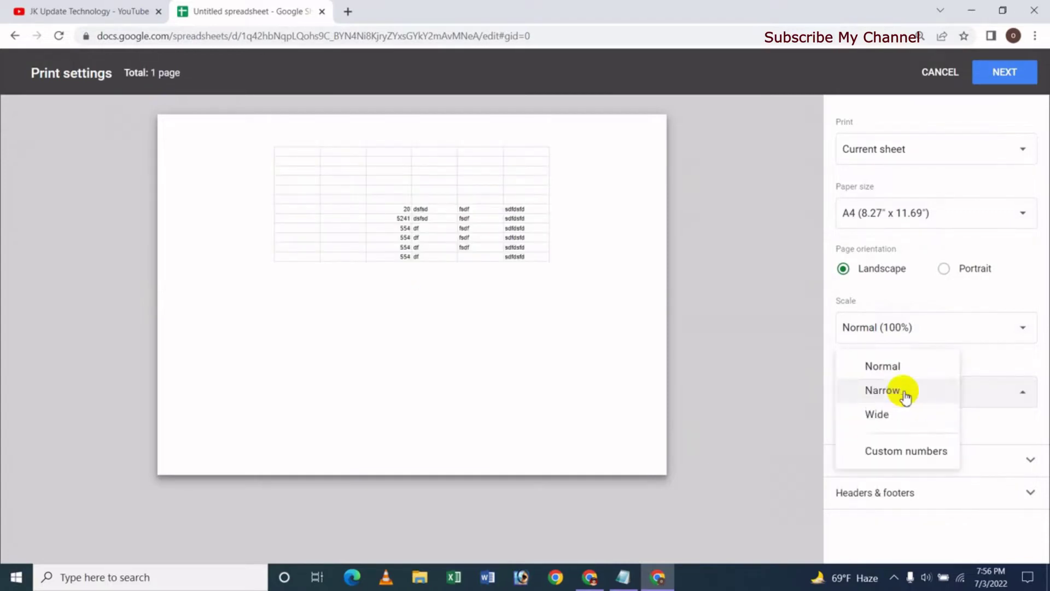
click(921, 457)
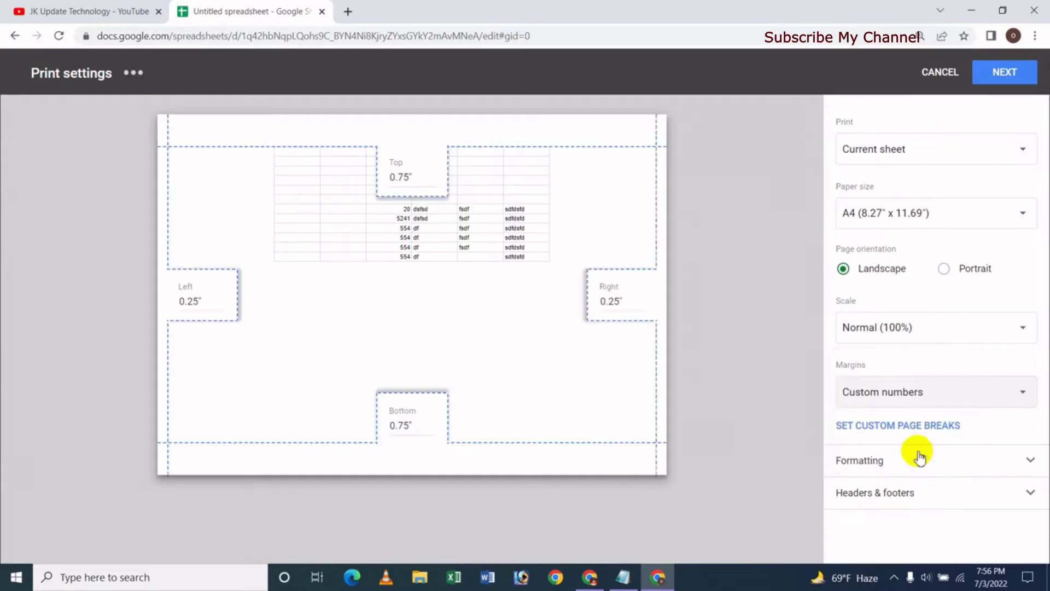
click(243, 300)
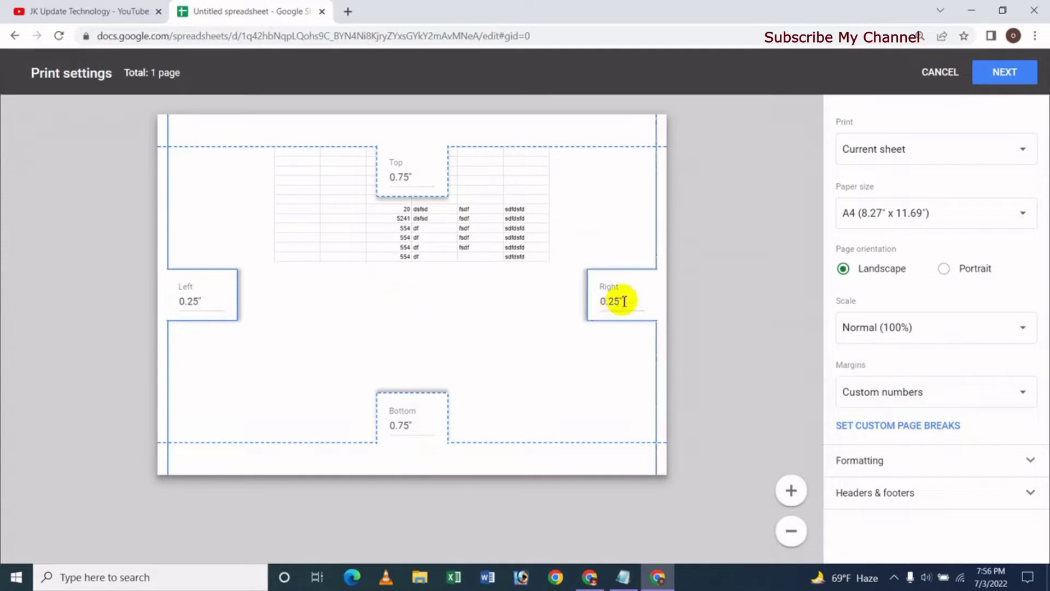
drag(588, 300, 550, 300)
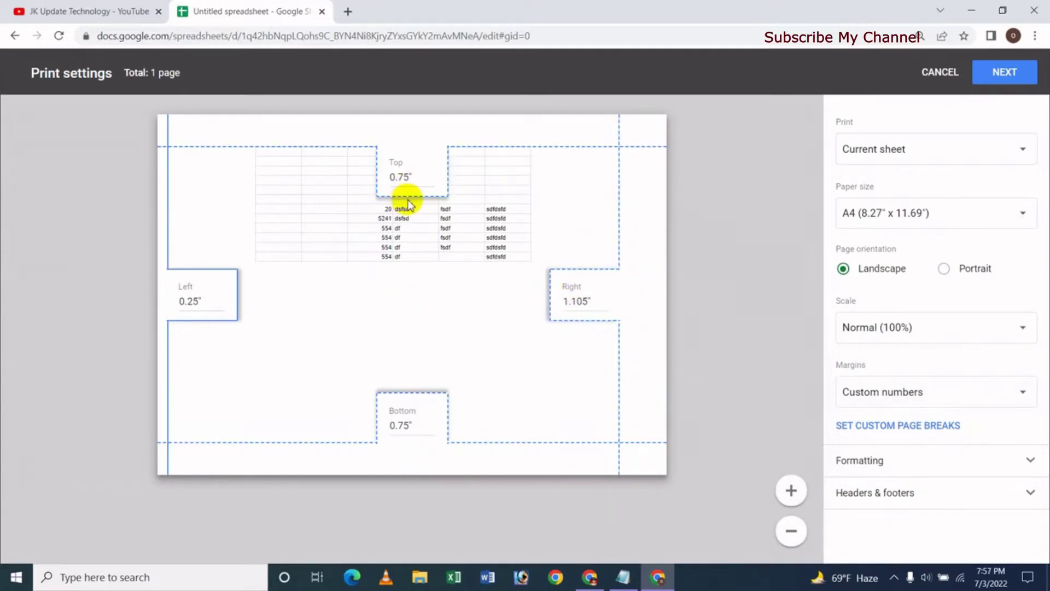
drag(410, 195, 408, 198)
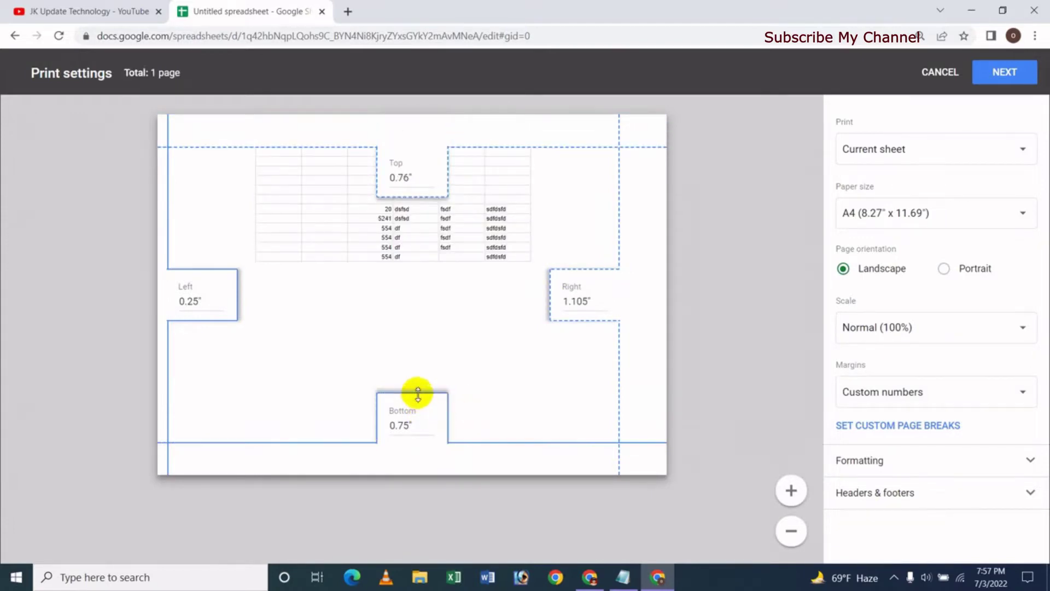
drag(418, 392, 418, 357)
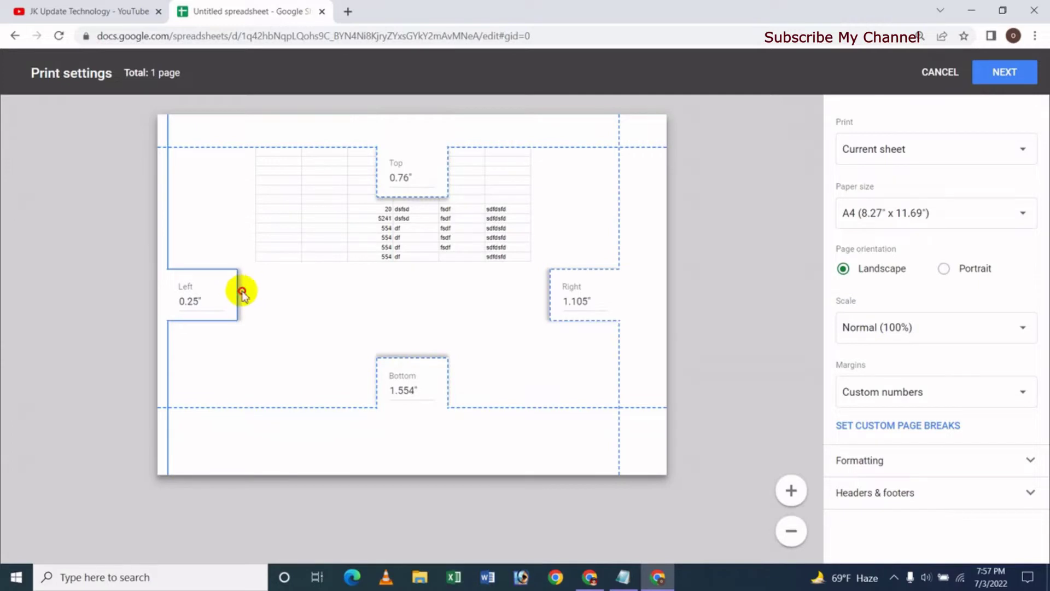
drag(242, 292, 250, 294)
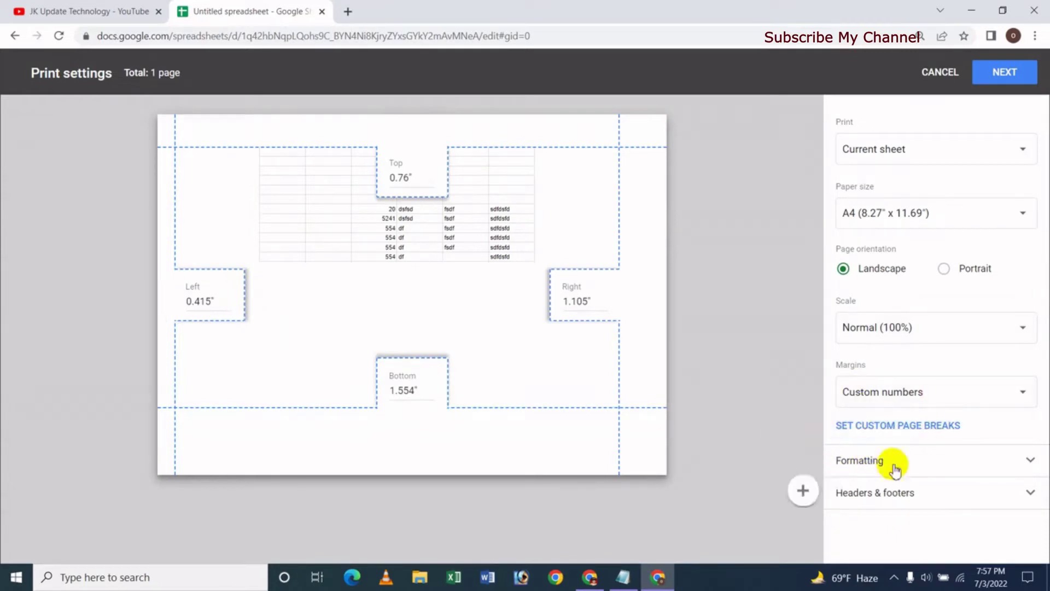
Step: Expand Formatting, toggle Show gridlines off and back on, and scroll to Alignment
click(935, 468)
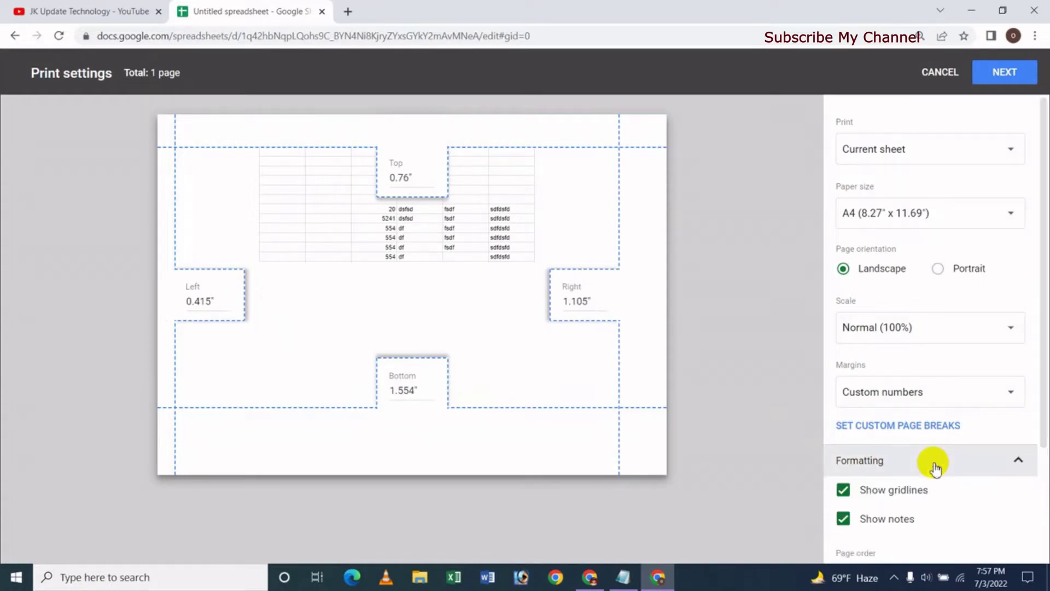
drag(1040, 399, 1041, 462)
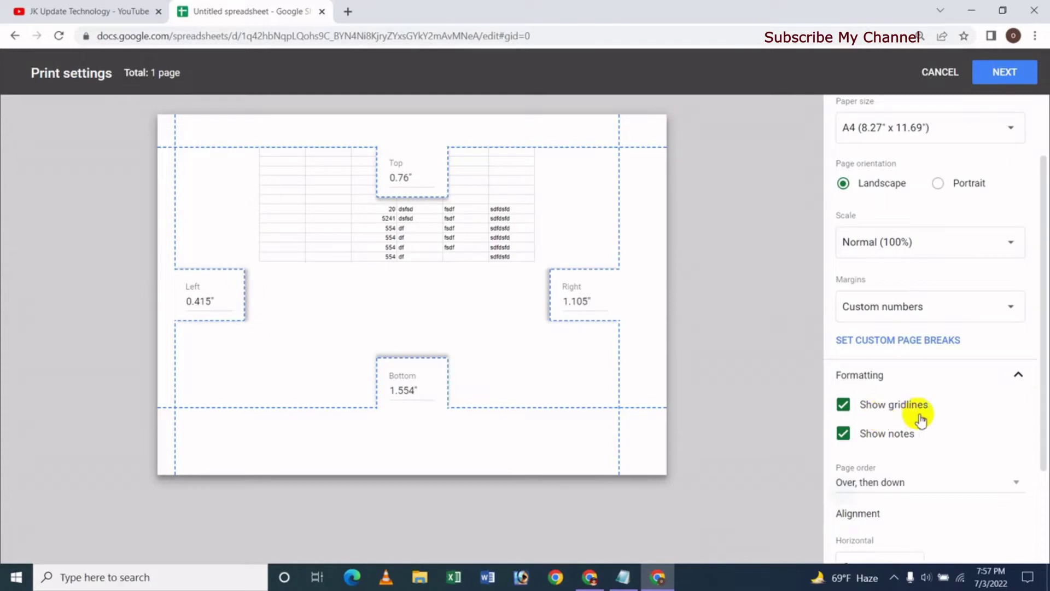
mouse_move(722, 385)
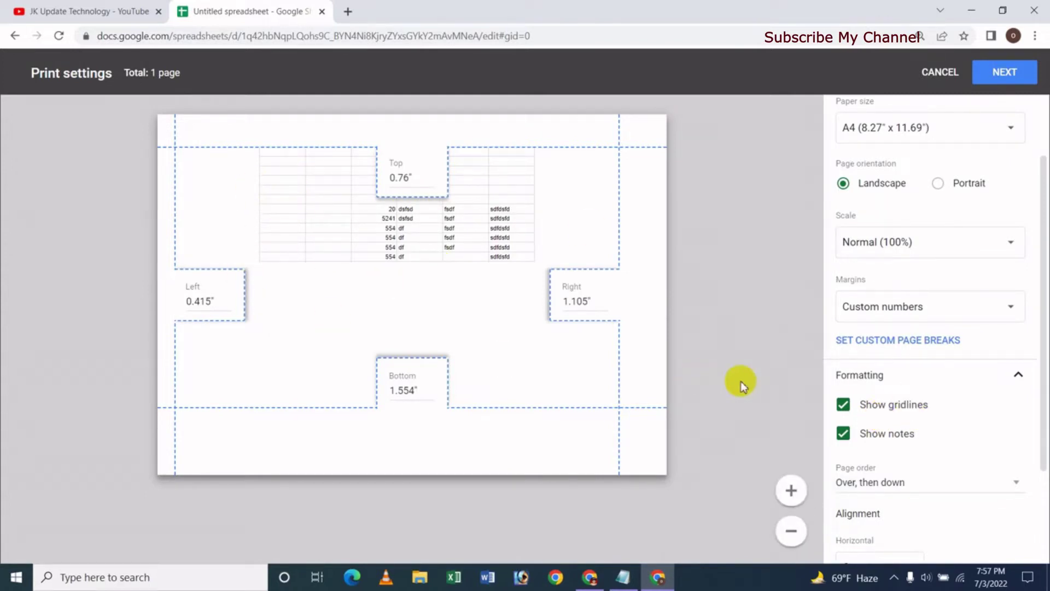
click(844, 405)
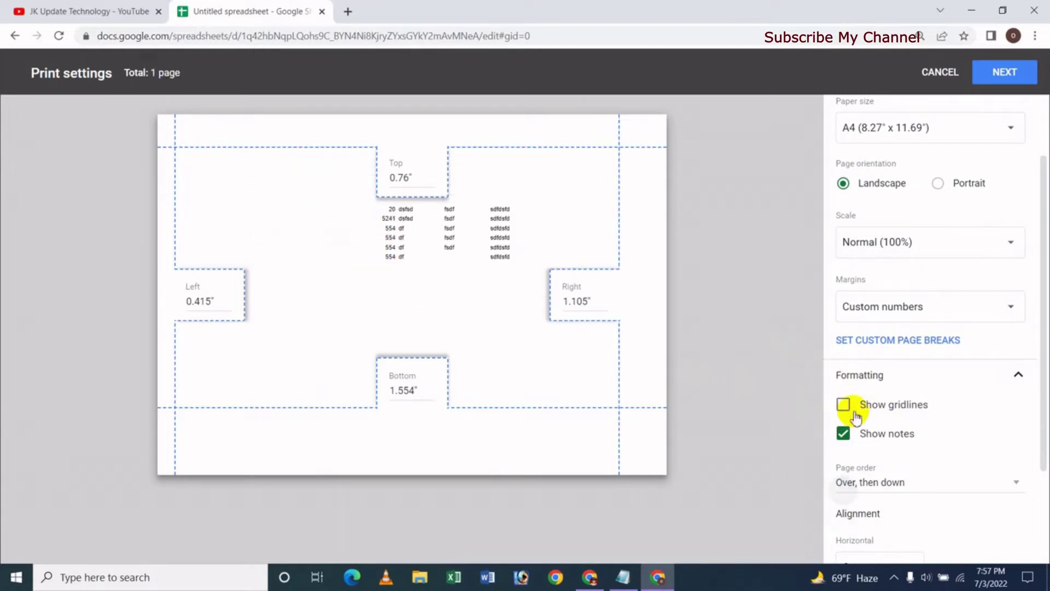
click(844, 405)
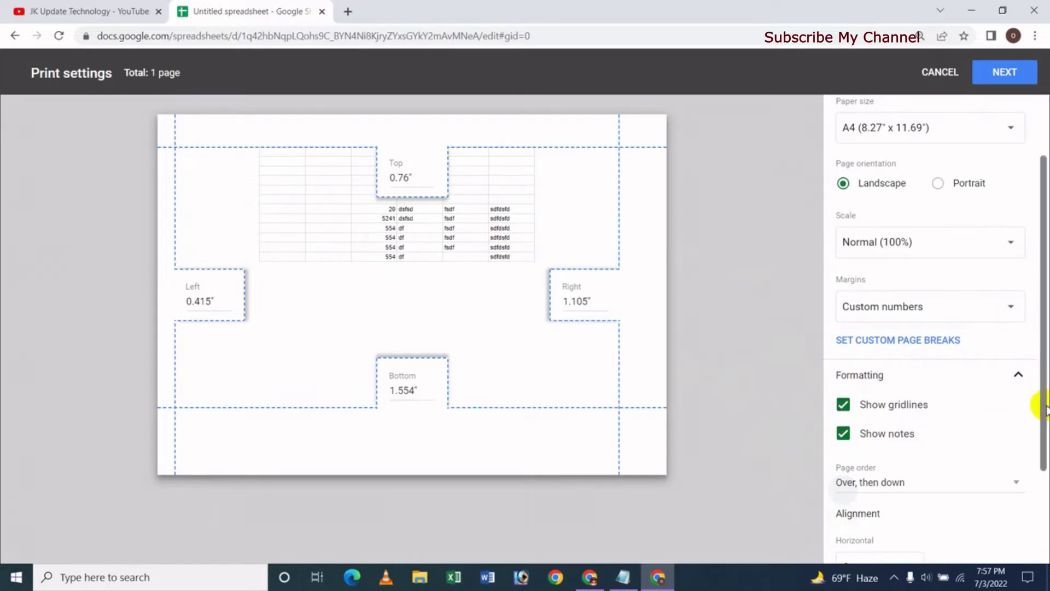
drag(1045, 407, 1039, 475)
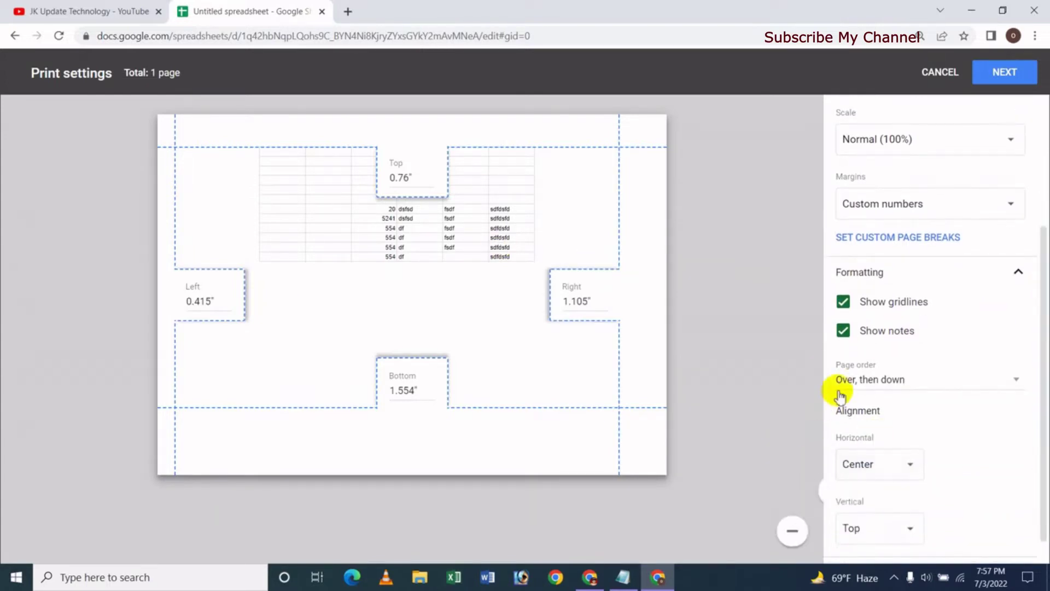
mouse_move(790, 530)
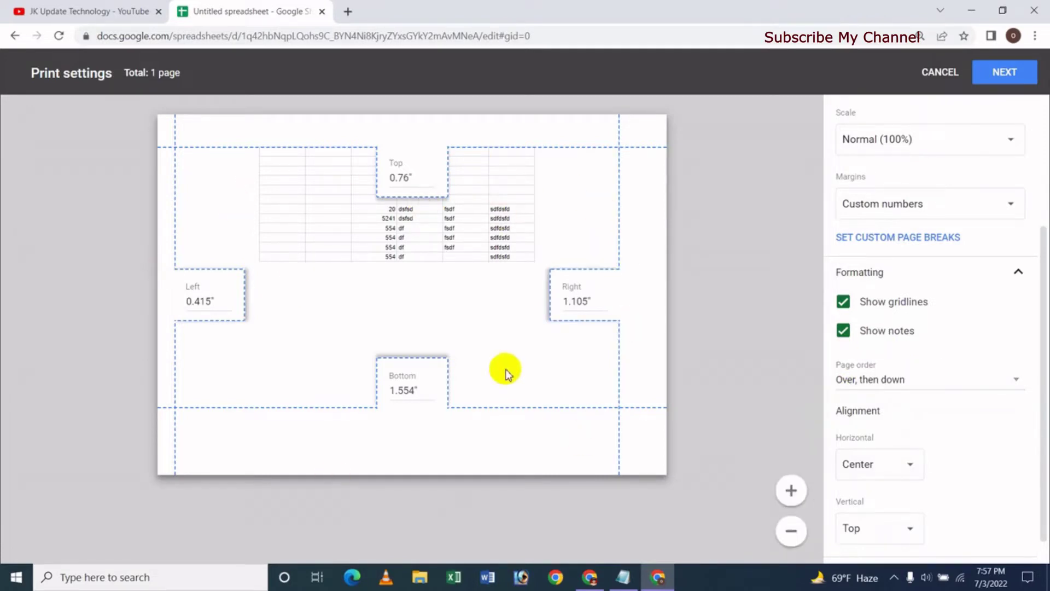
Step: Set the print page order to Over, then down
click(914, 379)
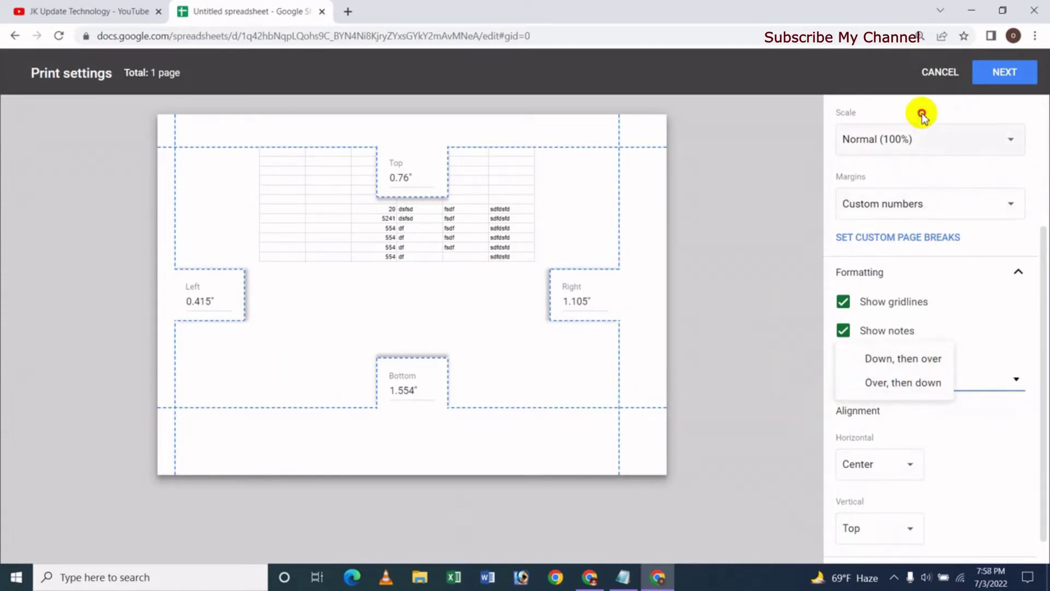
click(922, 131)
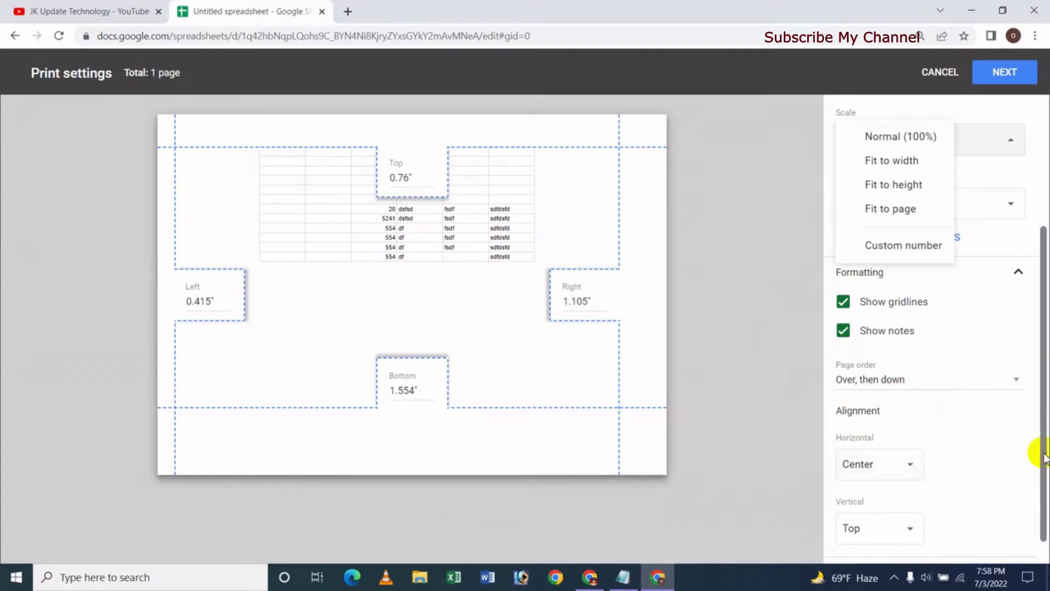
drag(1044, 450, 1044, 470)
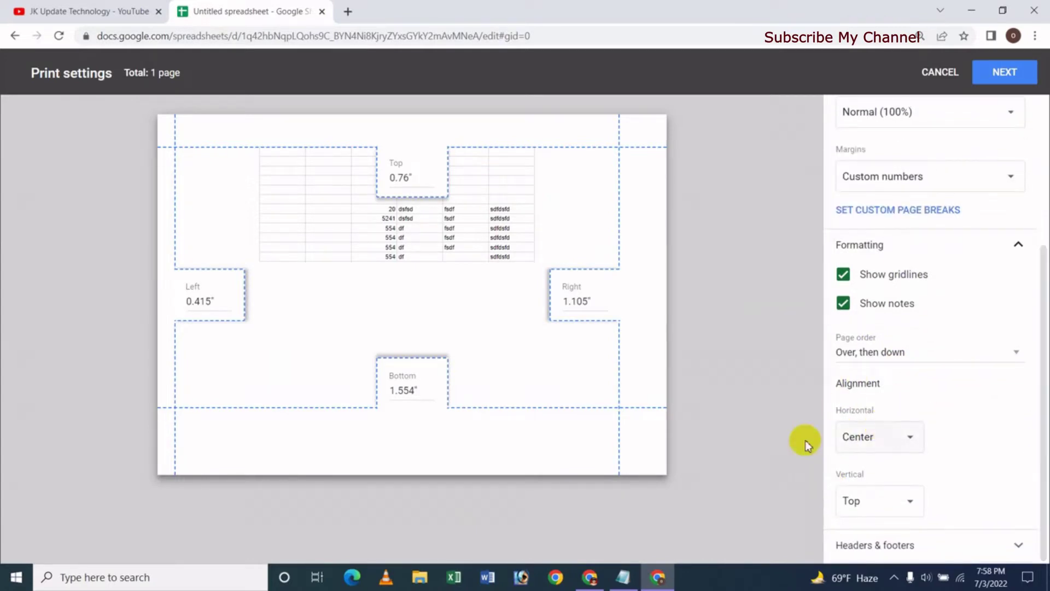
Step: Try Left and Right, then set horizontal print alignment to Center
click(889, 439)
click(874, 459)
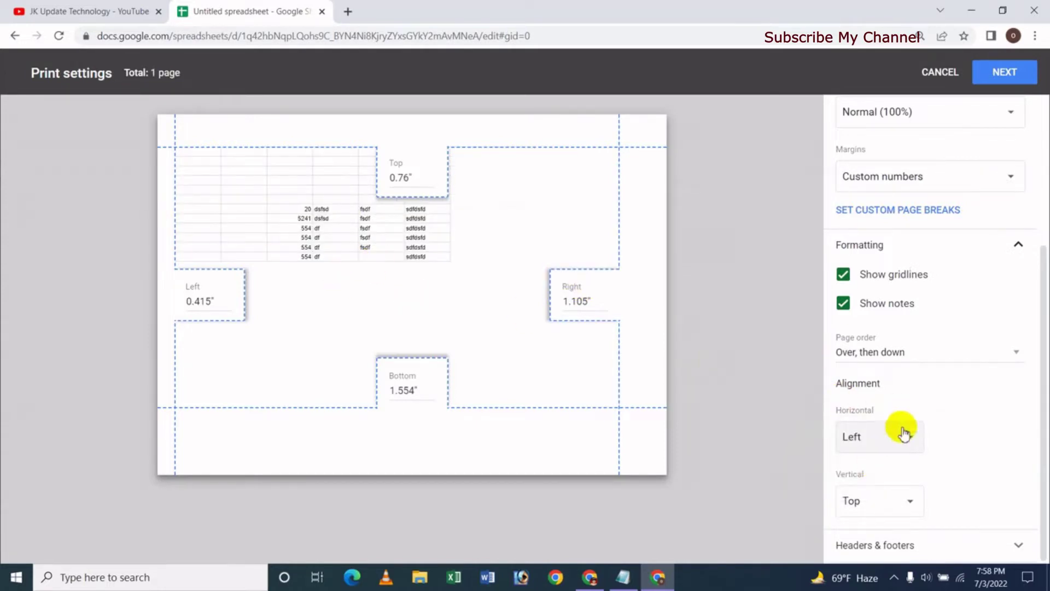
click(896, 437)
click(892, 459)
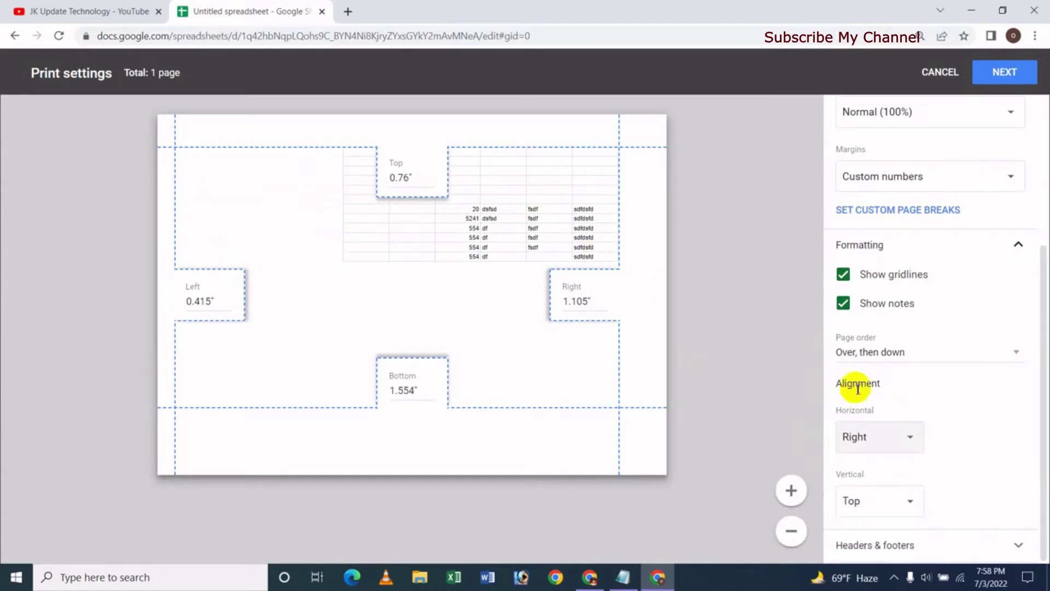
click(862, 436)
click(891, 389)
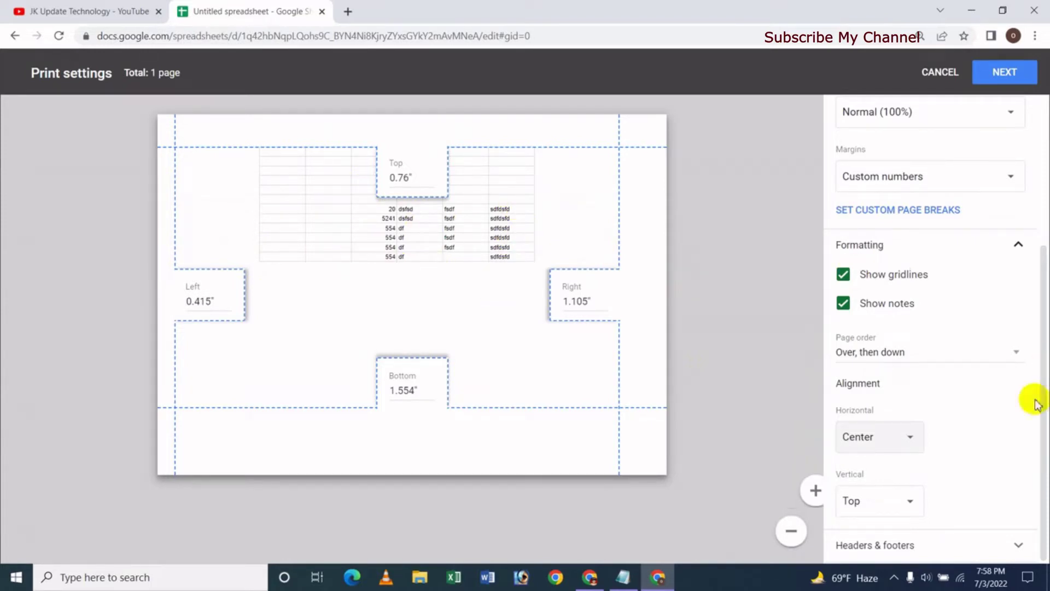
Step: Try Bottom, then set vertical print alignment to Center
click(894, 508)
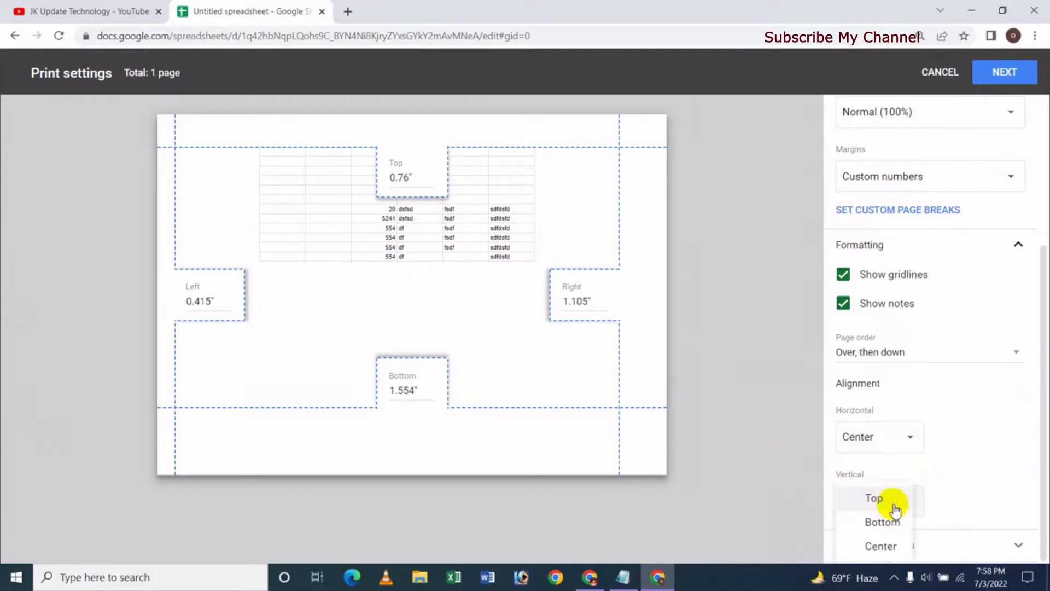
click(891, 521)
mouse_move(1043, 410)
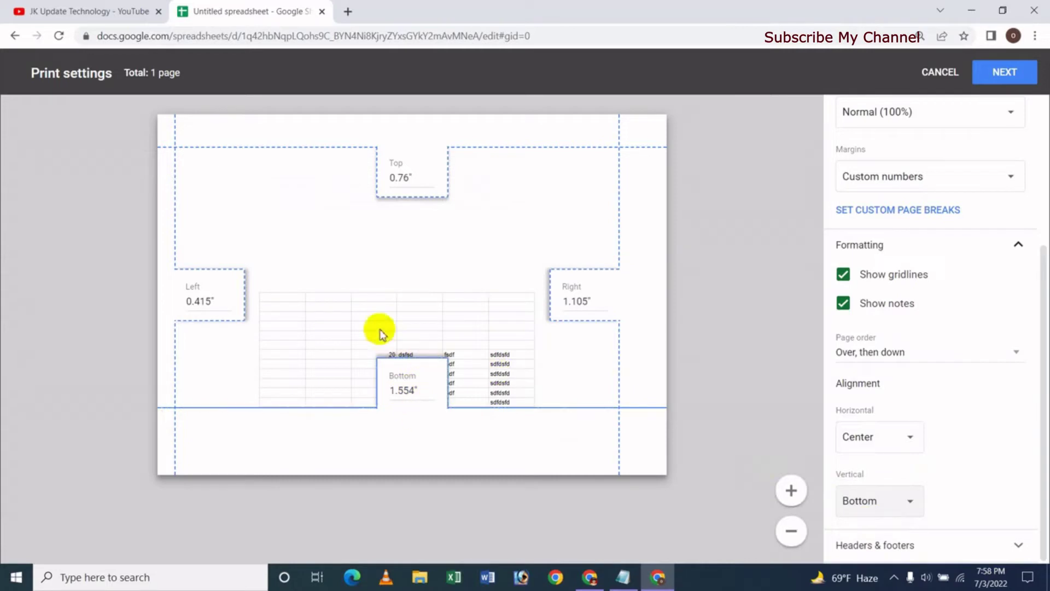
click(905, 500)
click(891, 522)
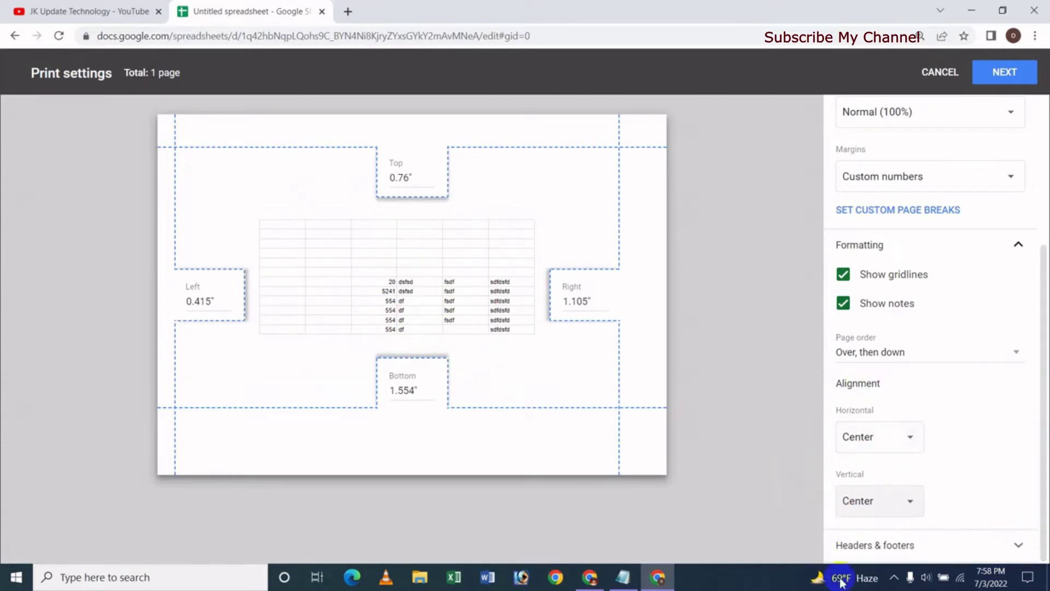
click(1016, 546)
click(1016, 547)
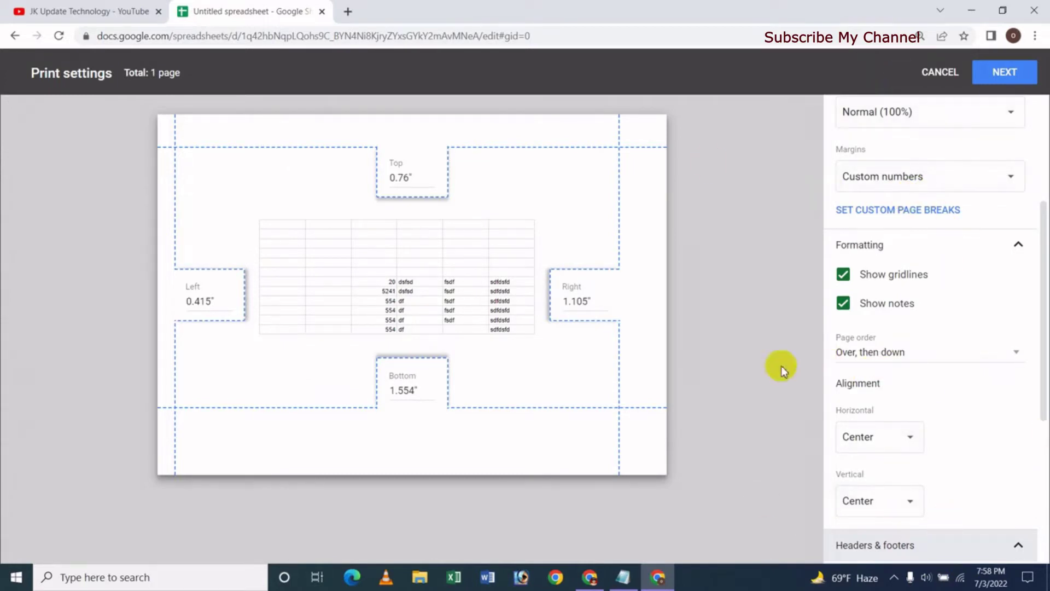
Step: Continue from the sheet's print settings to Chrome's print dialog
click(1006, 77)
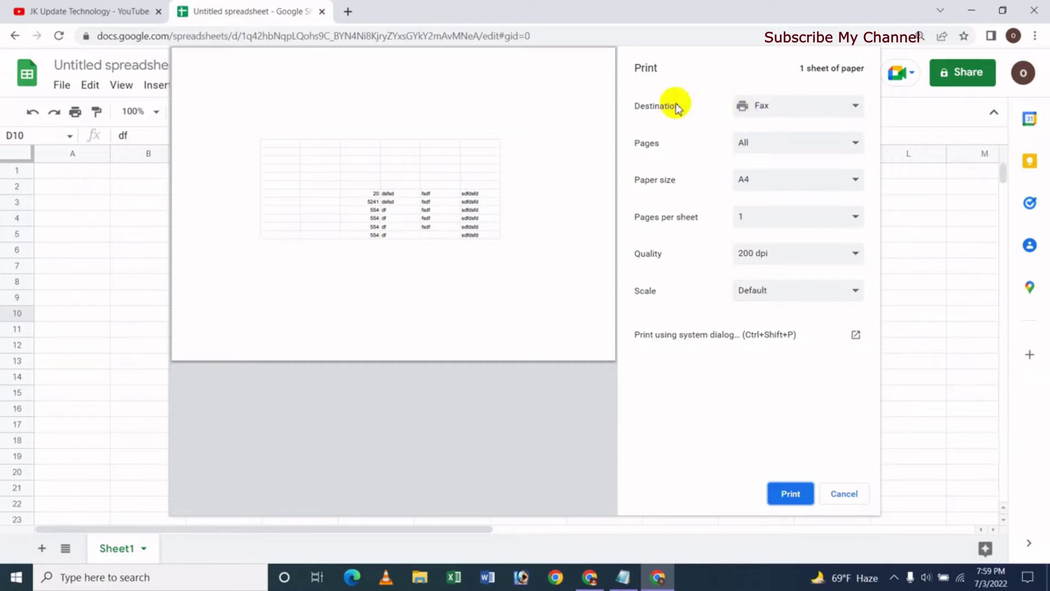
Step: Keep Fax as the destination and set Pages to a custom range, entering 3-
click(788, 111)
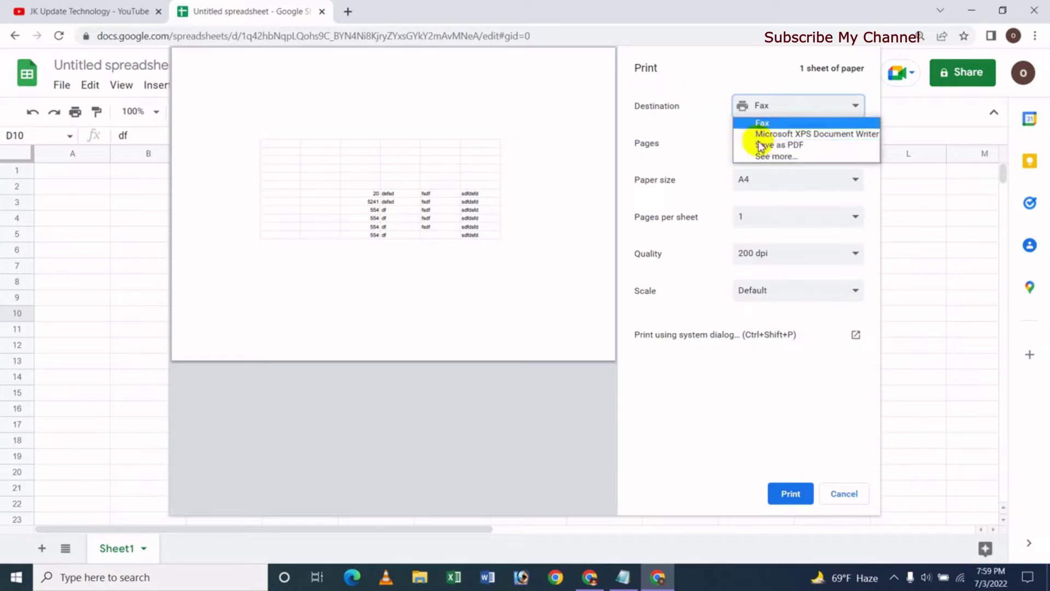
click(705, 128)
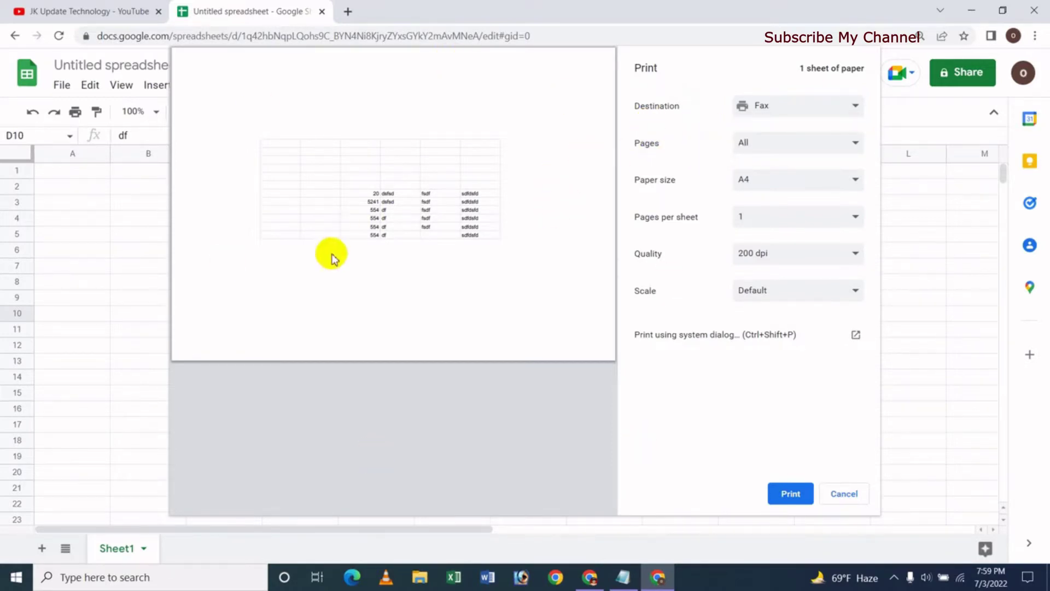
click(785, 152)
click(762, 172)
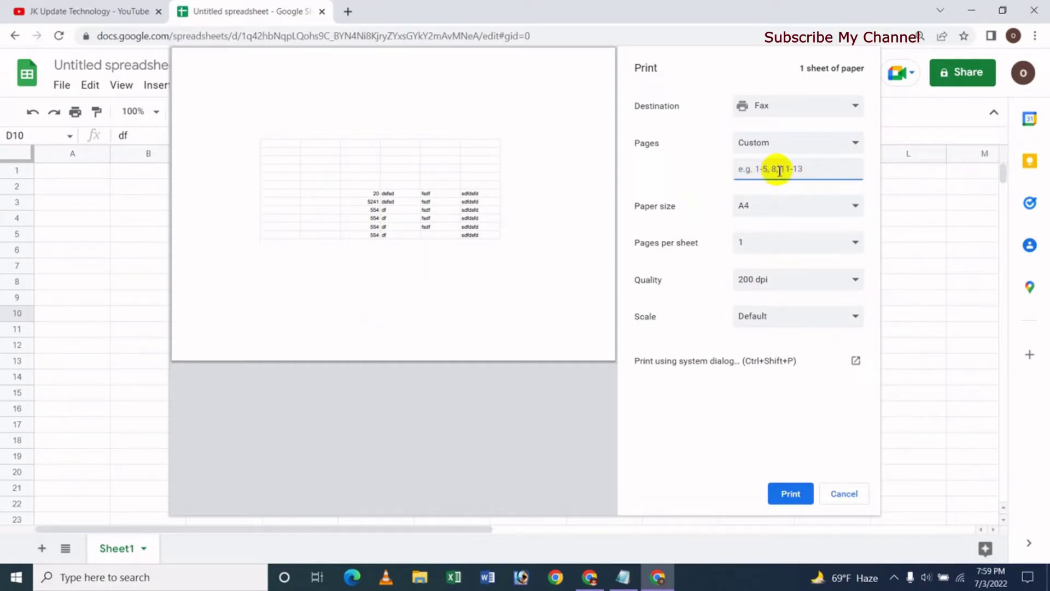
text(1,3,)
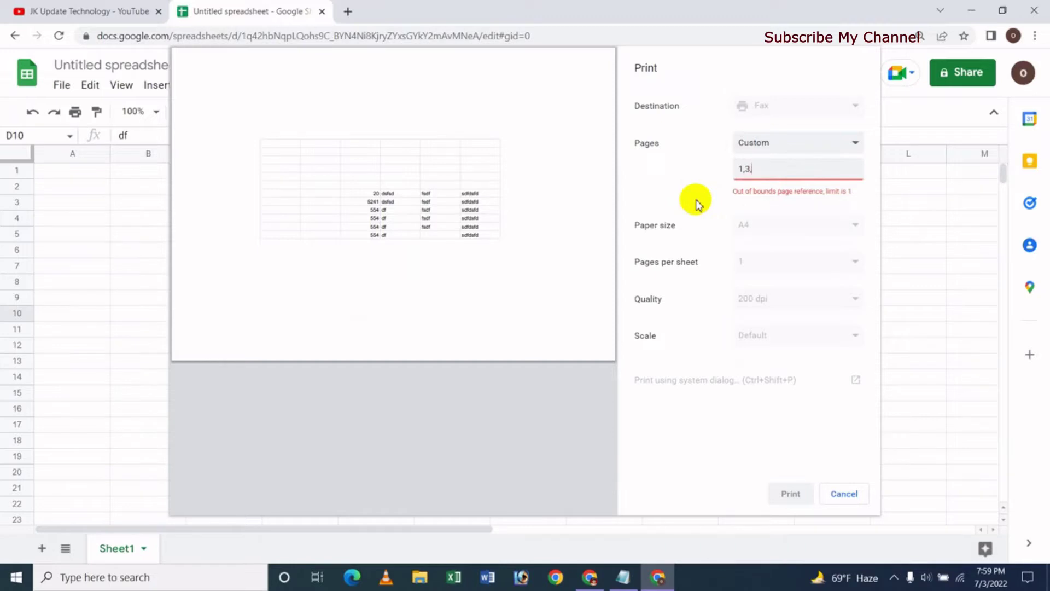
text(3)
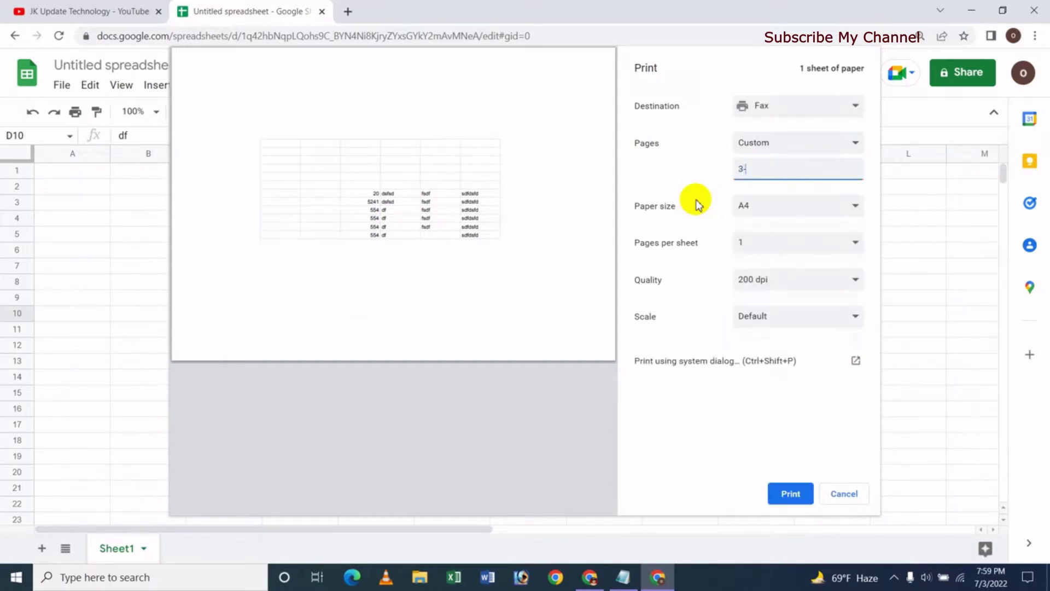
text(-)
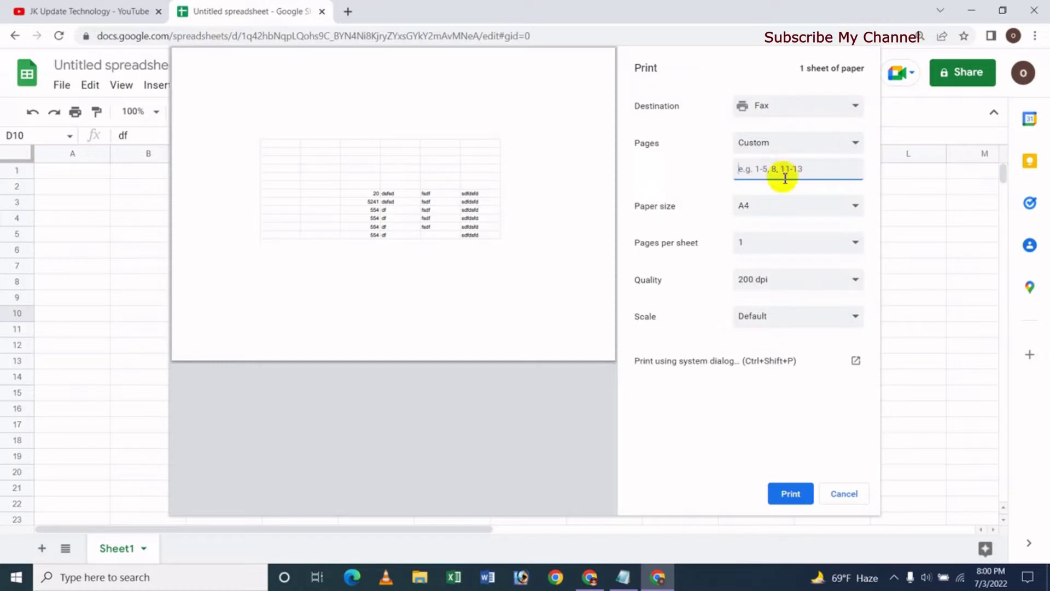
Step: Print all pages on A4 paper with 4 pages per sheet
click(783, 150)
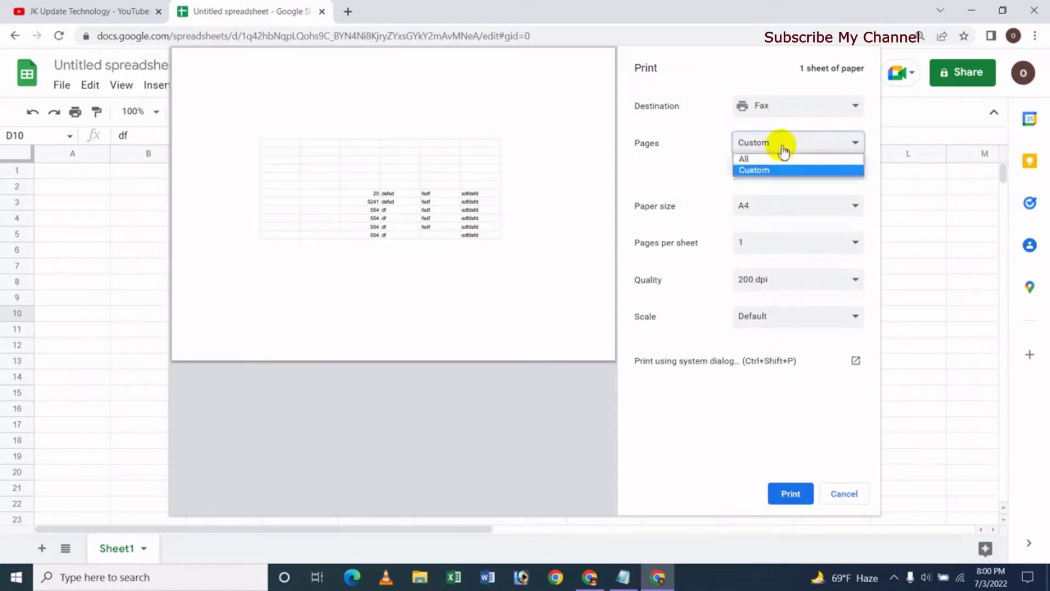
click(751, 157)
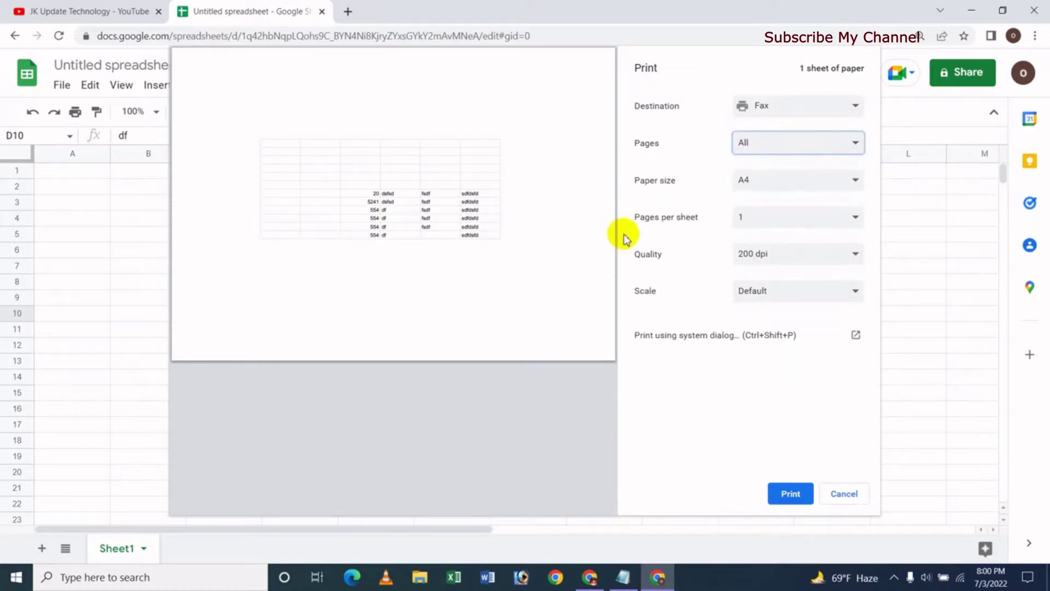
click(761, 183)
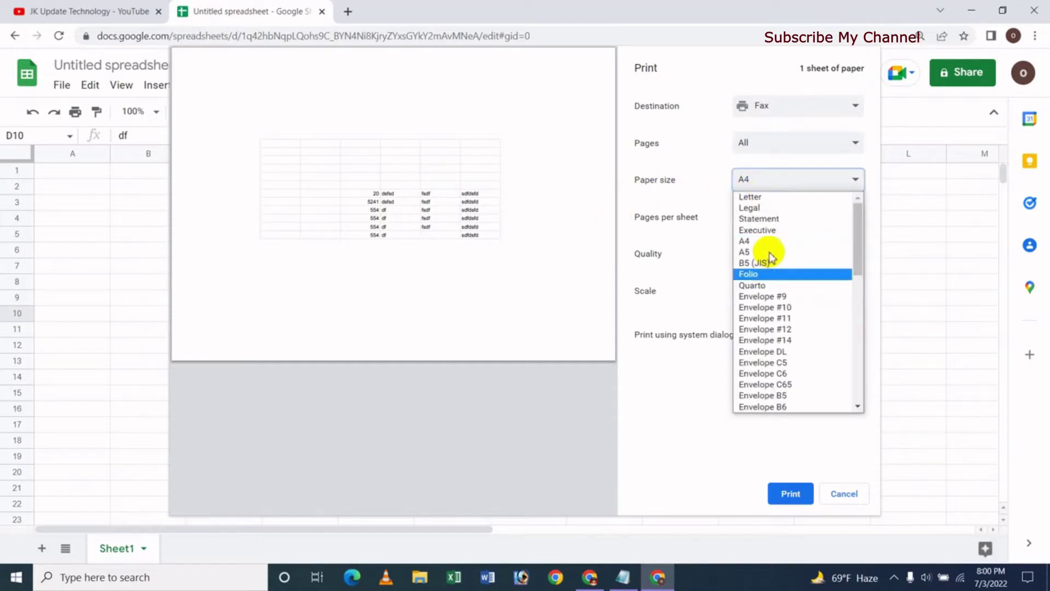
click(769, 241)
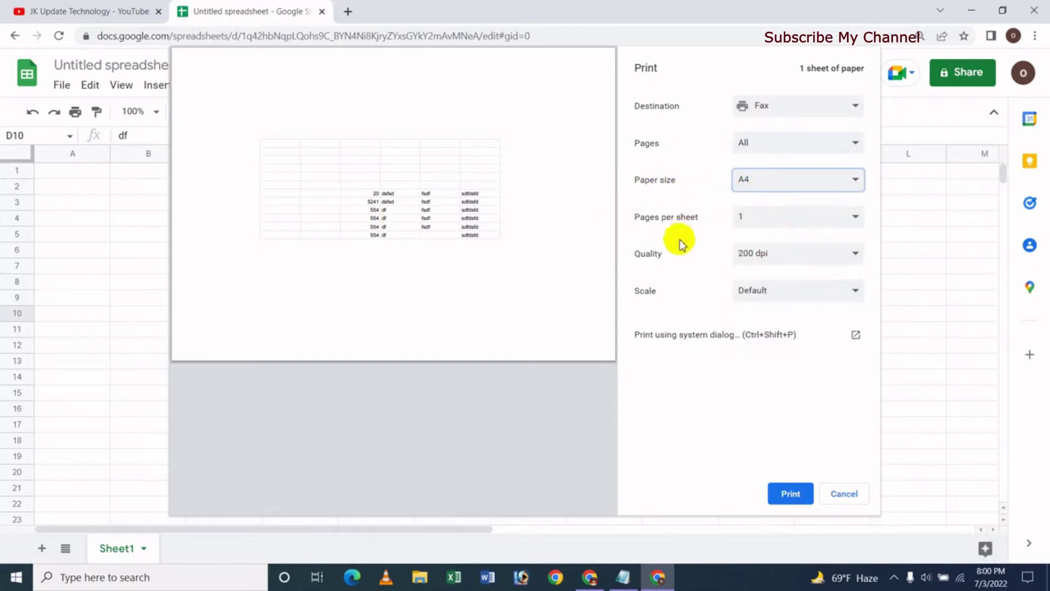
click(784, 221)
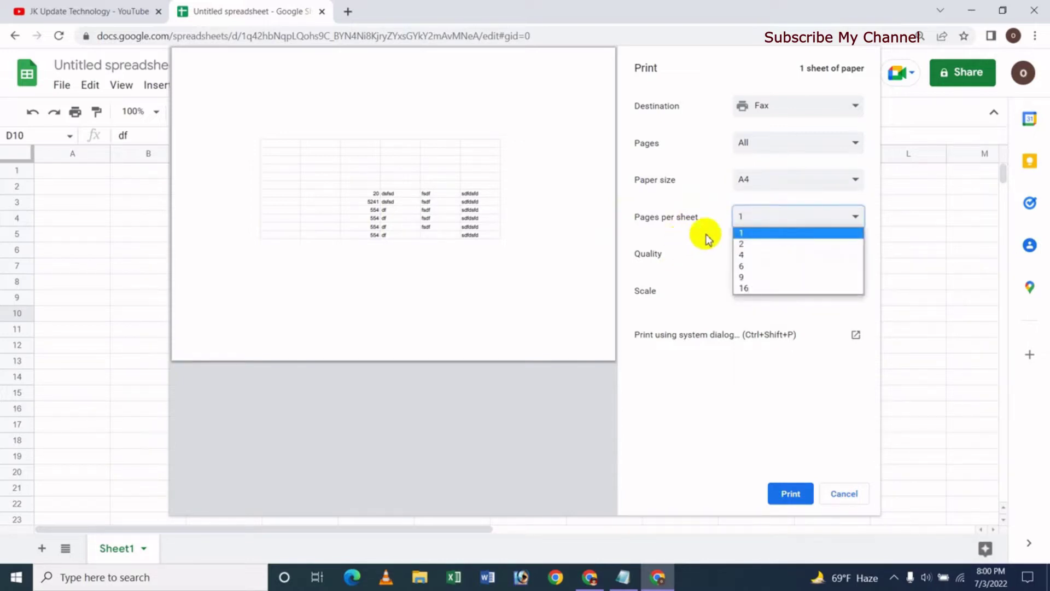
click(765, 255)
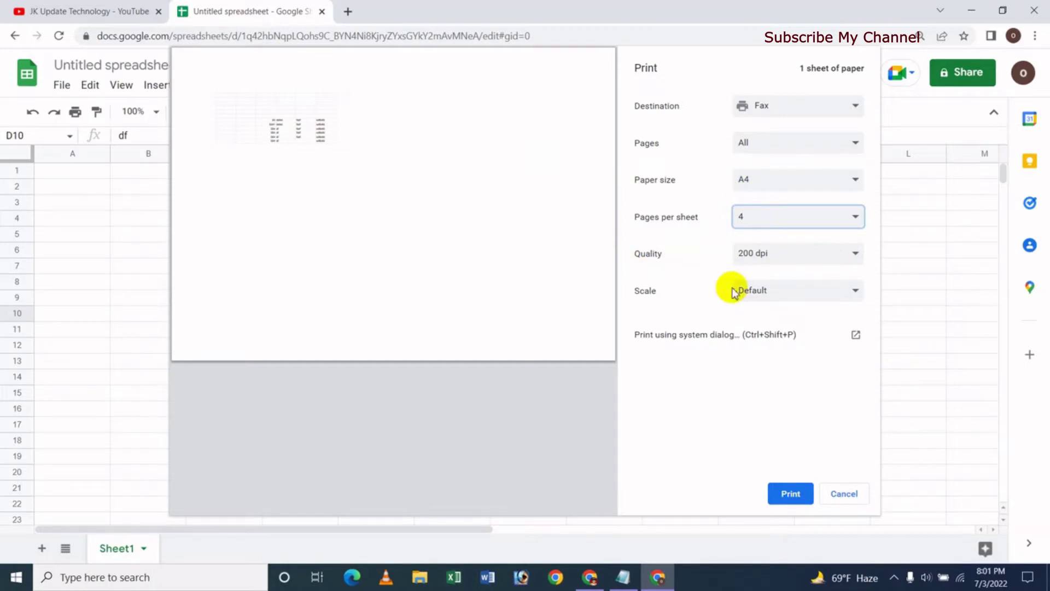
Step: Set print quality to 200 dpi and a custom scale, then send the job to Fax
click(787, 264)
click(793, 282)
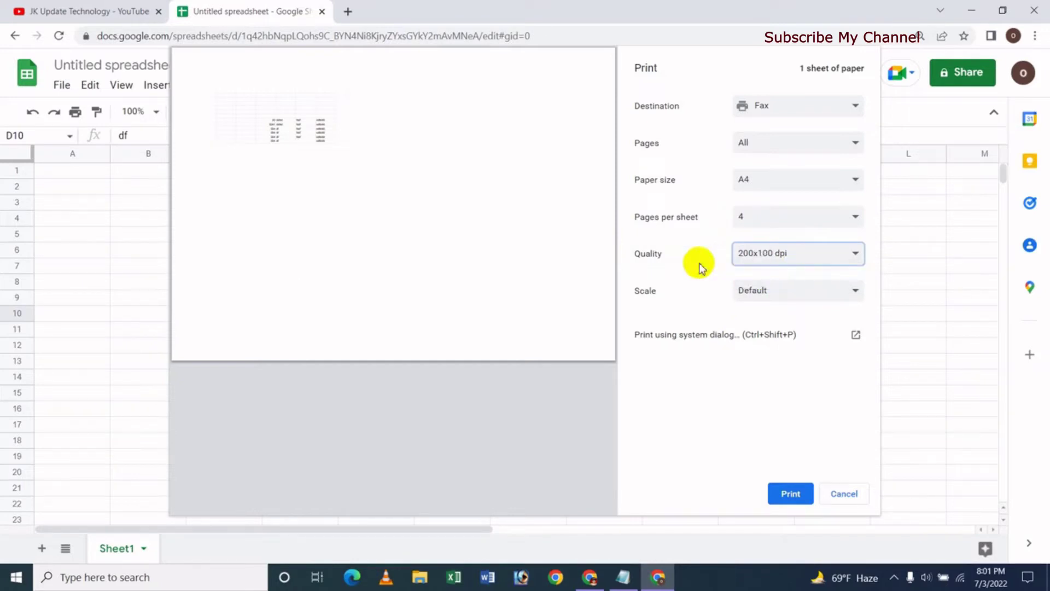
click(790, 258)
click(762, 271)
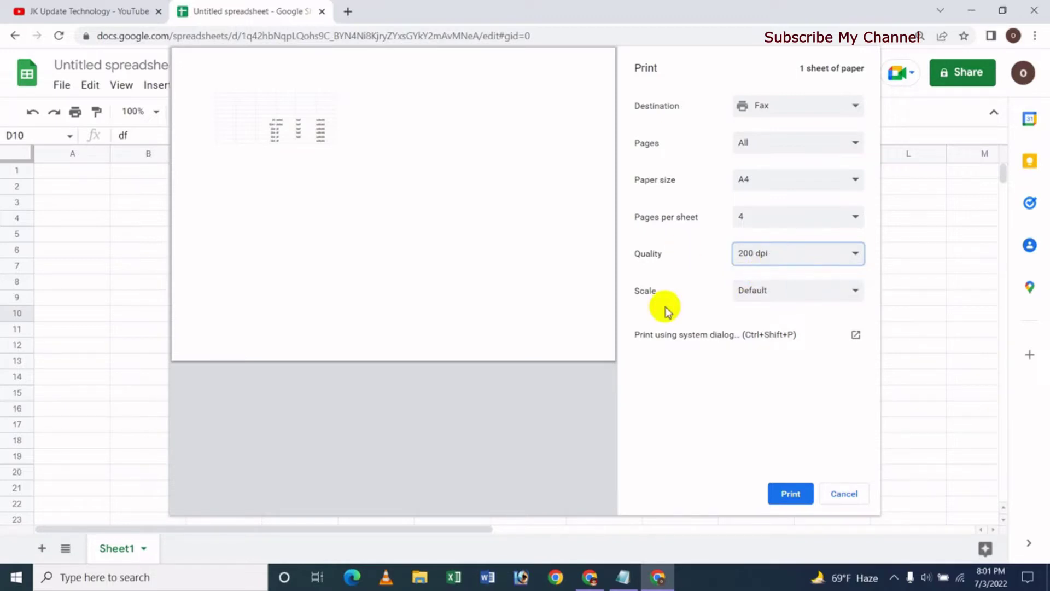
click(804, 257)
click(711, 300)
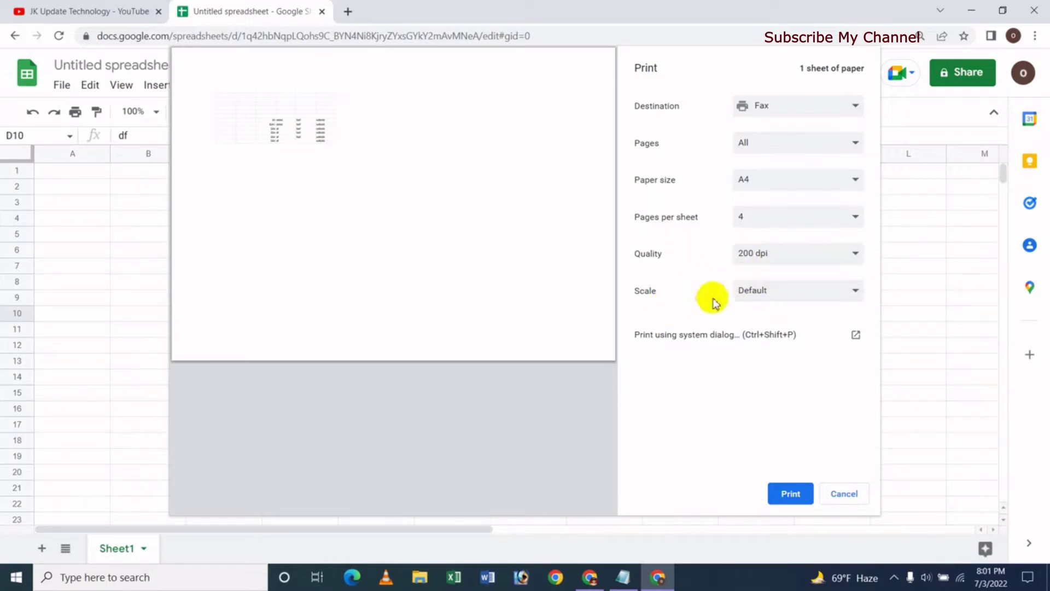
click(786, 294)
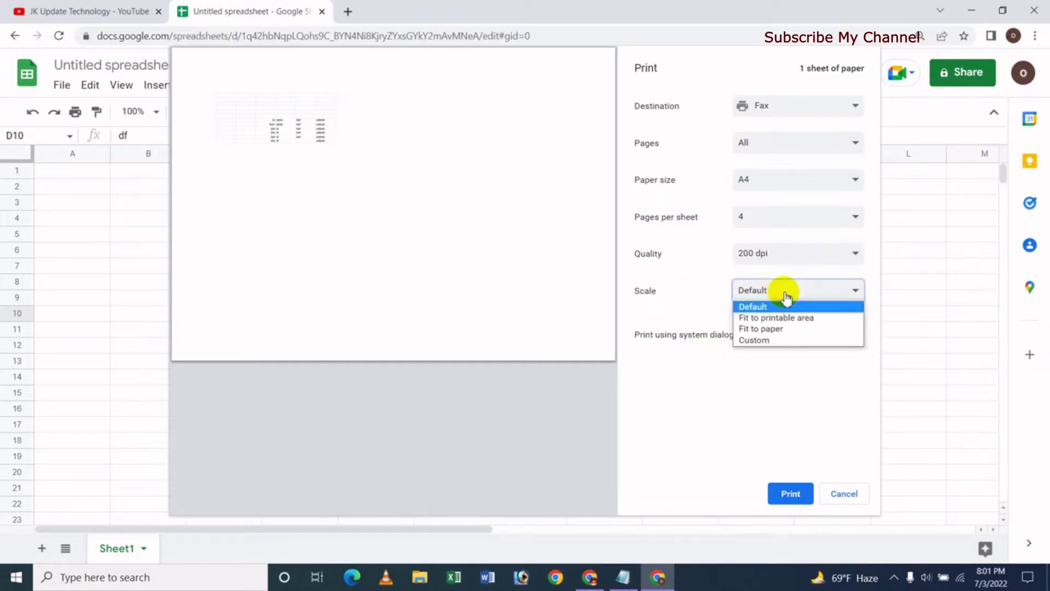
click(773, 340)
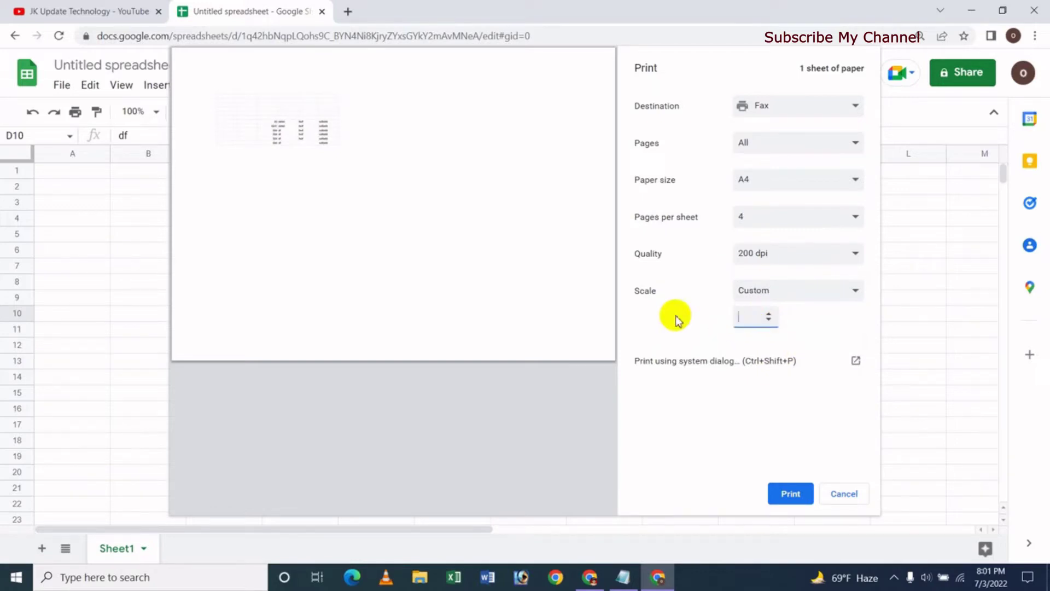
text(60)
key(Return)
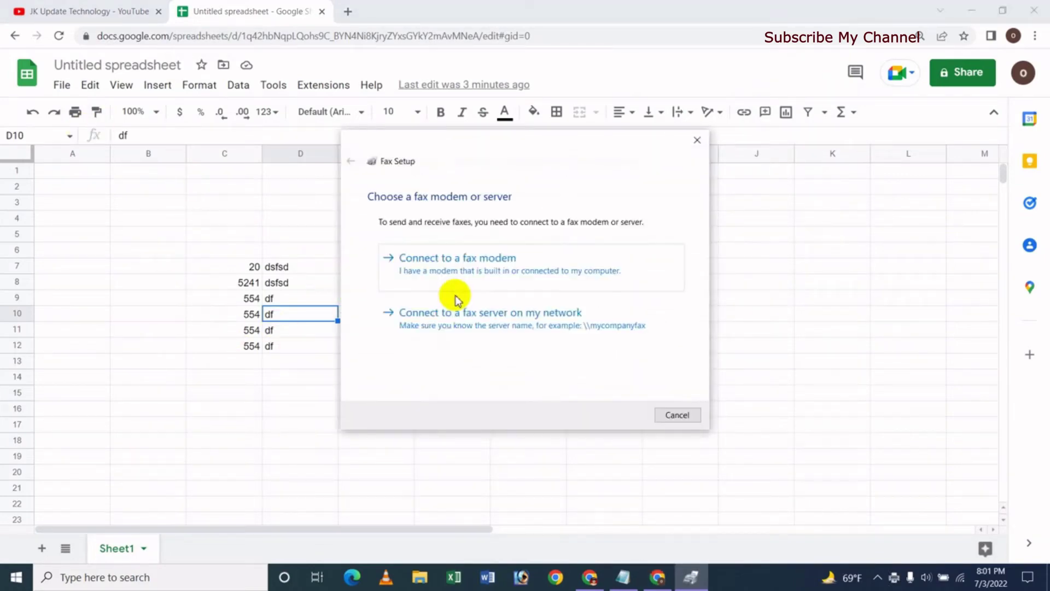
Step: Dismiss the fax setup and its warning, then return to Chrome's print dialog from print settings
click(684, 416)
click(634, 320)
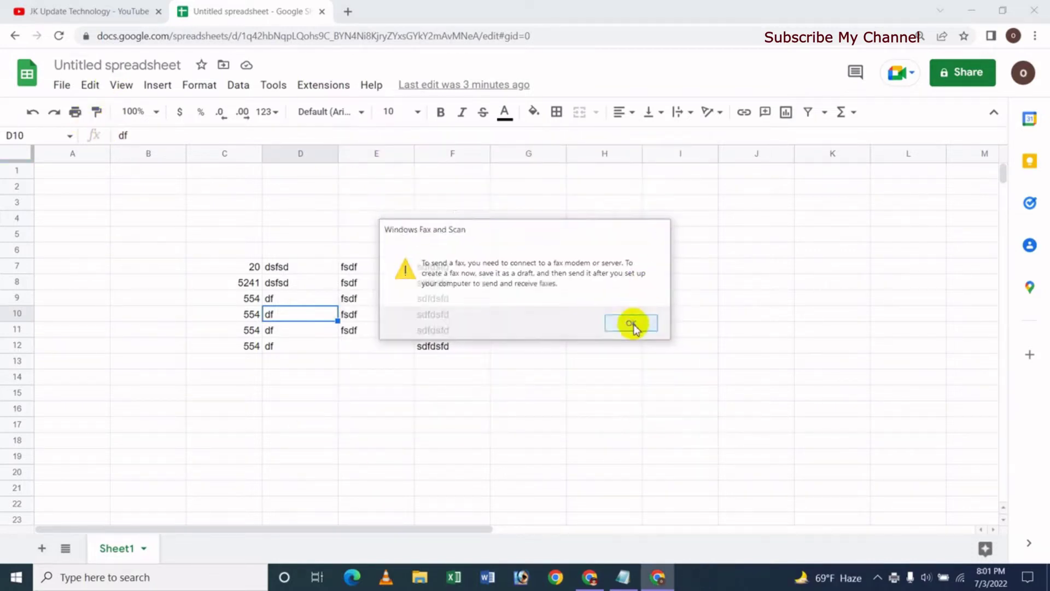
click(75, 112)
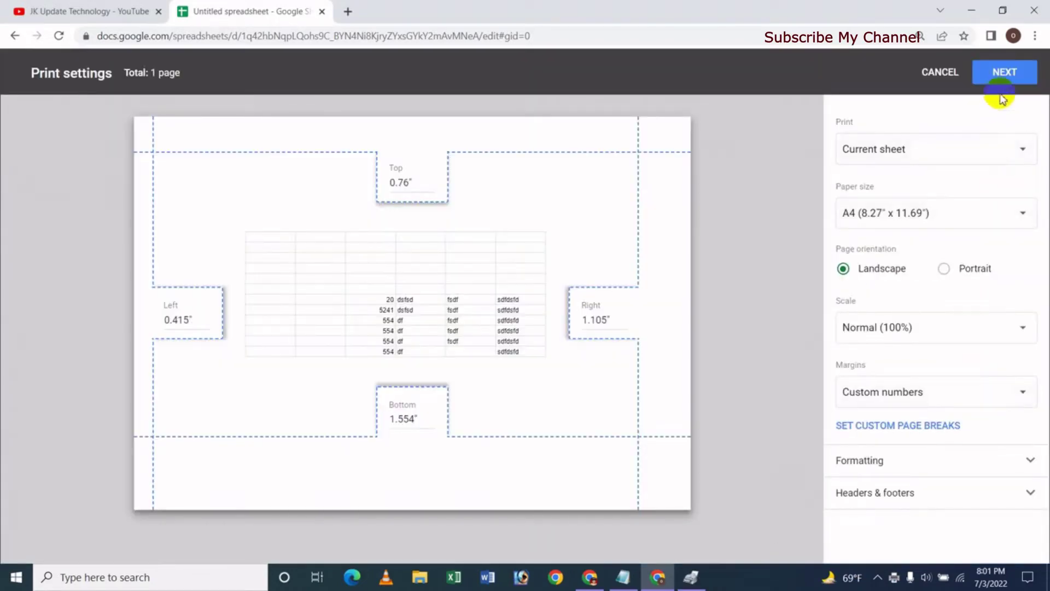
click(1004, 74)
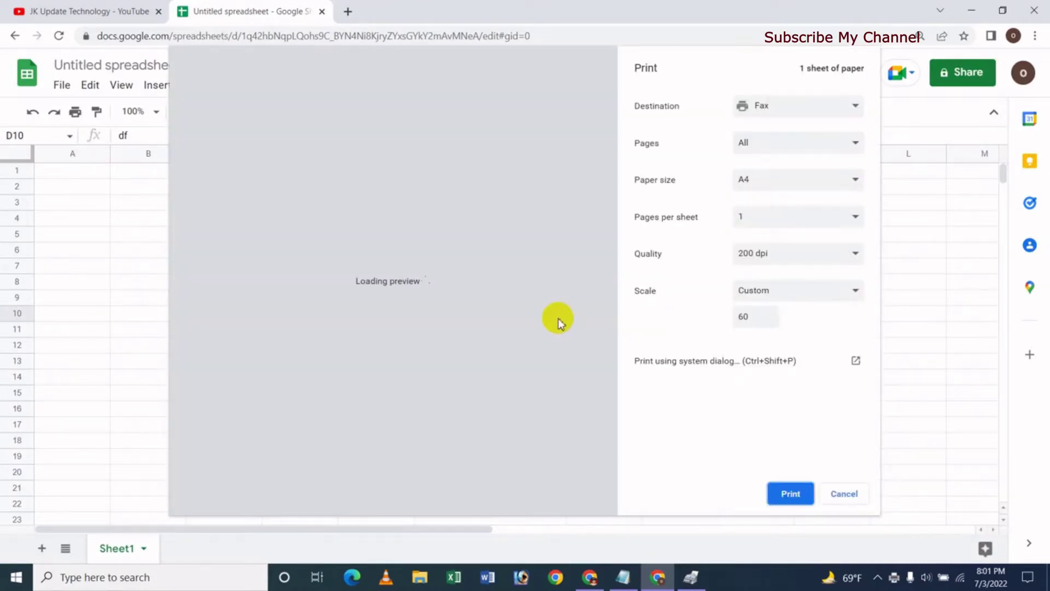
Step: Reset the print scale to Default, then cancel printing
click(803, 298)
click(754, 306)
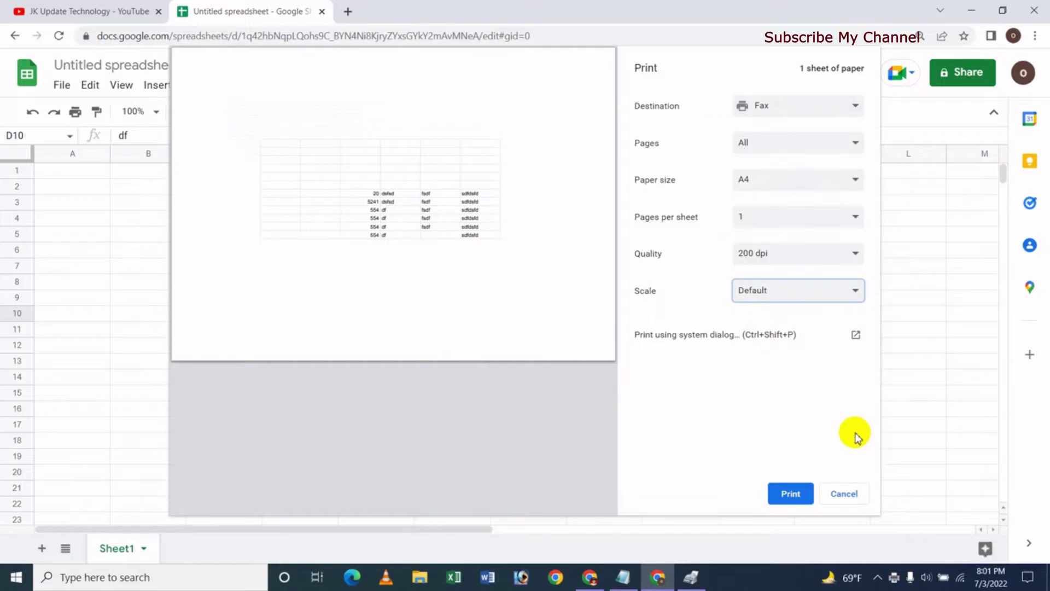
click(795, 296)
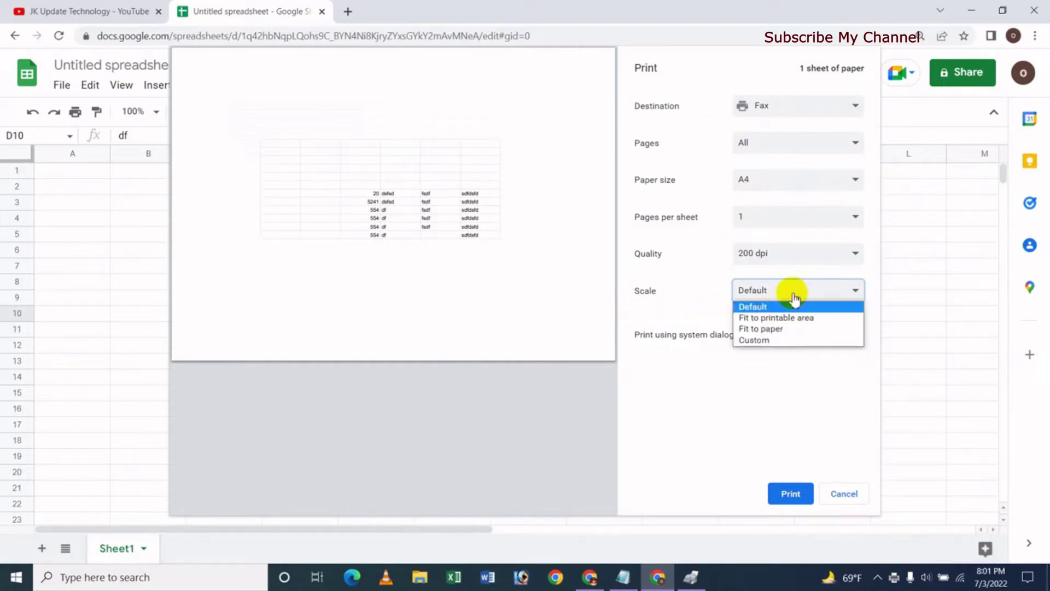
click(710, 363)
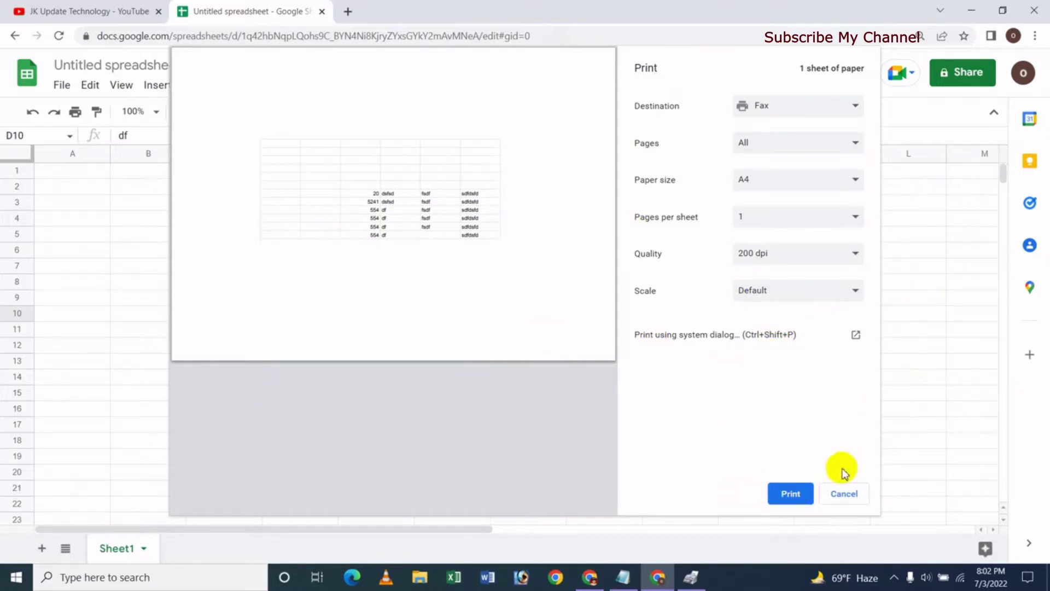
click(843, 493)
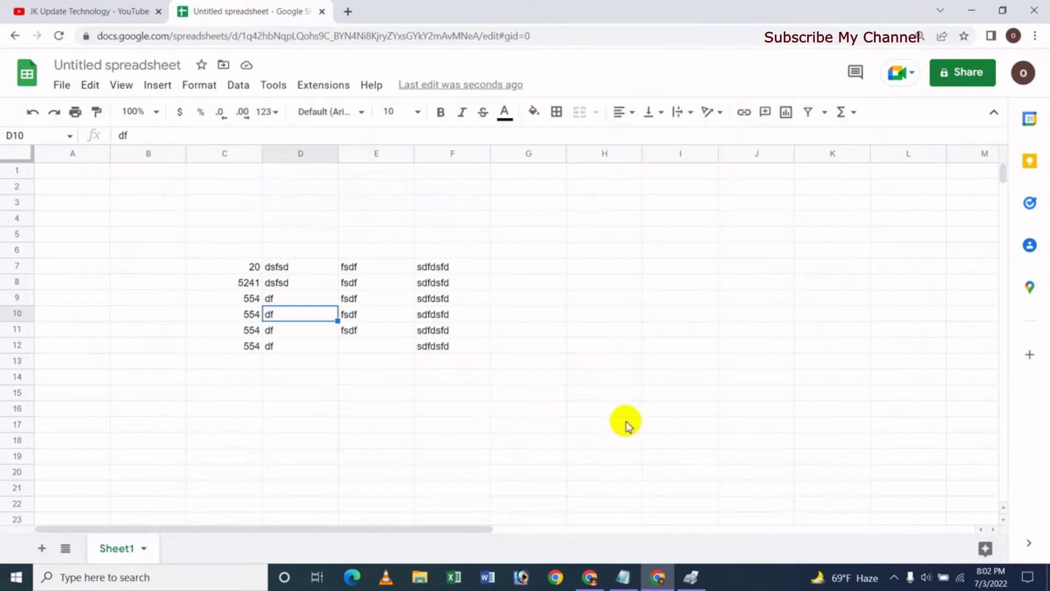
Step: Select the row 7 entries in C7:G7
click(256, 376)
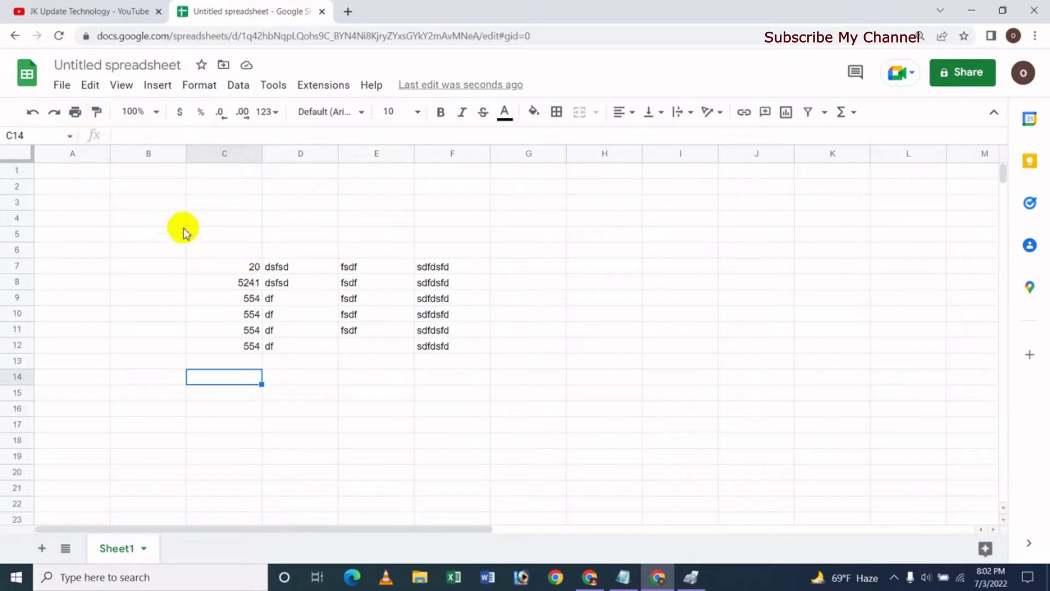
click(220, 249)
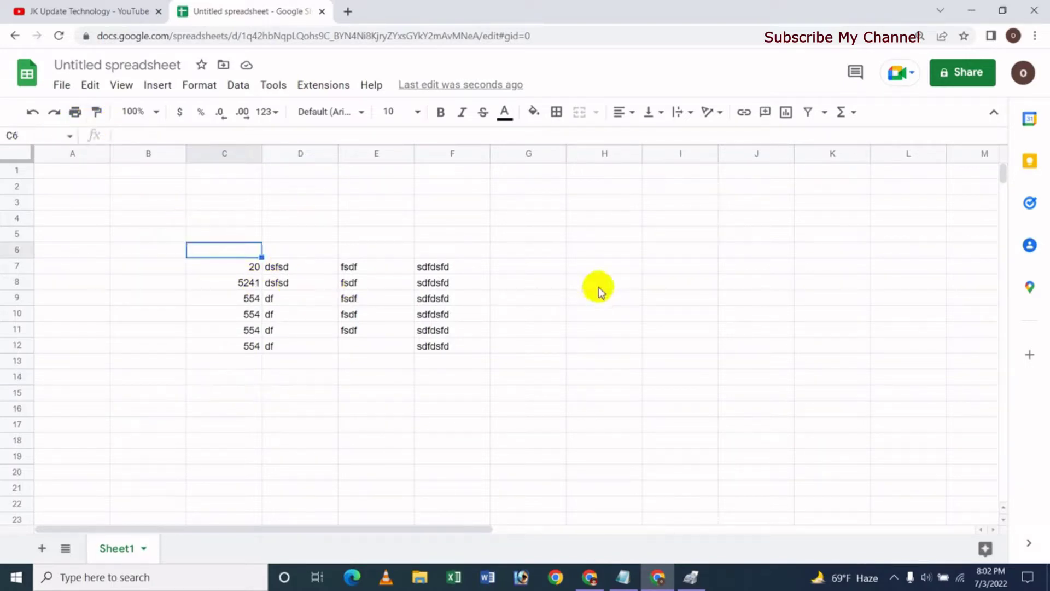
click(557, 289)
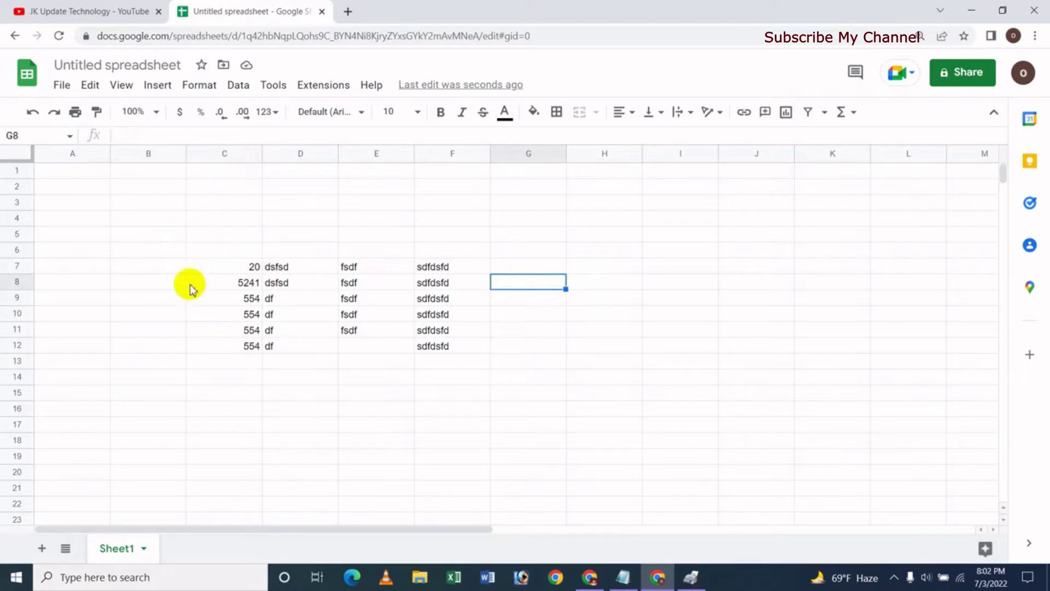
click(246, 268)
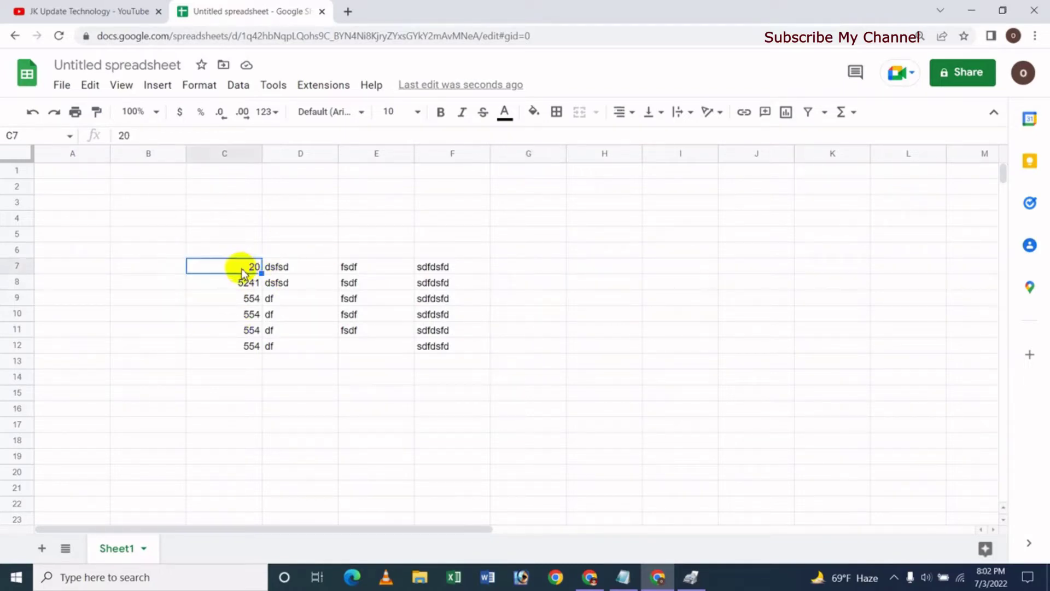
key(shift+Right)
key(shift+Right)
key(shift+Right)
key(shift+Right)
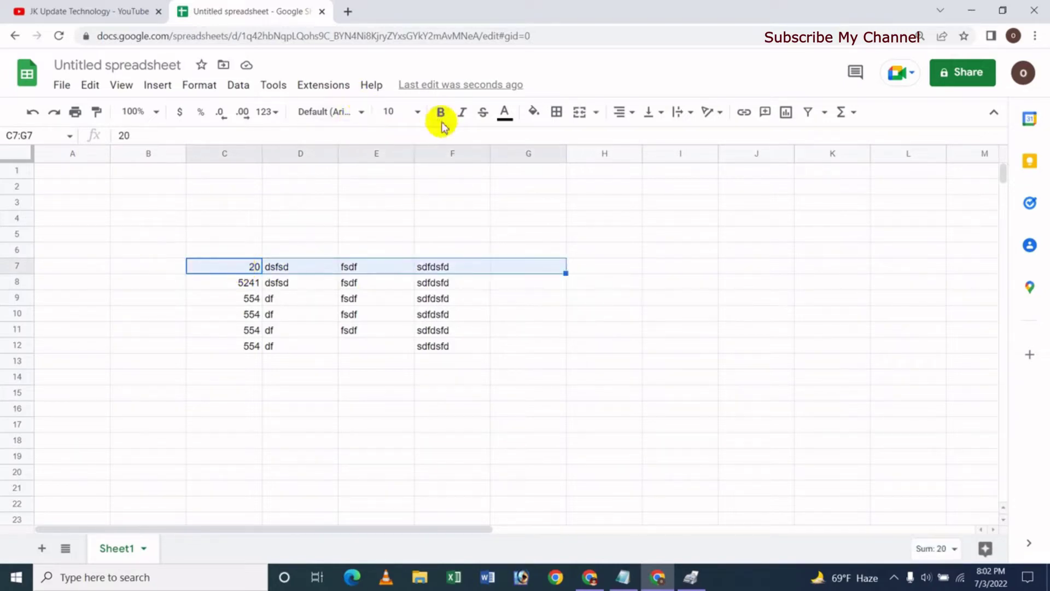
Step: Make C7:G7 italic with light orange text at font size 12
click(463, 114)
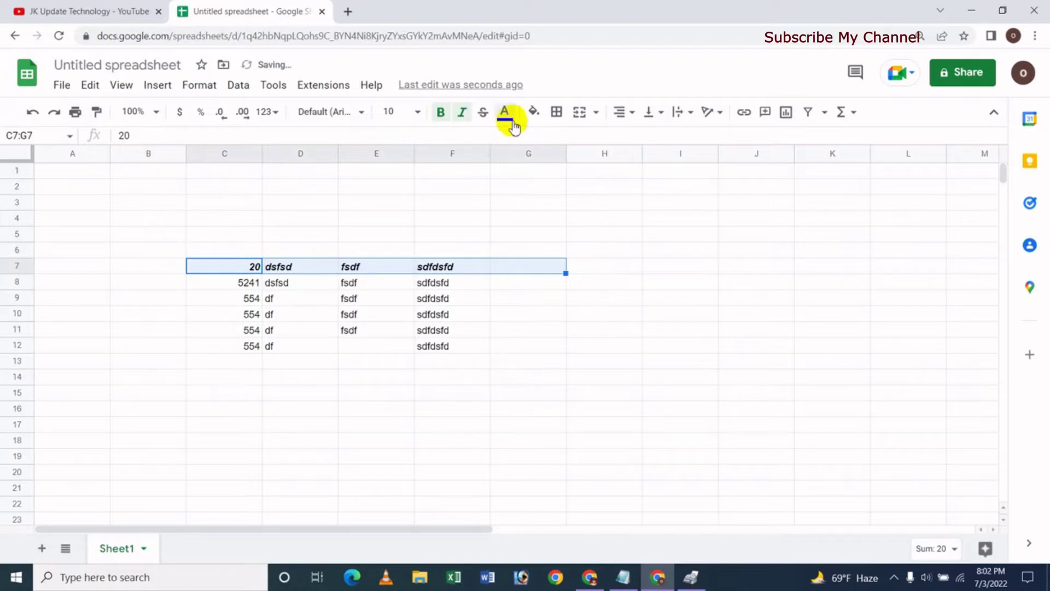
click(505, 114)
click(545, 294)
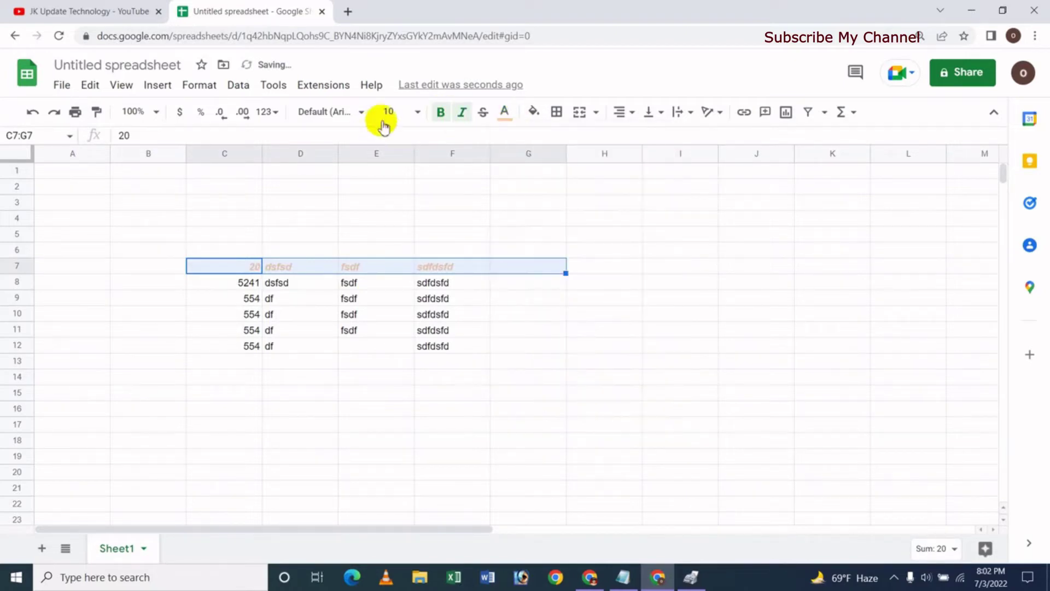
click(417, 113)
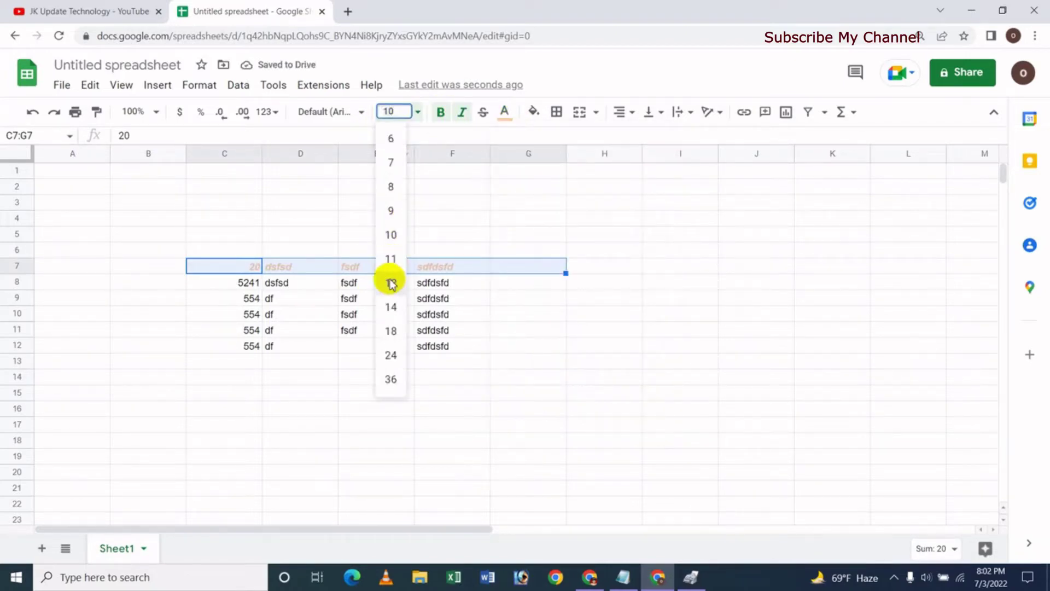
click(390, 281)
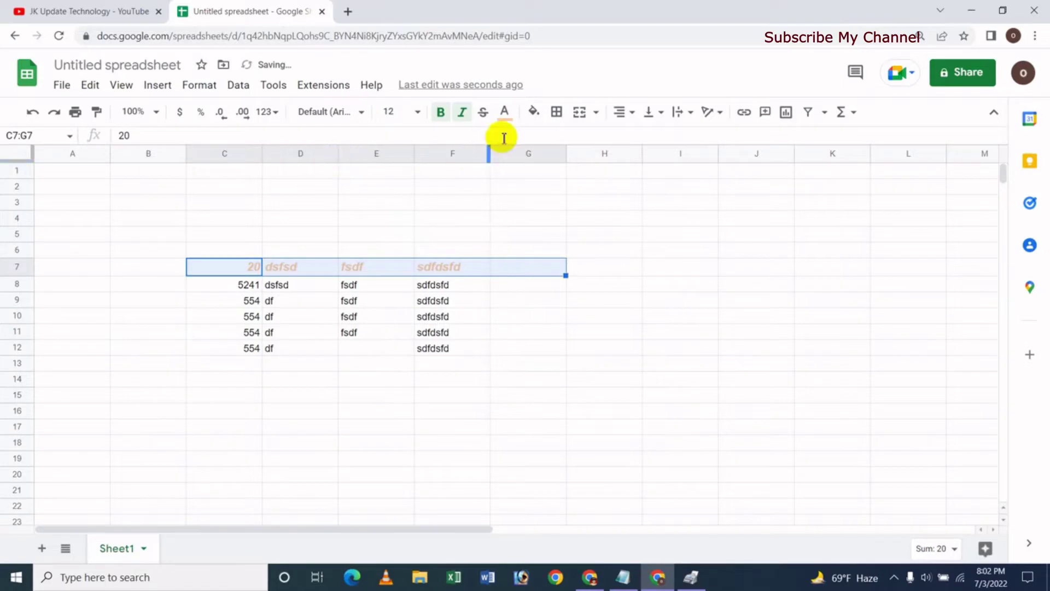
click(534, 114)
click(569, 270)
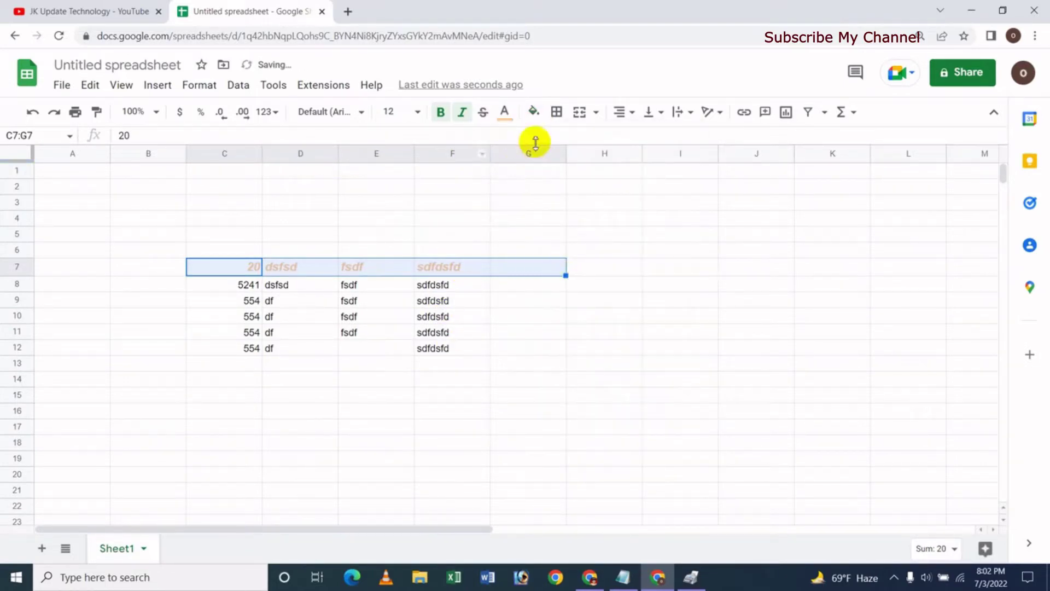
click(534, 113)
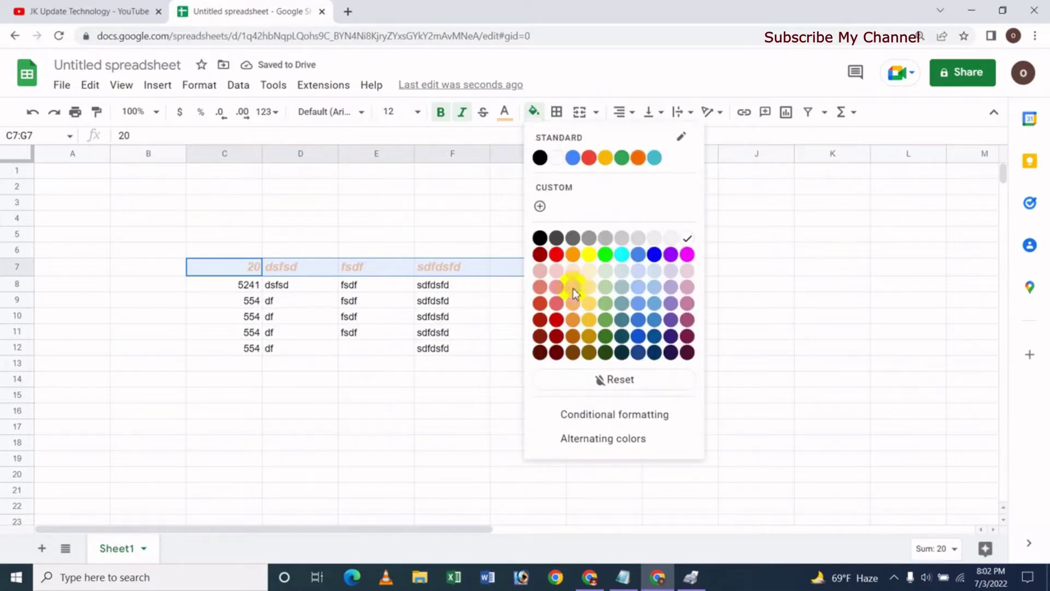
Step: Fill C7:G7 light orange and paint that formatting onto C11:G13
click(573, 288)
click(335, 284)
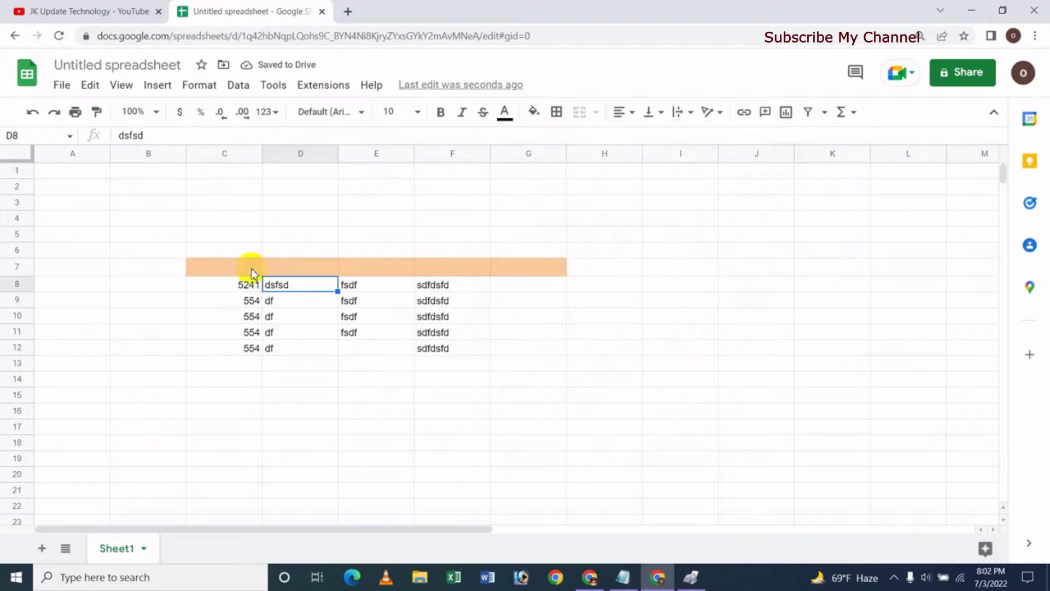
click(199, 267)
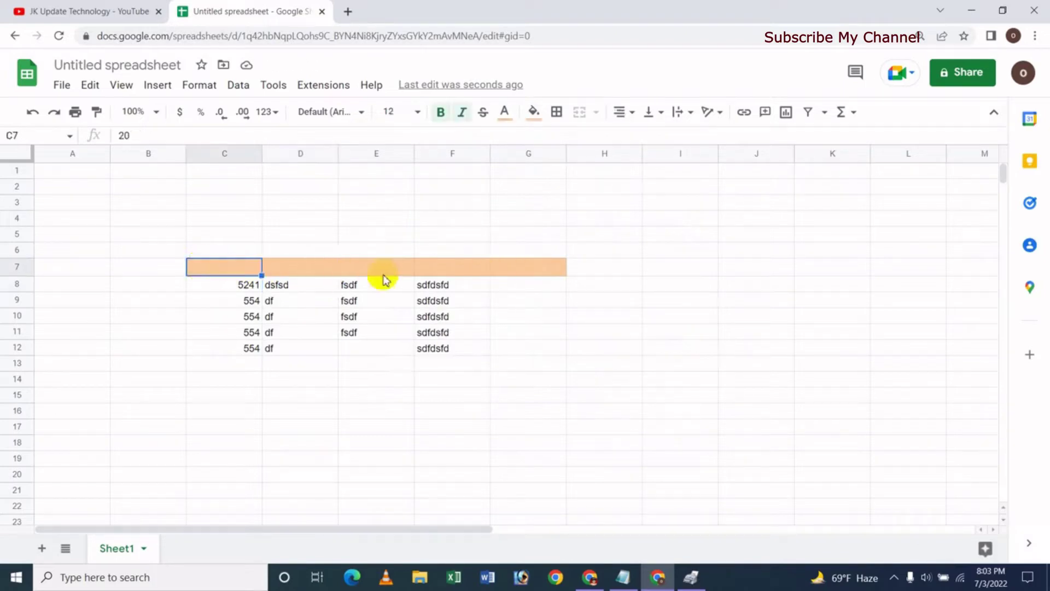
key(shift+Right)
key(shift+Right)
key(shift+Right)
key(shift+Right)
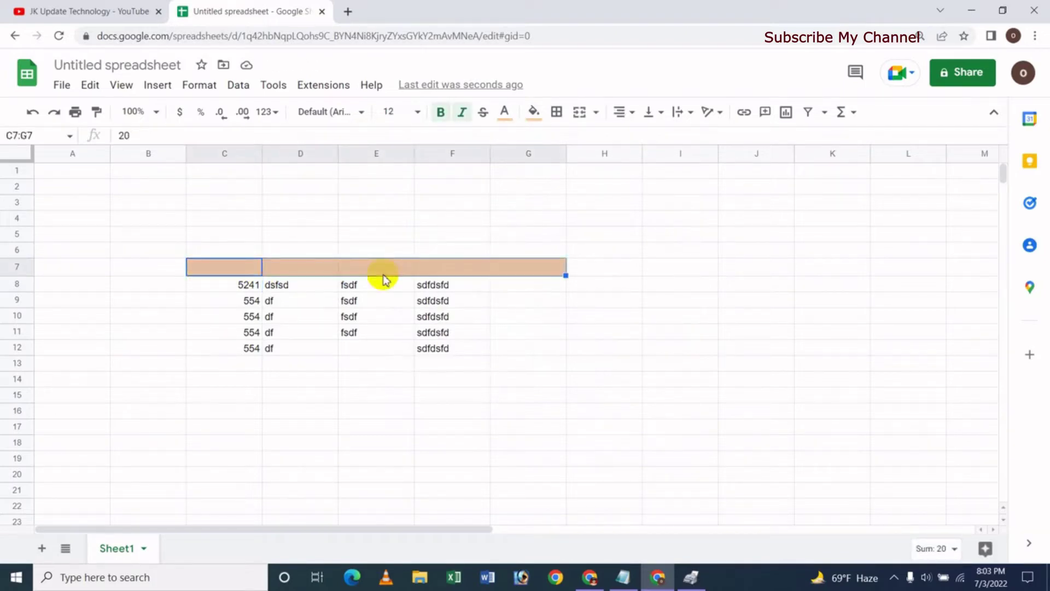
click(97, 112)
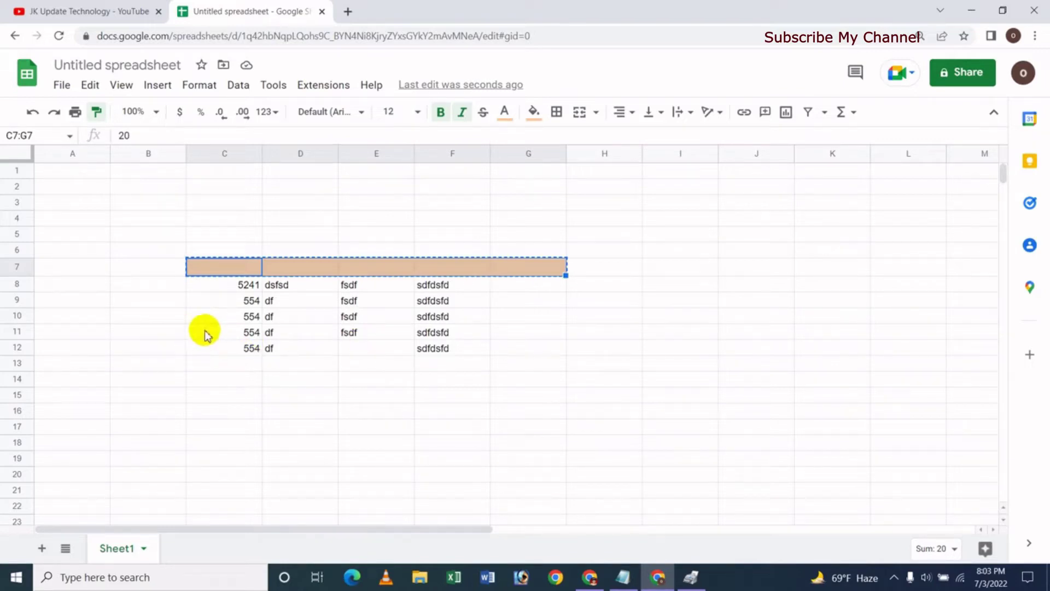
drag(204, 334, 476, 371)
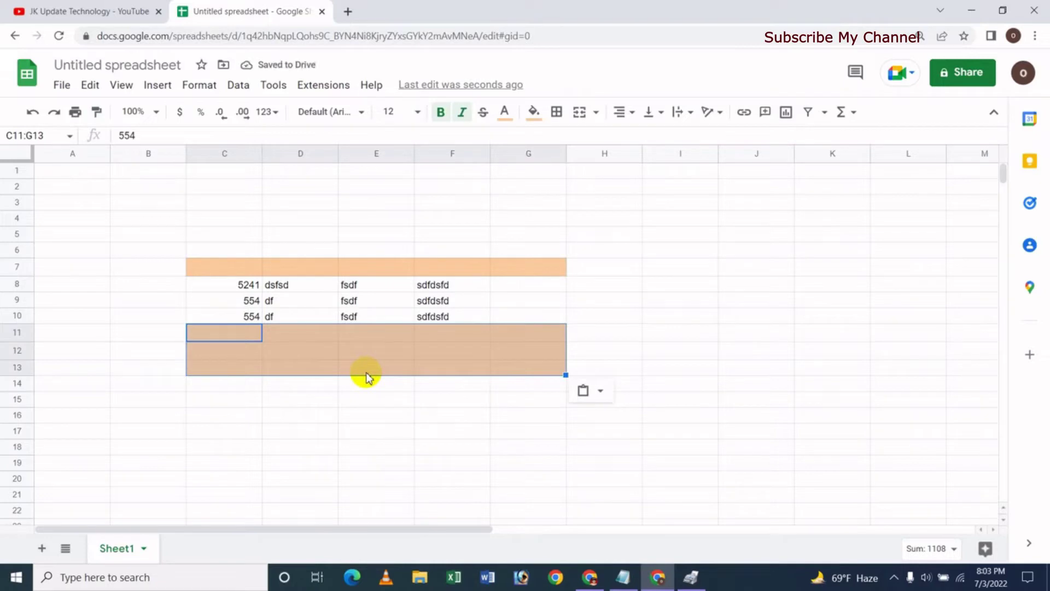
click(328, 397)
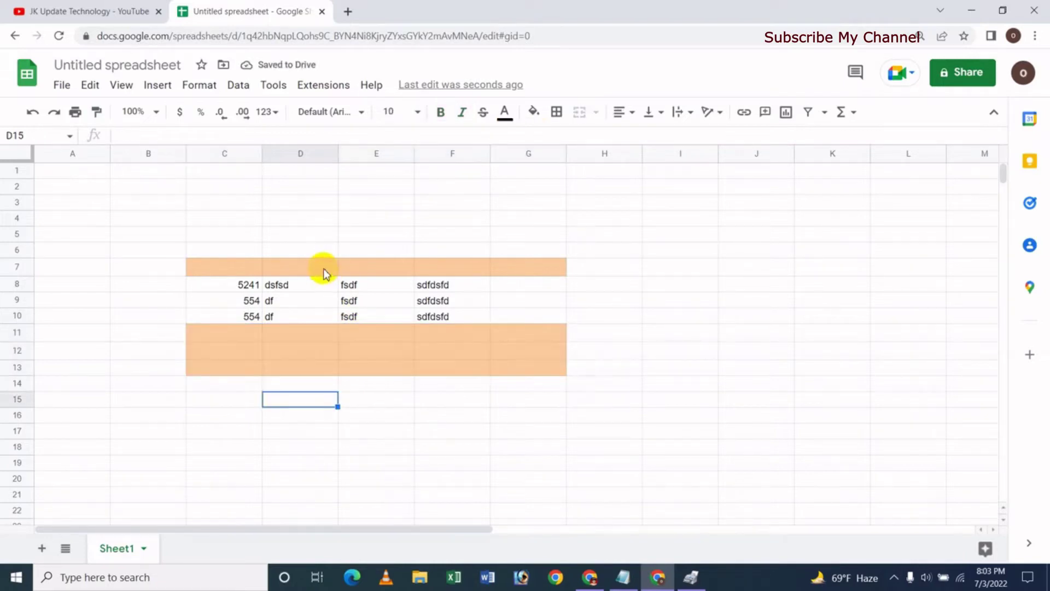
Step: Enter sdfsd, dfds, dfds, sdfsd, ds, ds, dsfs down column I from I4
click(716, 221)
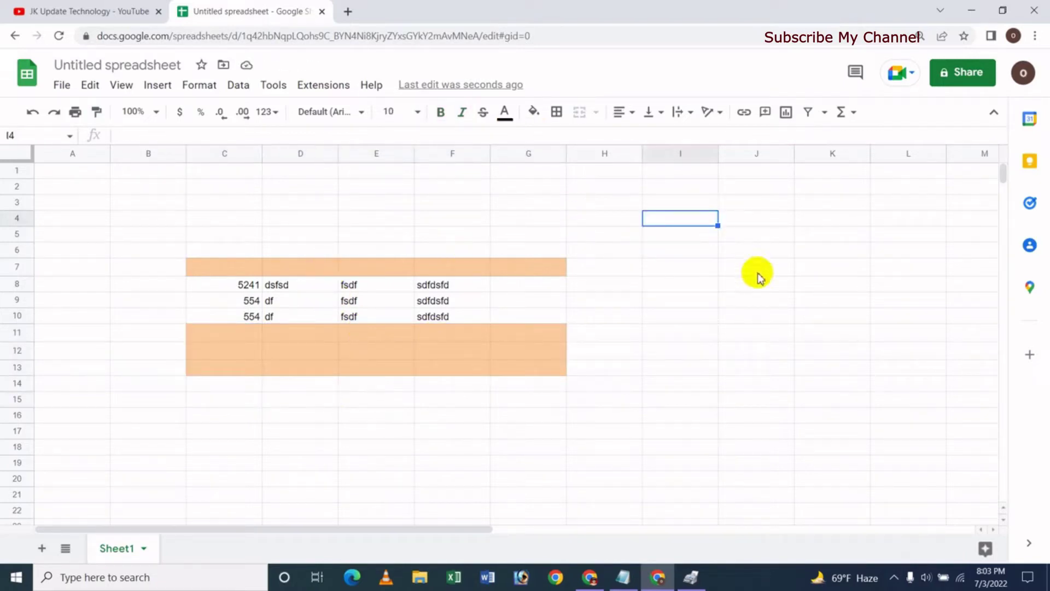
text(sdfsd)
key(Return)
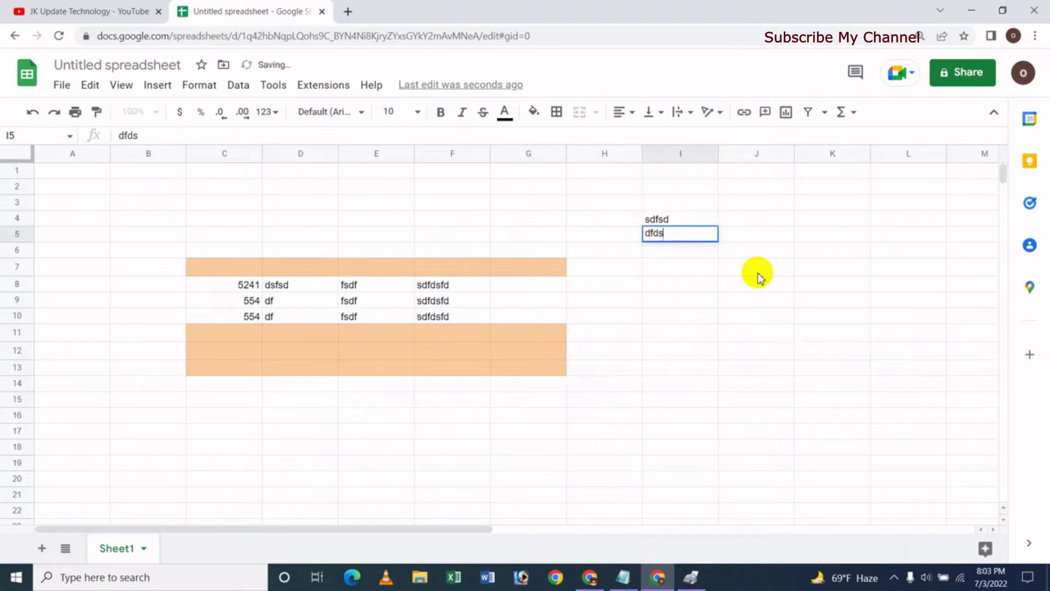
text(dfds sdfsd ds ds dsfs)
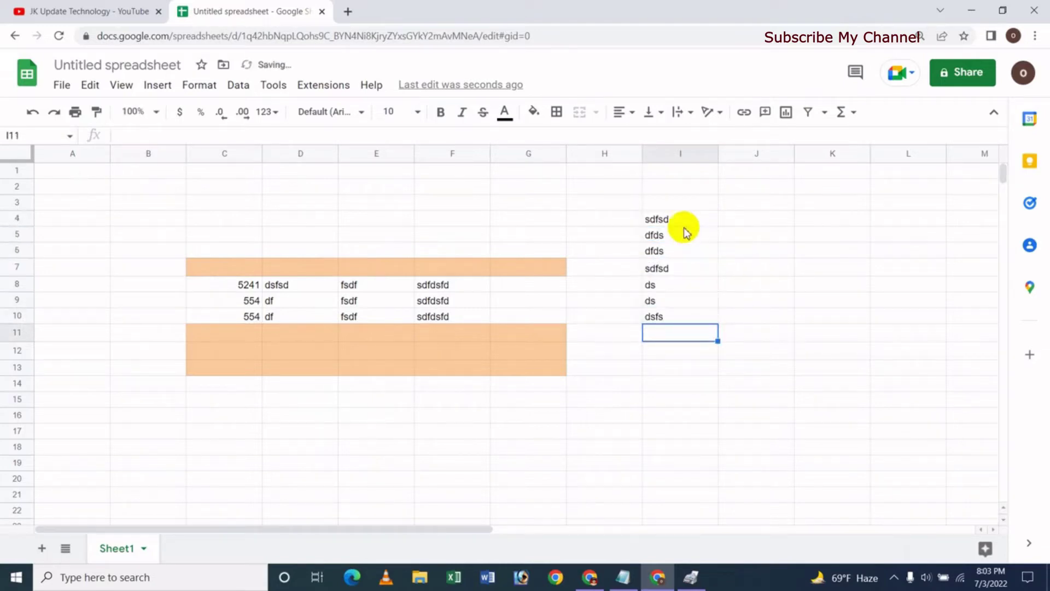
Step: Make I4's text light orange, bold and font size 12
click(677, 218)
click(504, 116)
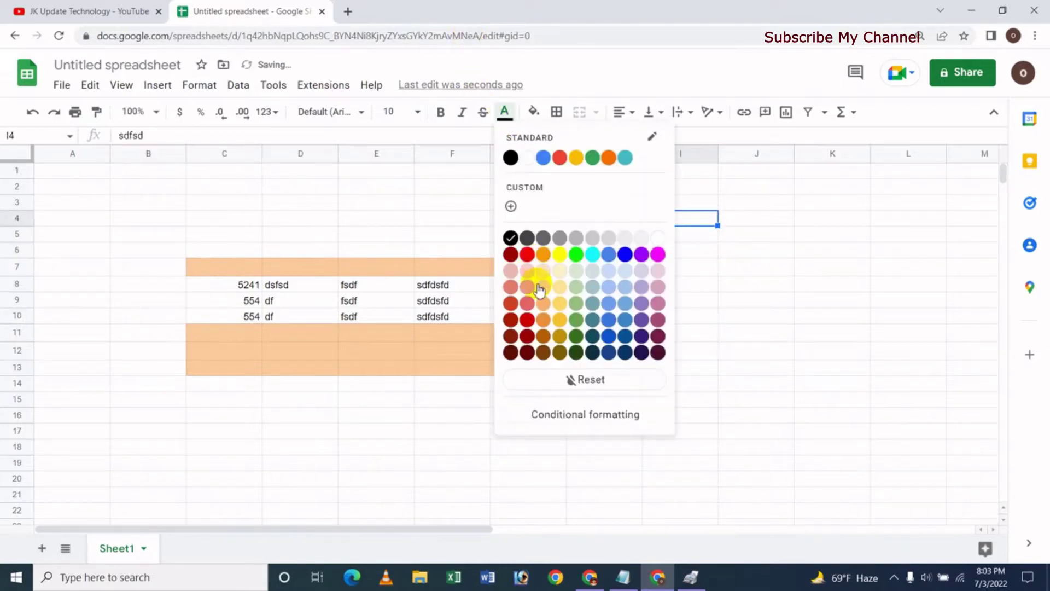
click(538, 303)
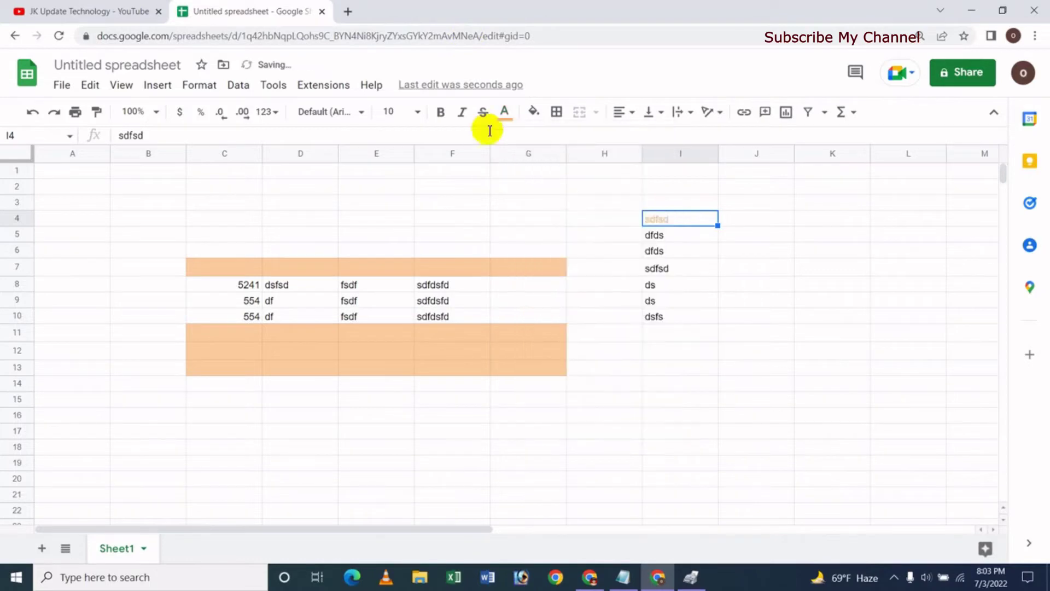
click(442, 114)
click(417, 111)
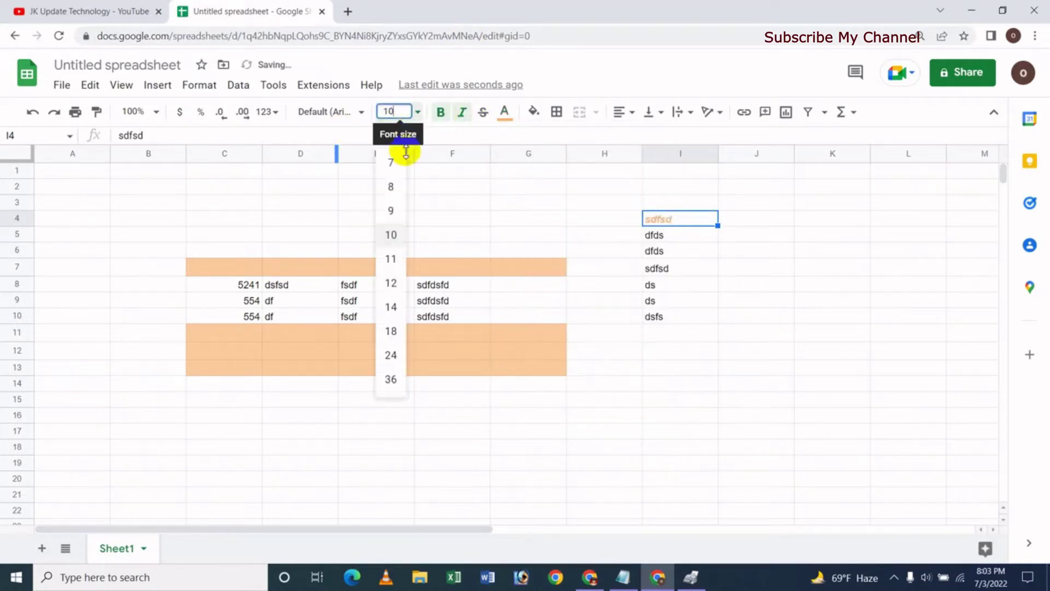
click(390, 284)
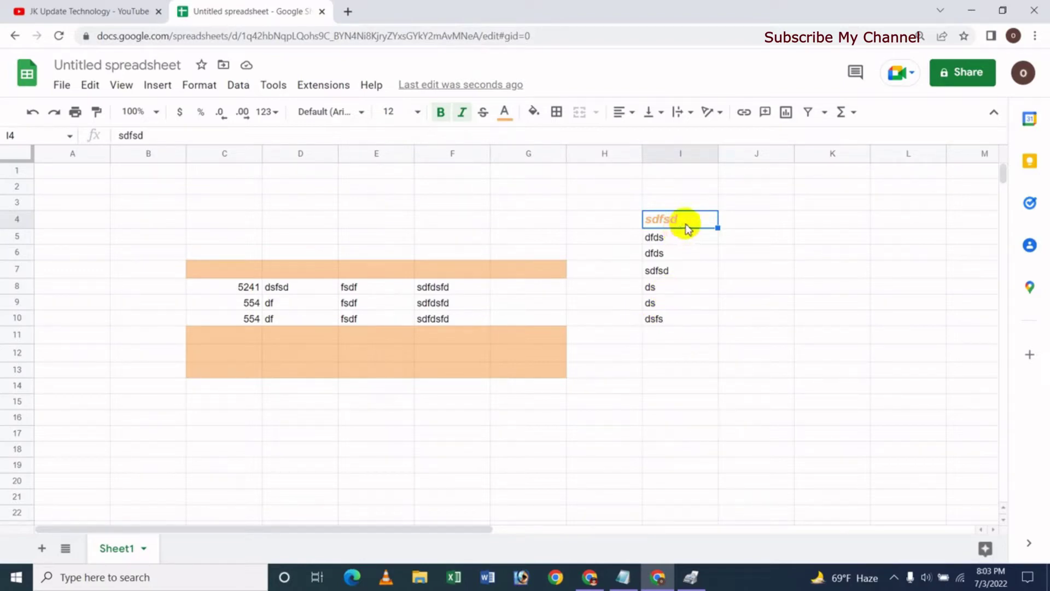
Step: Paint I4's orange italic style onto I7 and I9:I10
click(101, 114)
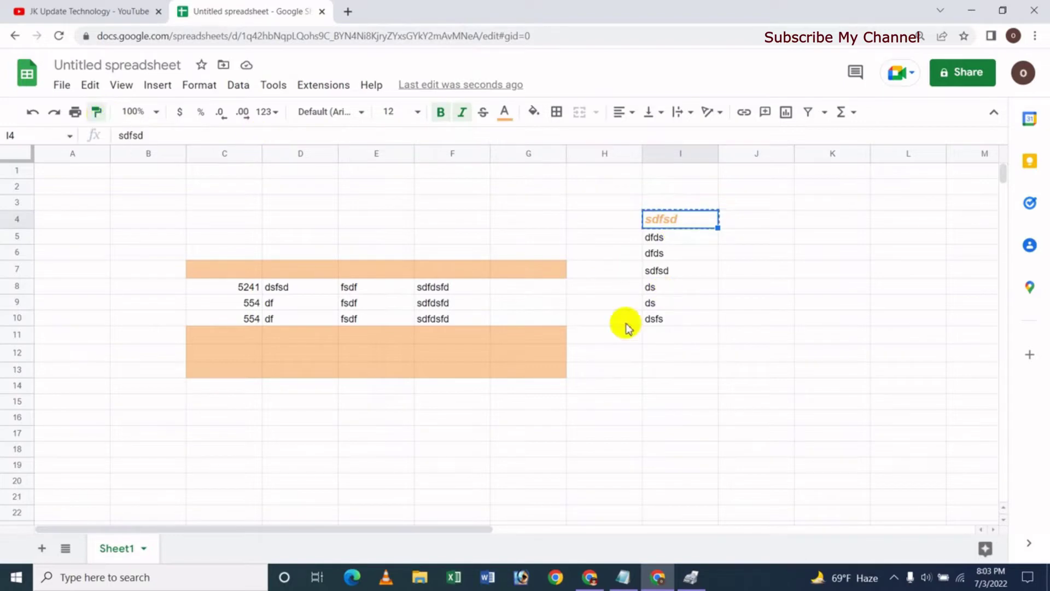
click(667, 274)
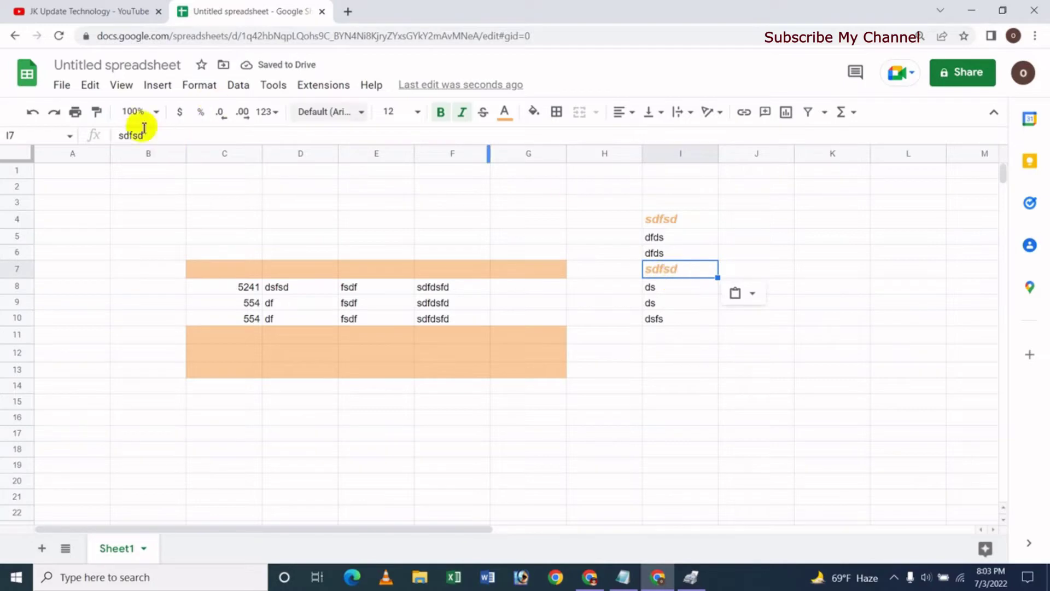
click(97, 113)
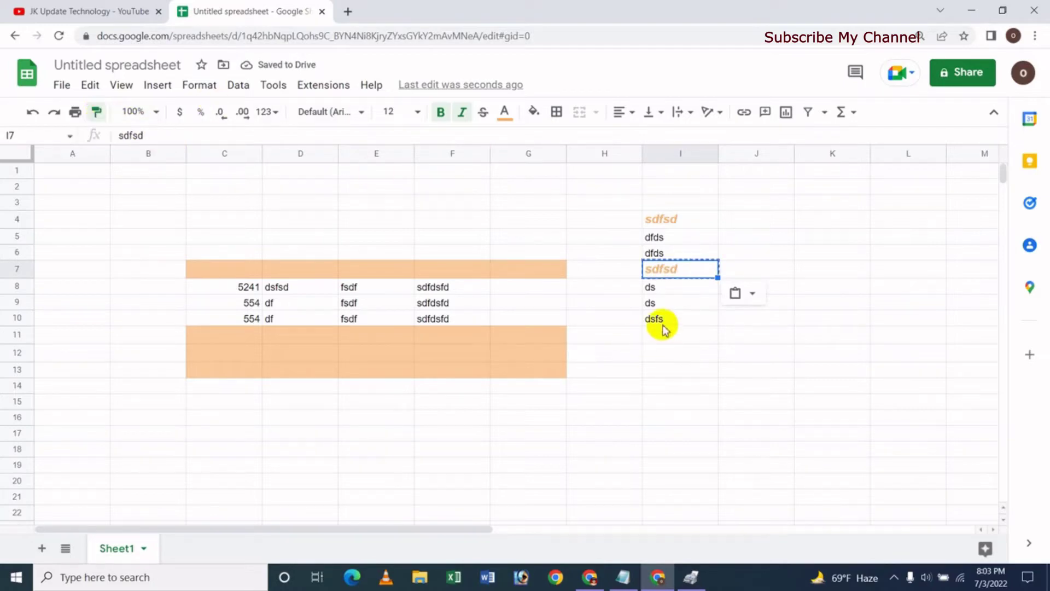
drag(656, 306, 656, 322)
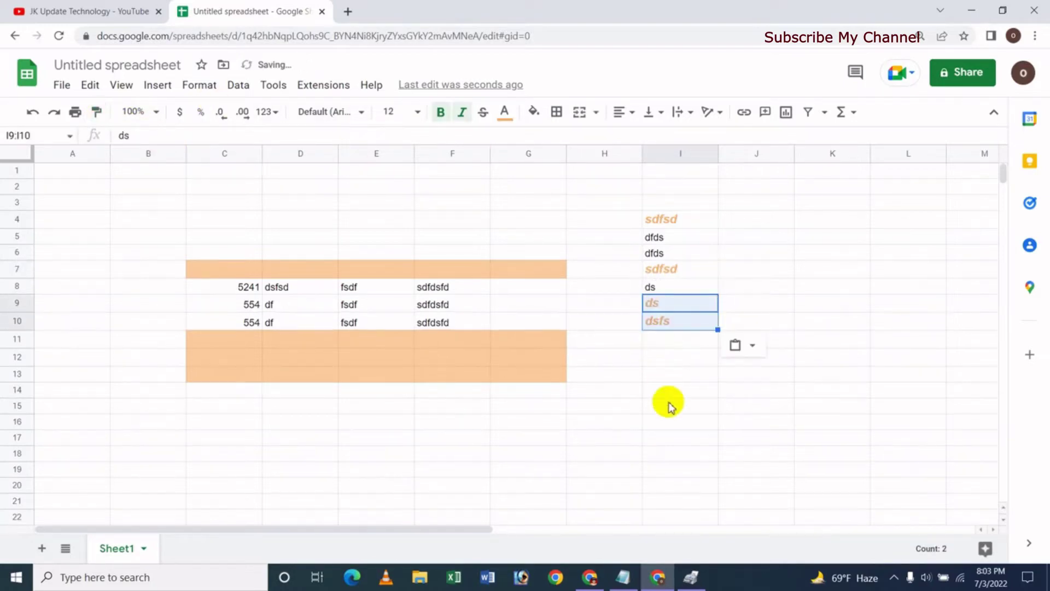
click(675, 374)
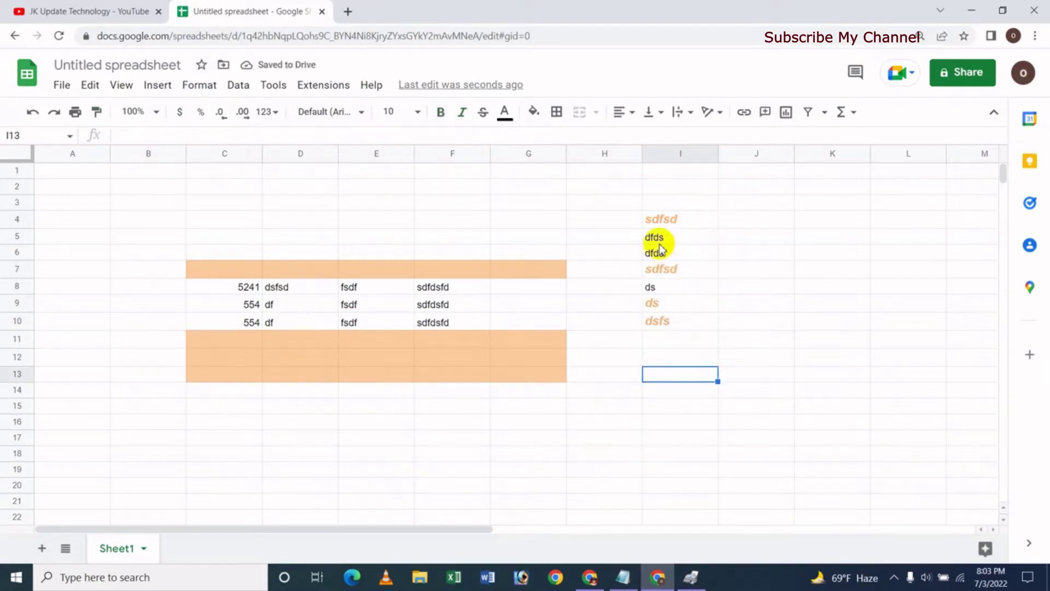
Step: Paint F9's plain black formatting onto I10
click(438, 310)
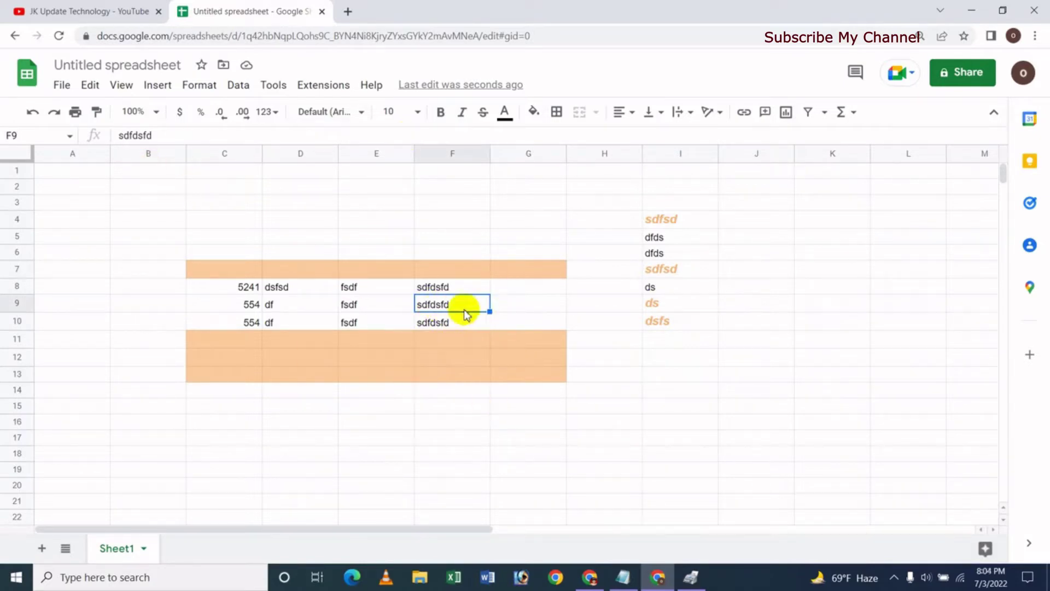
click(96, 114)
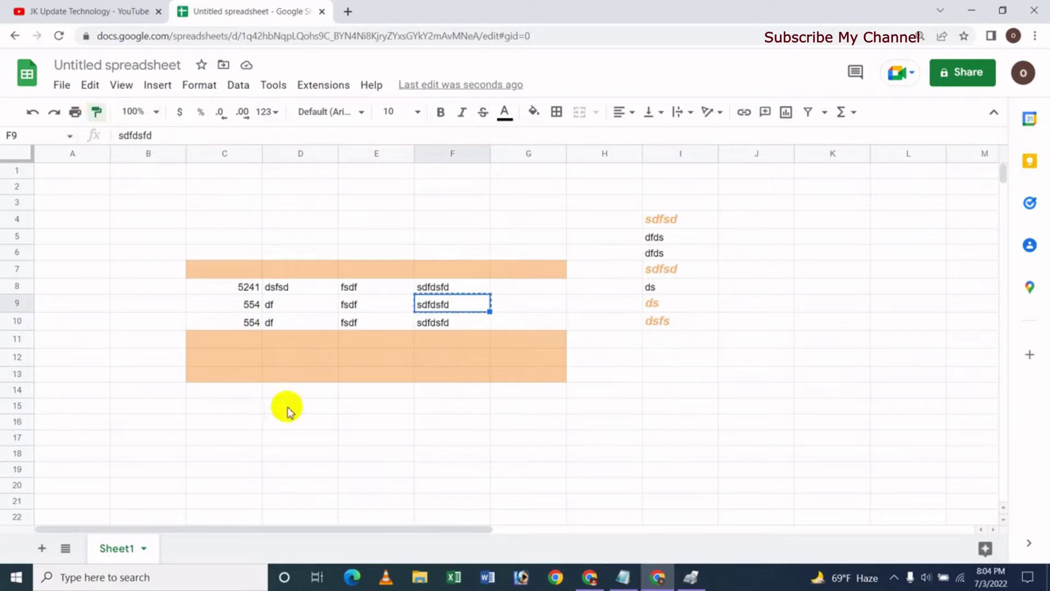
click(663, 327)
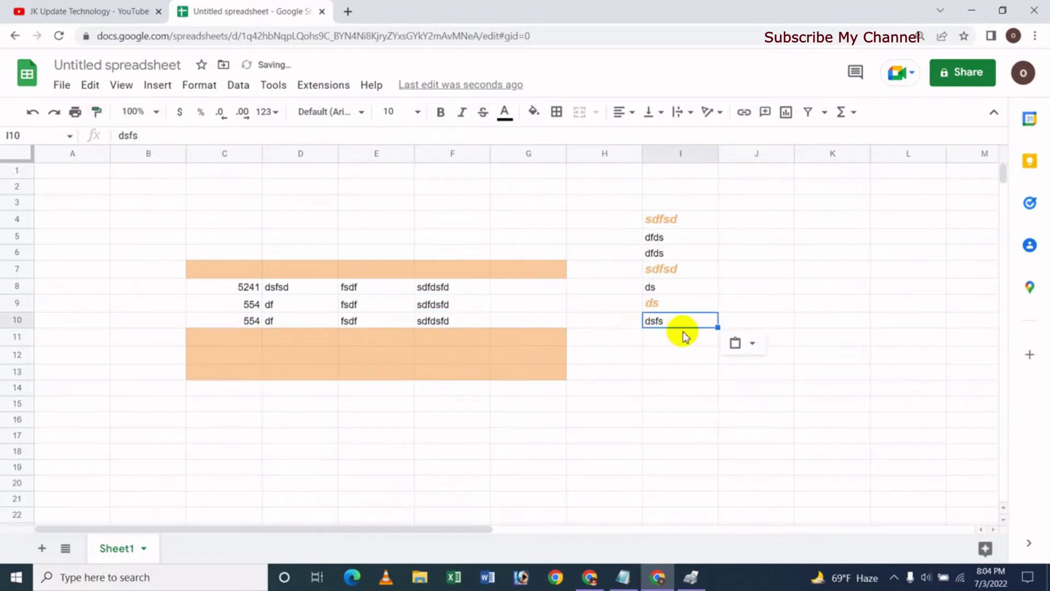
Step: Paint I10's plain formatting across B11:G14 to strip the orange fill
click(96, 114)
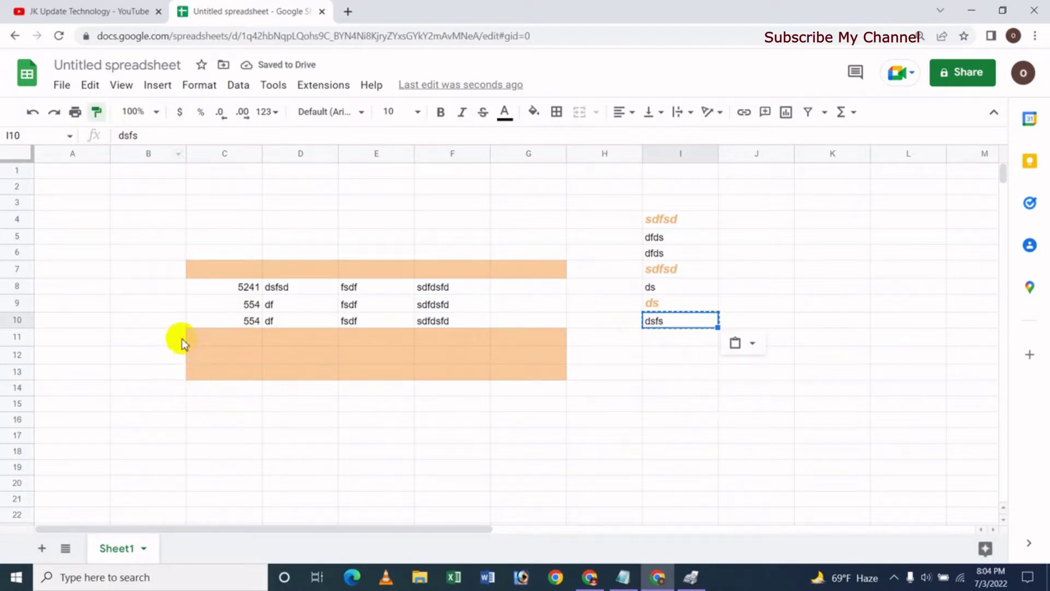
drag(183, 336, 563, 391)
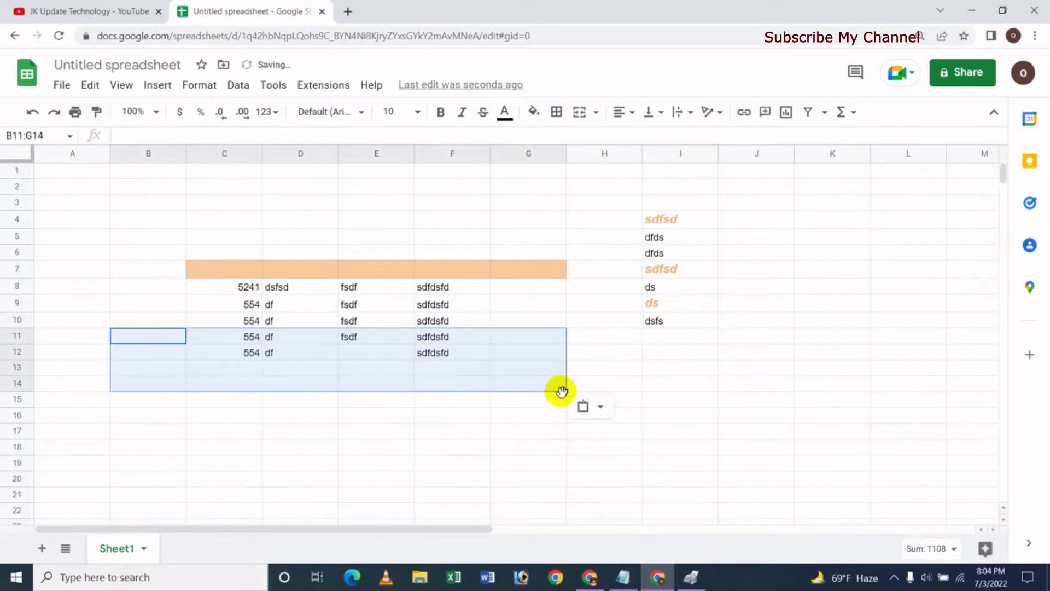
click(365, 369)
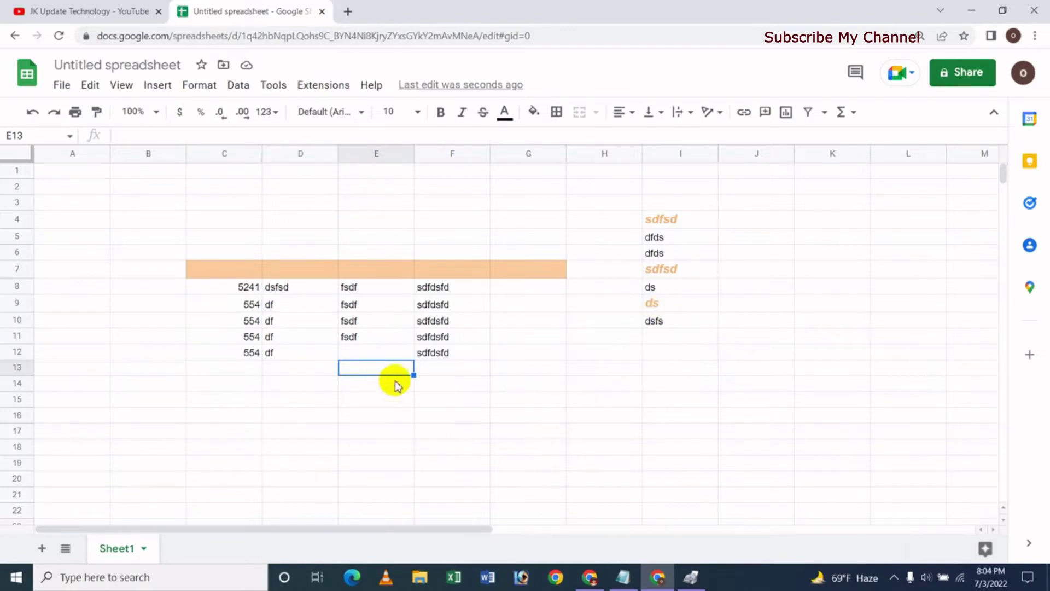
click(349, 218)
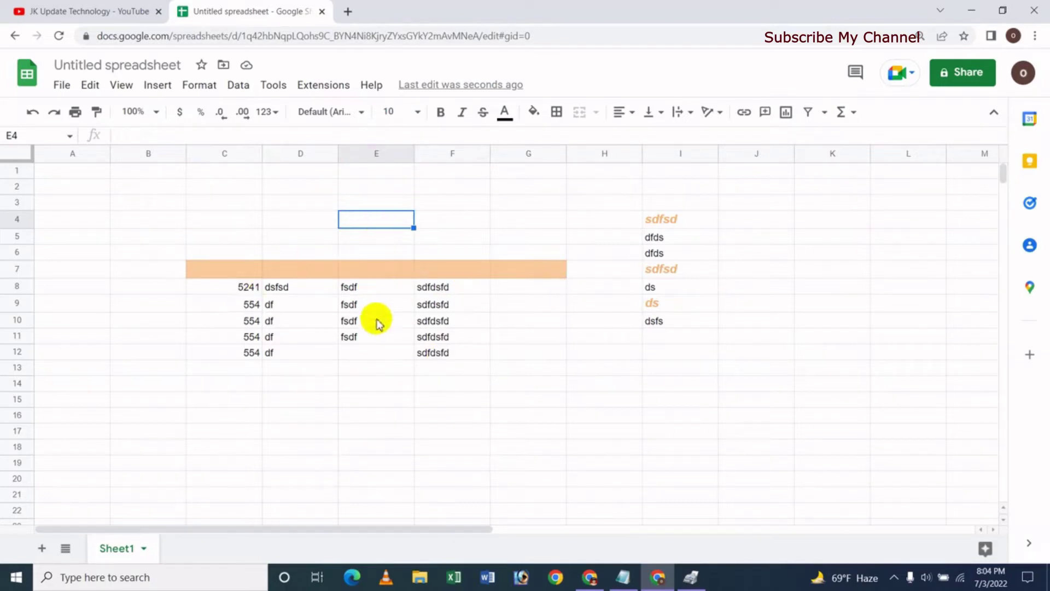
Step: Zoom the sheet to 150%, then settle on 125% zoom
click(155, 112)
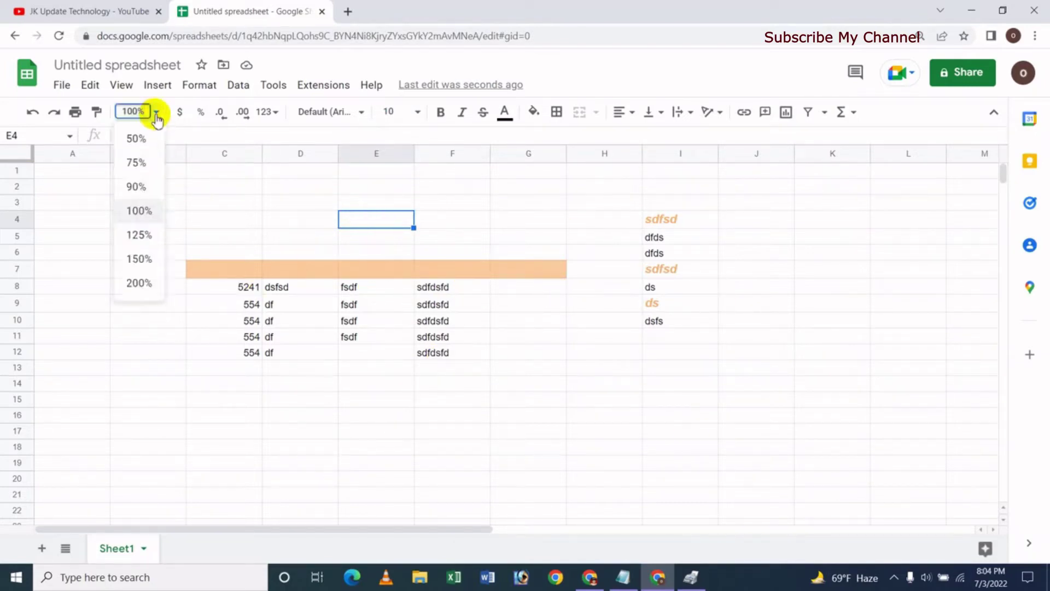
click(139, 258)
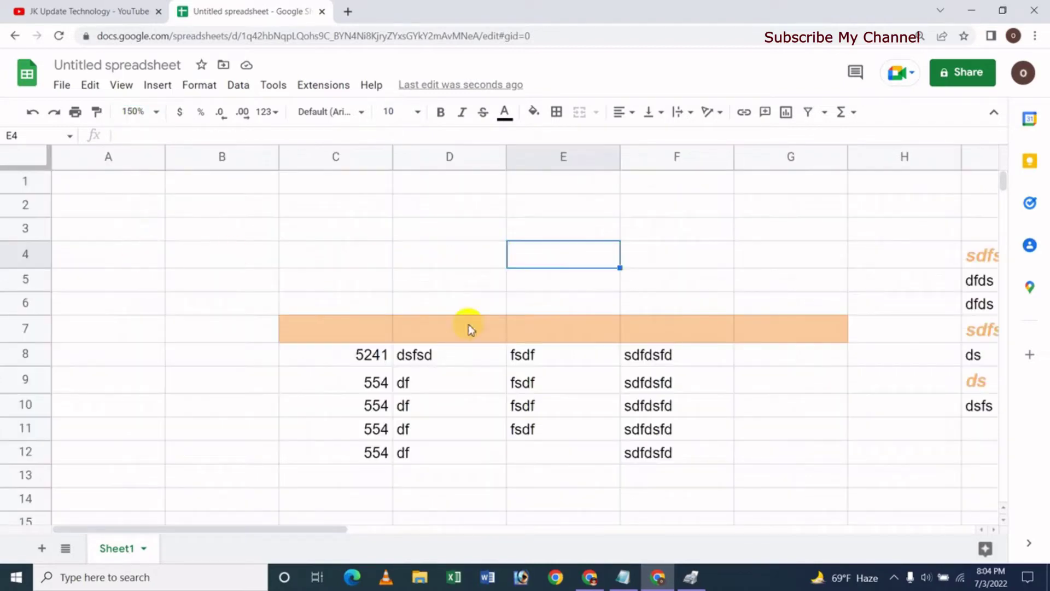
click(158, 114)
click(140, 235)
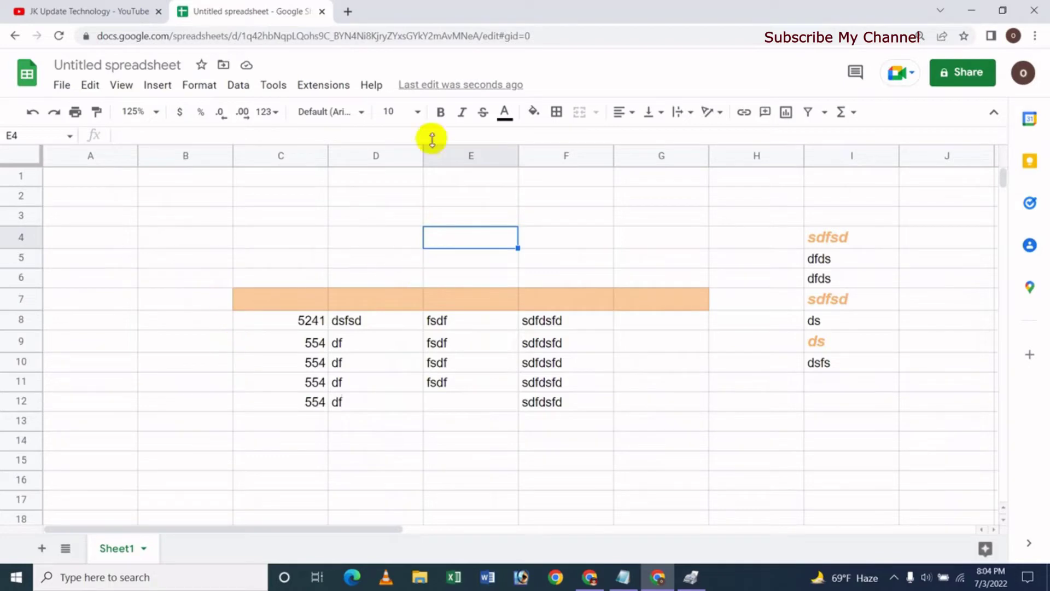
click(274, 256)
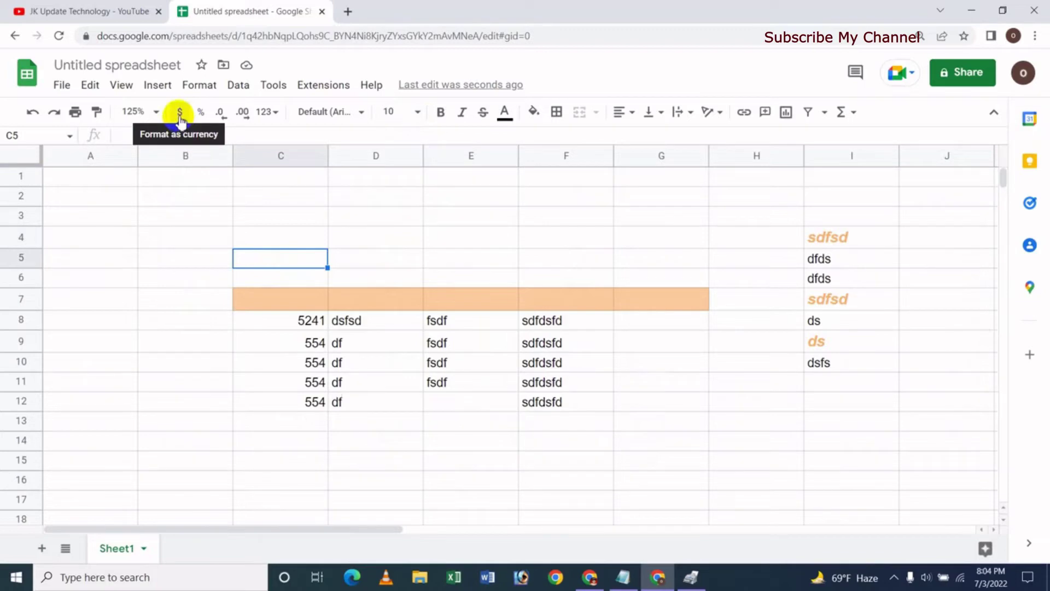
Step: Enter 6850 in cell B3
click(362, 277)
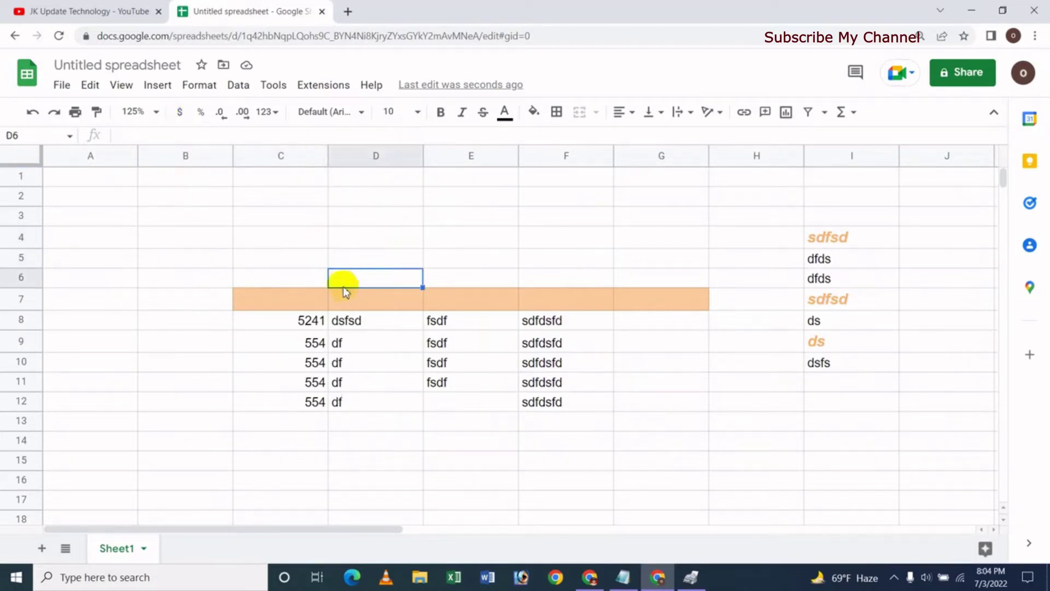
click(185, 216)
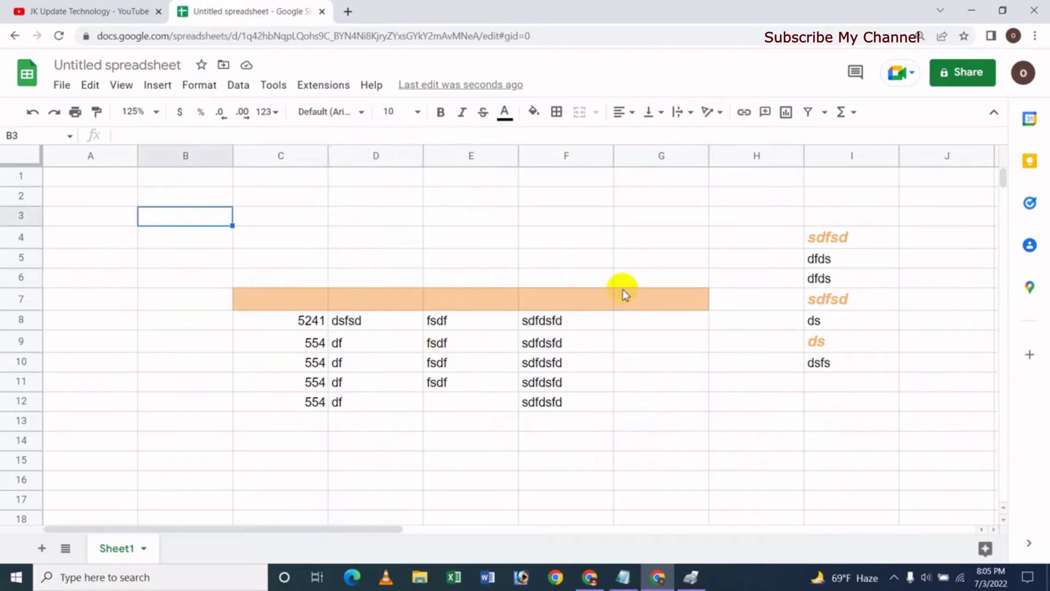
text(6850)
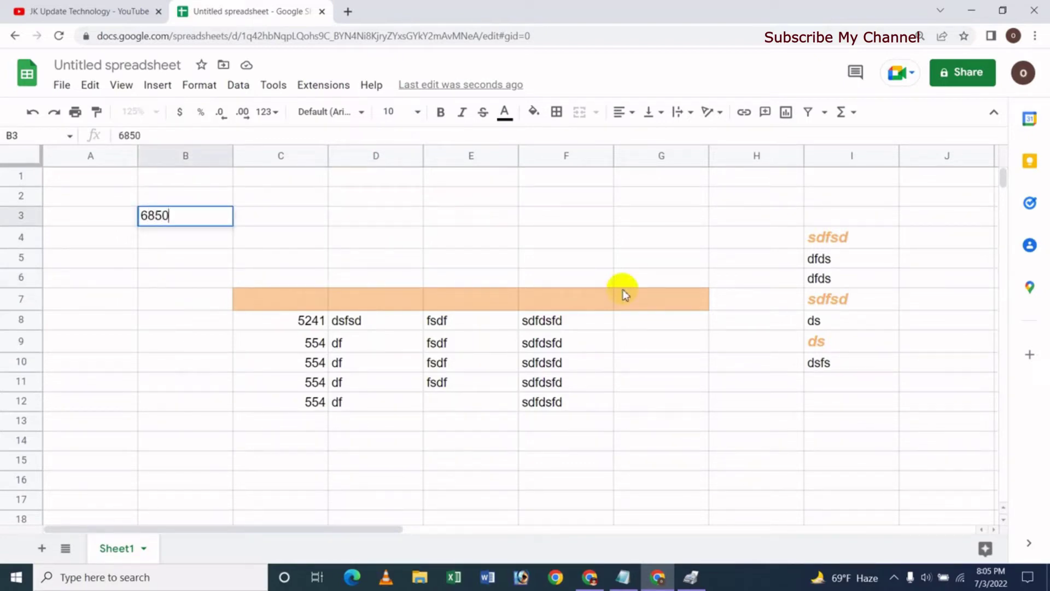
key(Return)
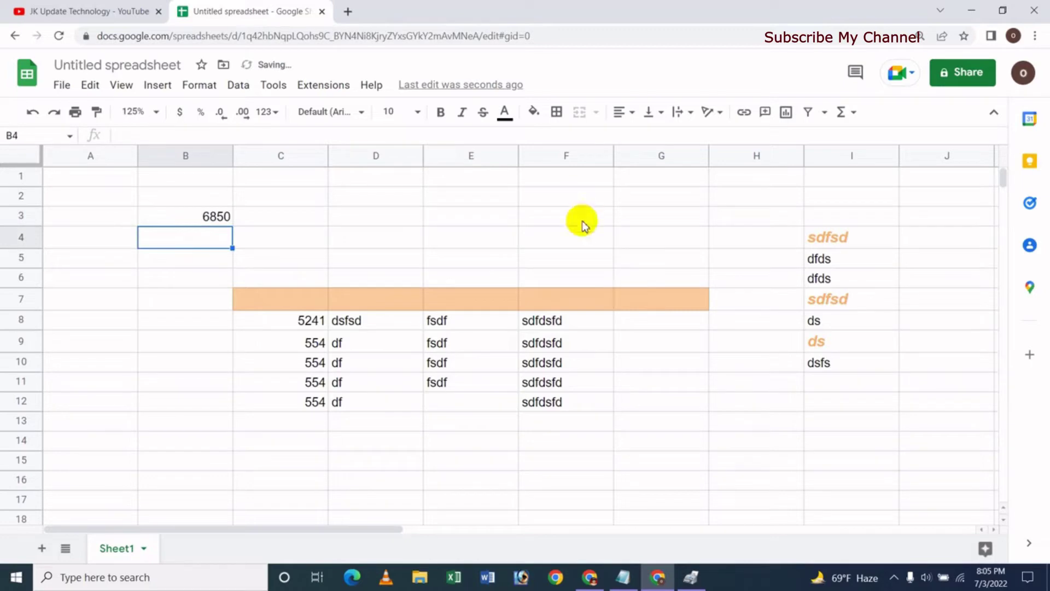
Step: Format B3 as currency ($6,850.00), then as a percentage (685000.00%)
click(186, 219)
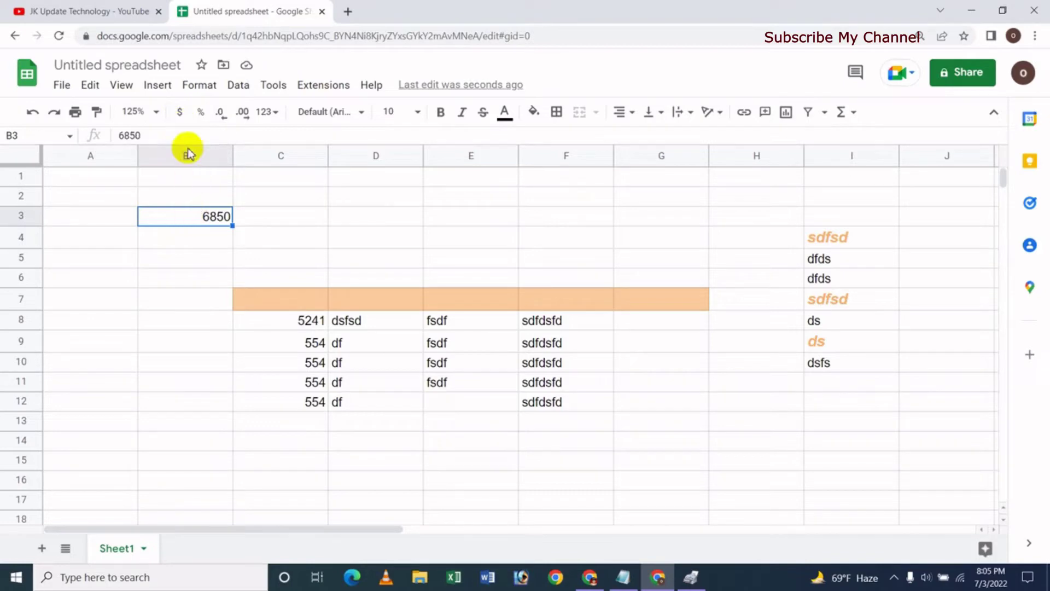
click(179, 113)
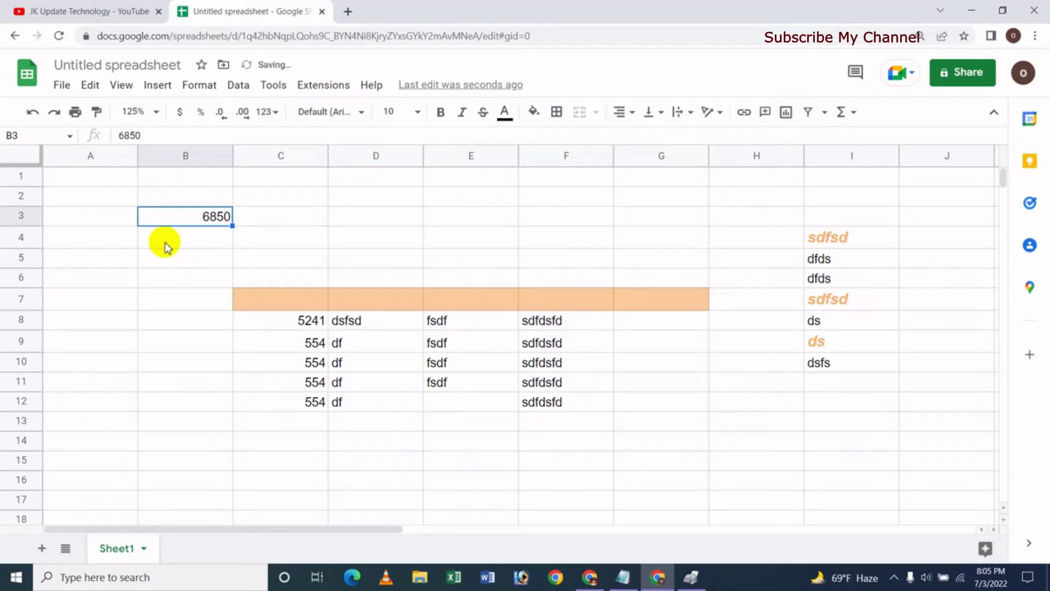
click(189, 257)
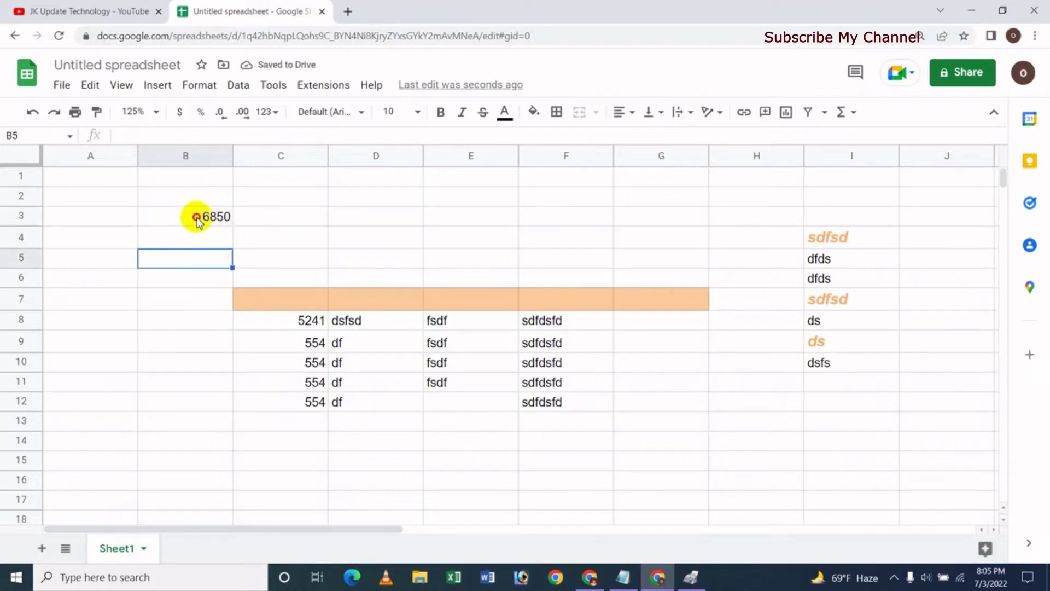
click(197, 219)
click(179, 112)
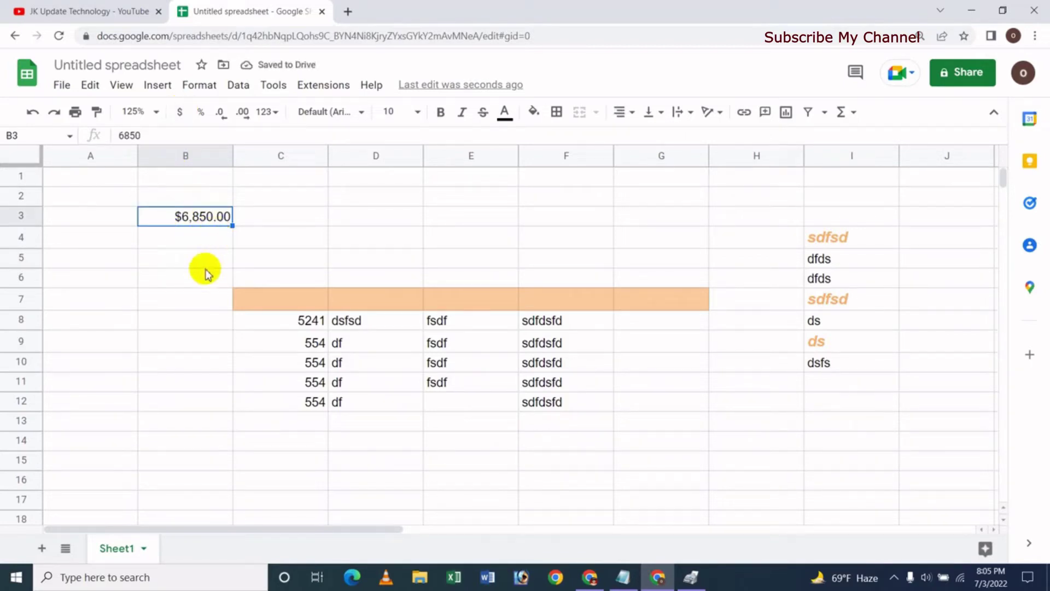
click(200, 112)
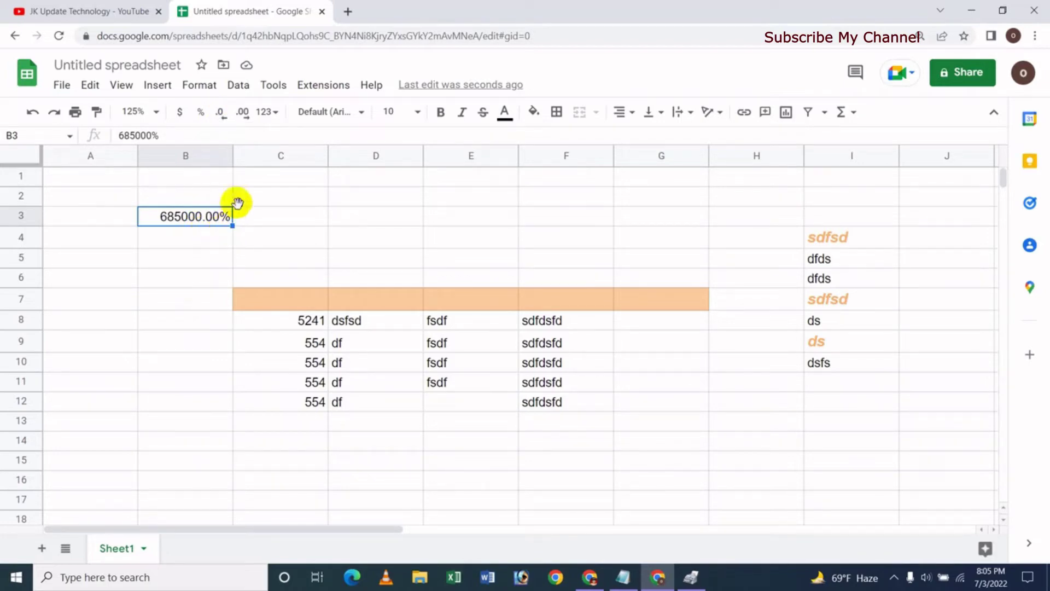
Step: Switch B3 back to currency, drop one decimal place, then restore $6,850.00
click(181, 116)
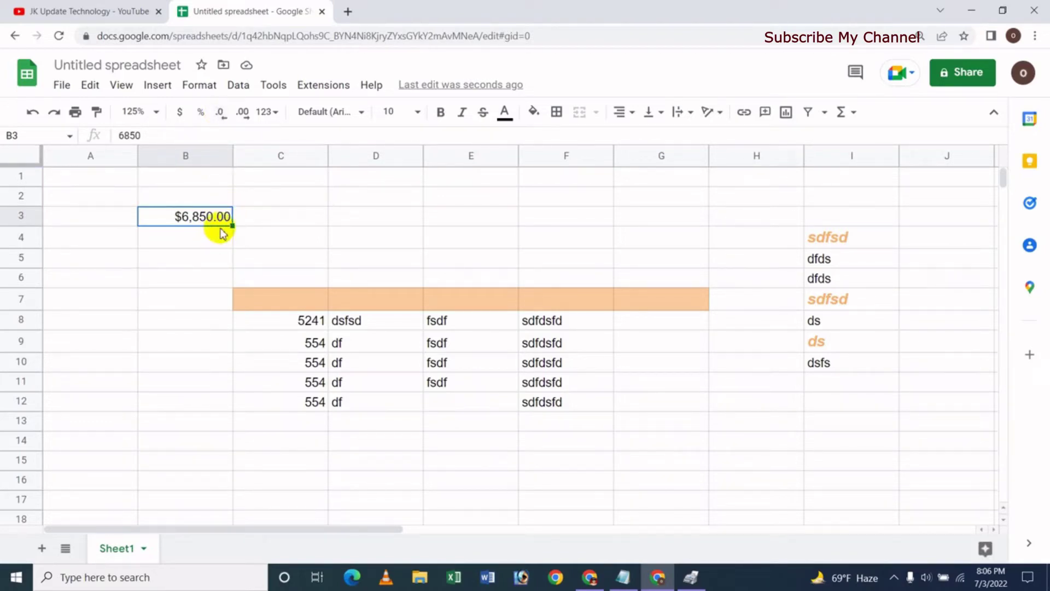
click(220, 112)
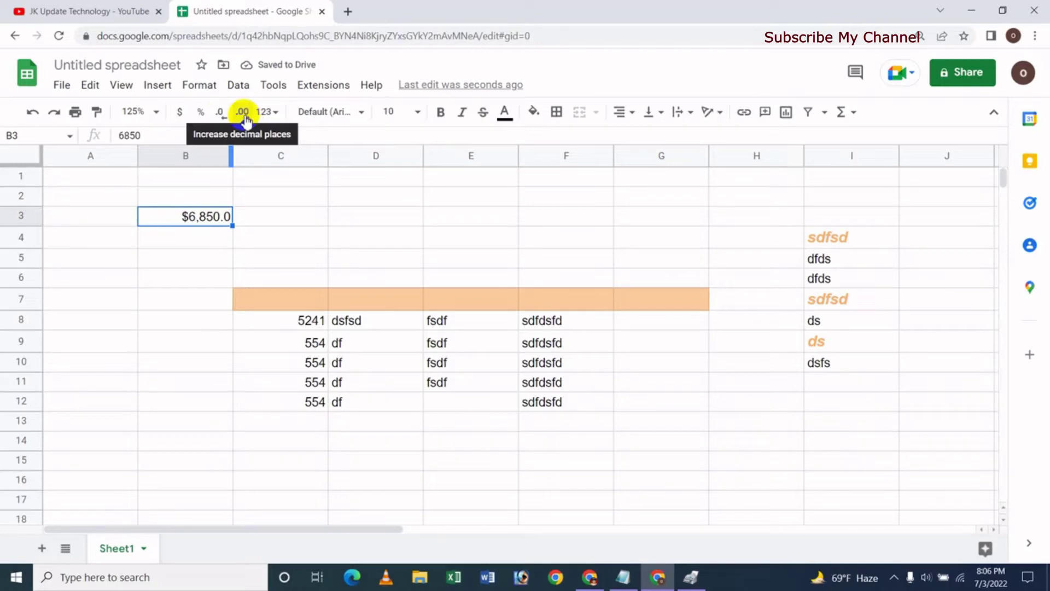
click(242, 113)
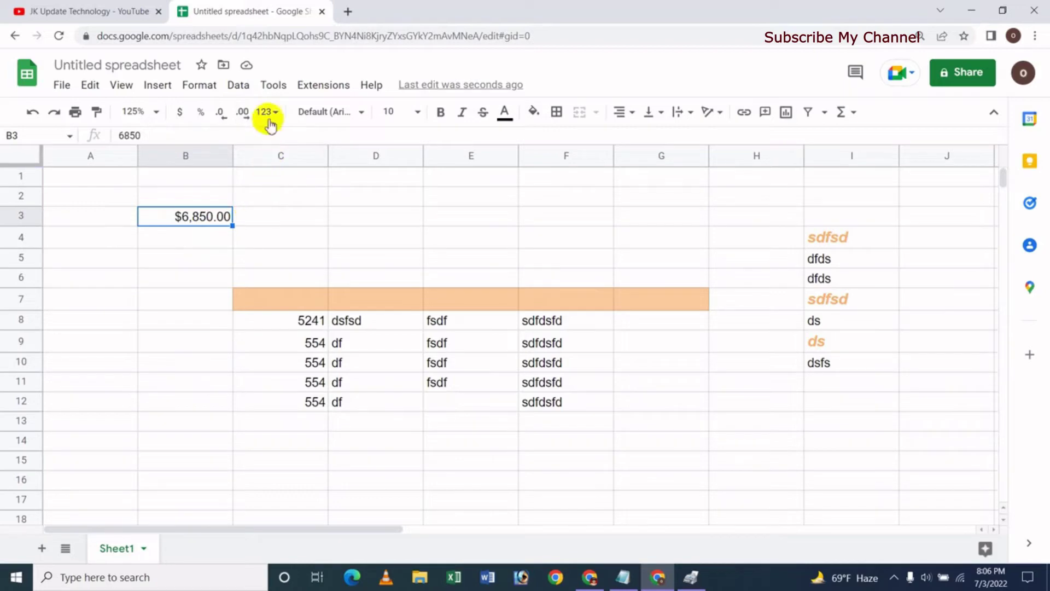
Step: Apply Automatic, Number, Plain text, Percent and Scientific formats to B3 in turn
click(274, 114)
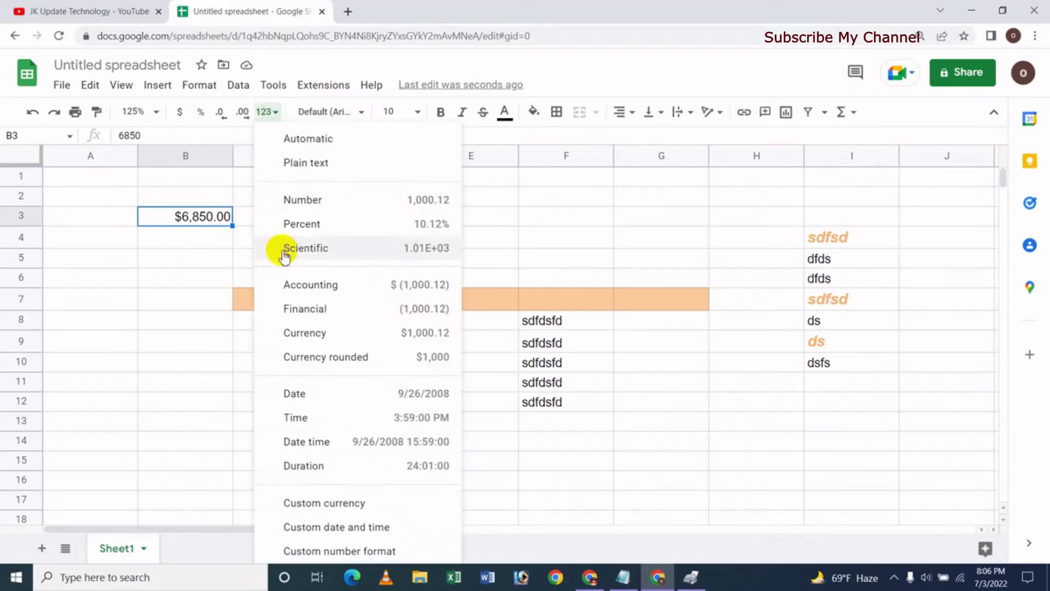
click(304, 140)
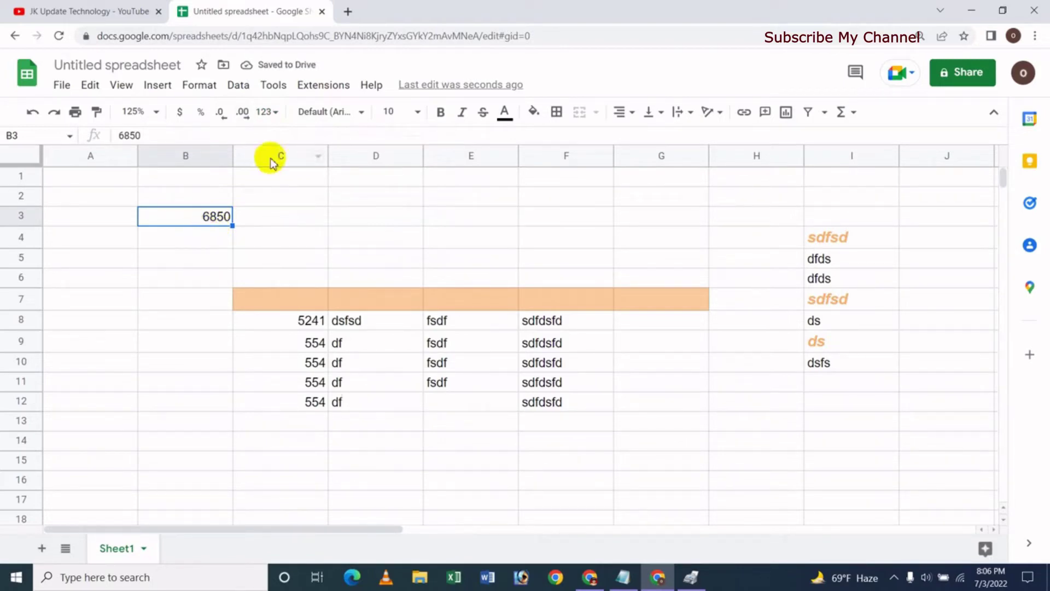
click(268, 112)
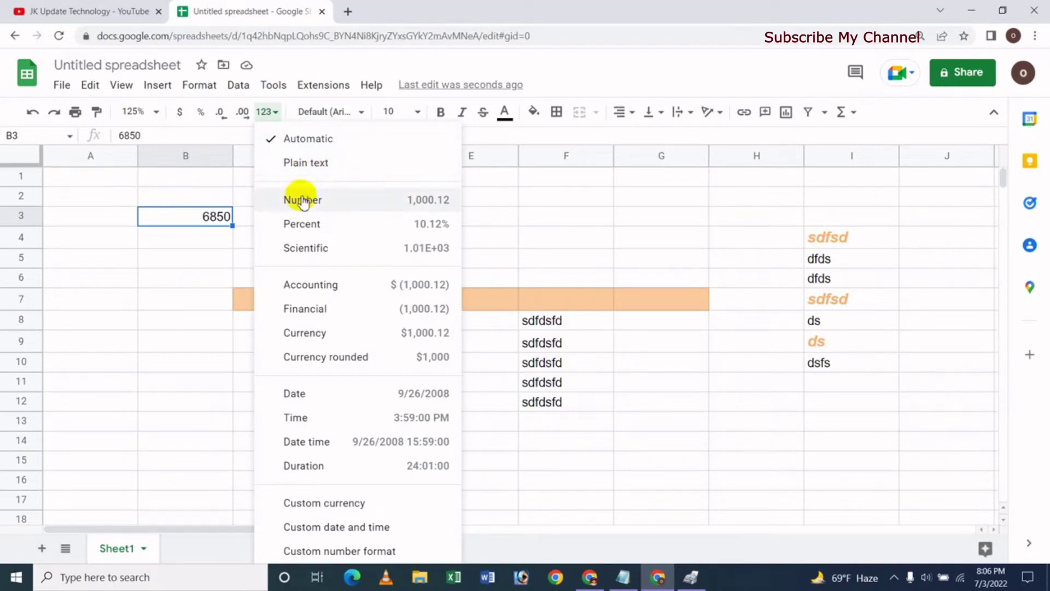
click(320, 207)
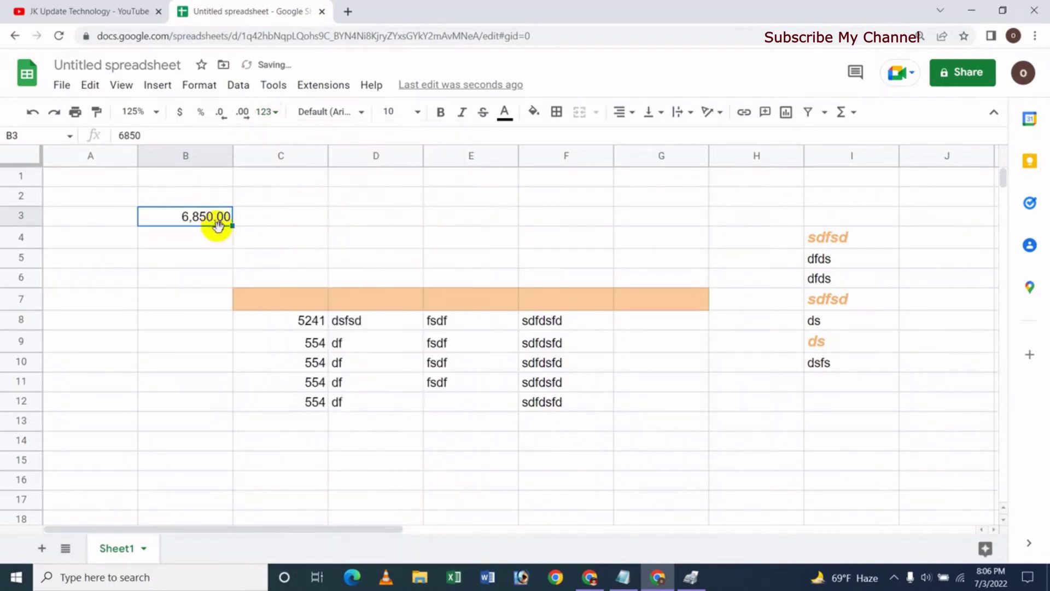
click(268, 113)
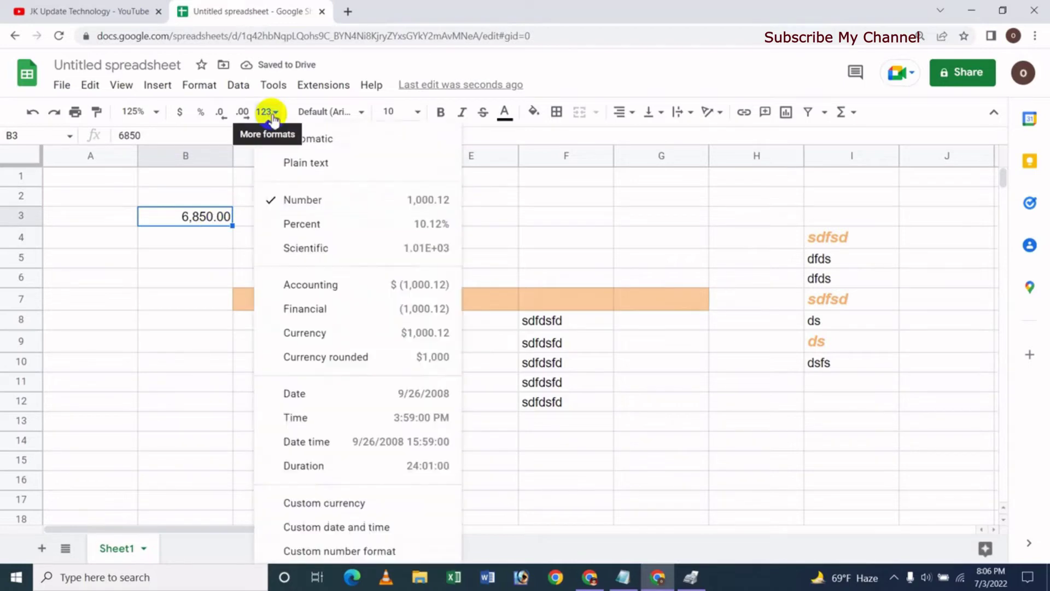
click(294, 164)
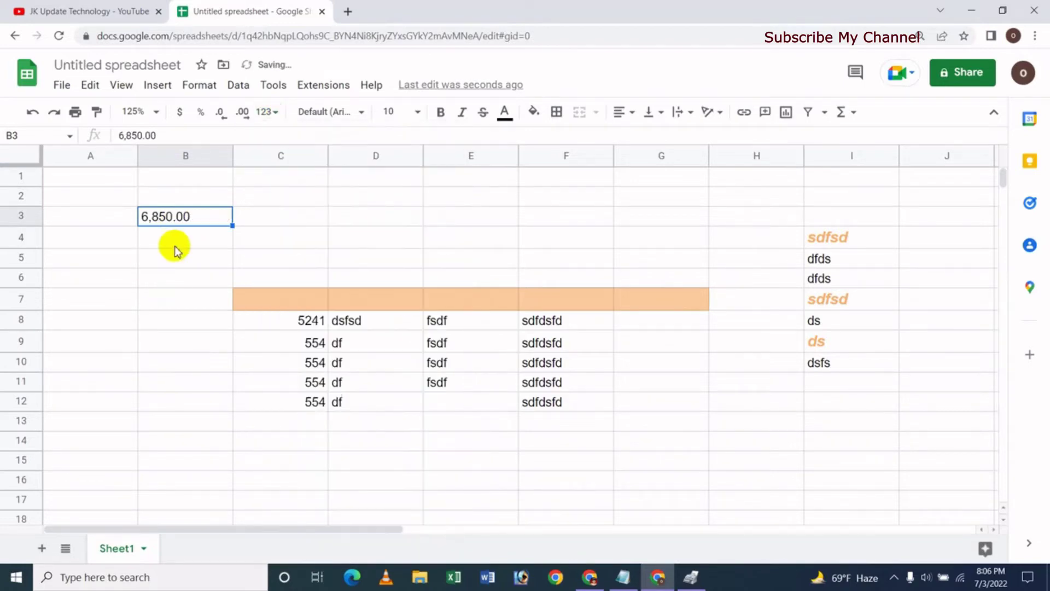
click(273, 112)
click(306, 230)
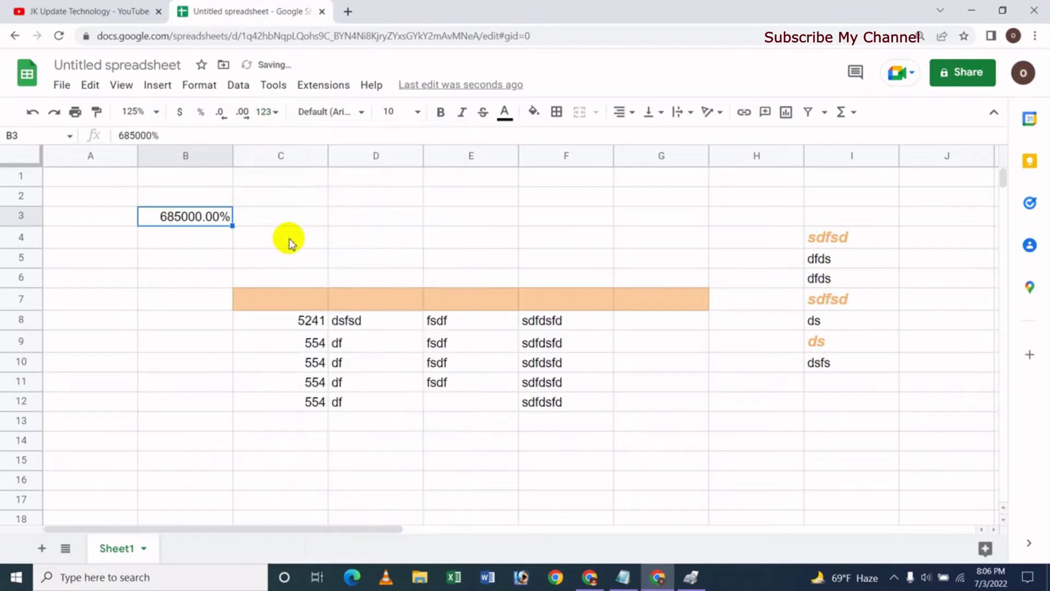
click(278, 115)
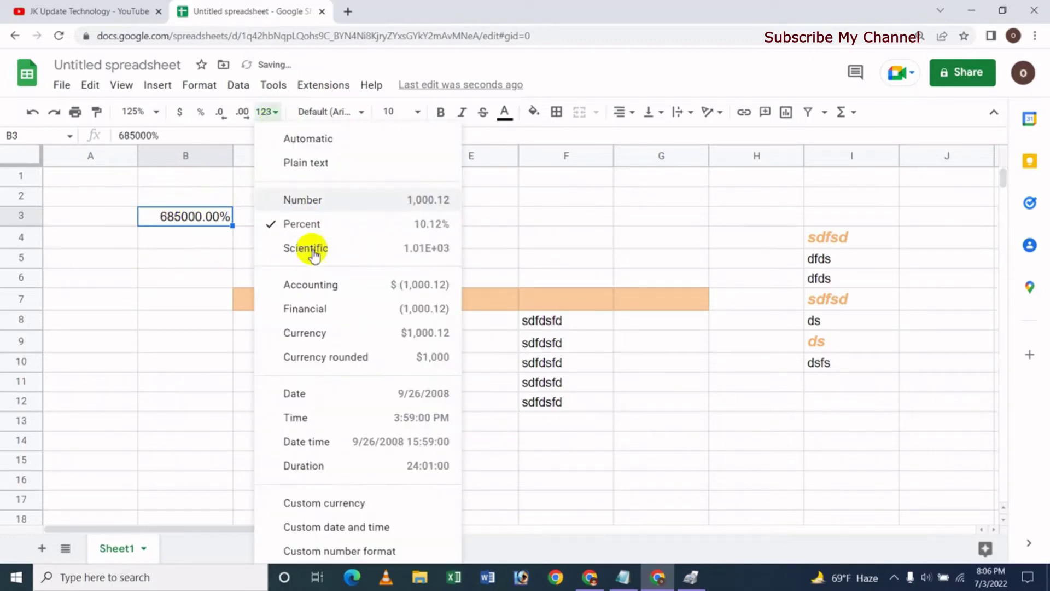
click(325, 247)
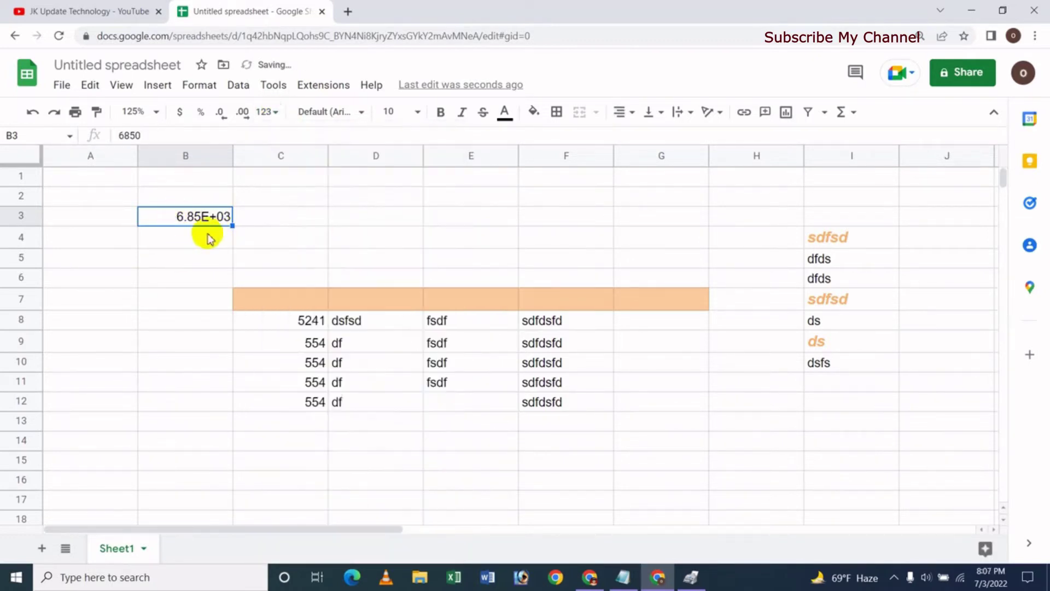
Step: Try Accounting and Financial formats on B3, finishing with Currency ($6,850.00)
click(270, 111)
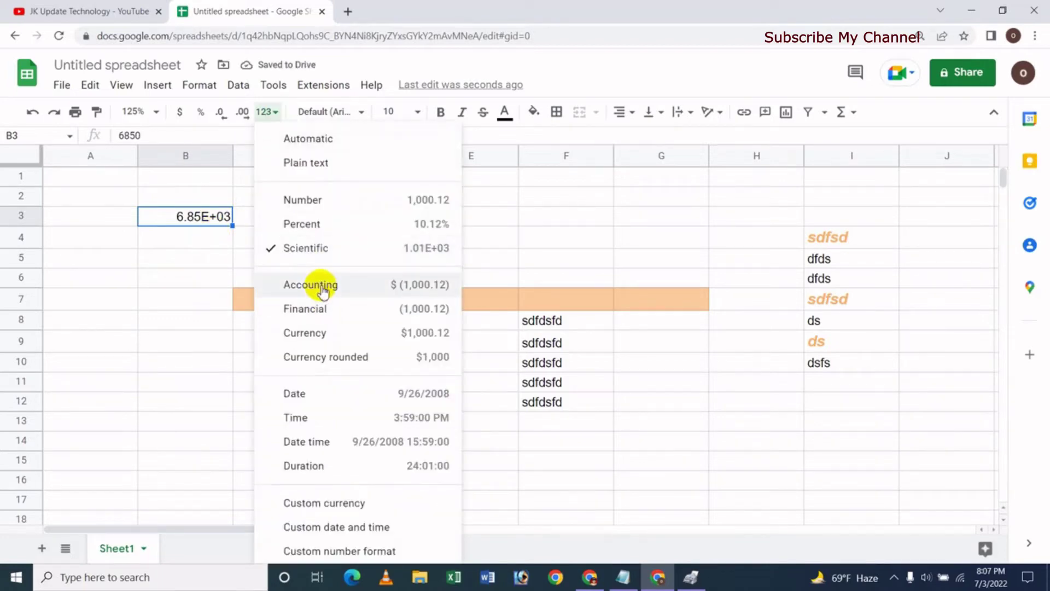
click(312, 287)
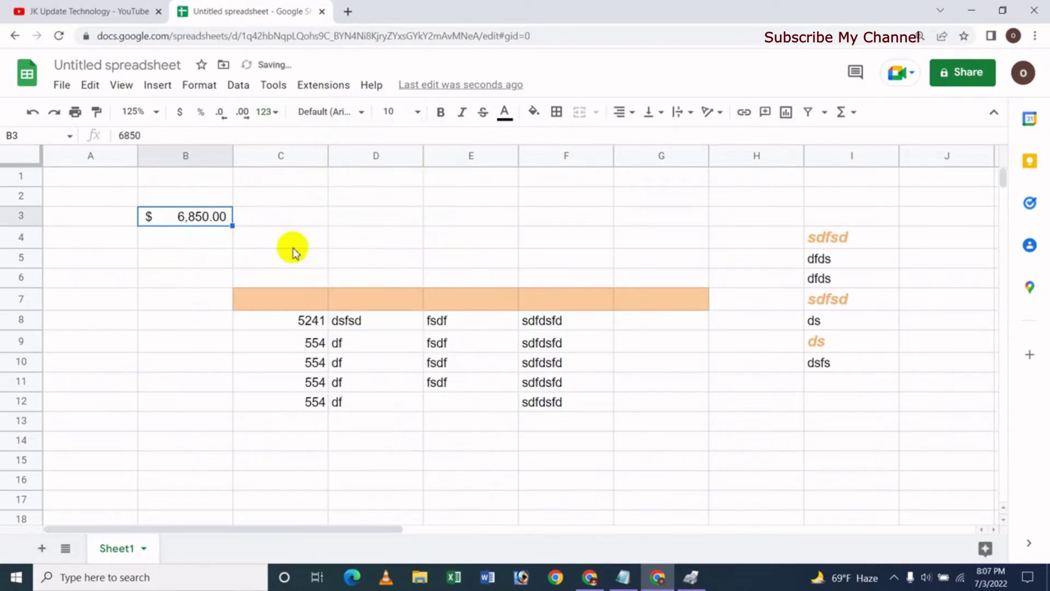
click(268, 111)
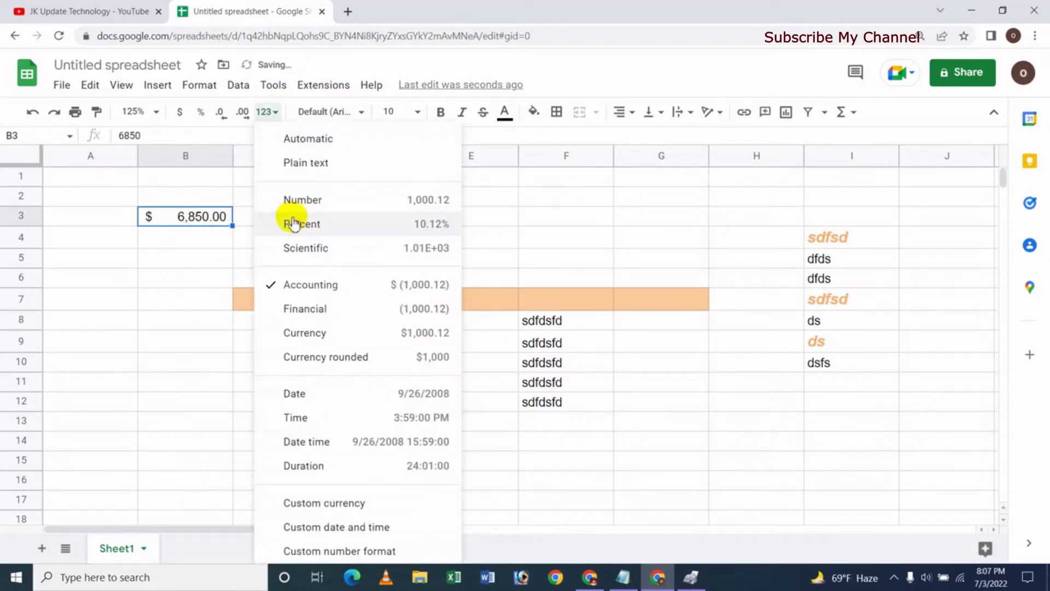
click(324, 309)
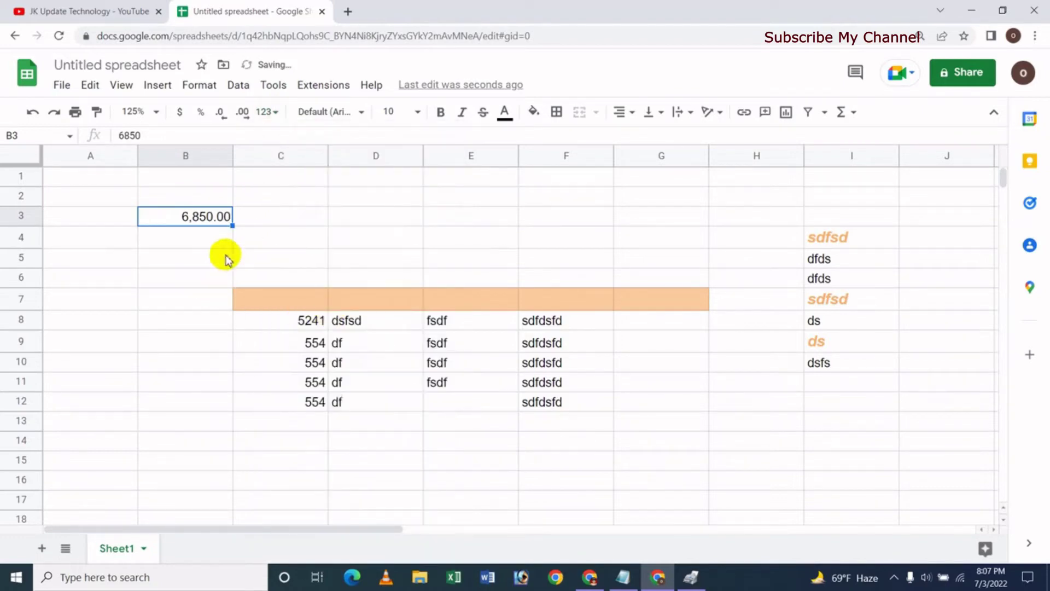
click(267, 112)
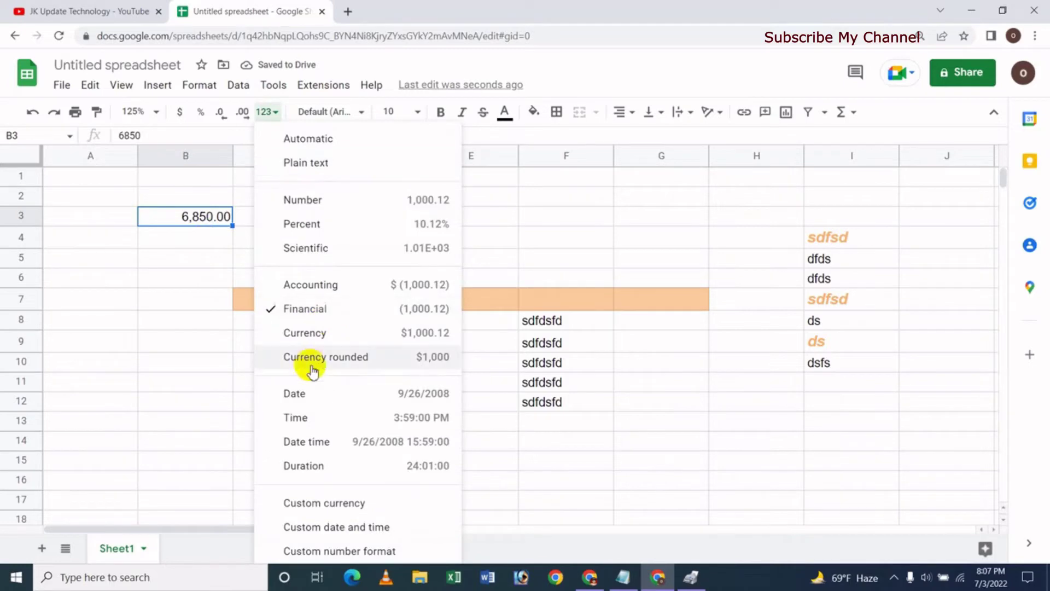
click(319, 334)
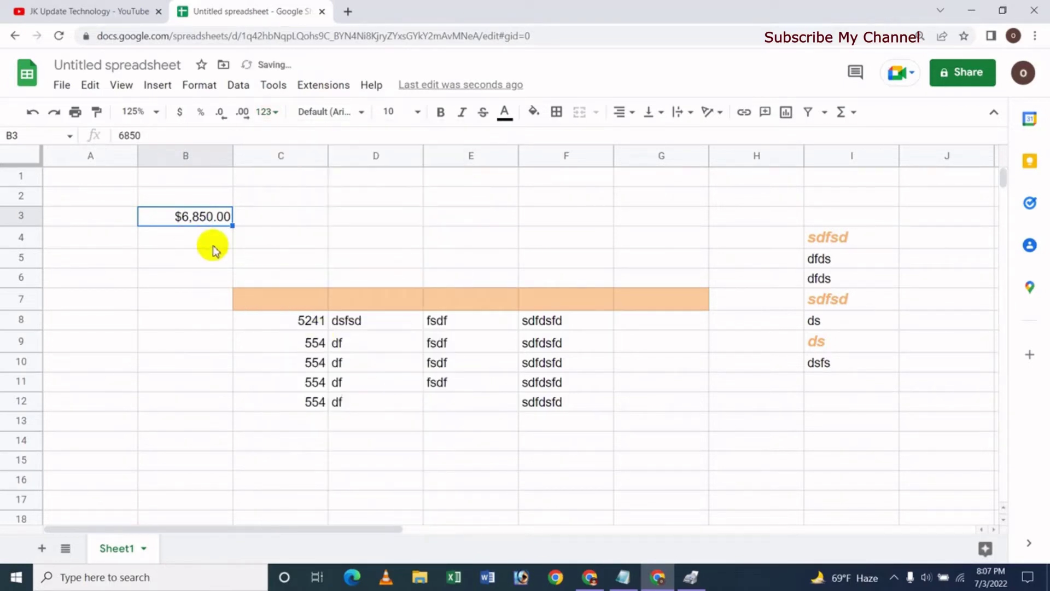
click(268, 113)
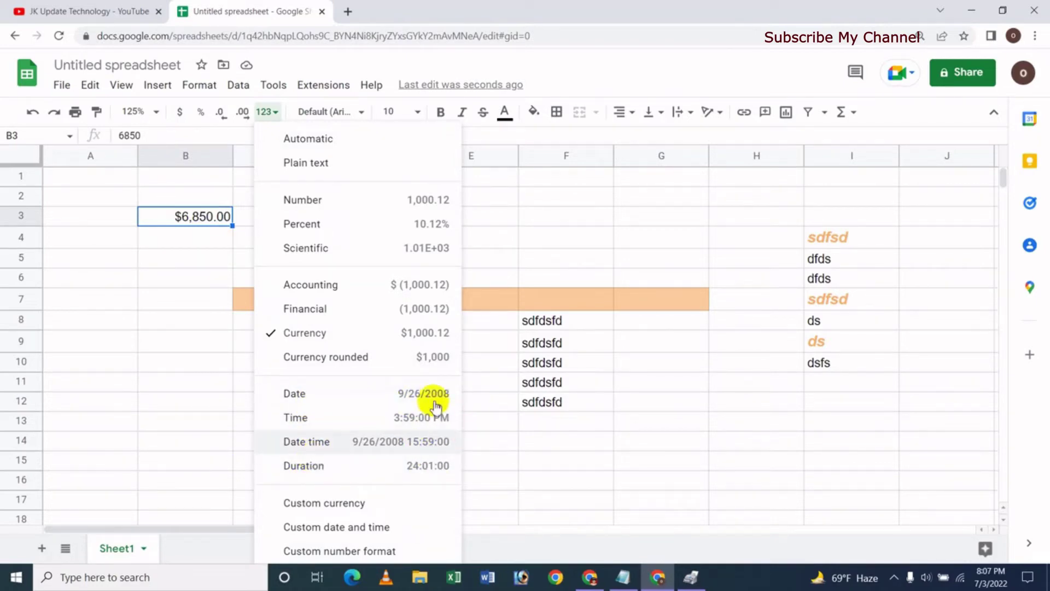
click(191, 316)
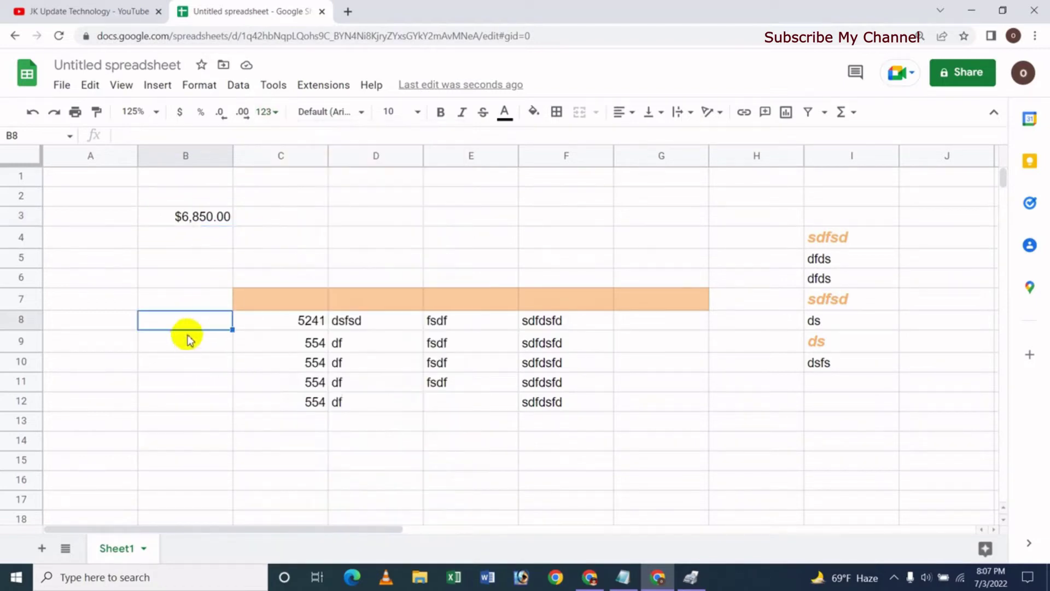
Step: Select the sdfdsfd entries in F8:F12 and set their font to Impact
click(264, 218)
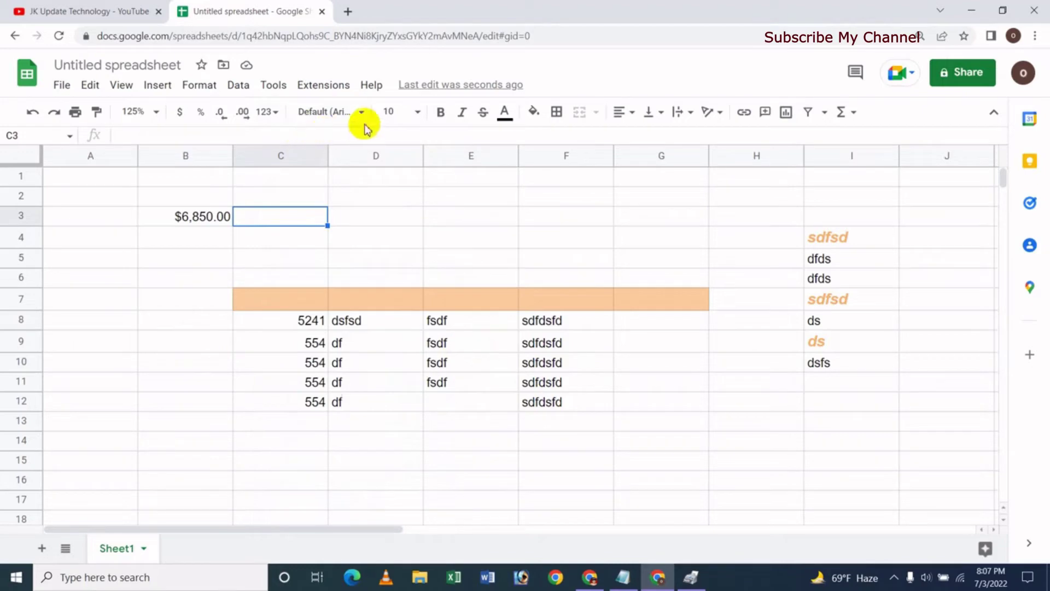
drag(536, 322, 528, 400)
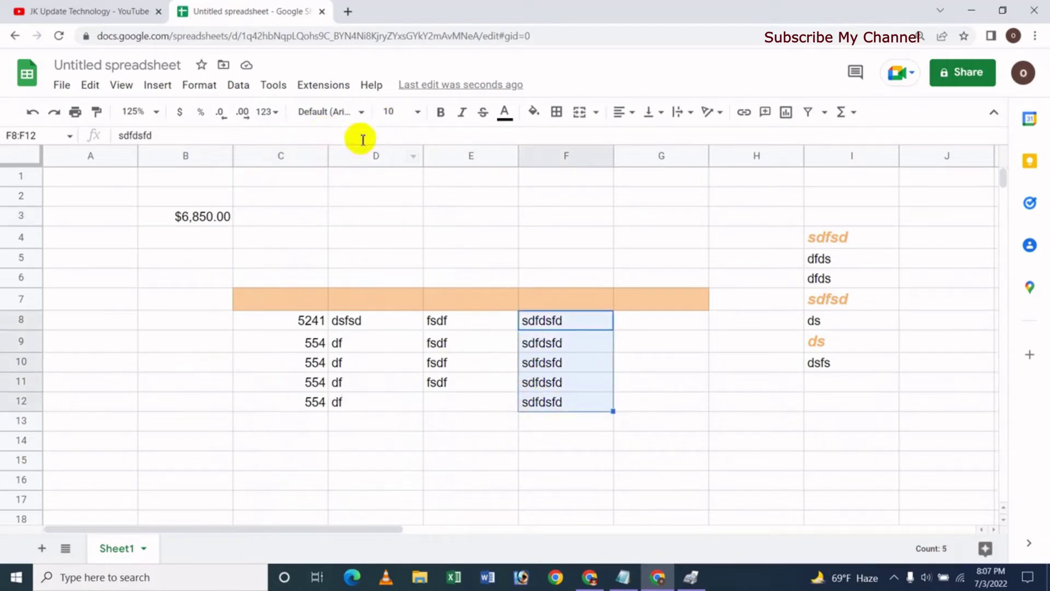
click(359, 115)
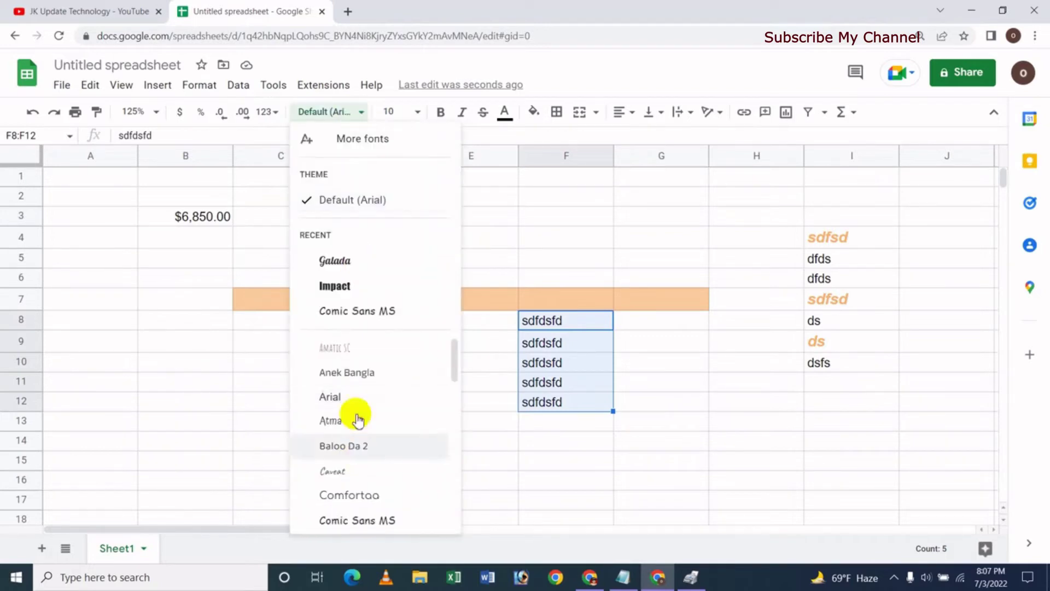
scroll(349, 370, down, 2)
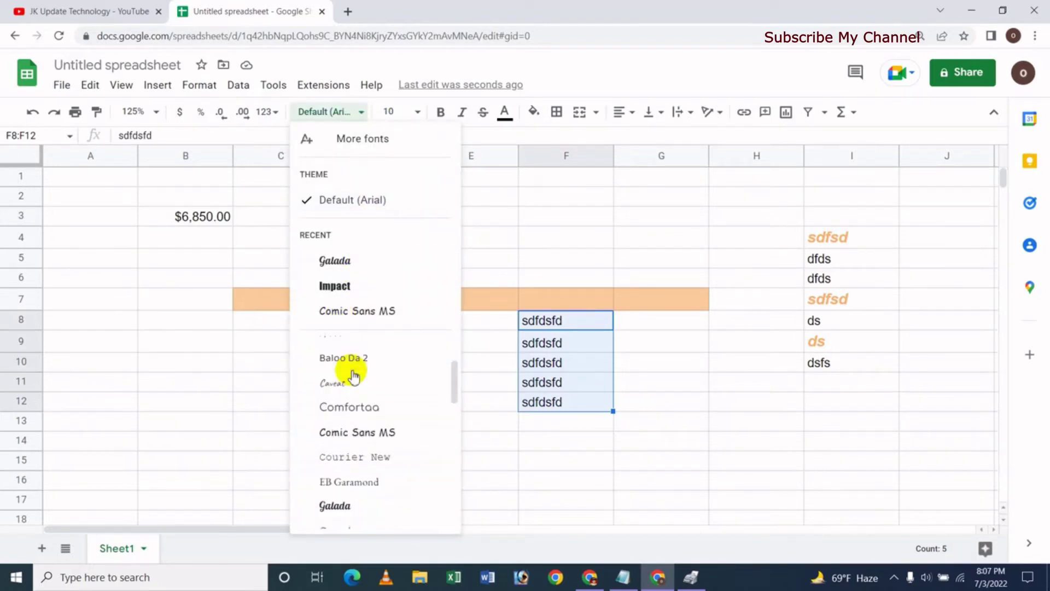
scroll(351, 373, down, 2)
scroll(353, 376, down, 2)
click(351, 391)
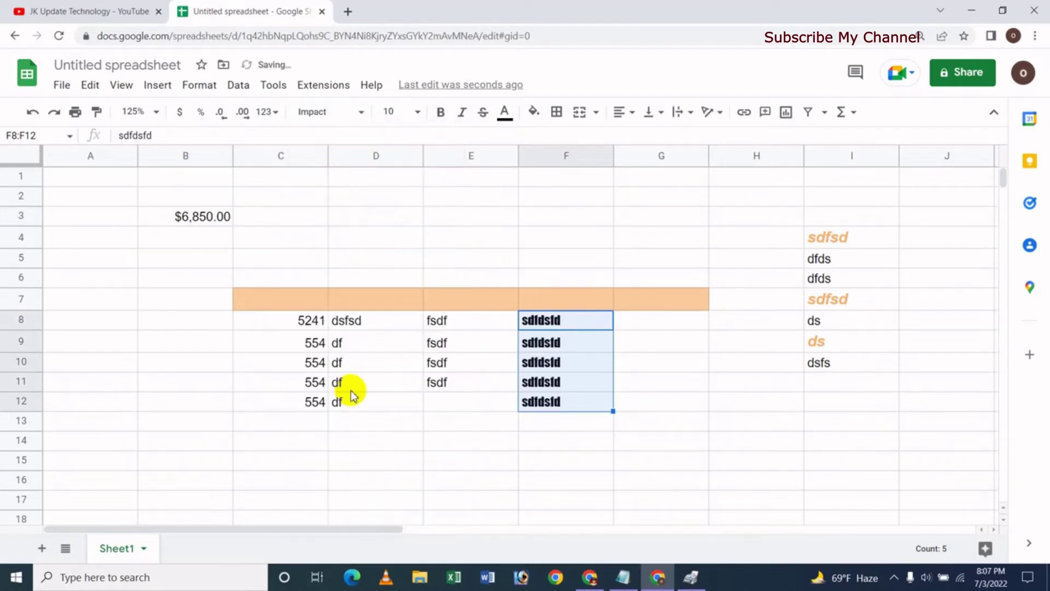
click(359, 113)
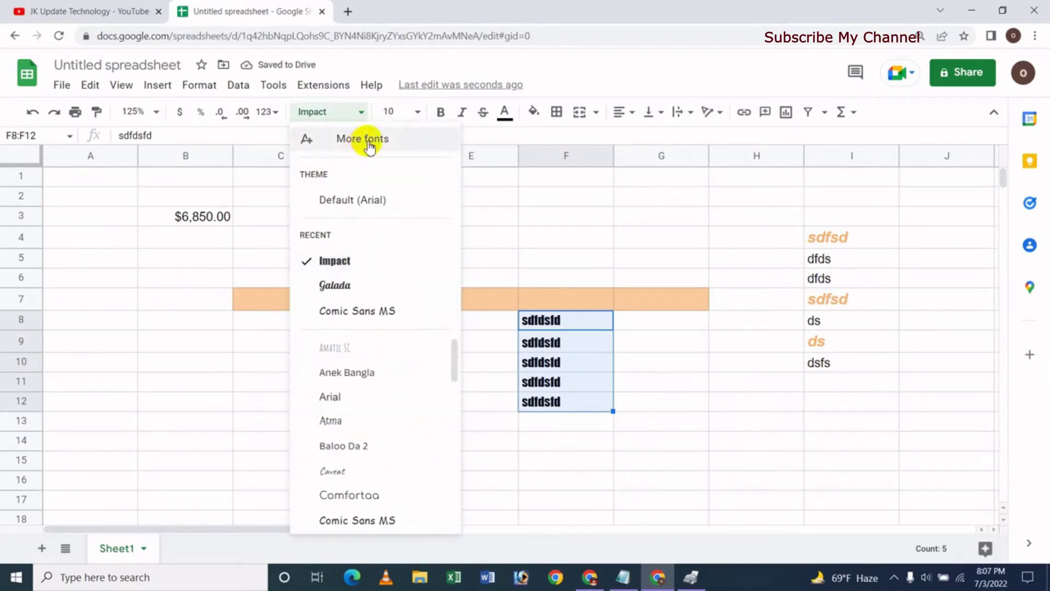
click(369, 143)
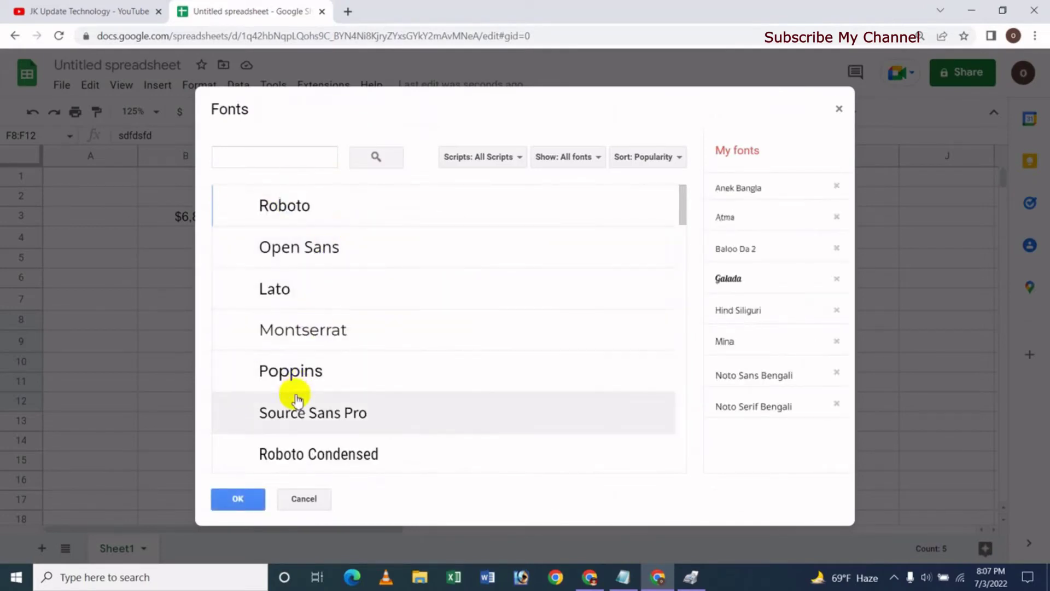
scroll(298, 401, down, 3)
click(321, 359)
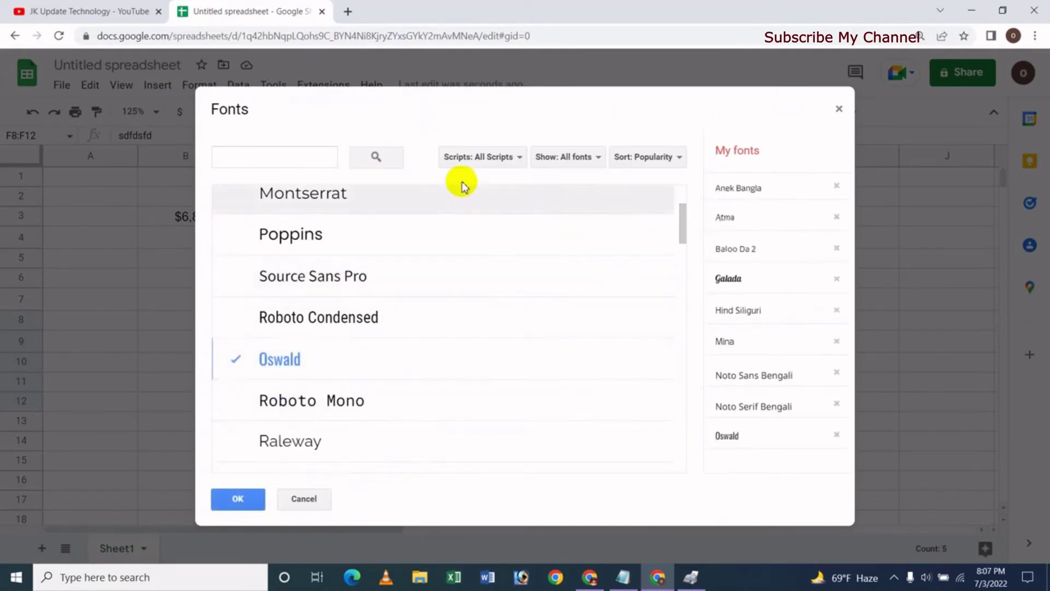
click(488, 156)
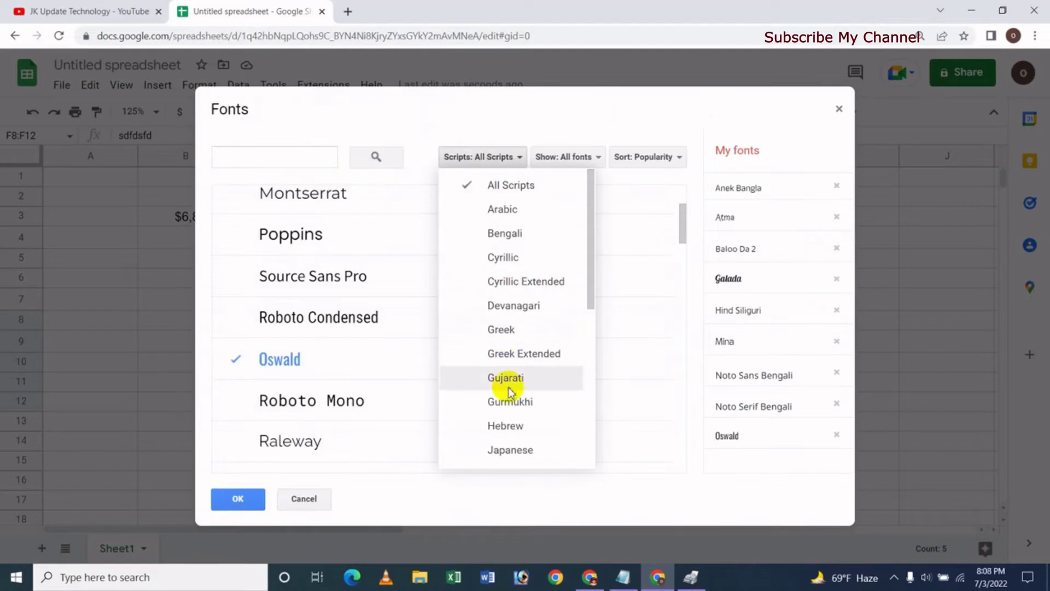
click(508, 387)
click(569, 158)
click(583, 240)
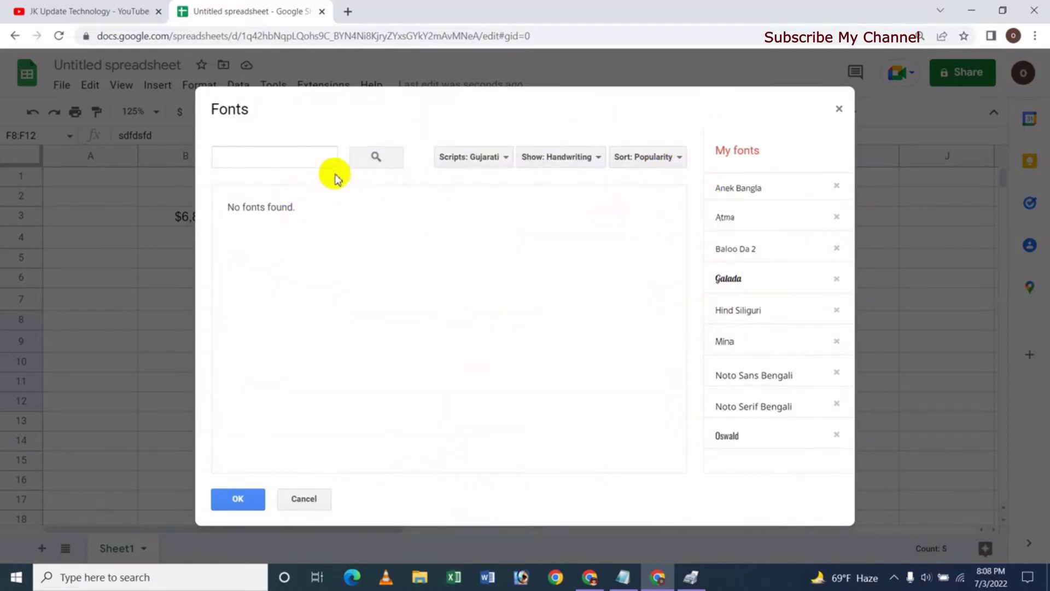
click(304, 498)
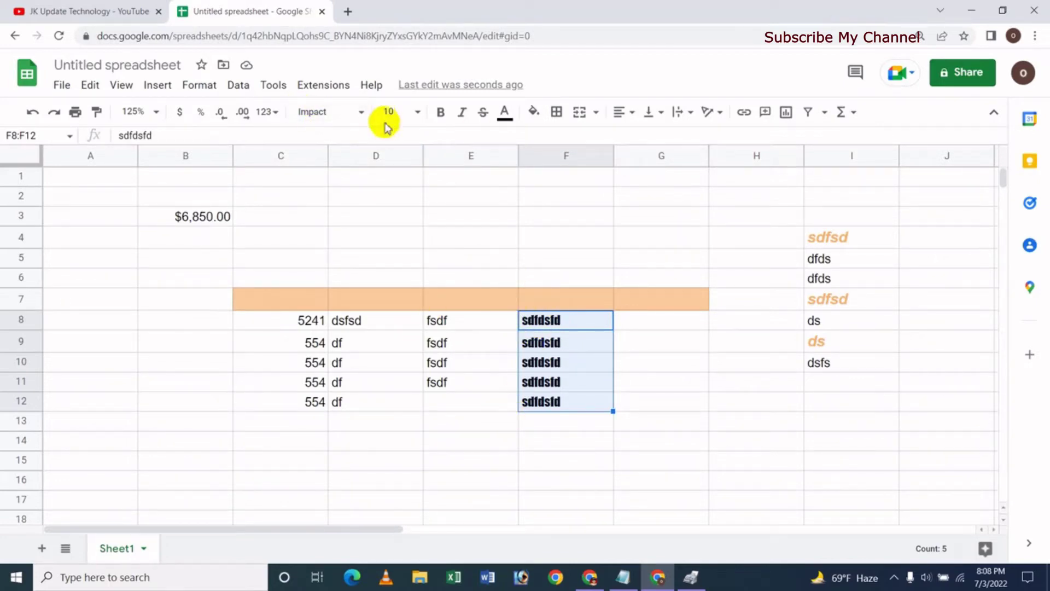
Step: Set the fsdf text in E8:E11 to size 12, after briefly trying 18
click(452, 325)
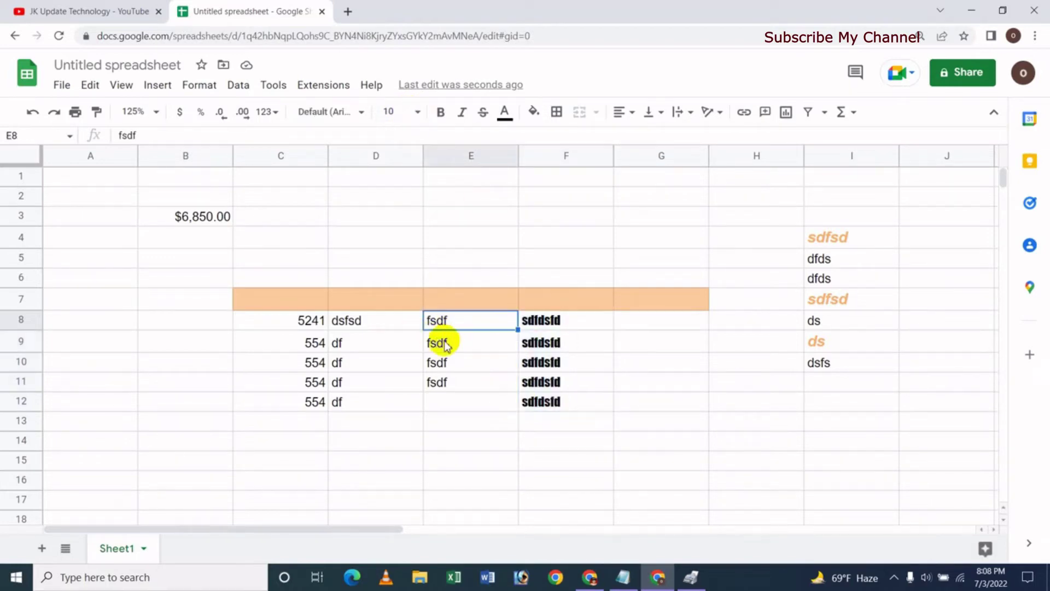
key(shift+Down)
key(shift+Down)
key(shift+Down)
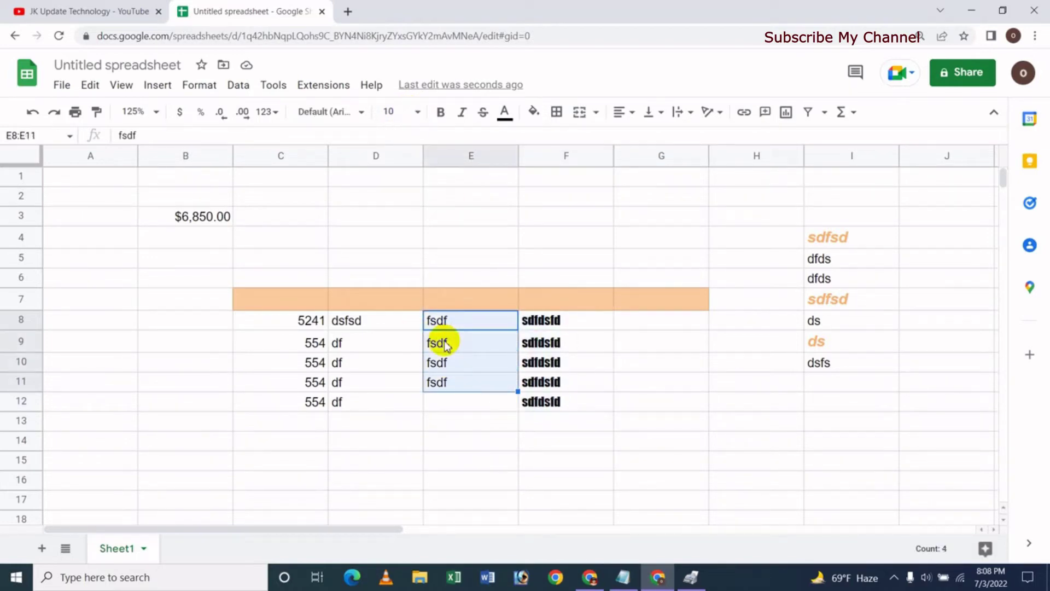
click(417, 113)
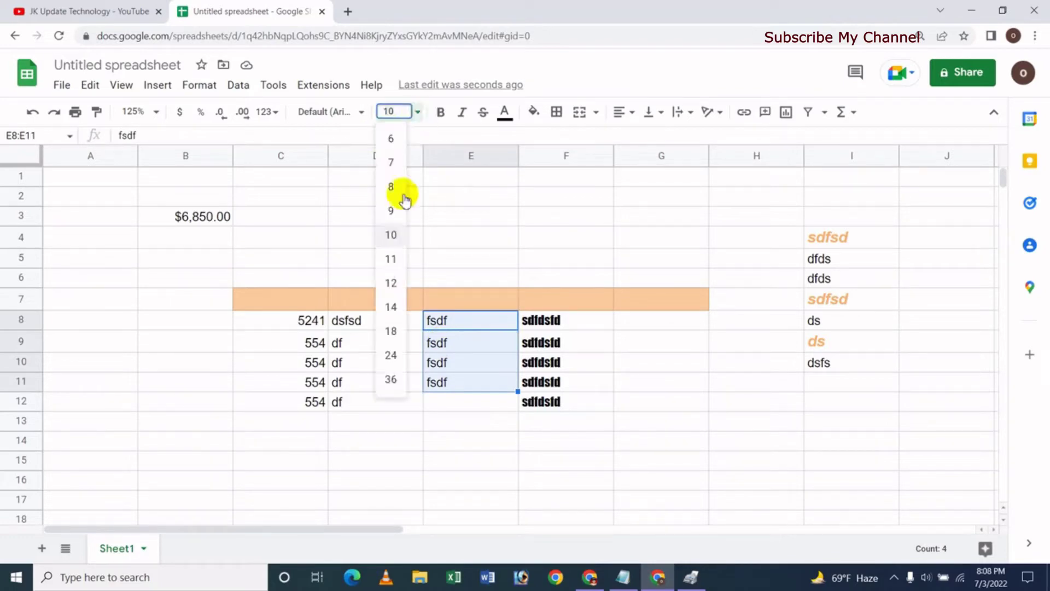
click(391, 331)
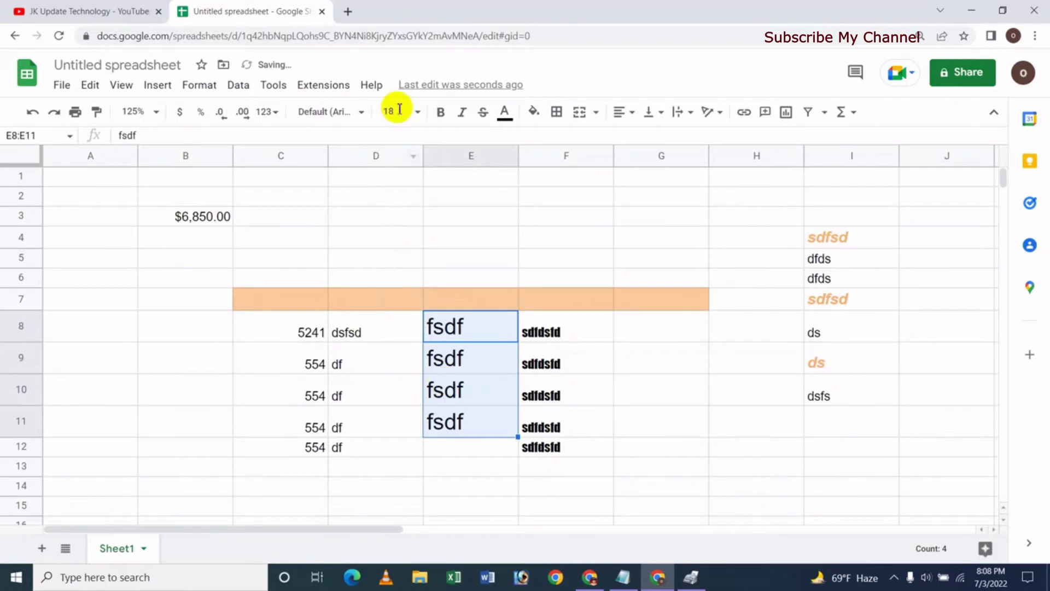
click(417, 113)
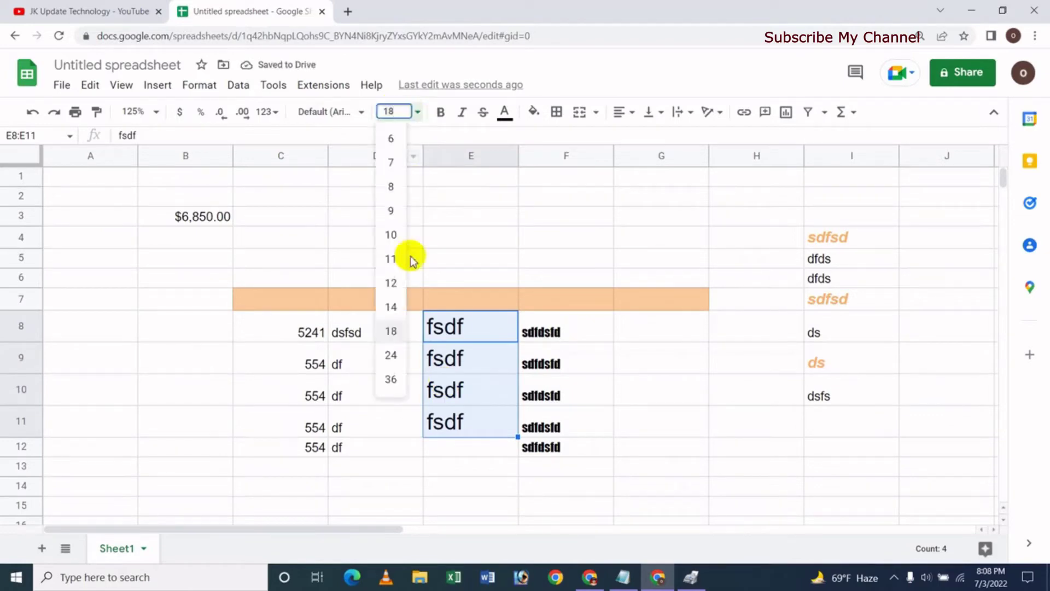
click(392, 277)
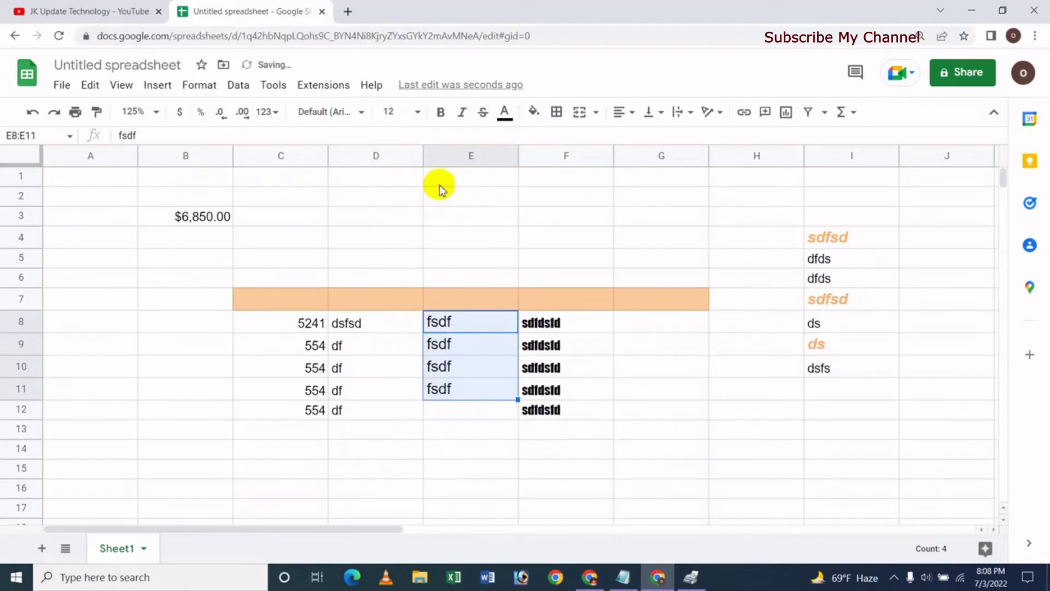
Step: Make the fsdf cells bold italic, briefly toggling strikethrough, and check D8's bold italic
click(445, 119)
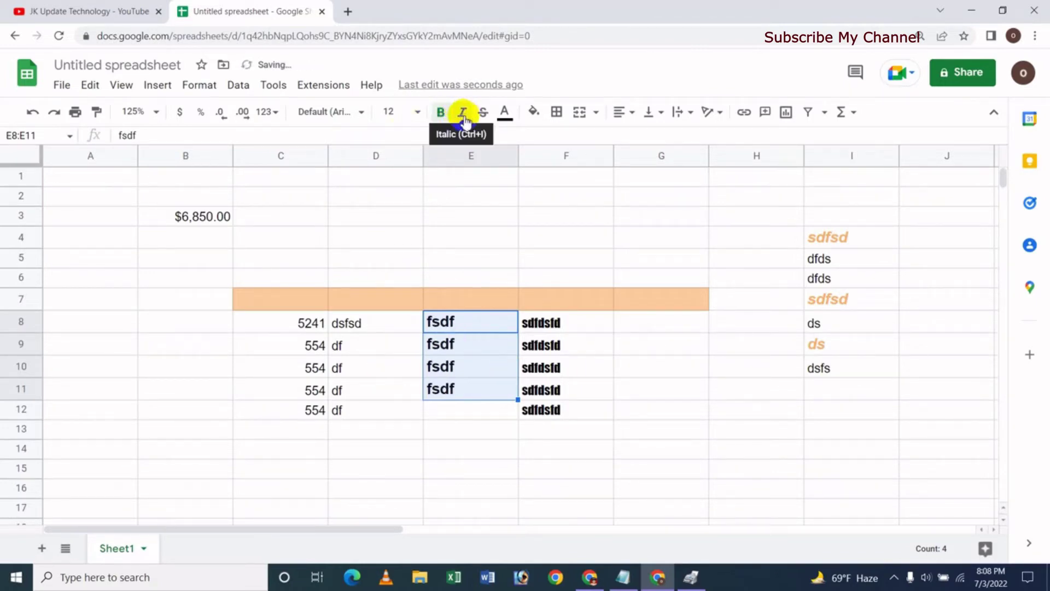
click(464, 116)
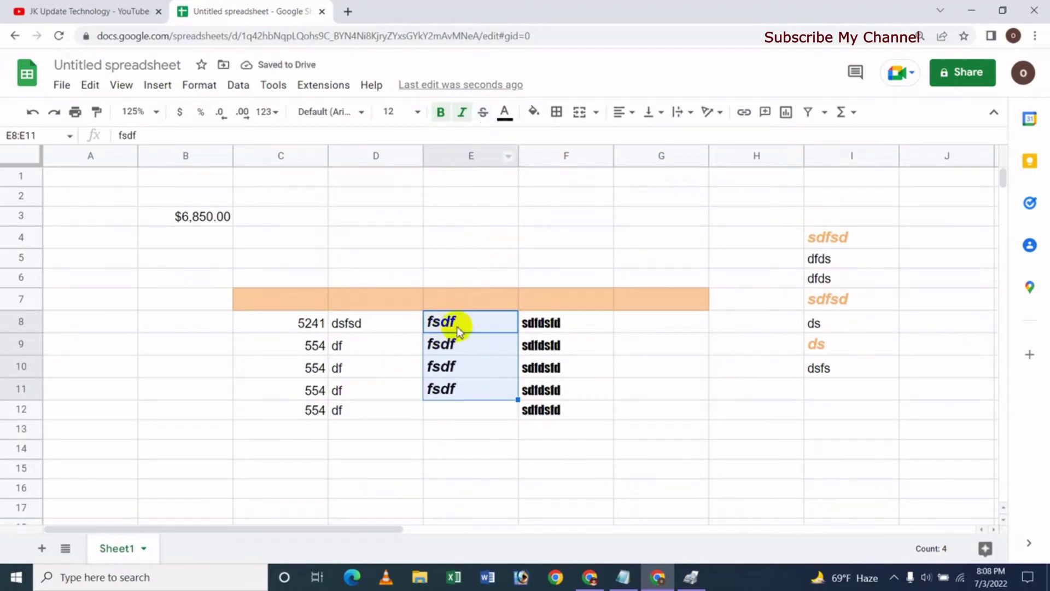
click(484, 113)
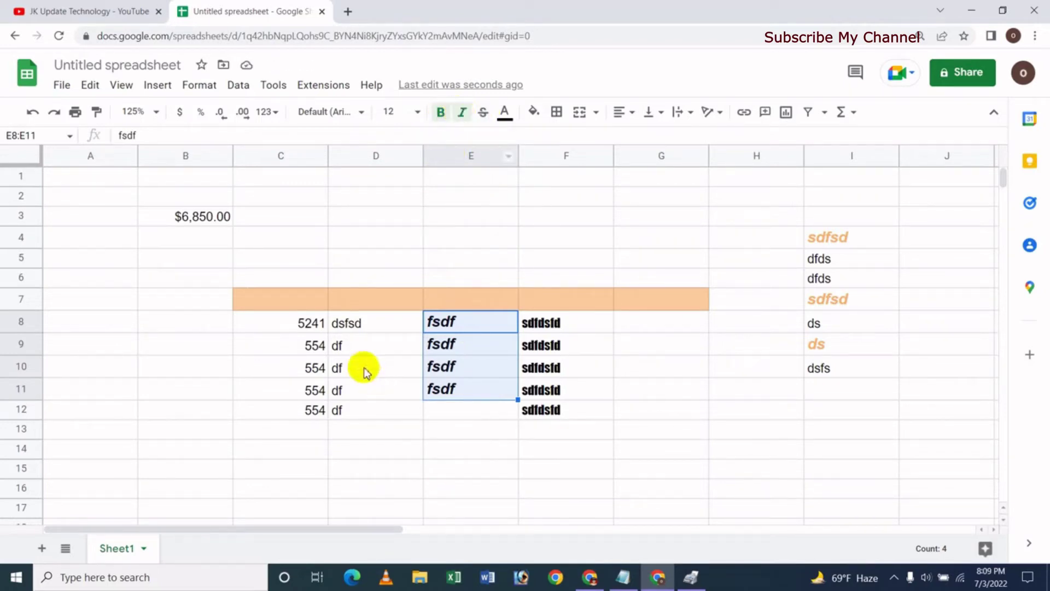
click(360, 328)
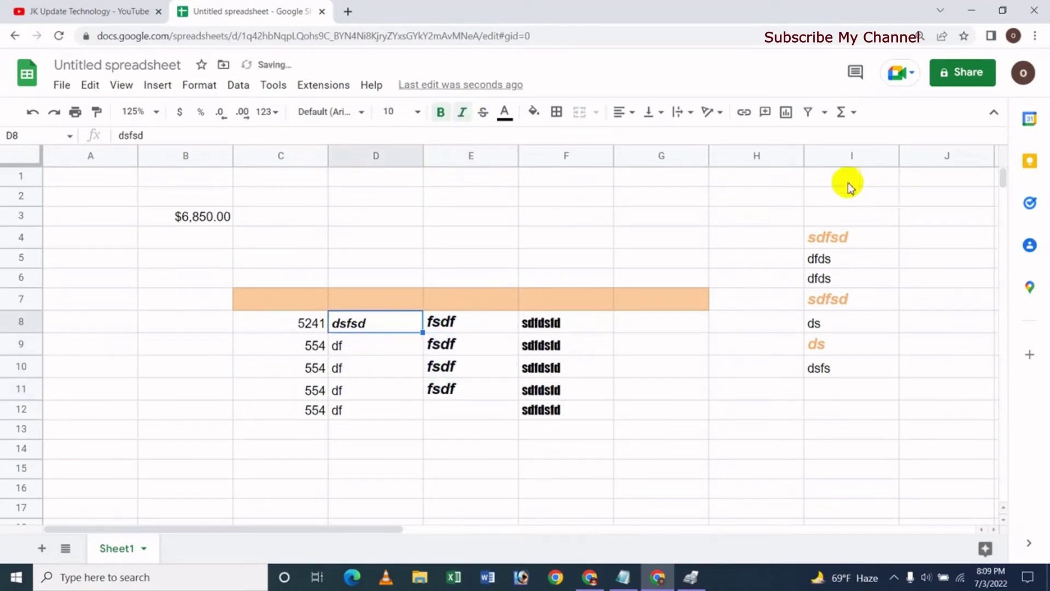
click(475, 244)
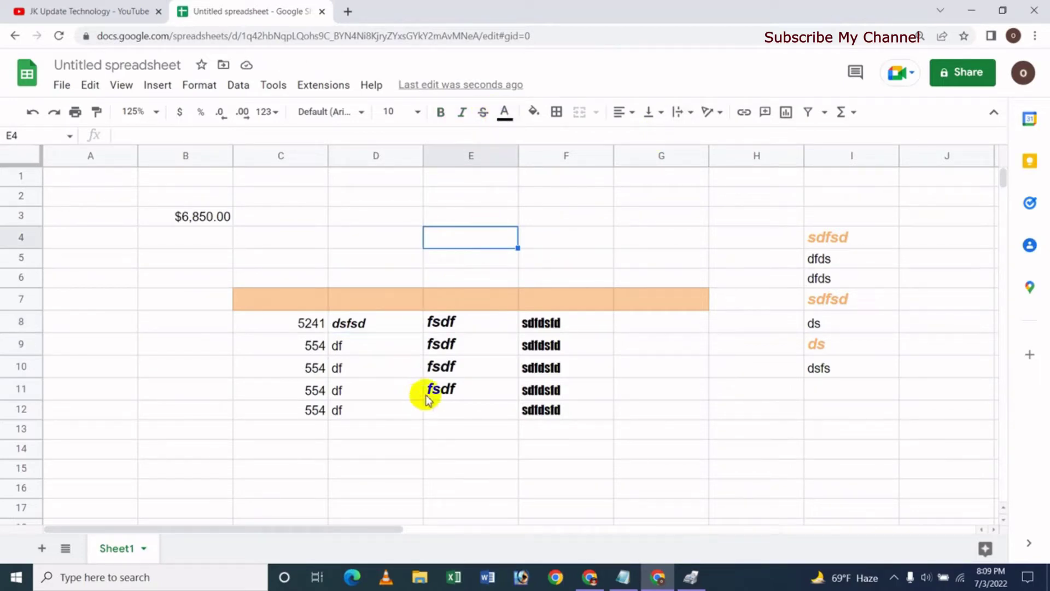
click(436, 323)
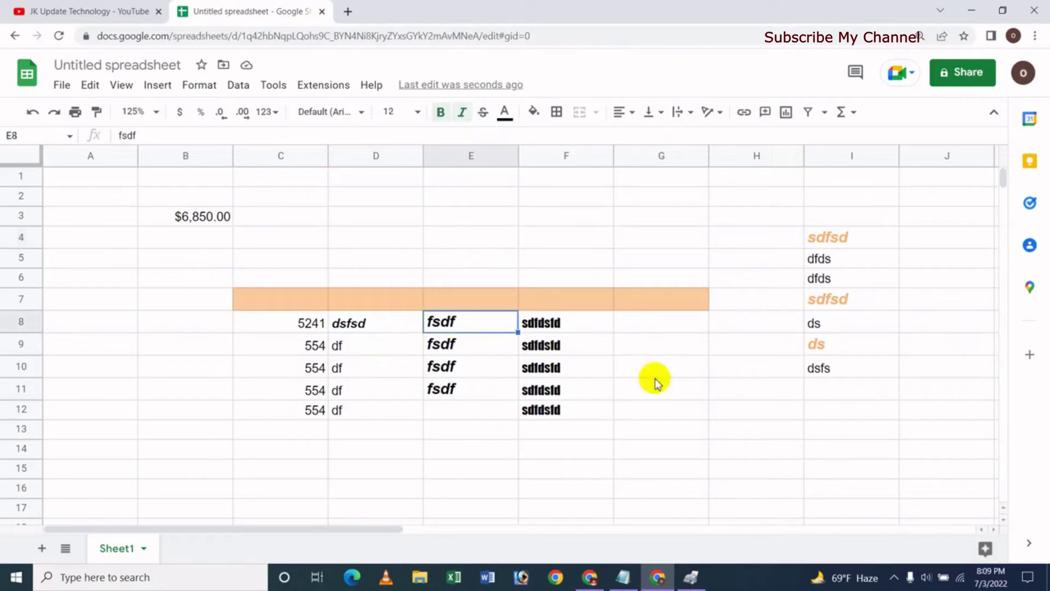
Step: Extend the selection to E8:F12, try magenta text, then reset it to black
key(shift+Right)
key(shift+Down)
key(shift+Down)
key(shift+Down)
key(shift+Down)
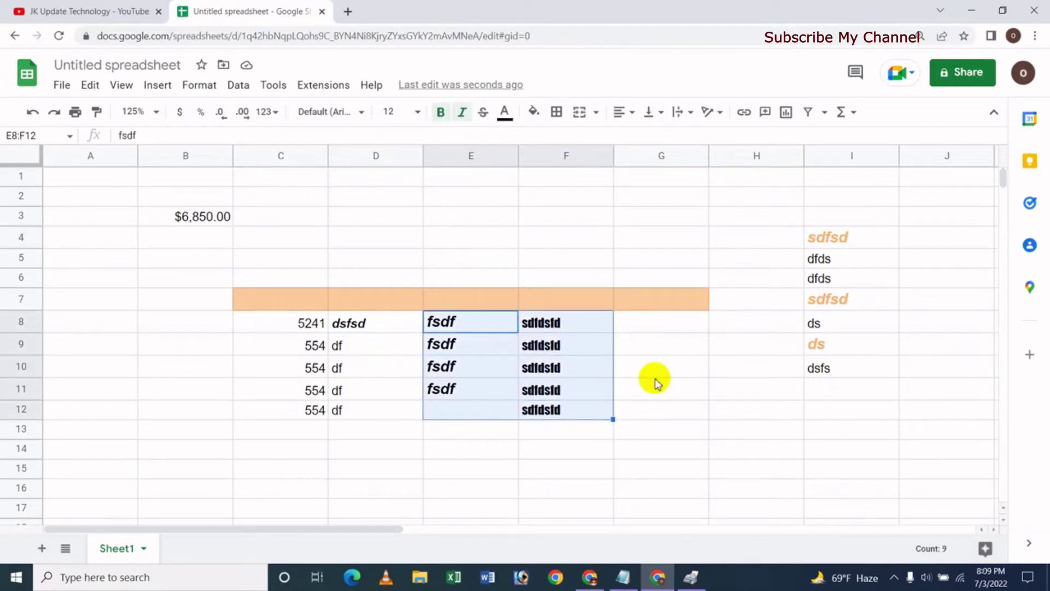
click(505, 113)
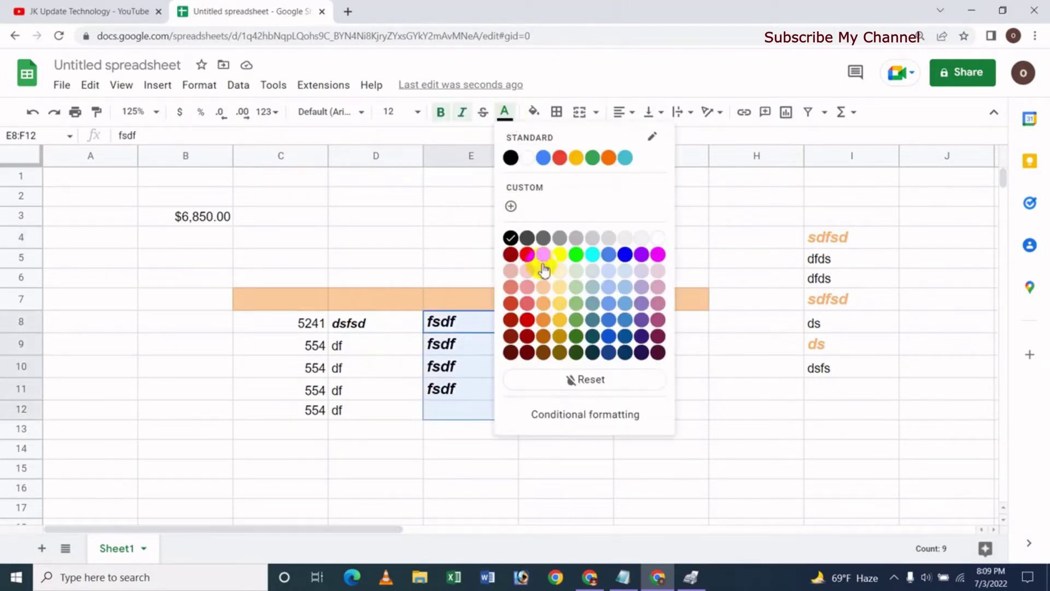
click(657, 256)
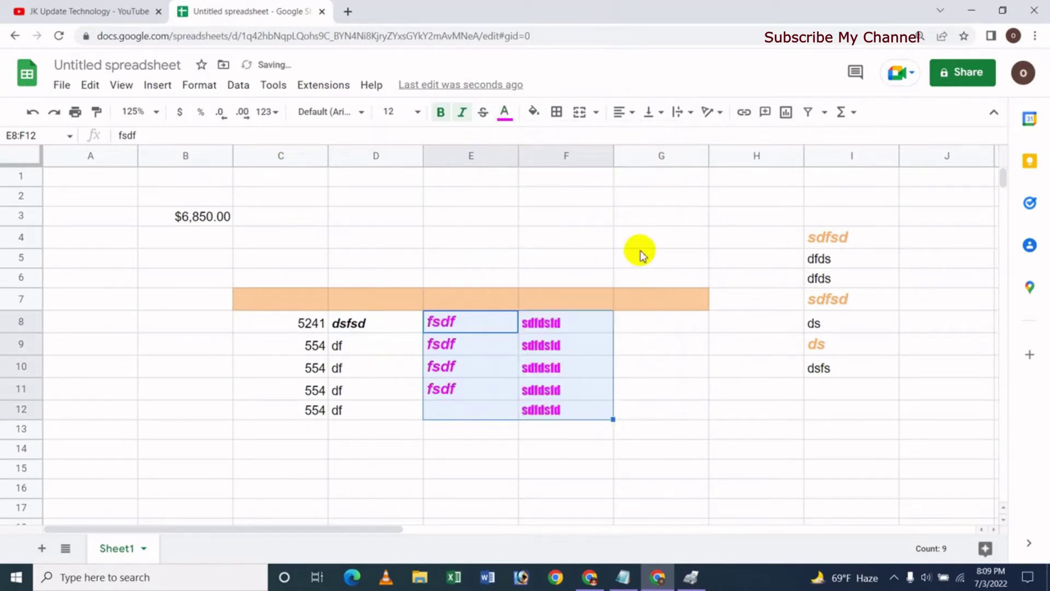
click(503, 111)
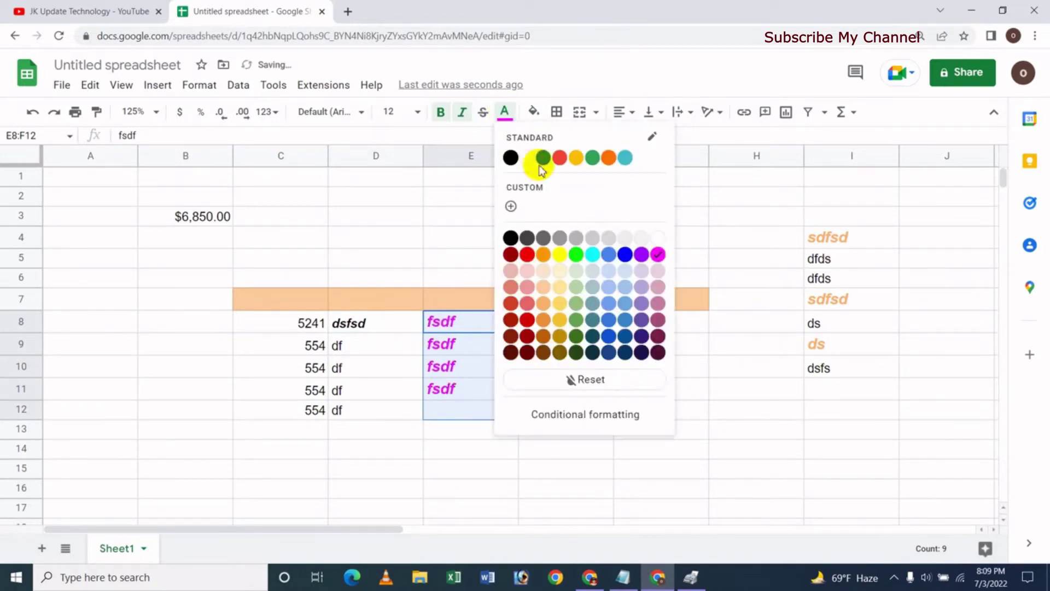
click(593, 385)
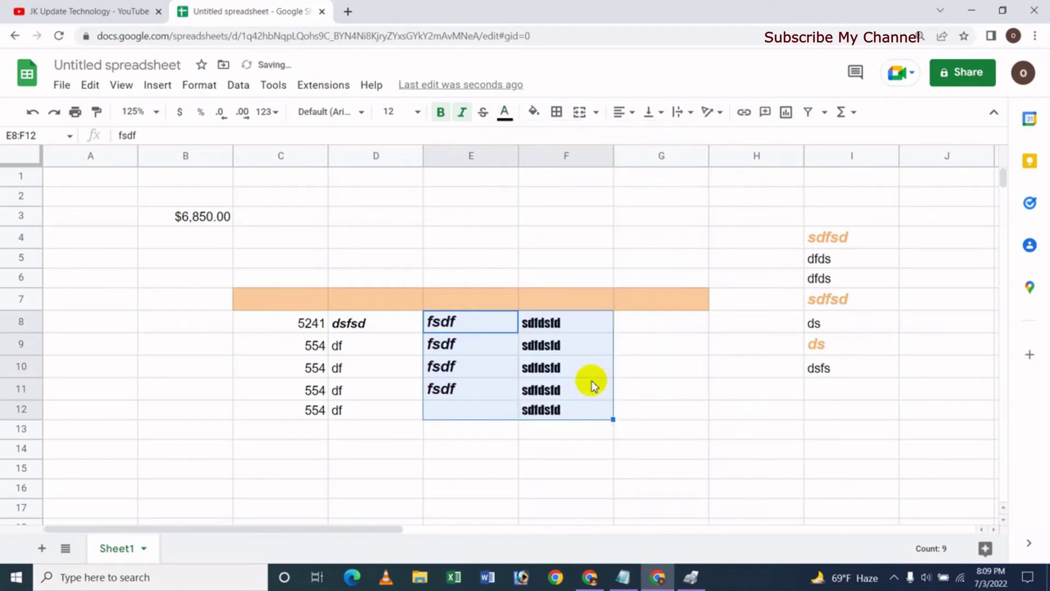
Step: Add a conditional formatting rule giving non-empty cells the default green fill
click(504, 111)
click(595, 424)
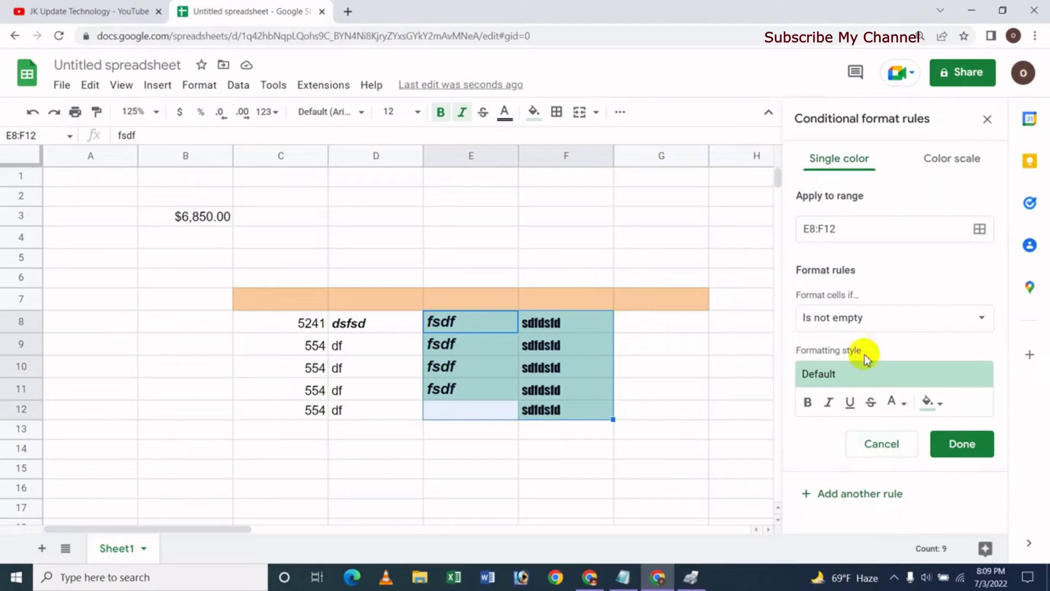
click(988, 121)
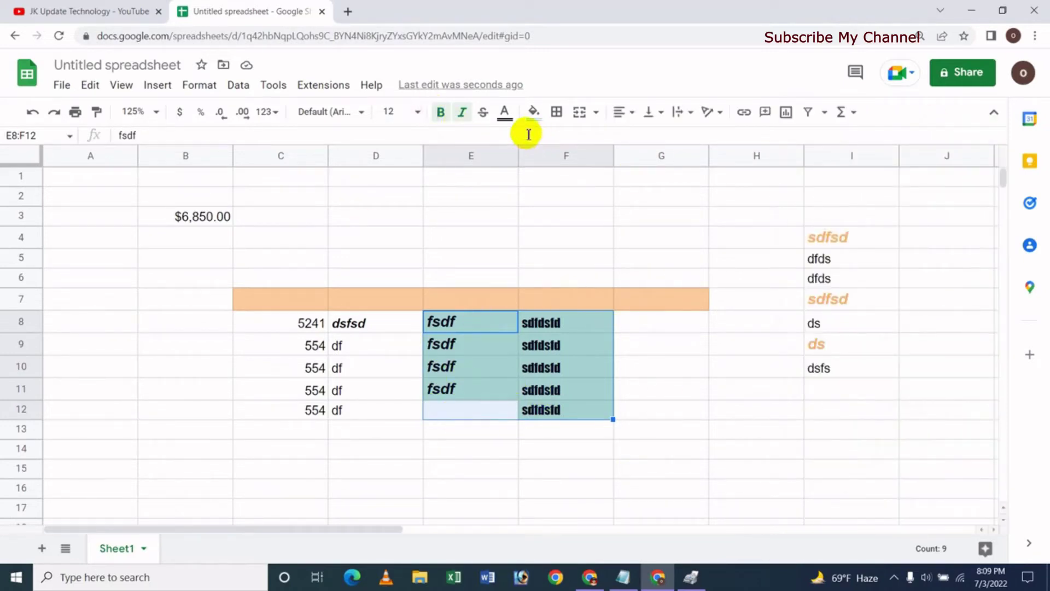
Step: Fill the empty cell E12 with solid blue
click(504, 112)
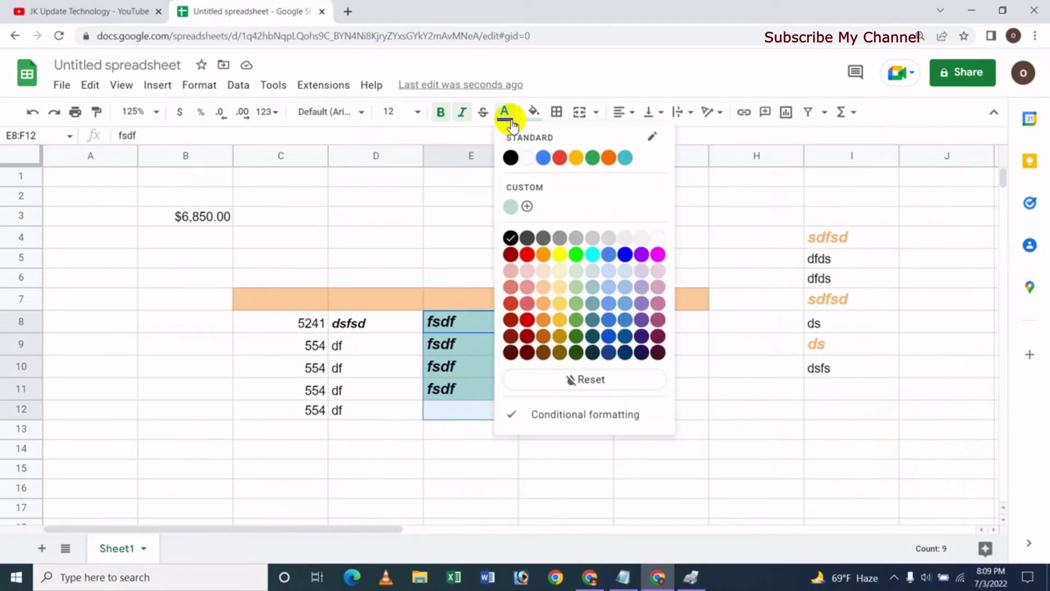
click(607, 59)
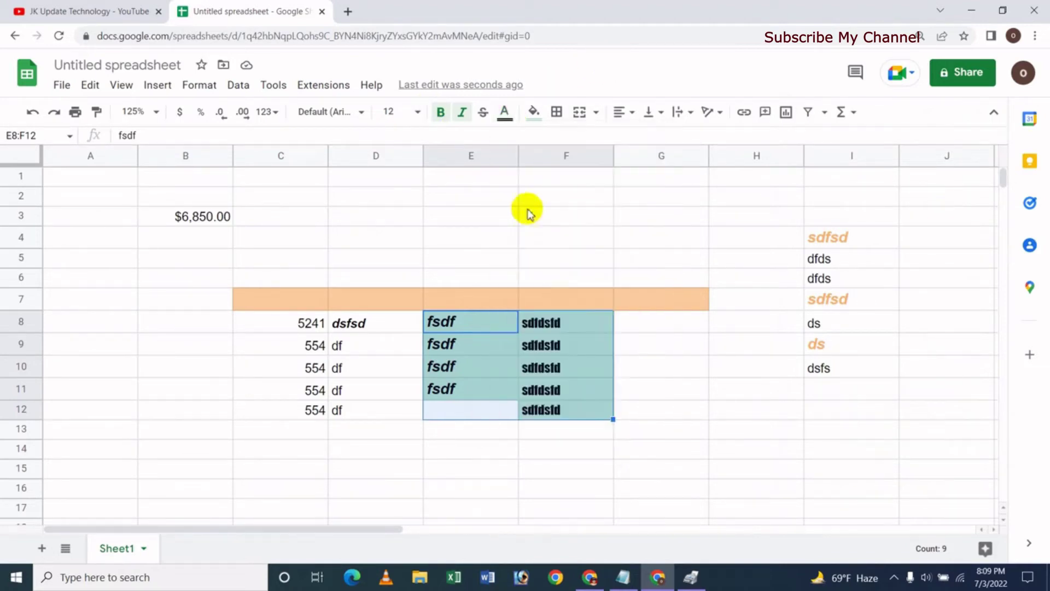
click(541, 116)
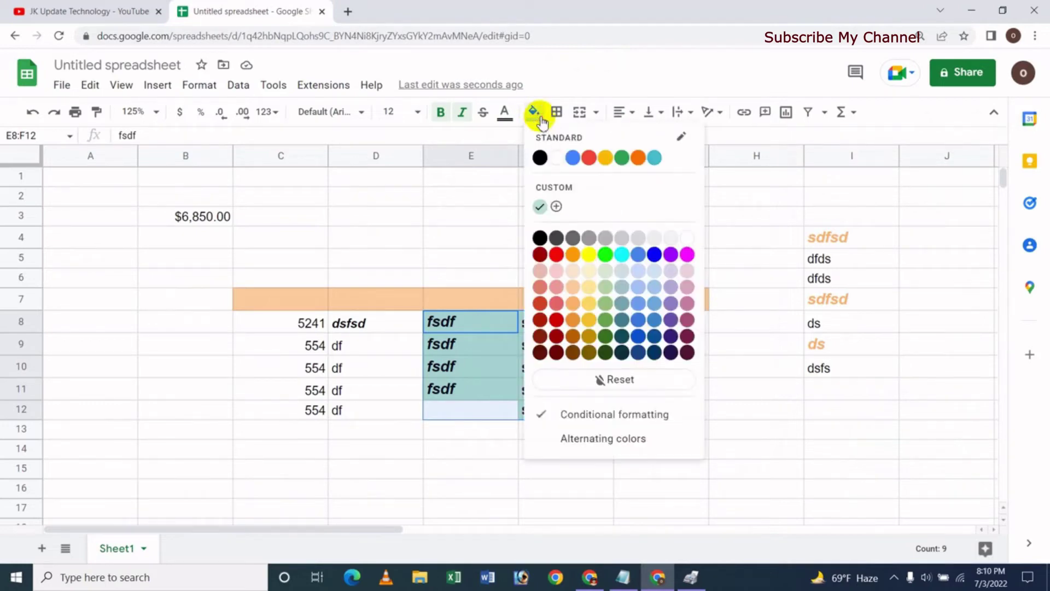
click(654, 255)
Step: Try an orange fill on C9:C11, then reset it to no fill
click(478, 468)
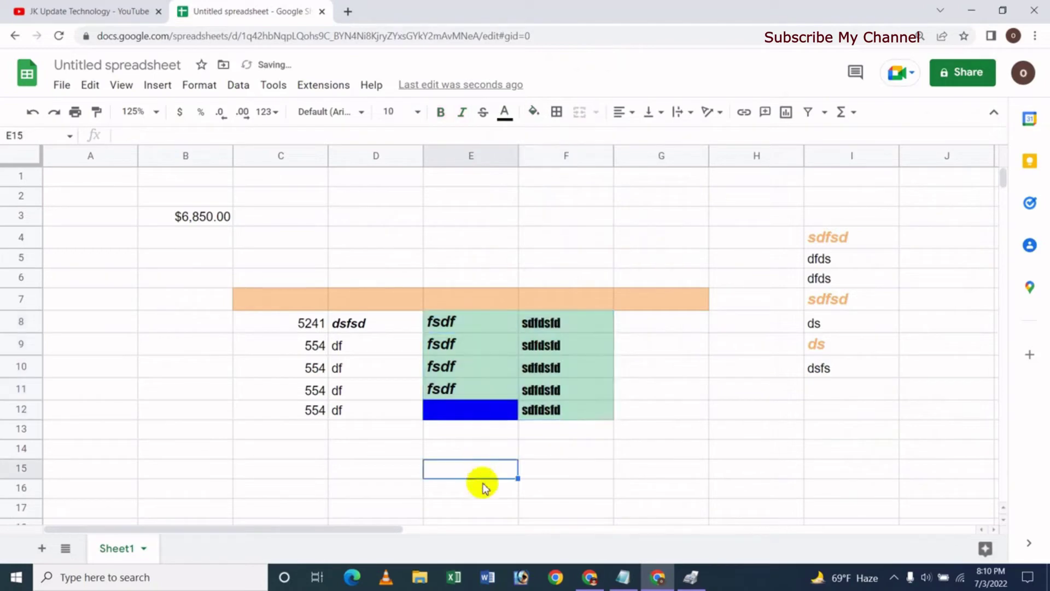
drag(301, 346, 296, 392)
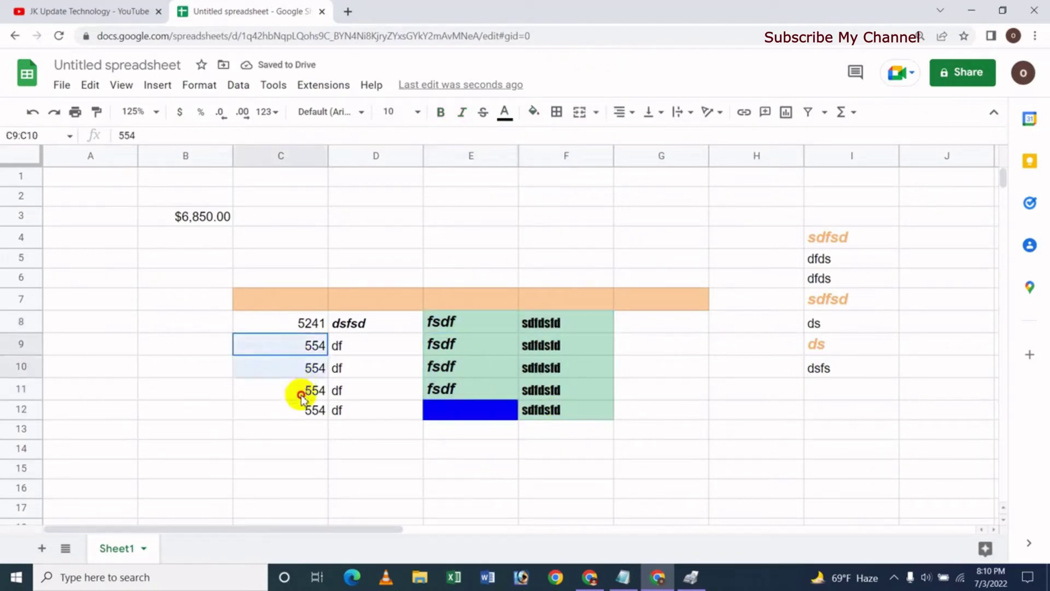
click(534, 112)
click(572, 257)
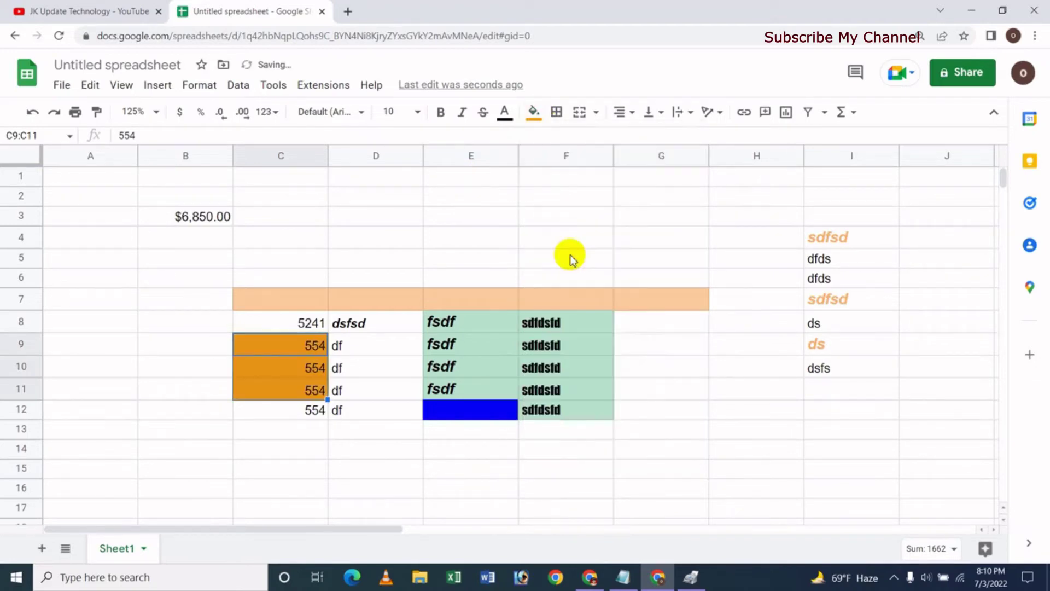
click(534, 112)
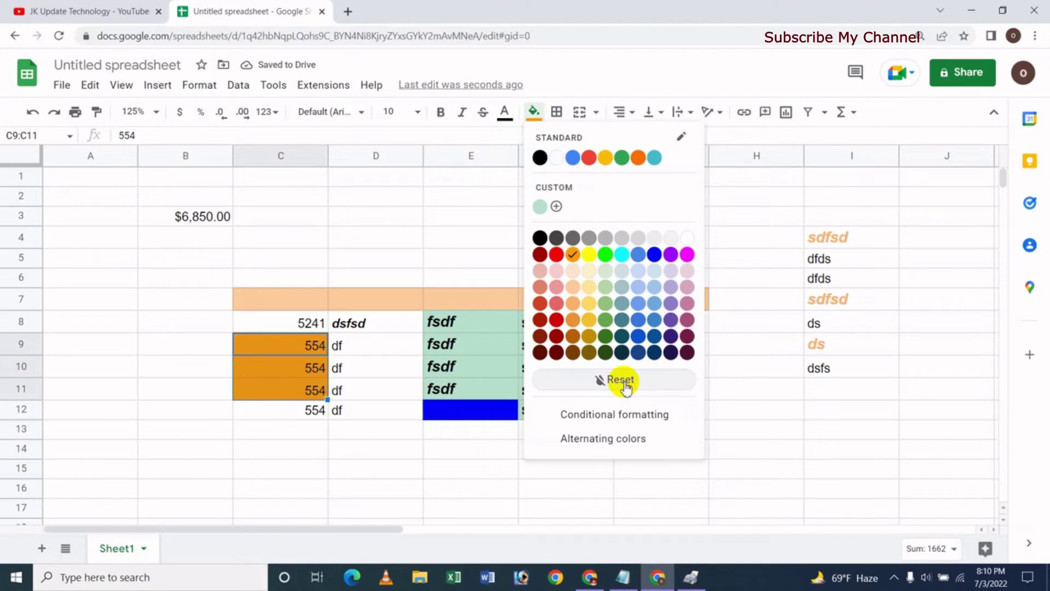
click(624, 383)
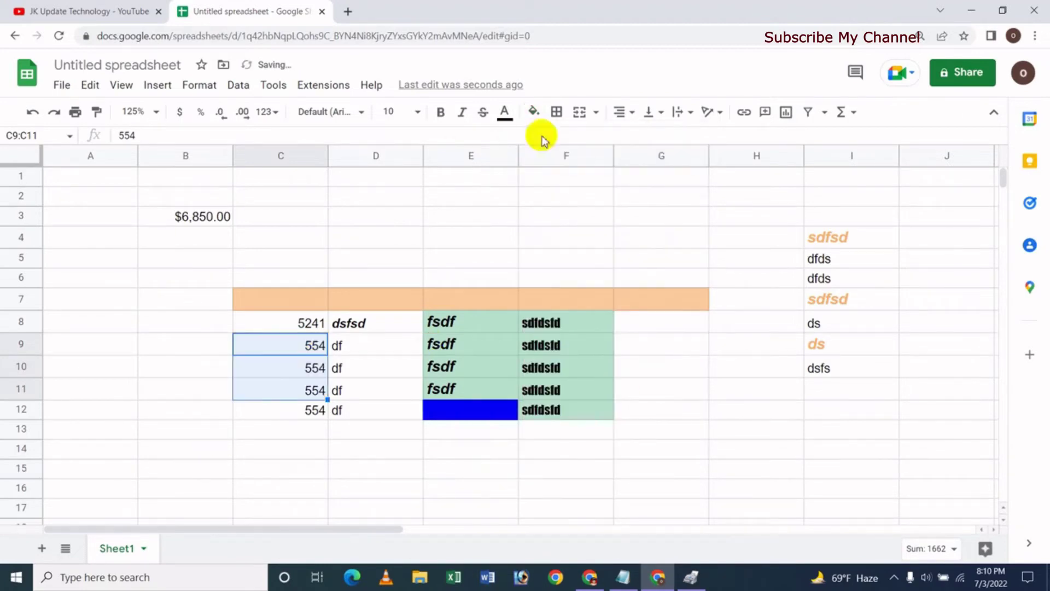
click(534, 112)
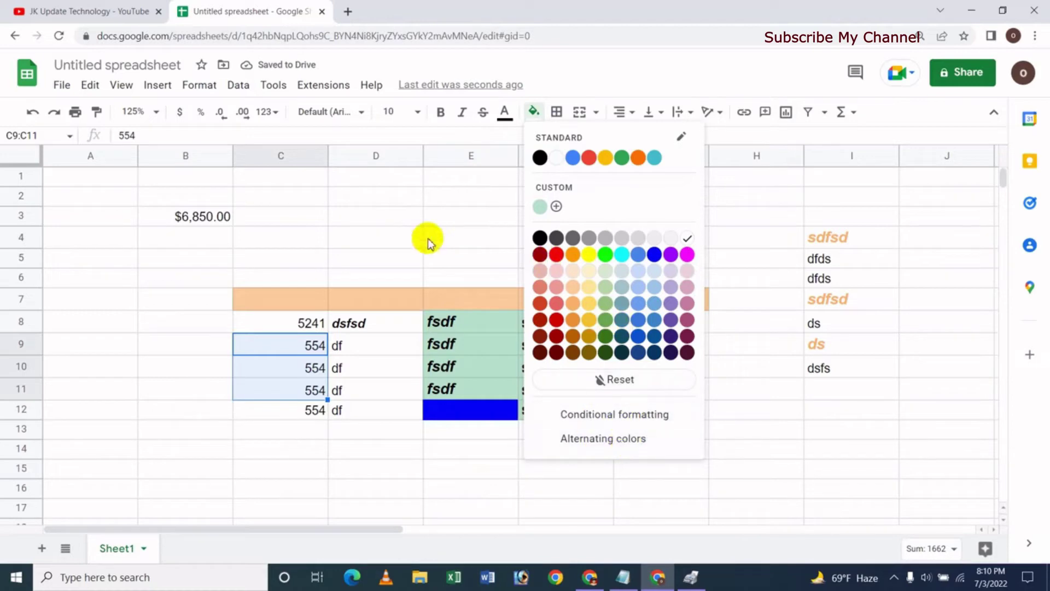
click(411, 239)
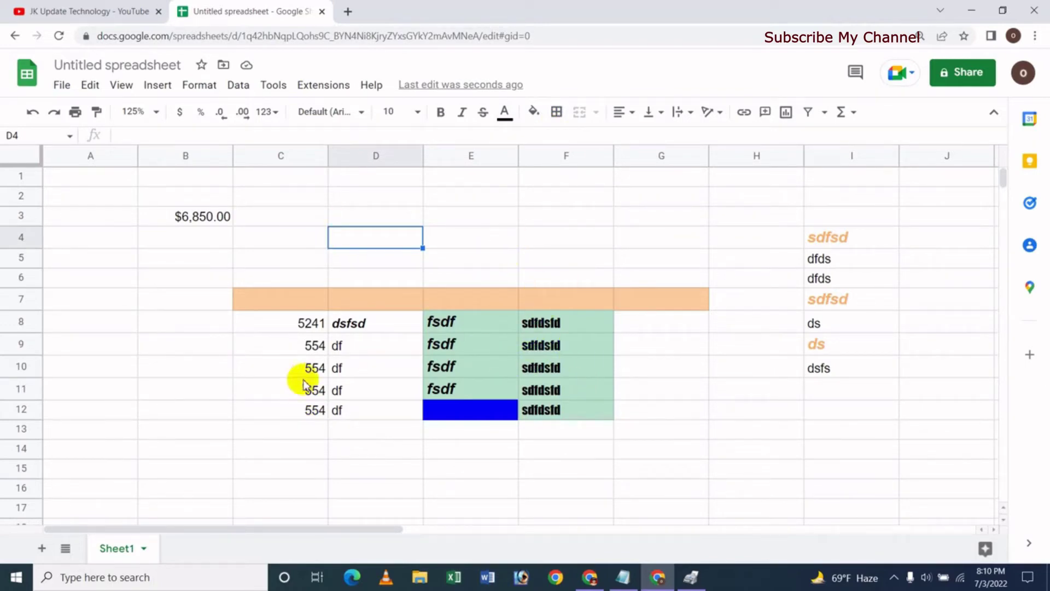
Step: Select C8:D12, apply borders to every cell, then clear all borders again
click(279, 324)
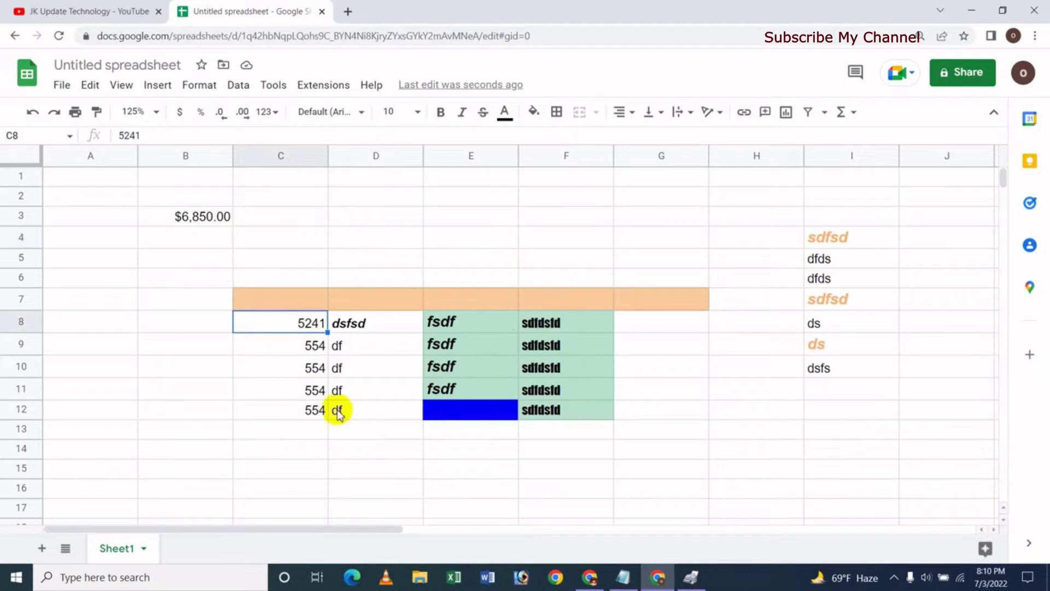
key(shift+Right)
key(shift+Down)
key(shift+Down)
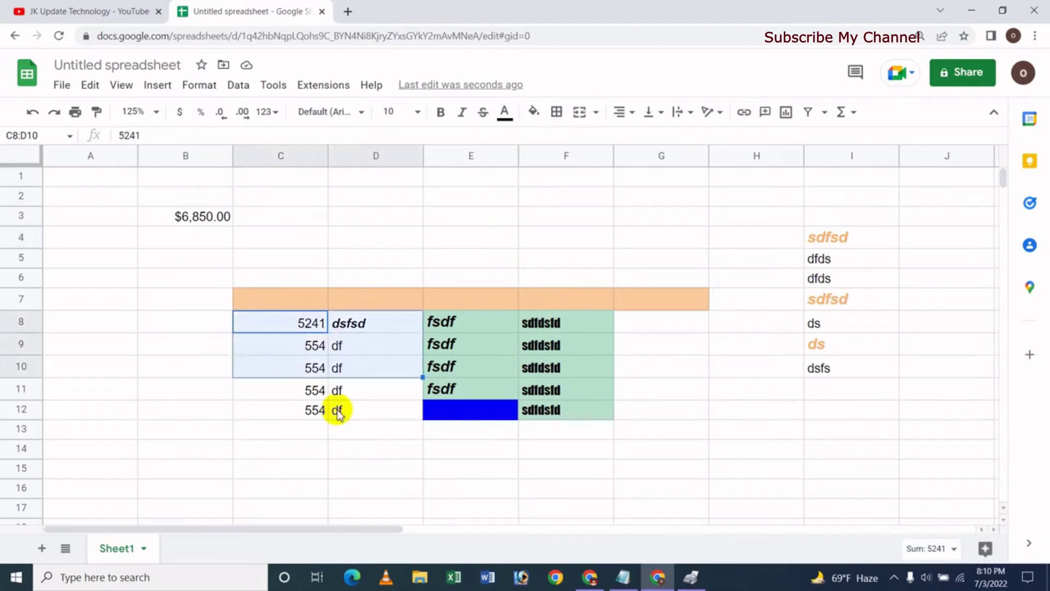
key(shift+Down)
key(shift+Down)
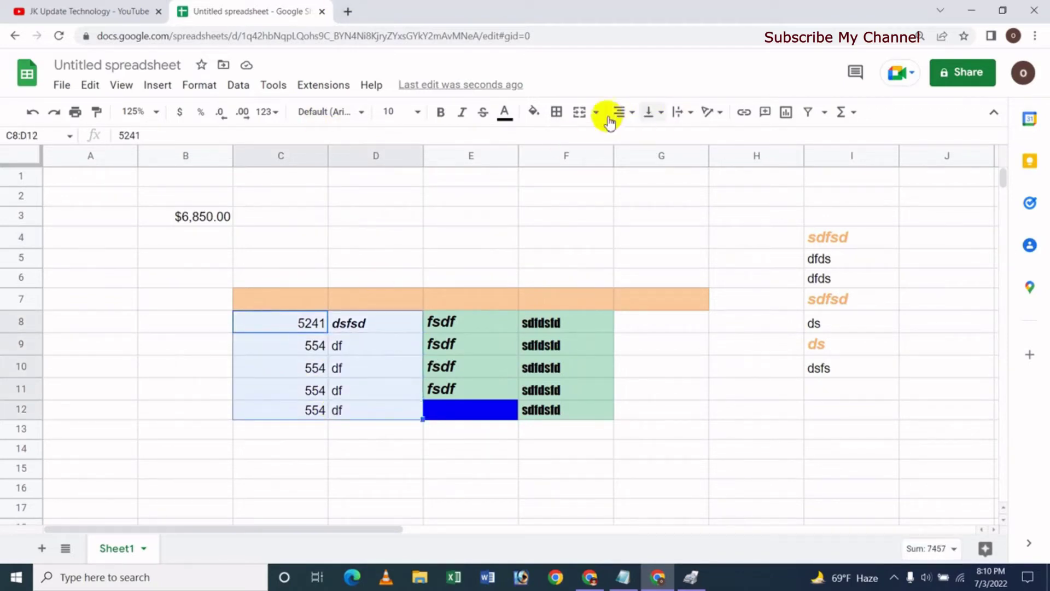
click(562, 114)
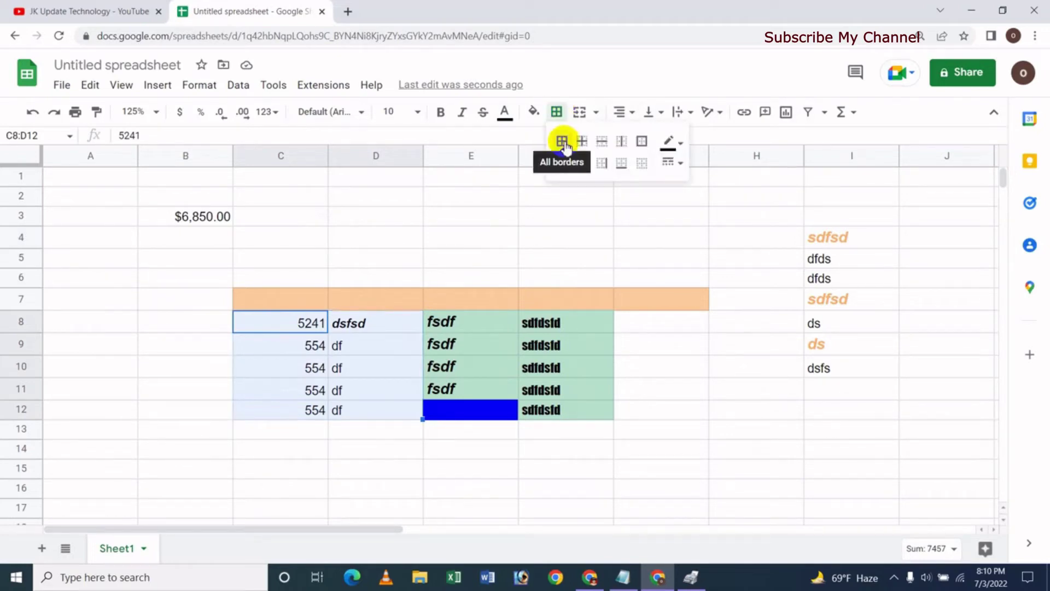
click(562, 141)
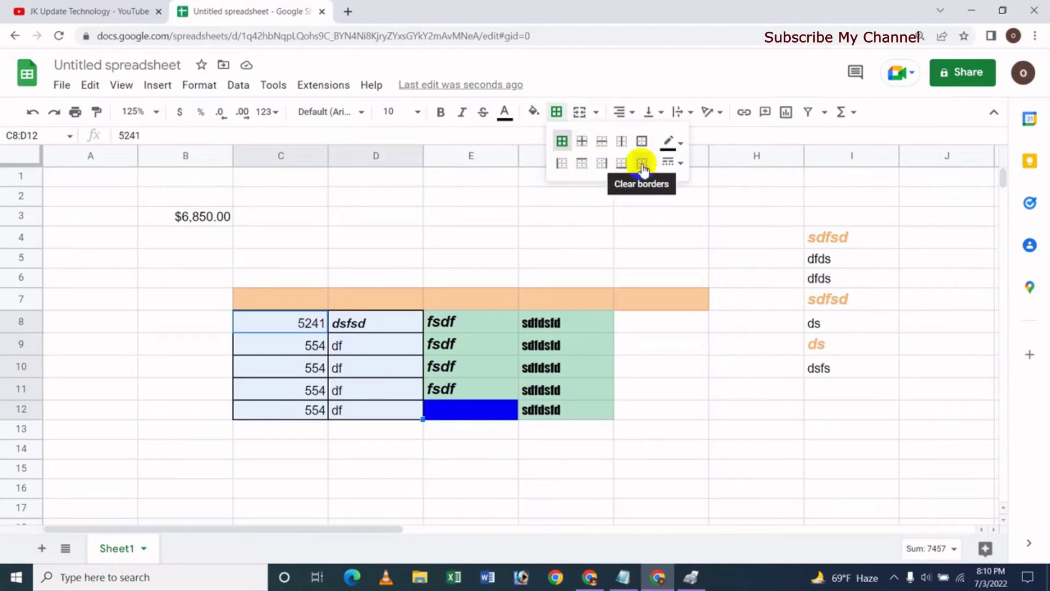
click(643, 171)
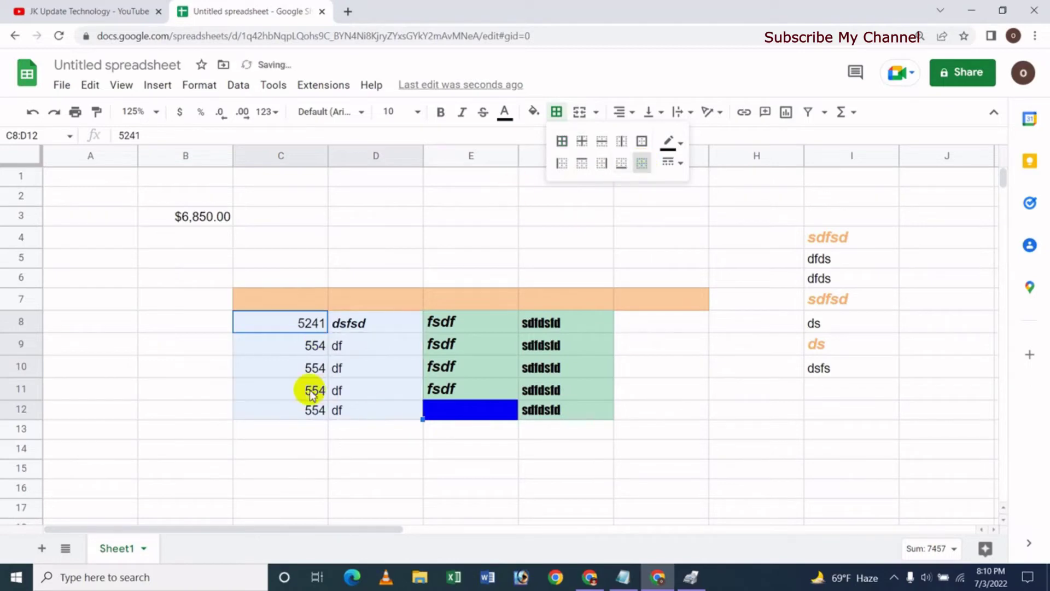
click(564, 115)
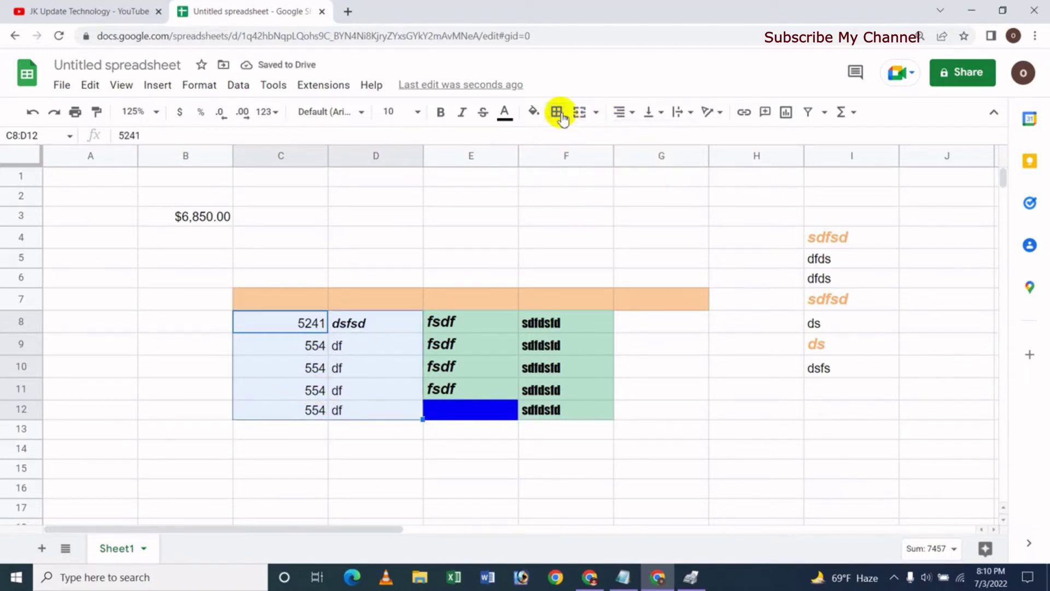
Step: Set the border colour to purple
click(558, 112)
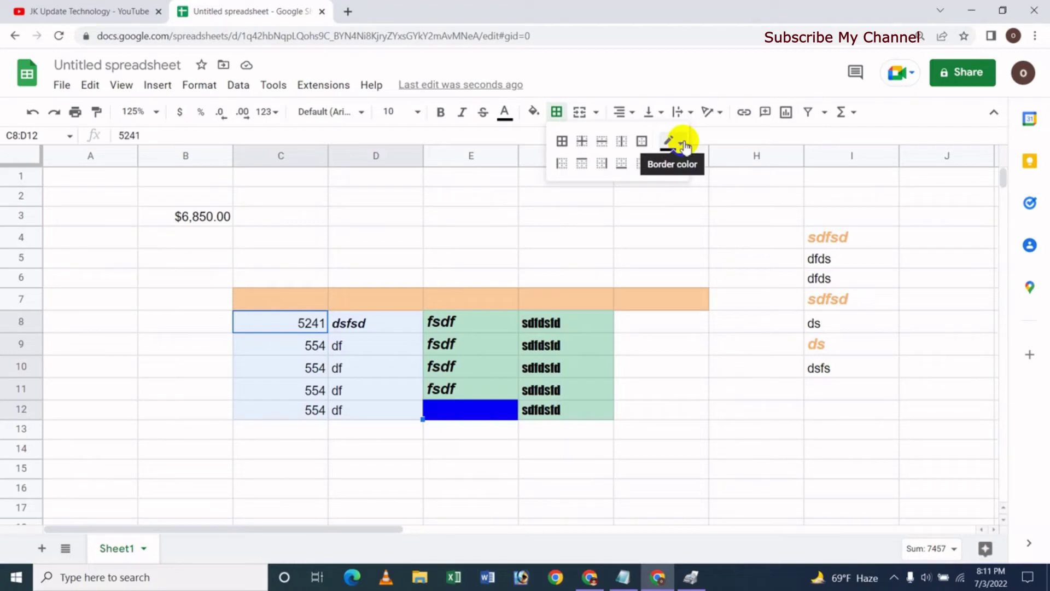
click(684, 146)
click(806, 284)
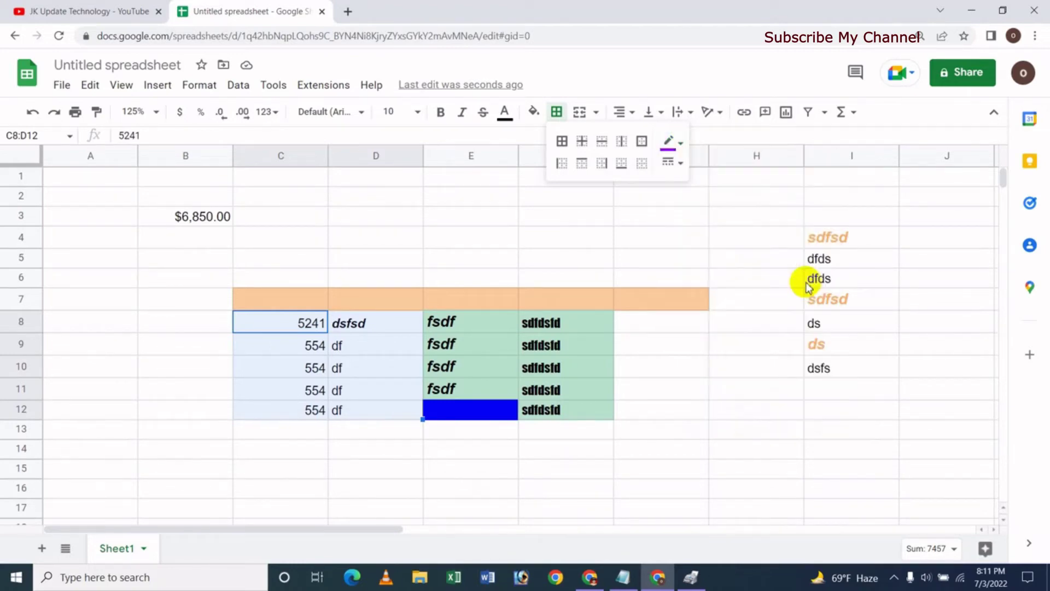
click(279, 348)
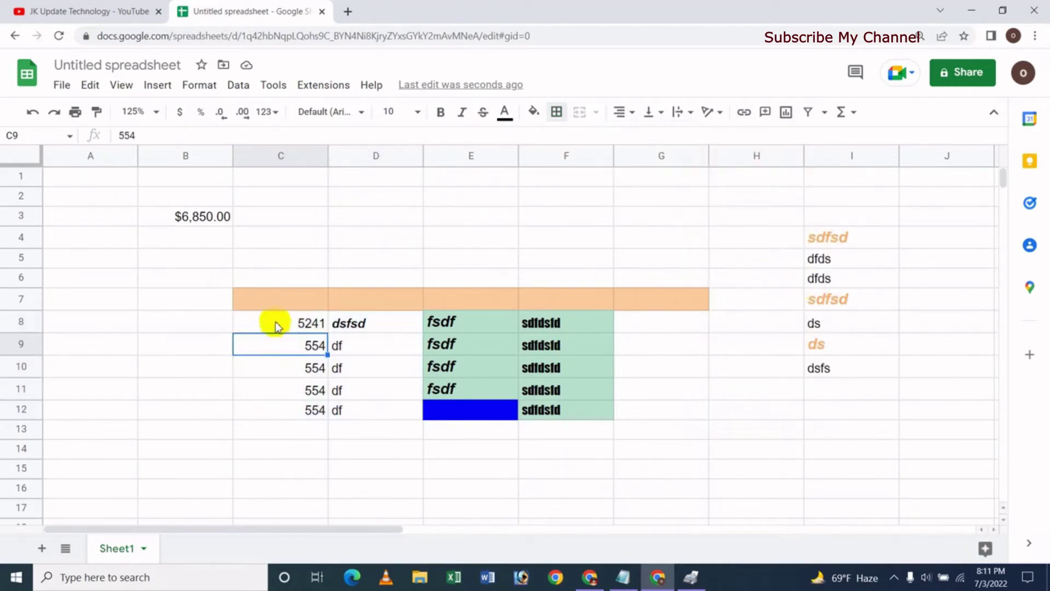
Step: Put red borders around every cell of C8:D10
drag(274, 323, 347, 367)
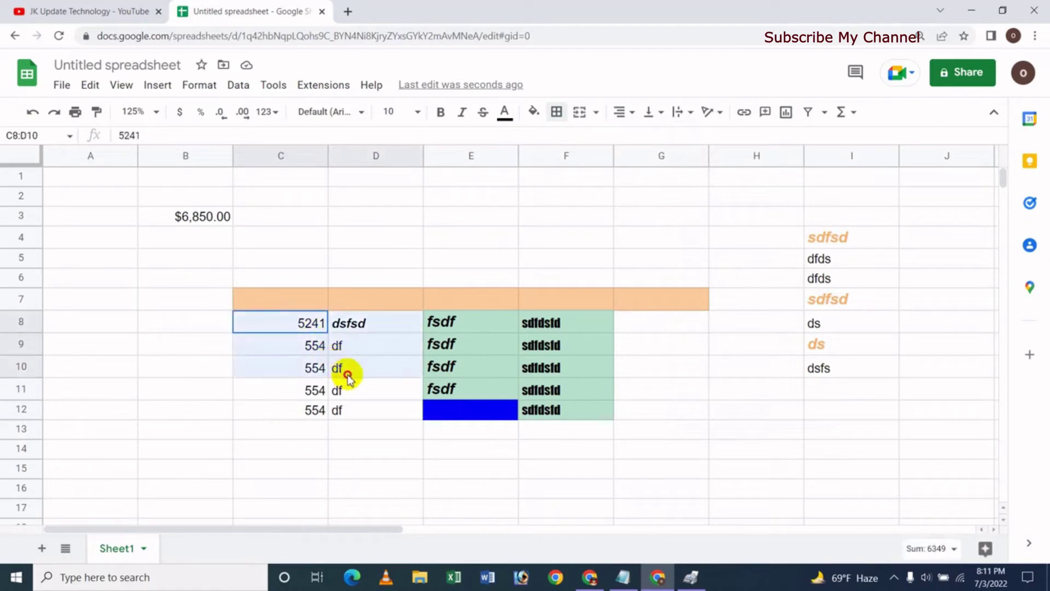
click(556, 112)
click(562, 141)
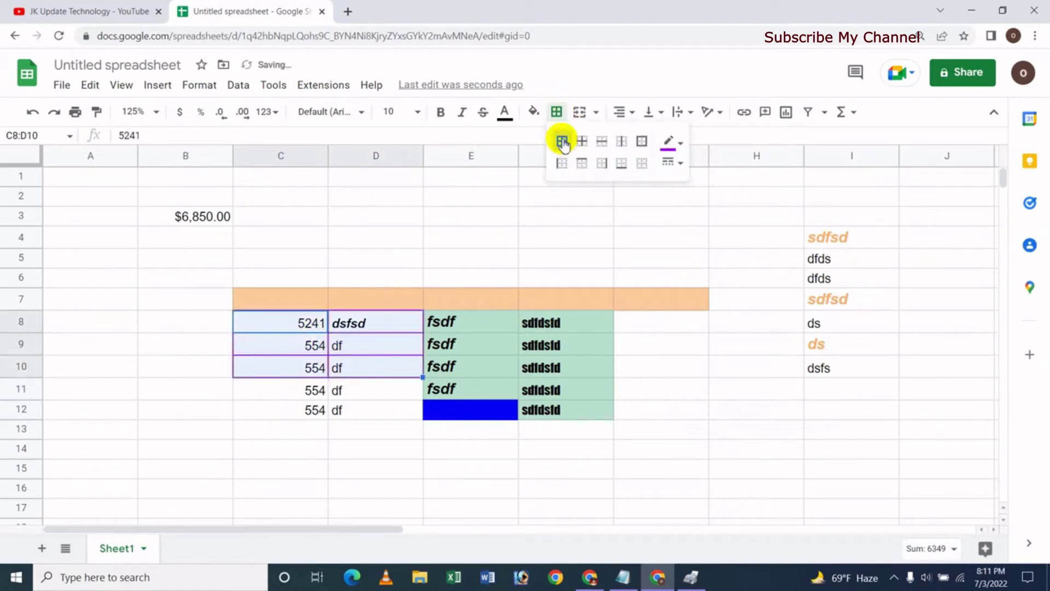
click(671, 142)
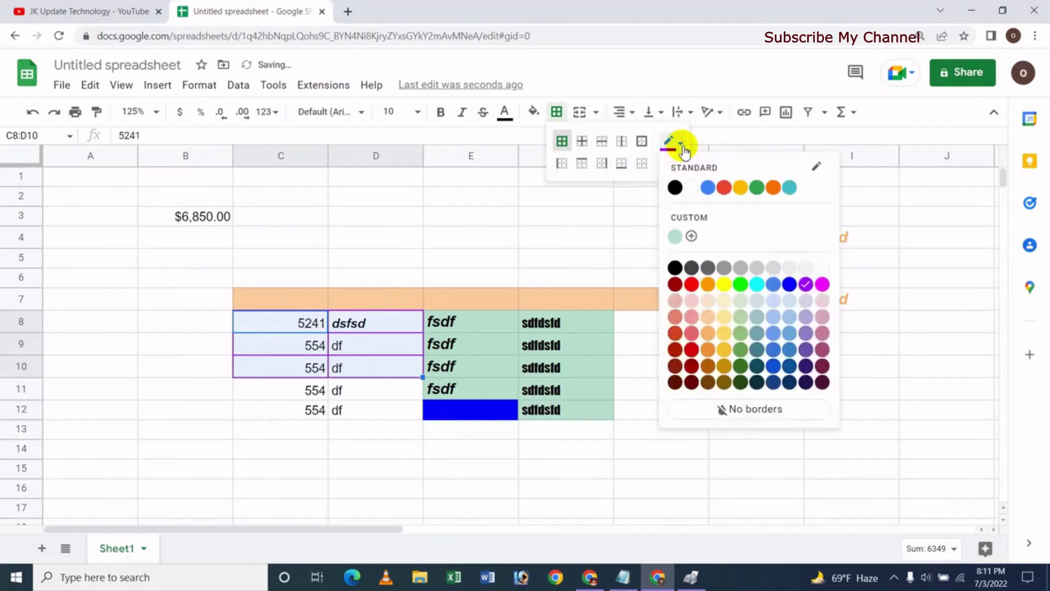
click(691, 285)
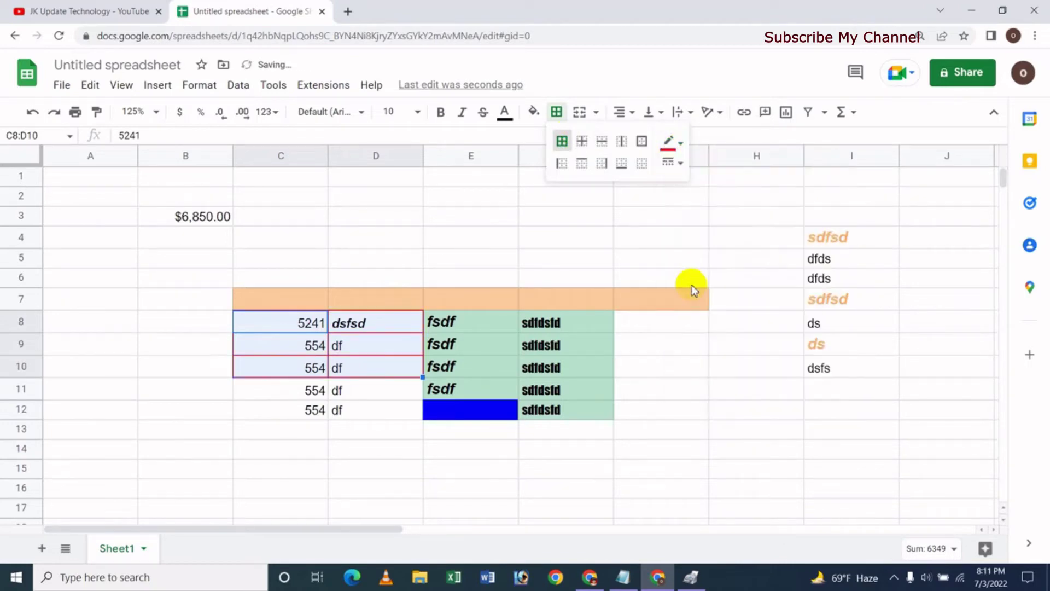
click(297, 424)
Step: Change the C8:D10 border style to a double line
click(285, 328)
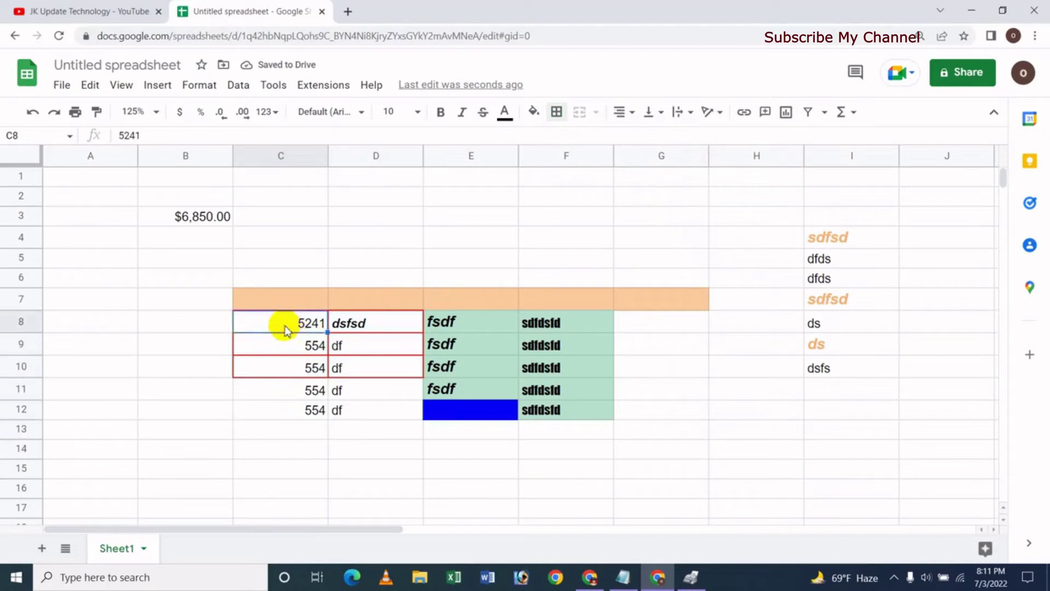
key(shift+Right)
key(shift+Down)
key(shift+Down)
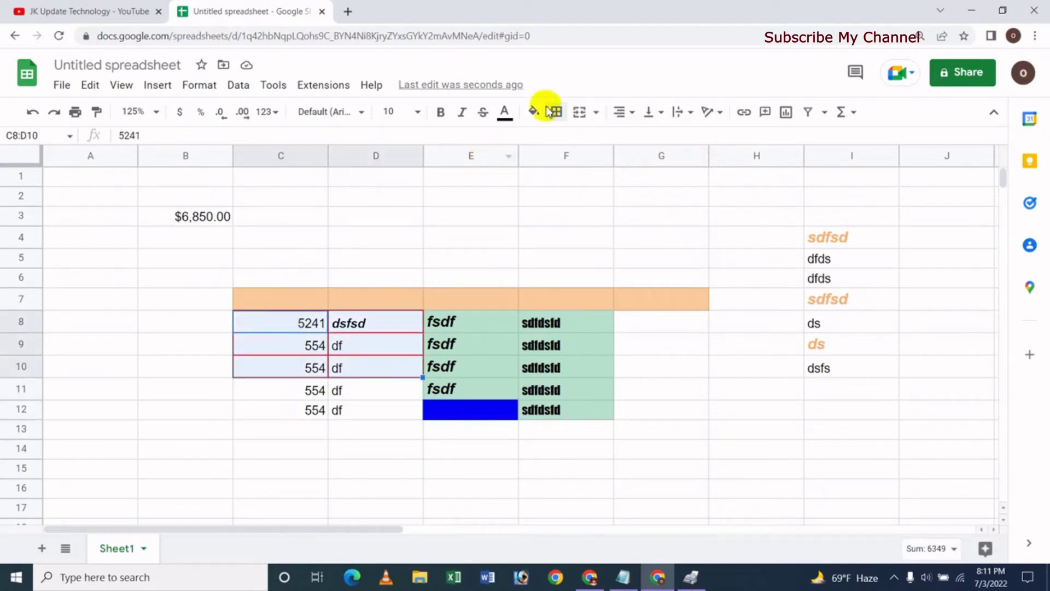
click(566, 115)
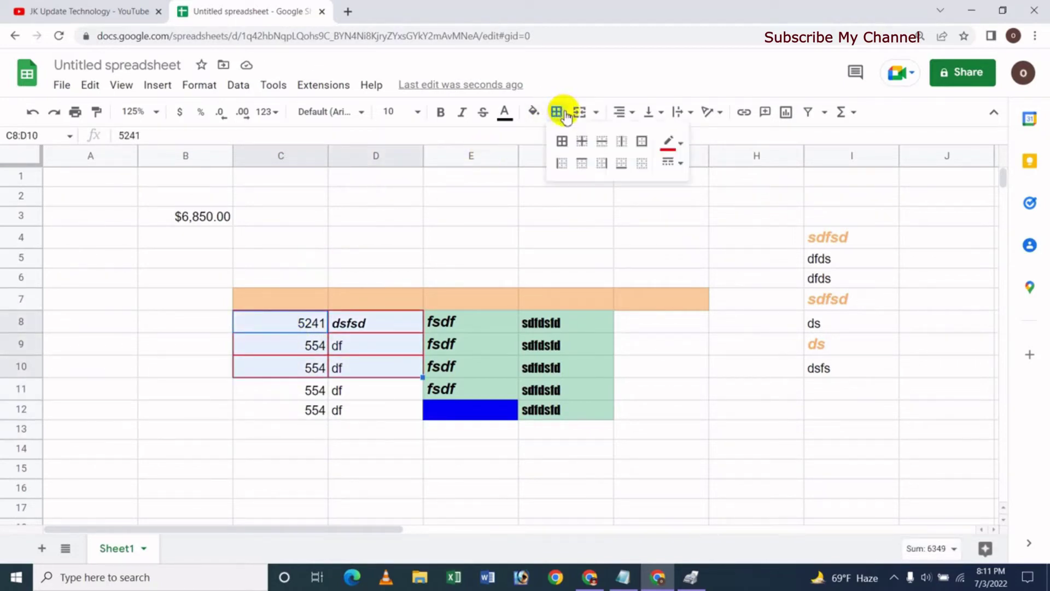
click(681, 166)
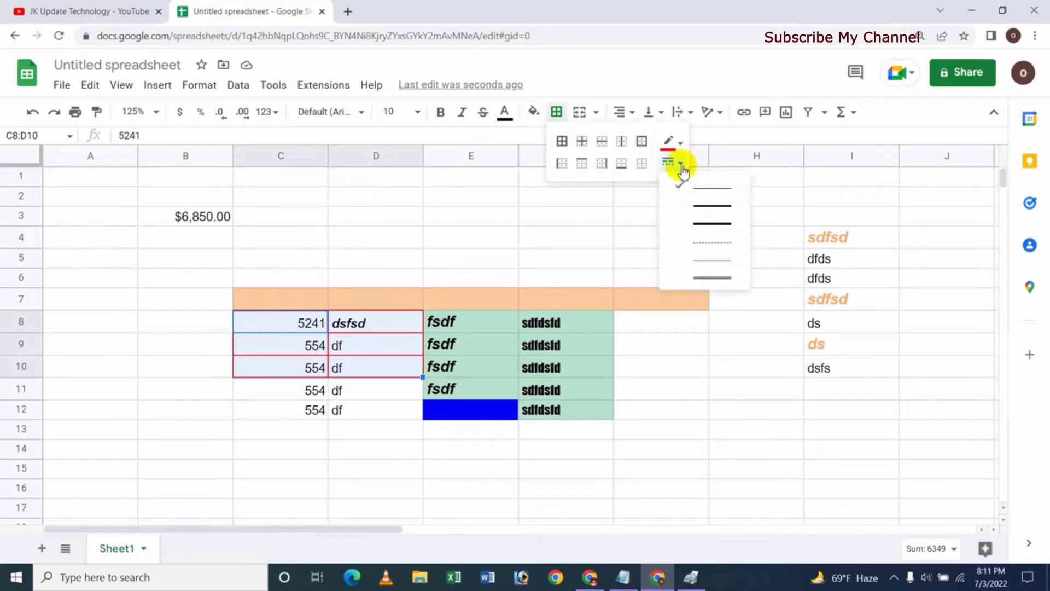
click(713, 279)
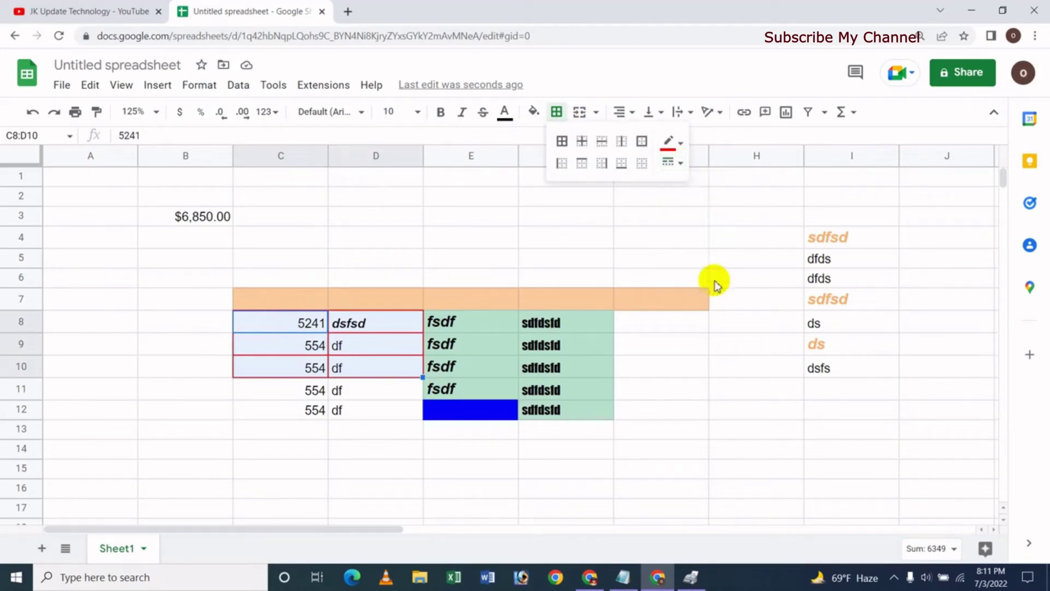
click(276, 324)
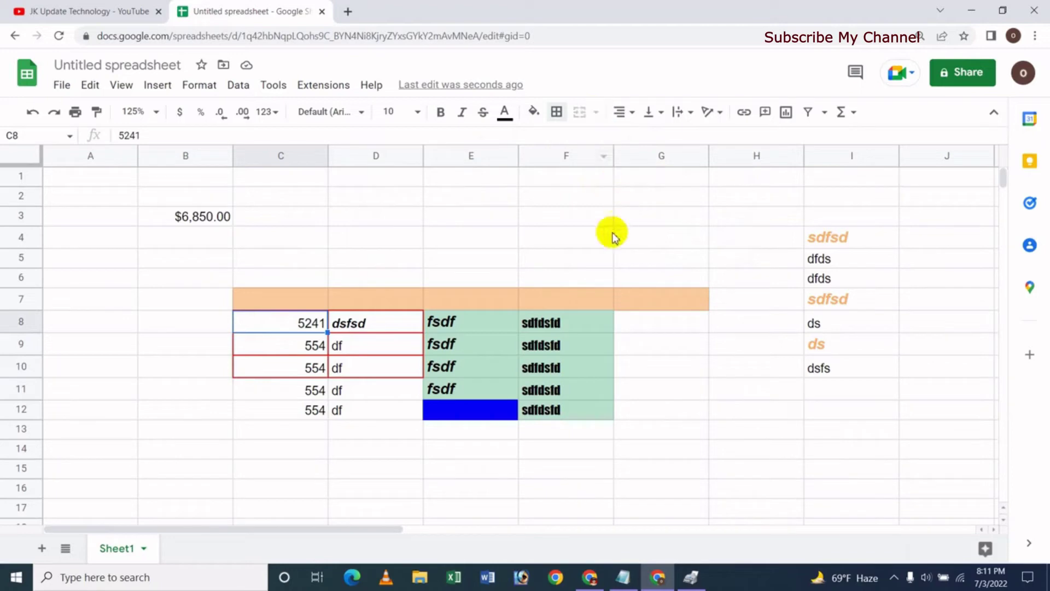
click(440, 218)
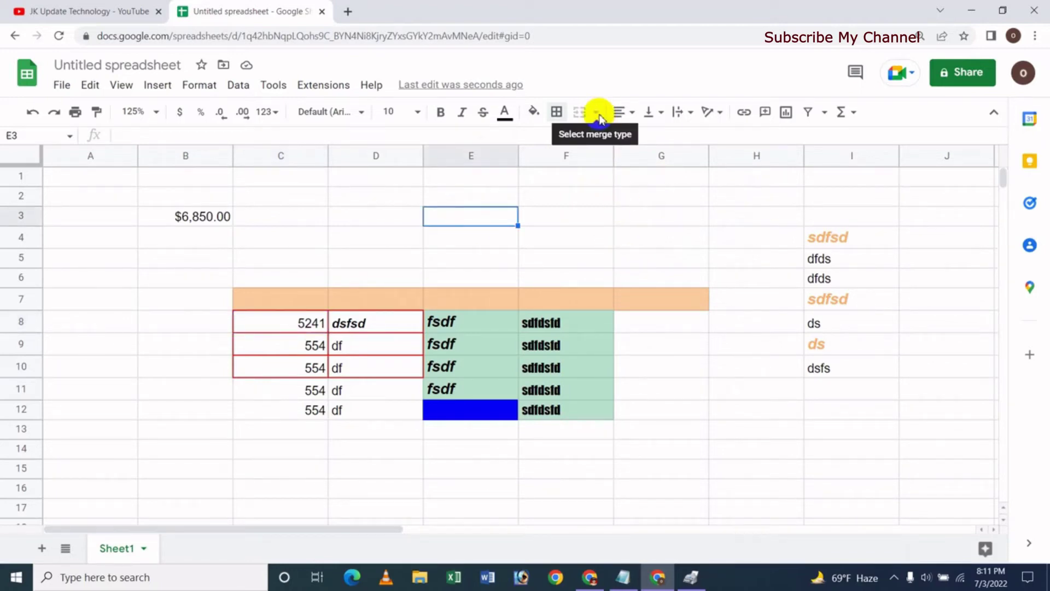
click(374, 239)
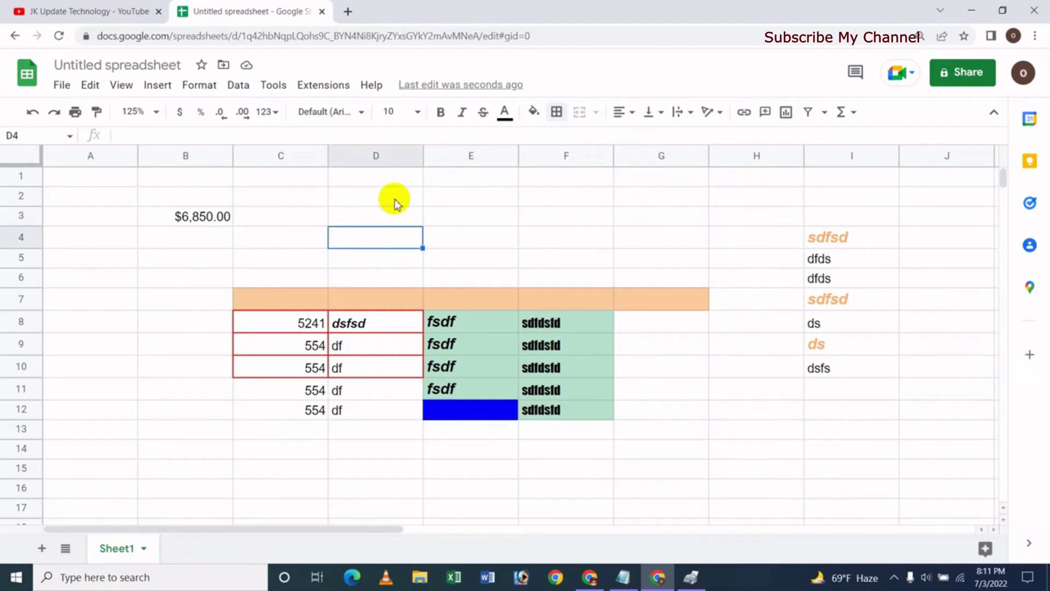
drag(416, 197, 621, 210)
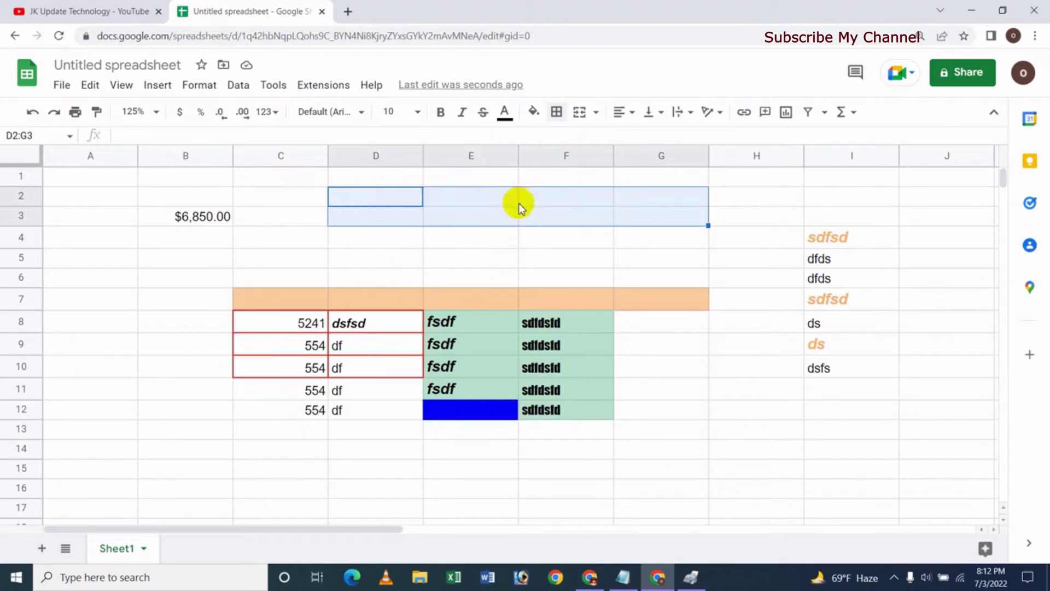
click(597, 113)
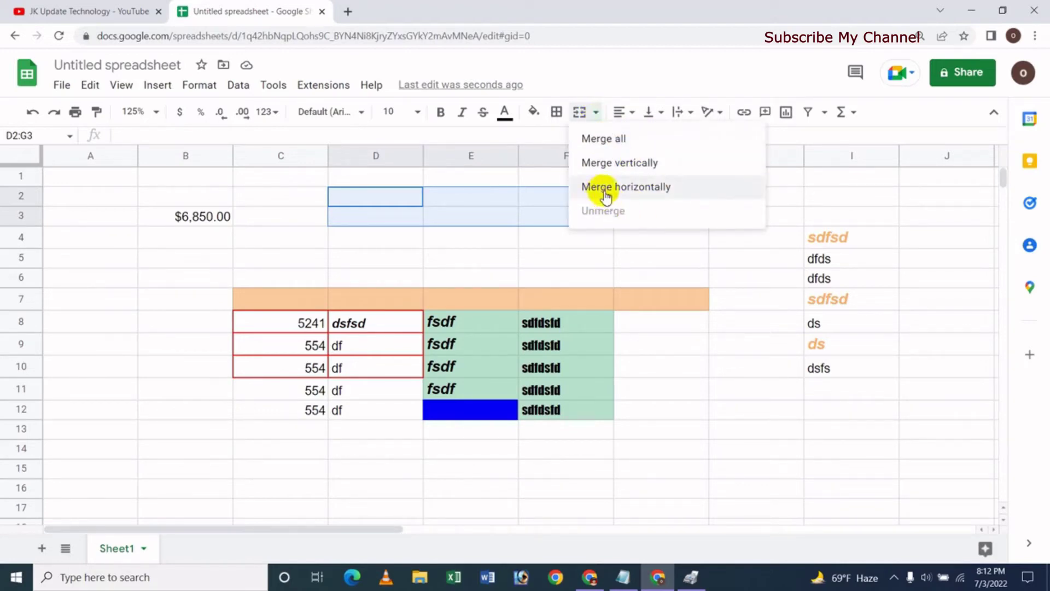
click(615, 140)
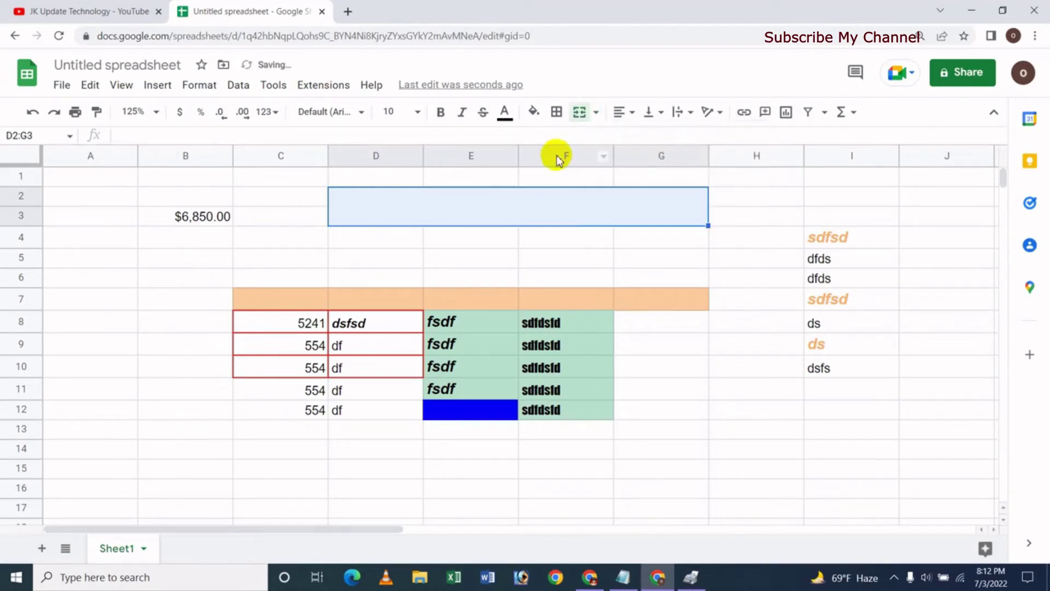
click(510, 214)
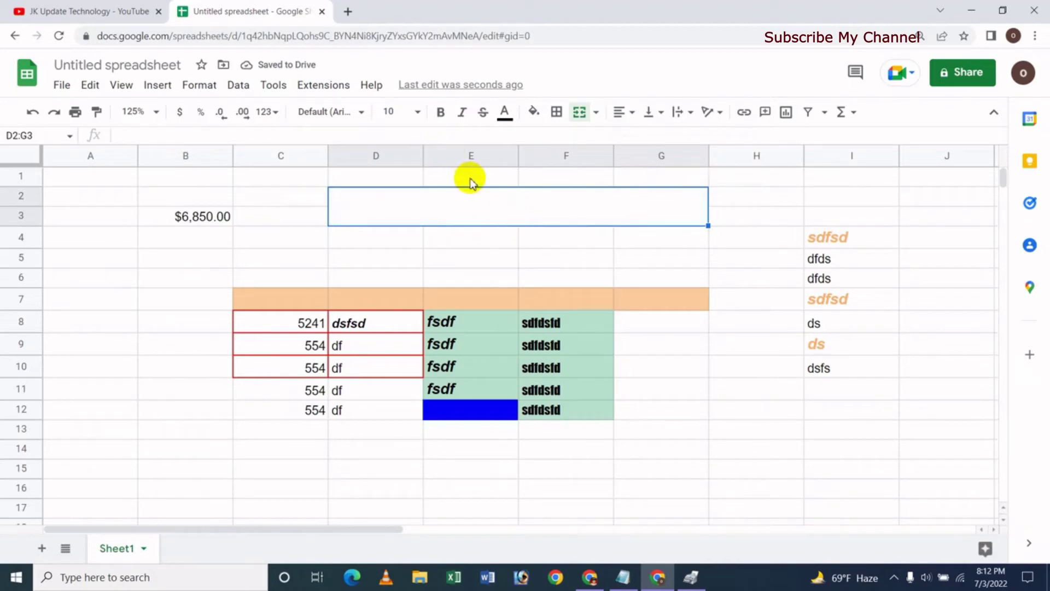
key(ctrl+z)
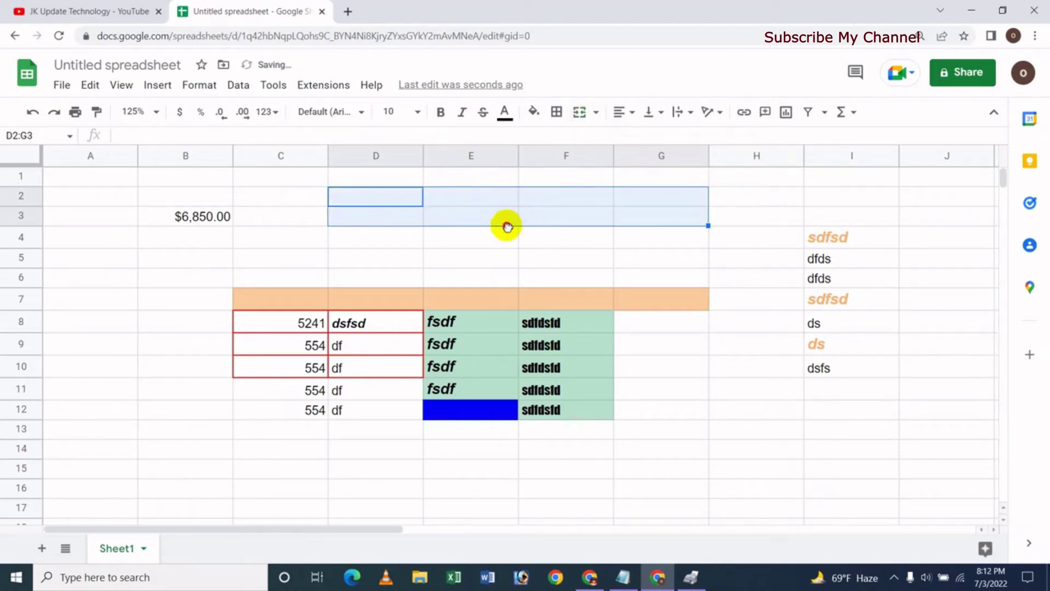
click(464, 241)
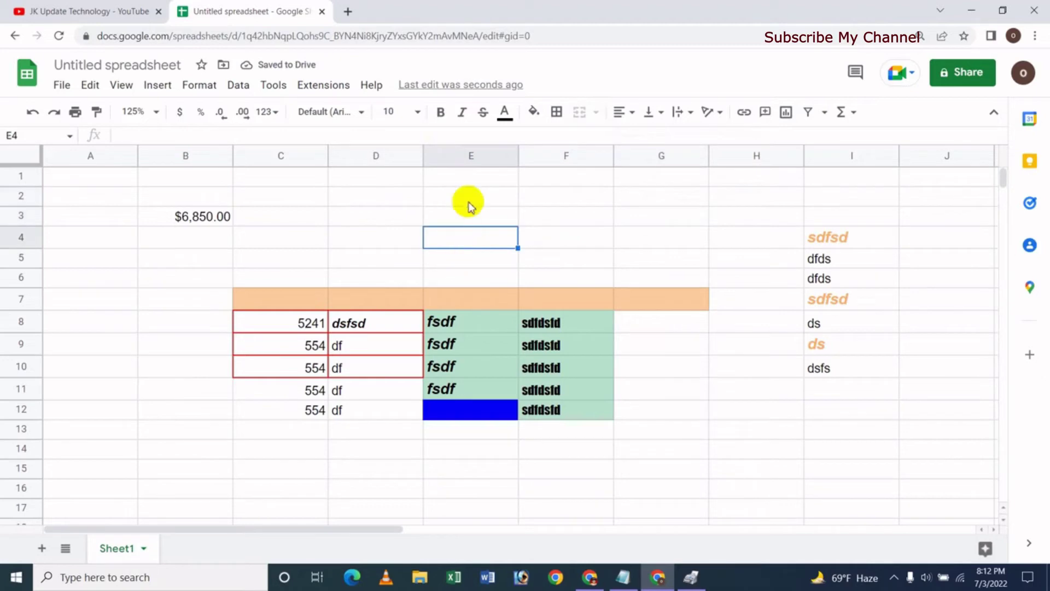
Step: Merge E2:F3 horizontally, then undo that merge
mouse_move(466, 198)
mouse_down()
mouse_move(606, 203)
mouse_move(601, 221)
mouse_up()
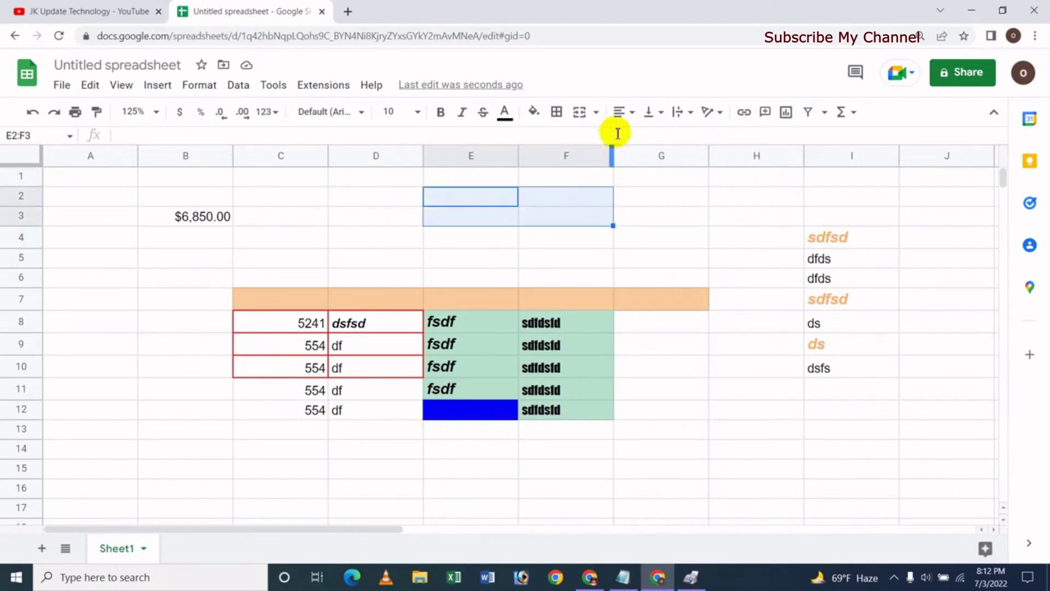
click(597, 112)
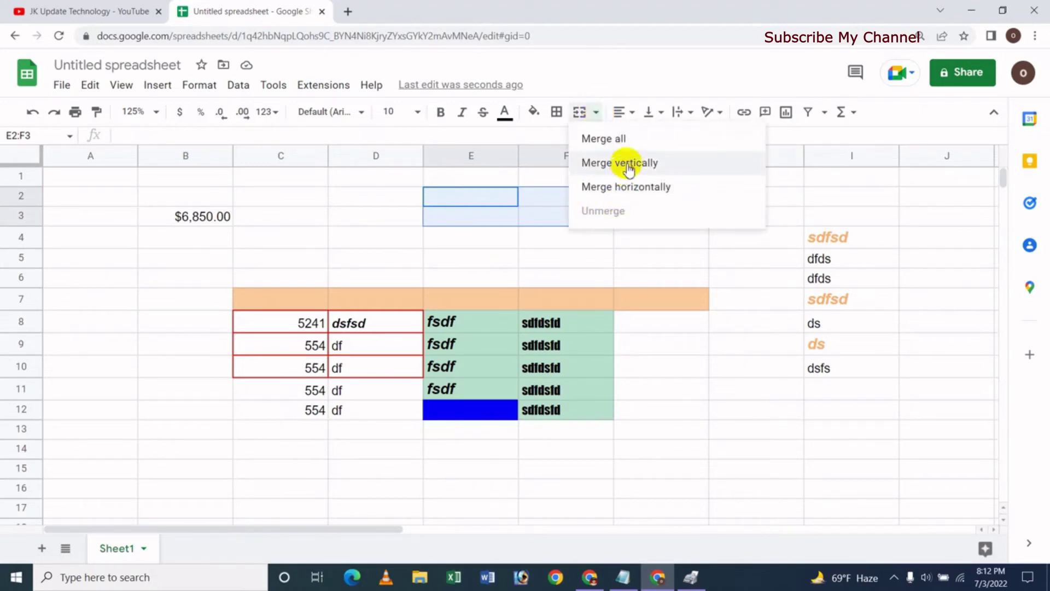
click(629, 165)
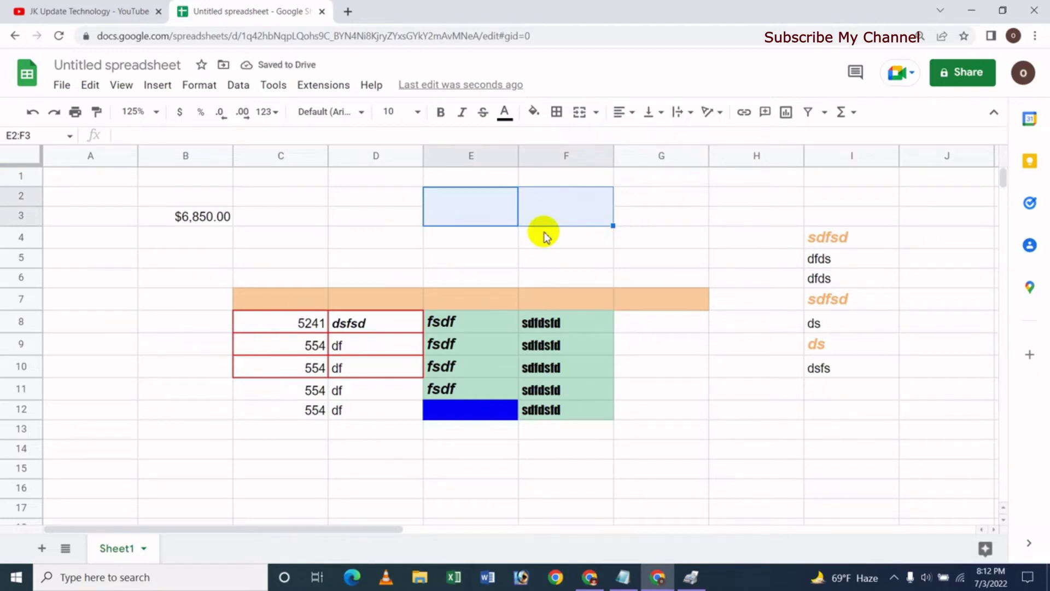
key(ctrl+z)
Step: Merge E2:F3 vertically, then unmerge it back into separate cells
click(528, 239)
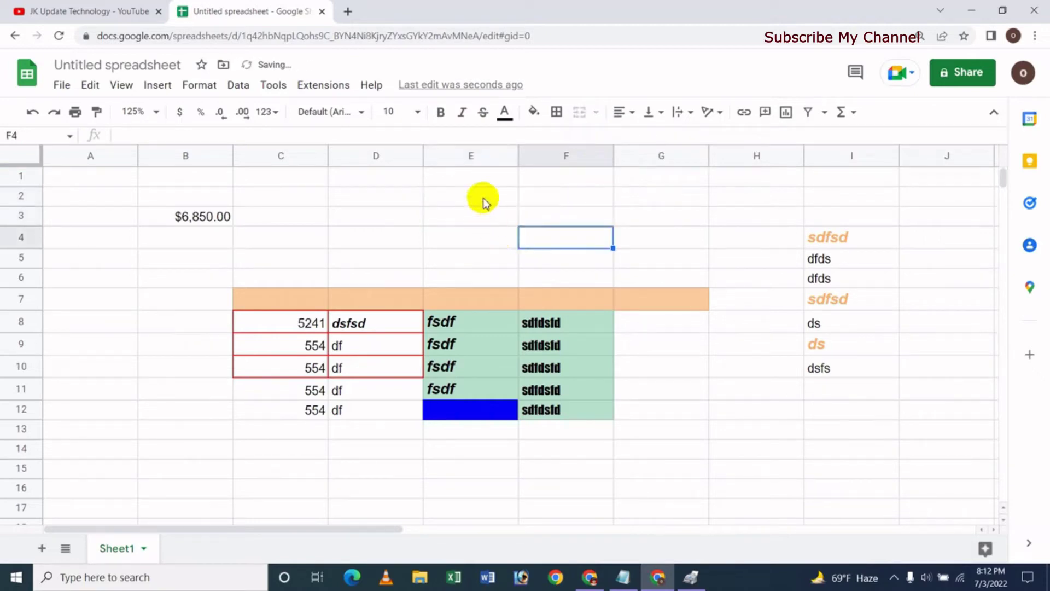
drag(484, 202, 555, 215)
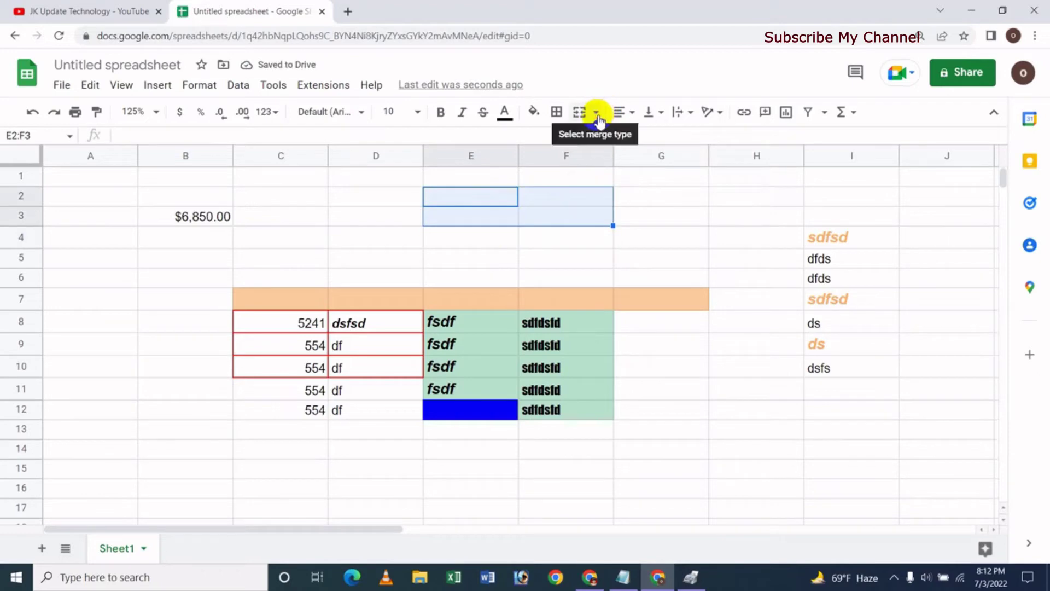
click(597, 113)
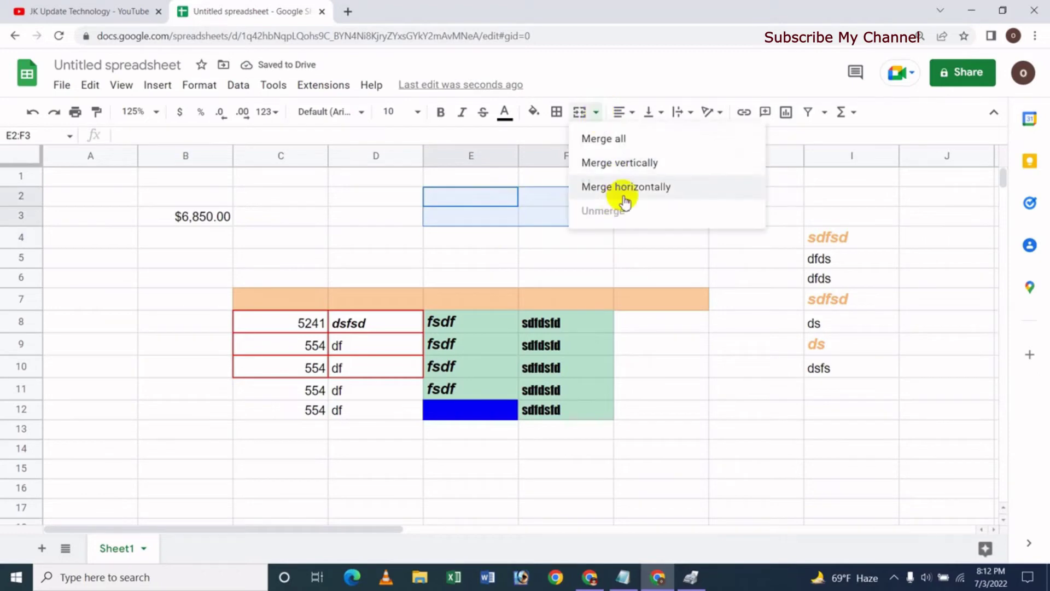
click(655, 192)
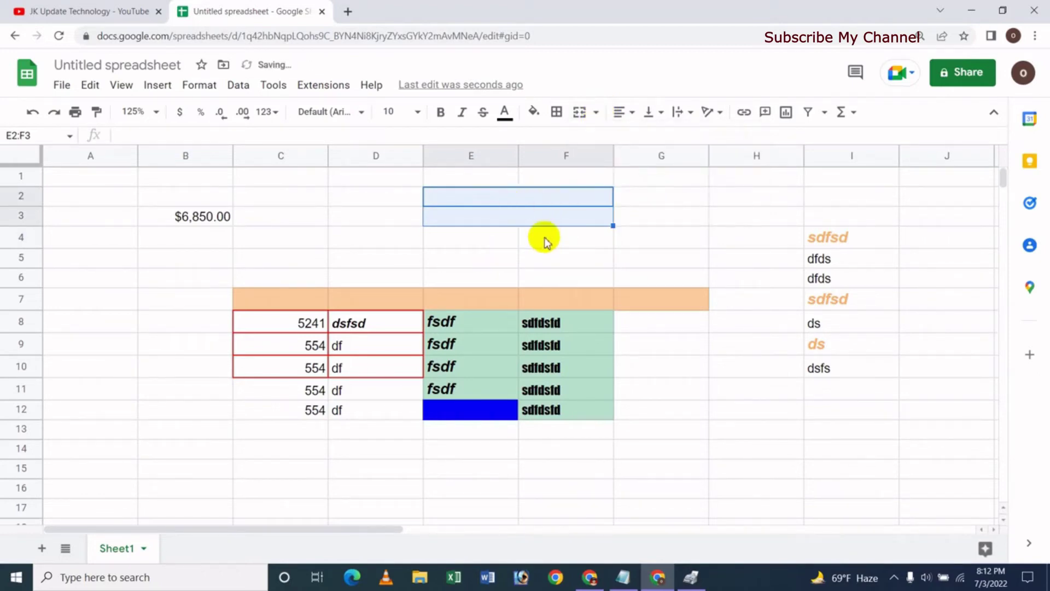
click(596, 112)
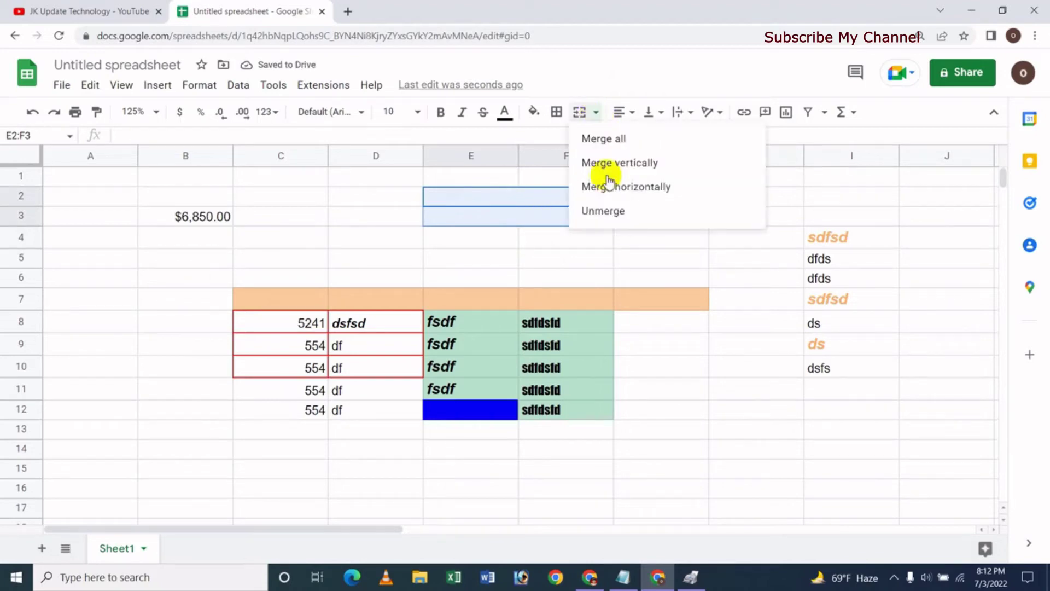
click(618, 212)
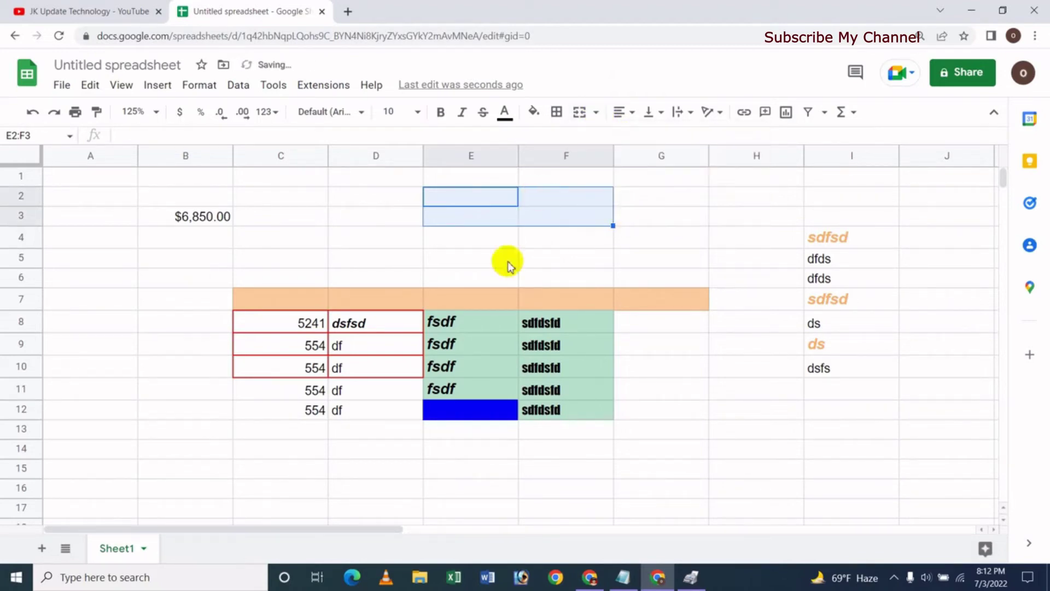
Step: Click through F5, E2:F3, F4 and E2 to confirm the cells are separate
click(530, 257)
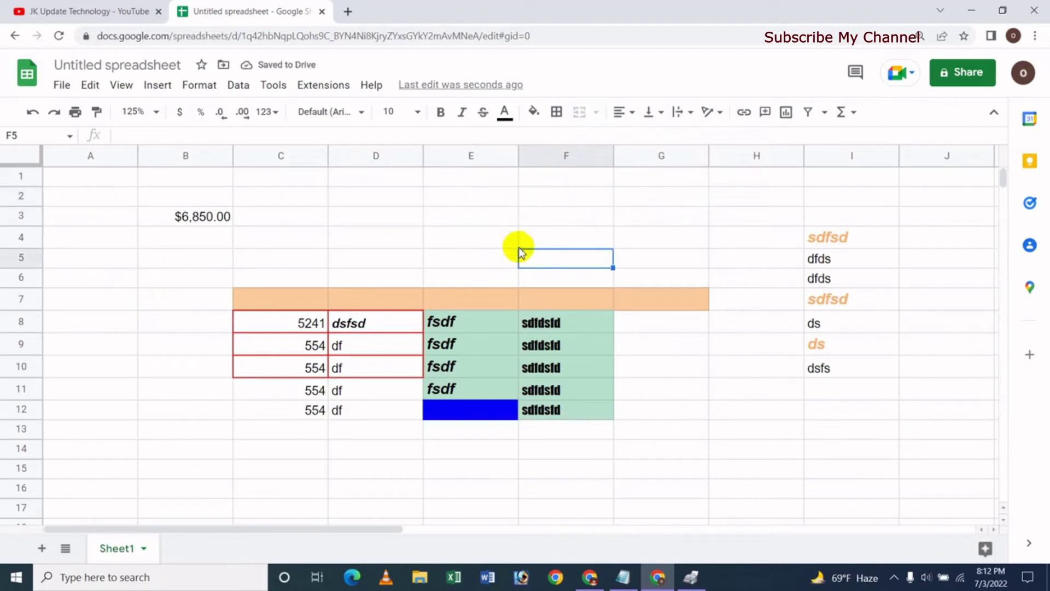
drag(471, 197, 543, 228)
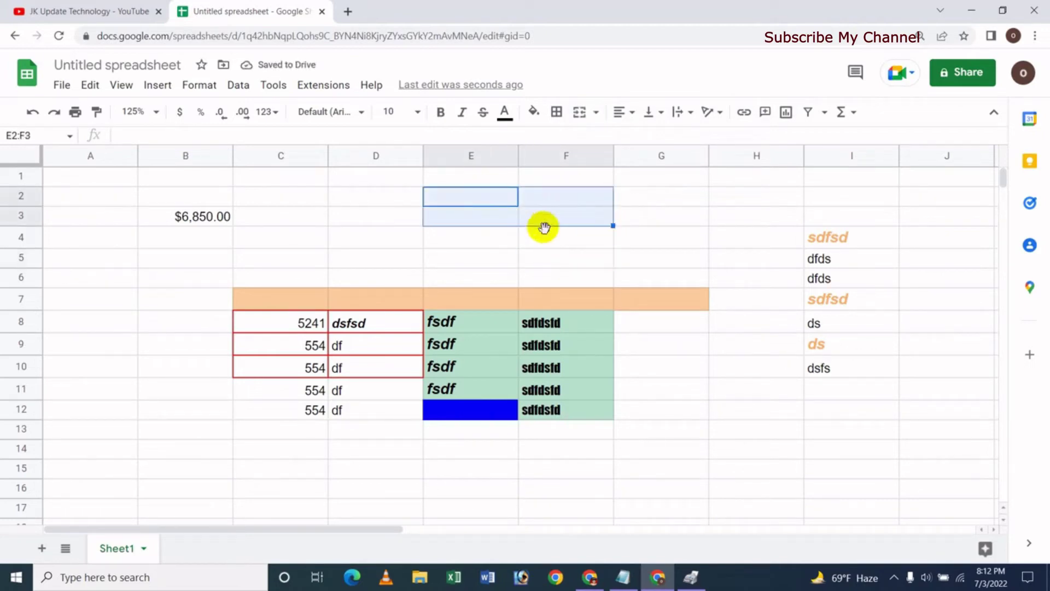
click(547, 229)
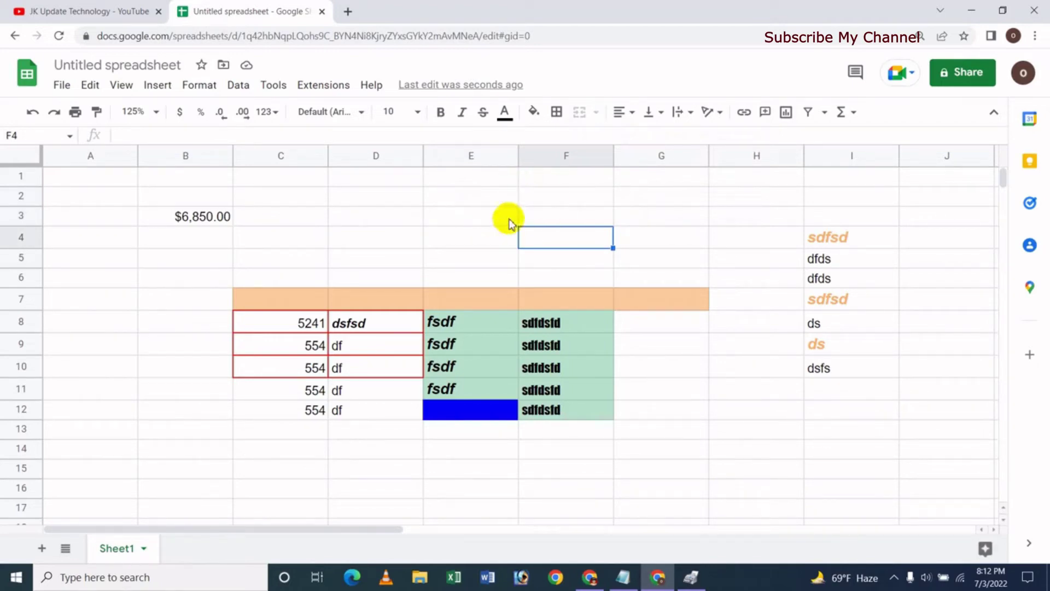
click(487, 197)
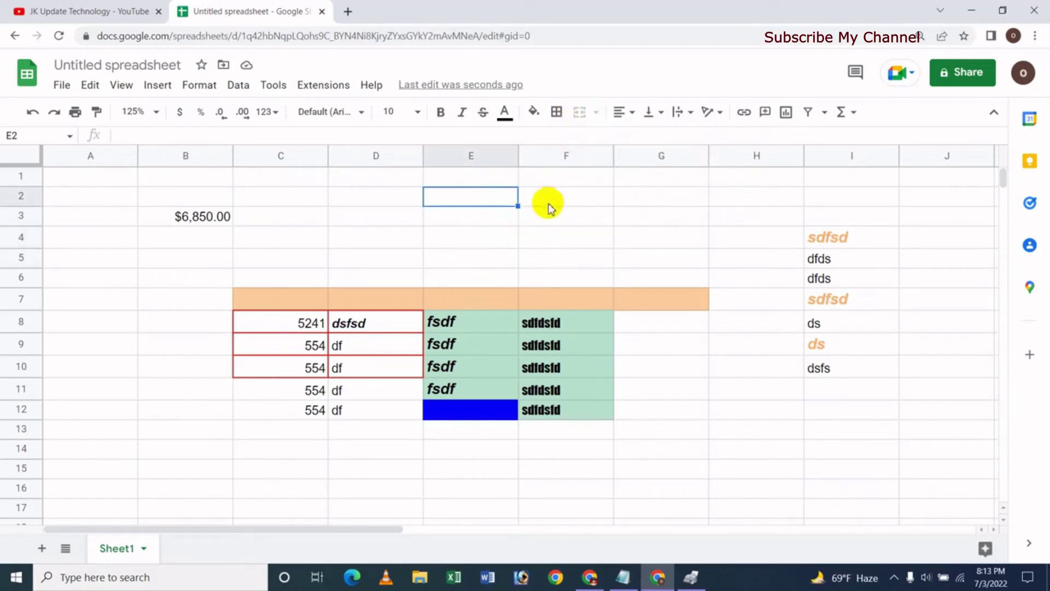
click(631, 117)
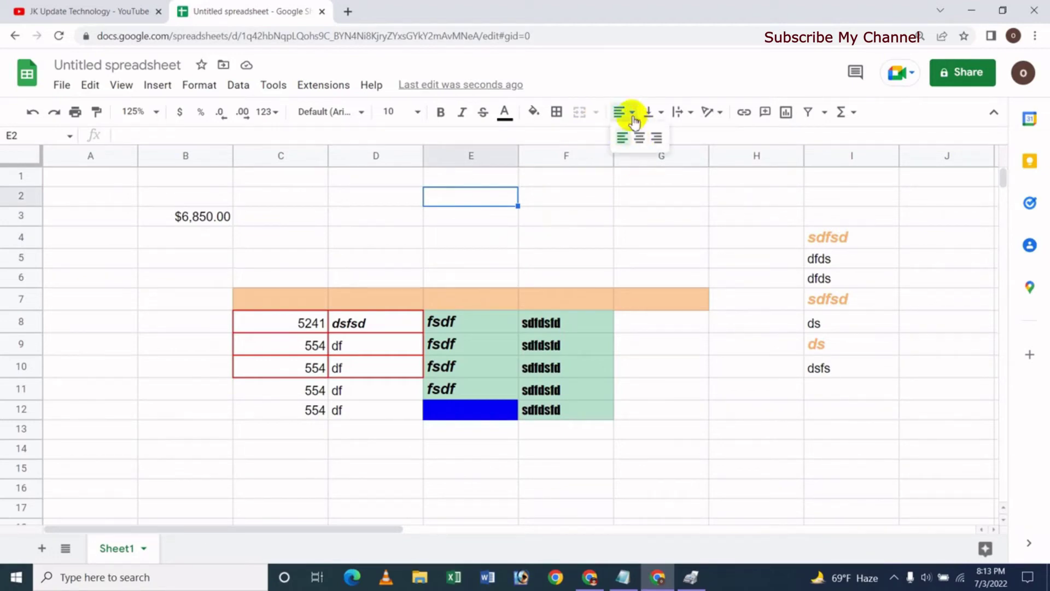
click(601, 222)
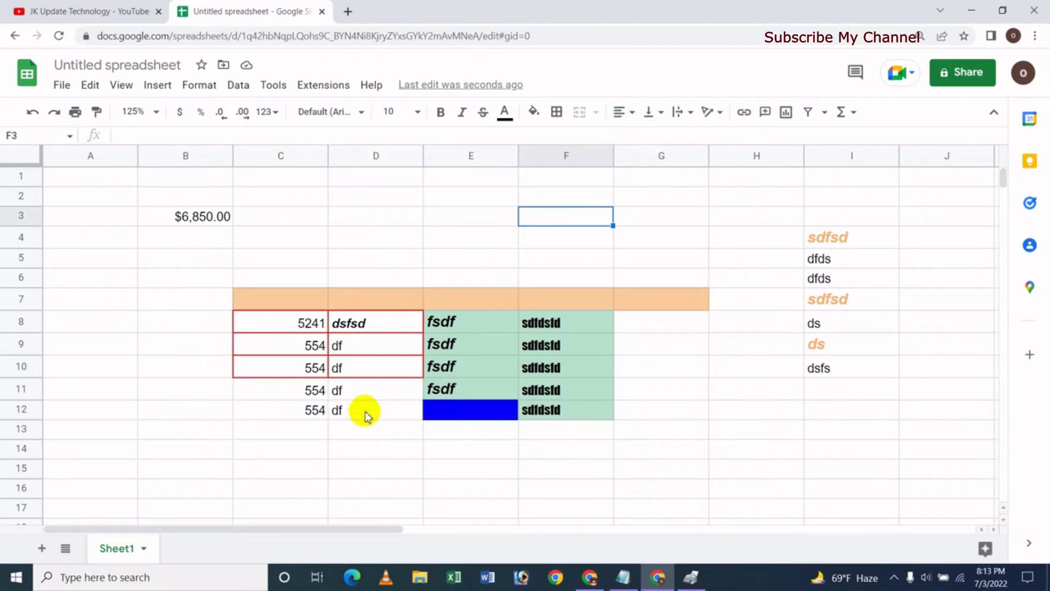
click(202, 370)
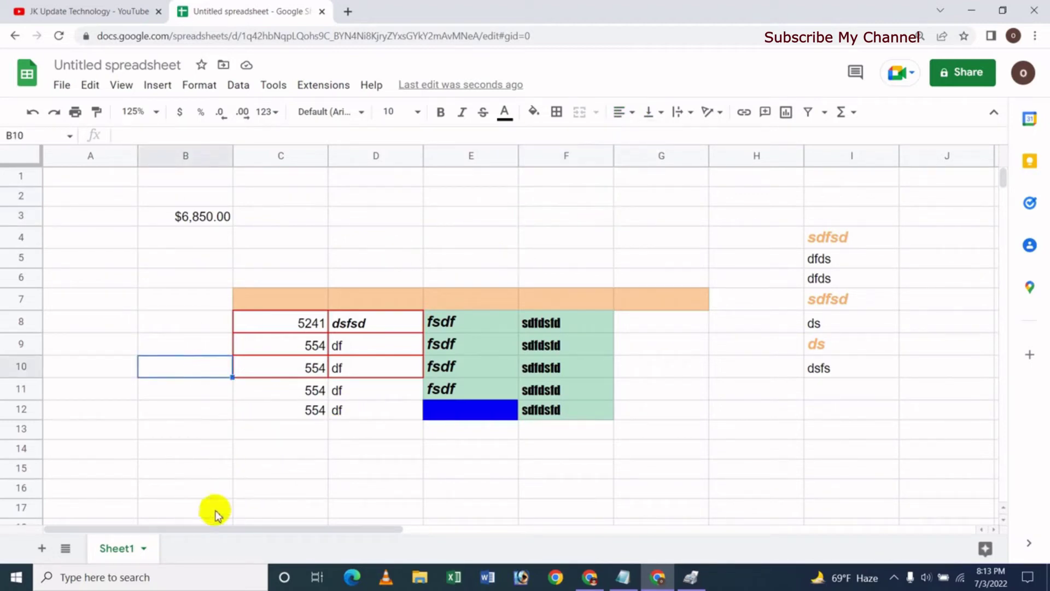
Step: Add a new Sheet2, switch to it and place the cursor in B4
click(42, 548)
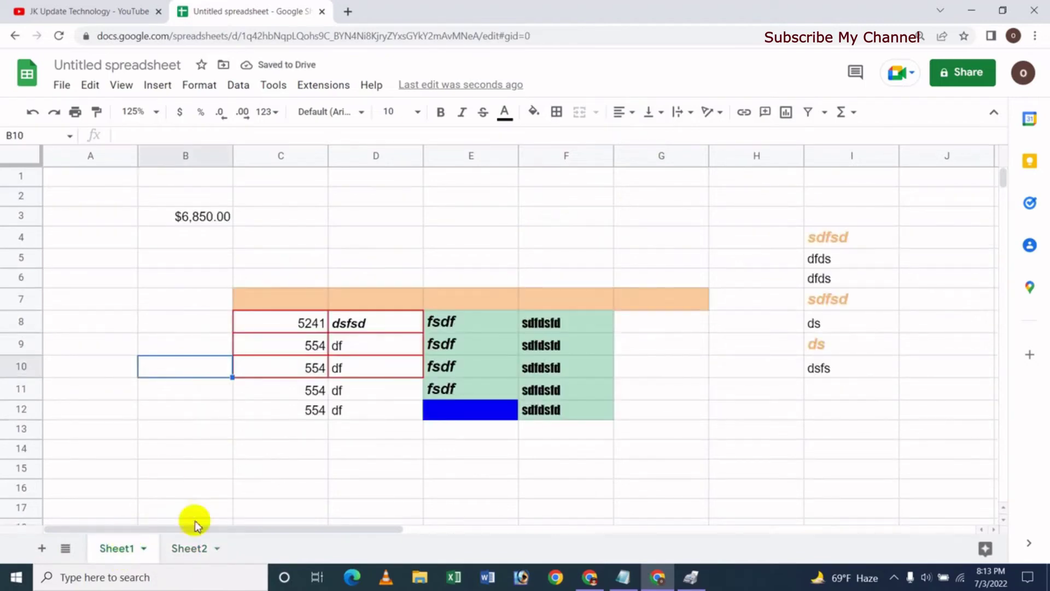
click(200, 548)
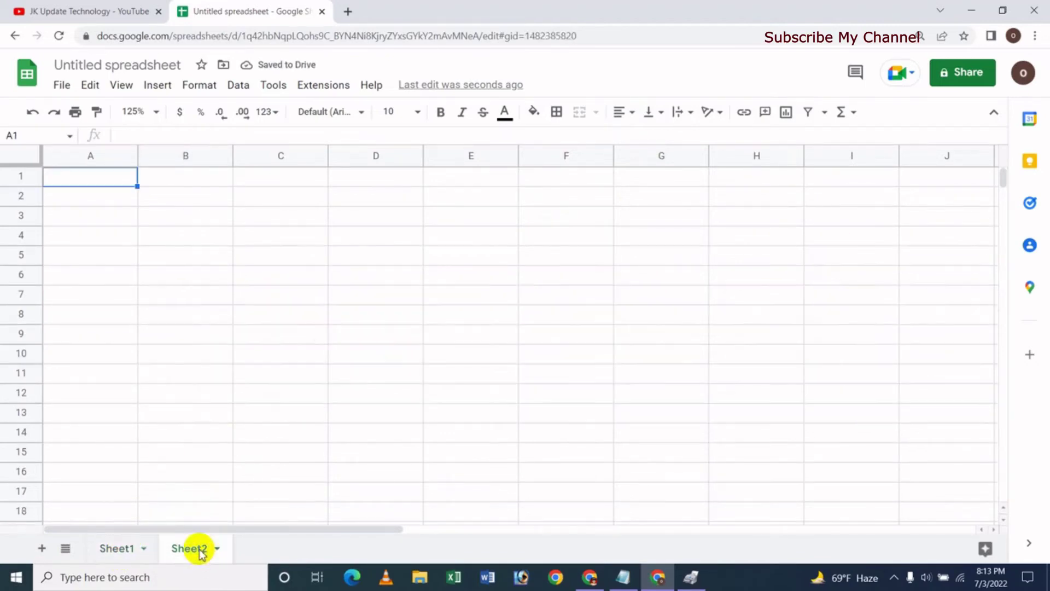
click(283, 236)
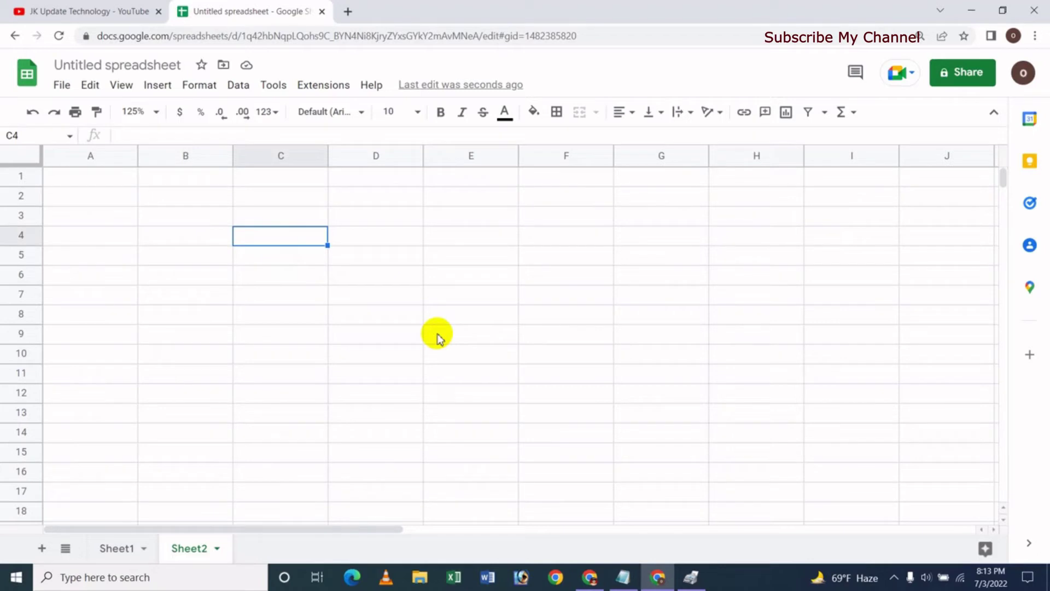
key(Left)
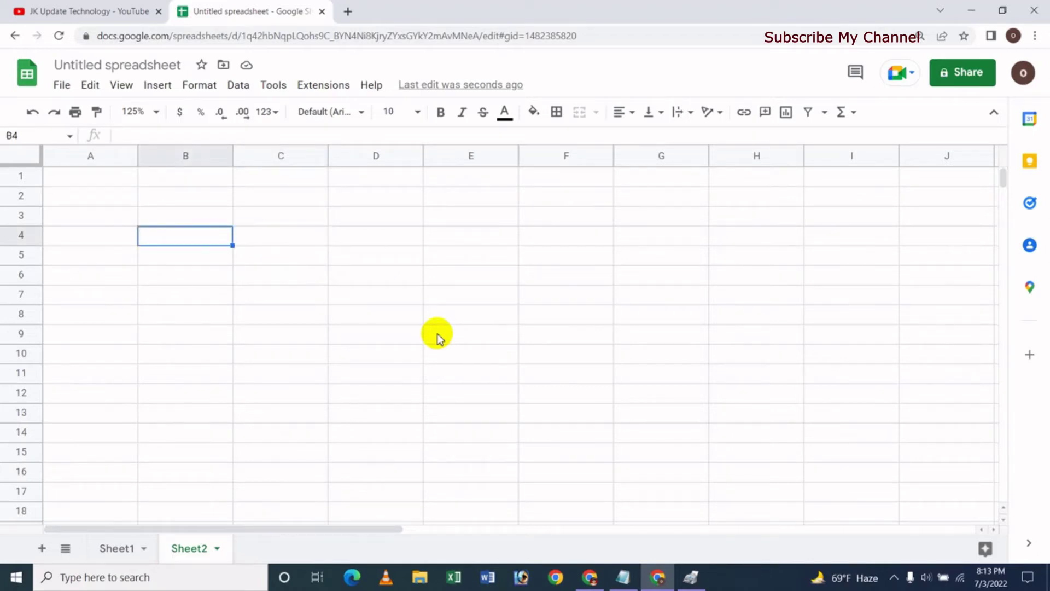
Step: Enter the names jasim, karim and hasan in B4:B6
text(jasim)
key(Return)
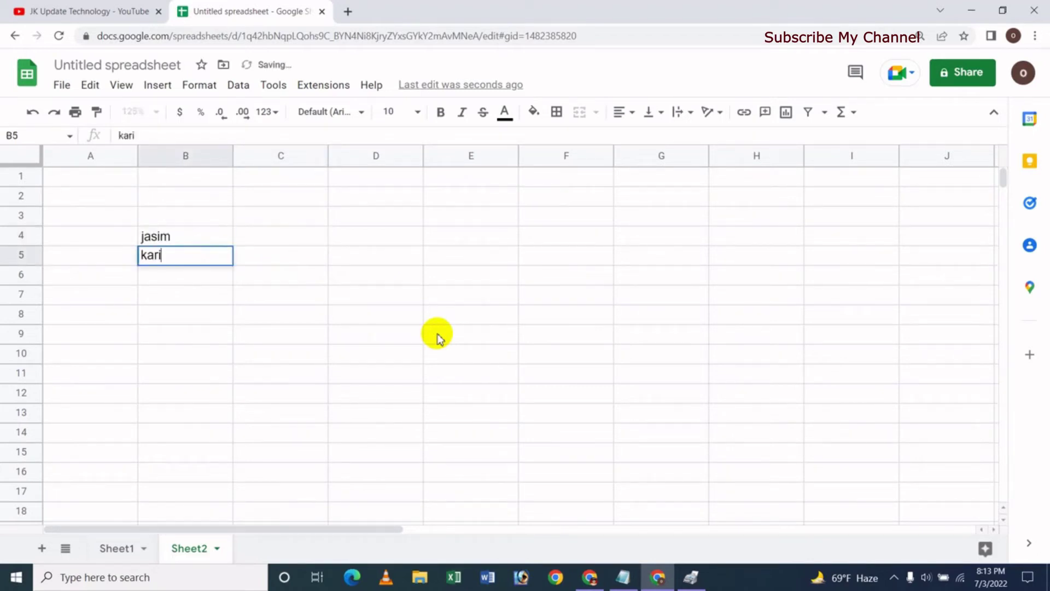
text(m)
key(Return)
key(Return)
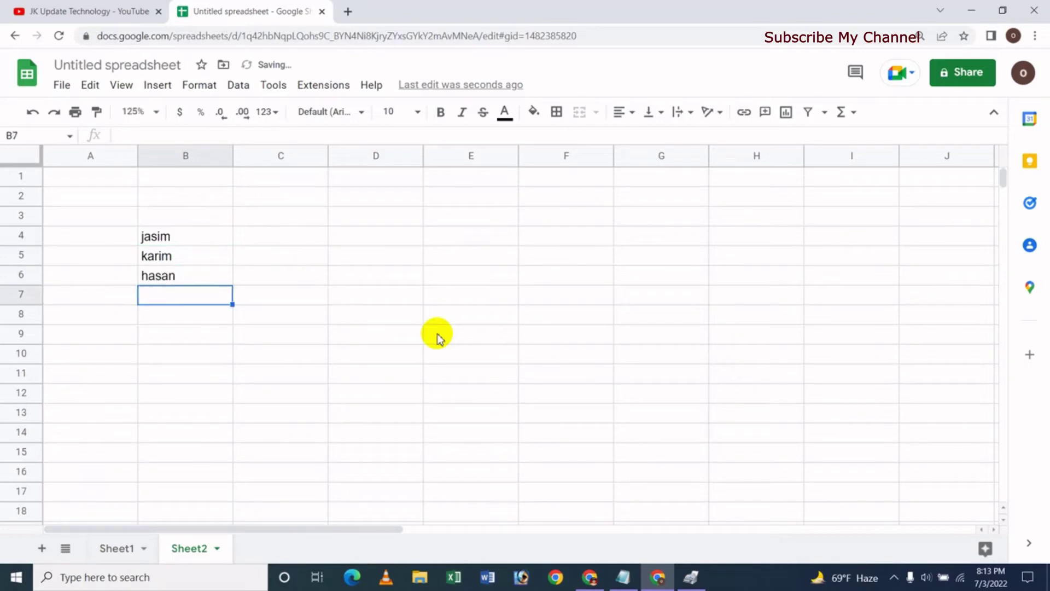
key(Up)
key(Up)
key(Up)
Step: Enter the cities gazipur, dhaka and kurigram in C4:C6
key(Right)
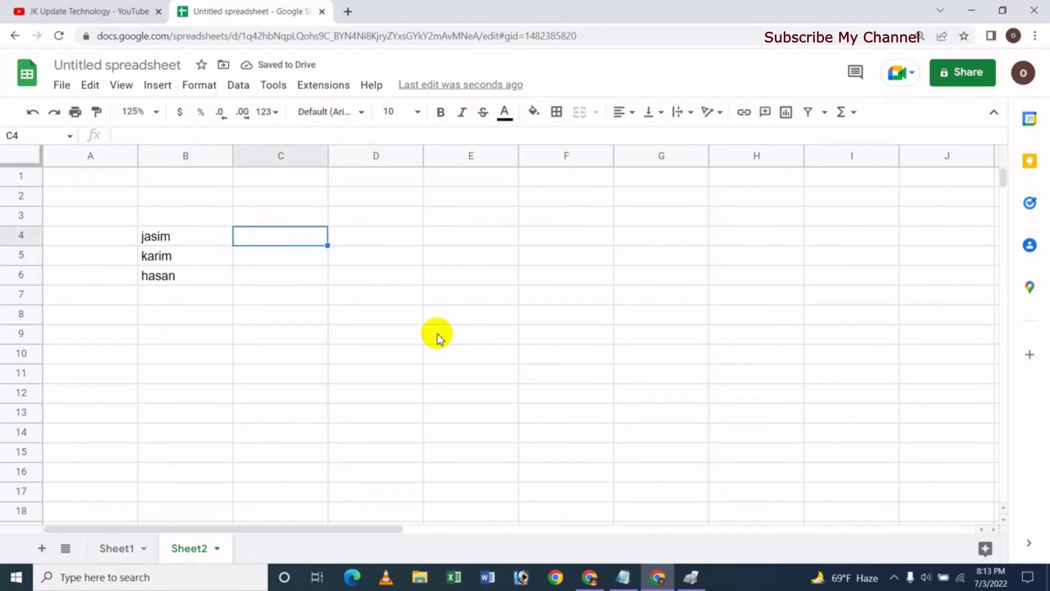
text(gazipur)
key(Return)
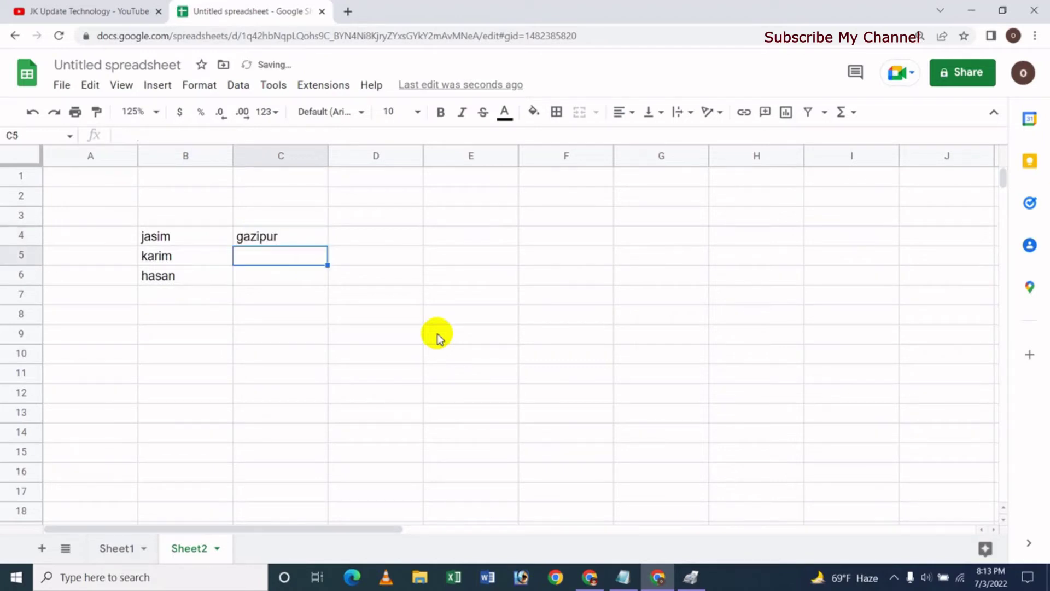
key(Return)
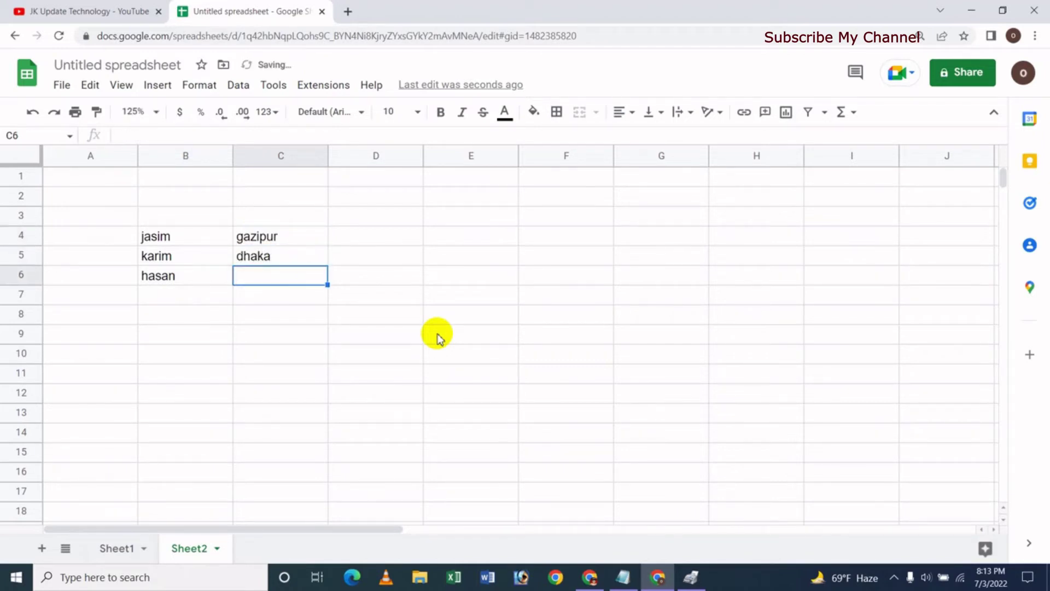
key(Return)
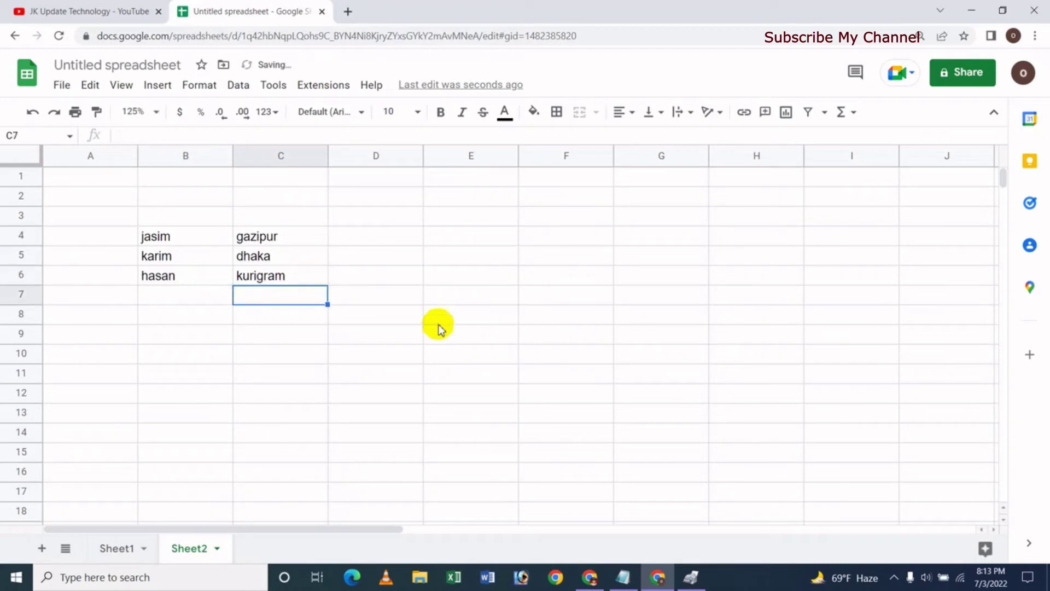
click(162, 321)
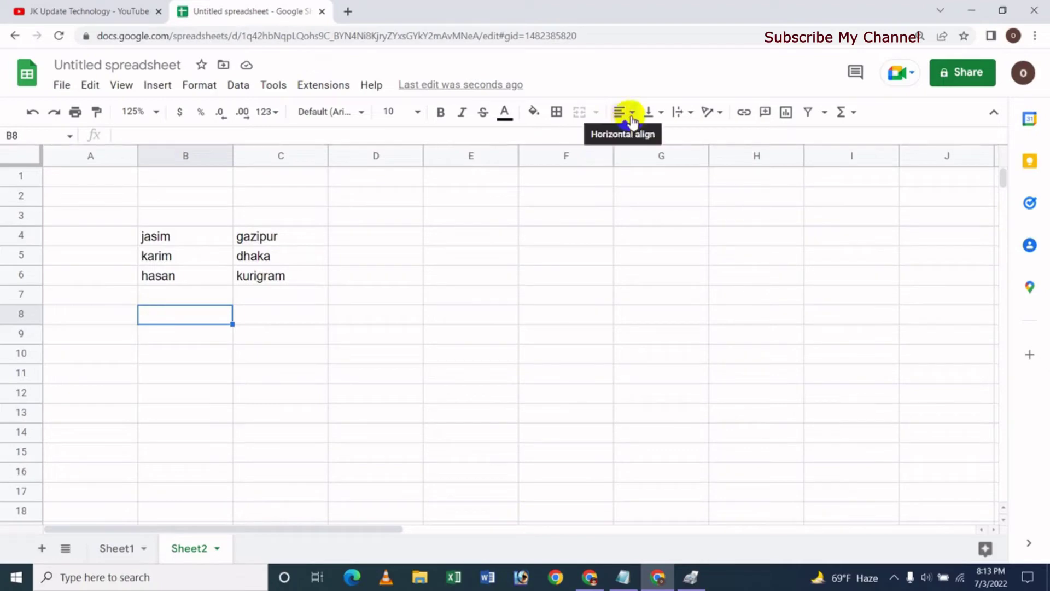
click(290, 320)
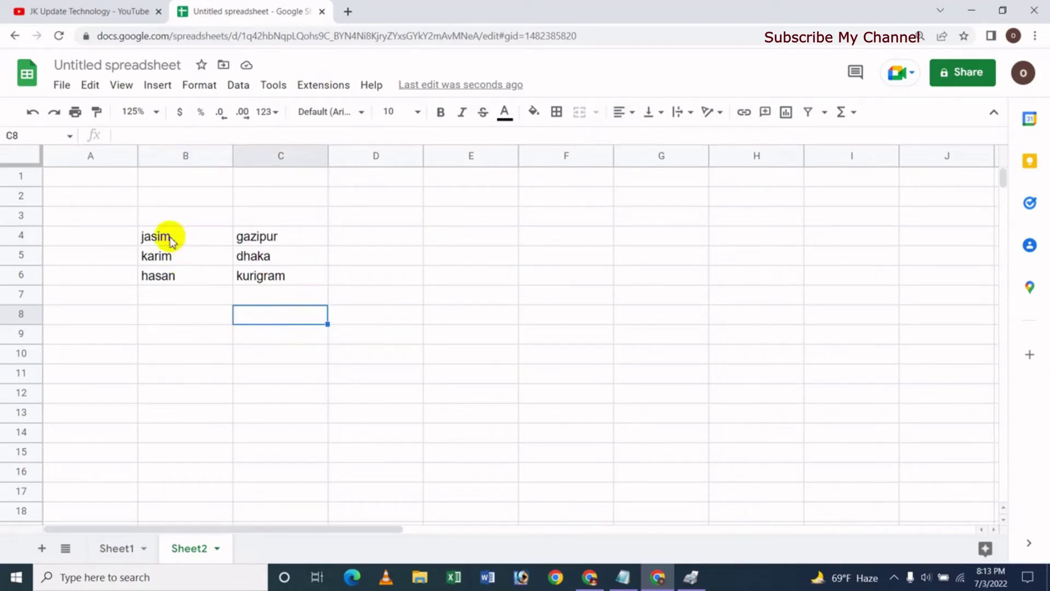
Step: Align B4:C6 centre, then right, and finally left
drag(171, 240, 263, 275)
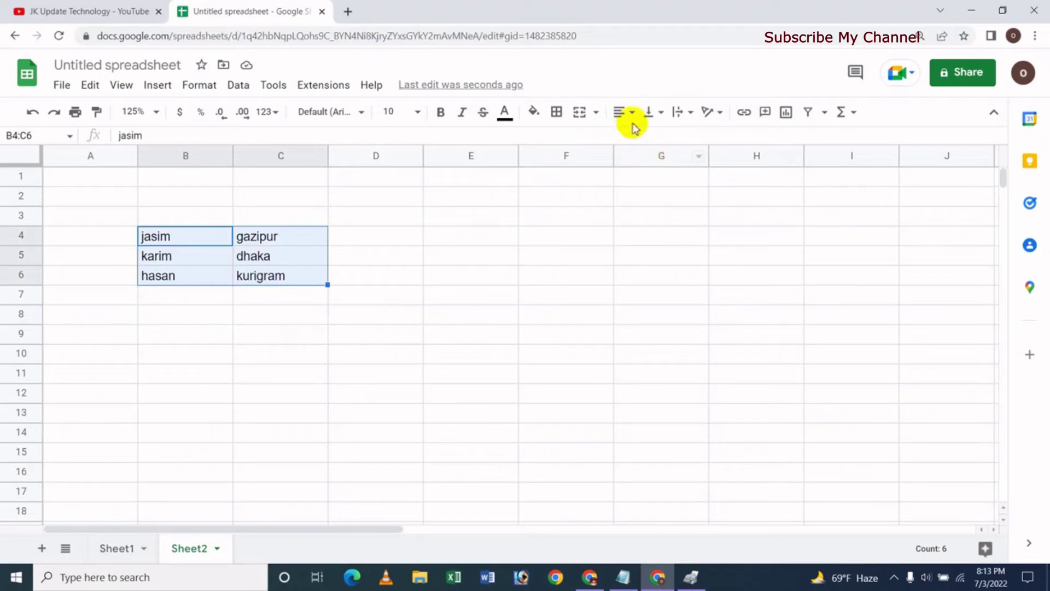
click(632, 114)
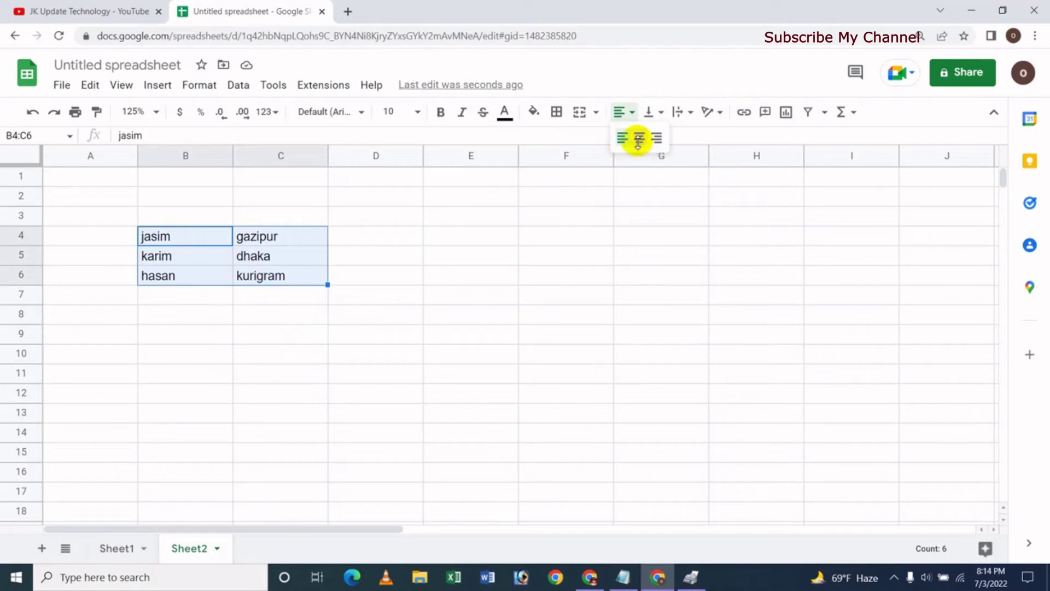
click(640, 141)
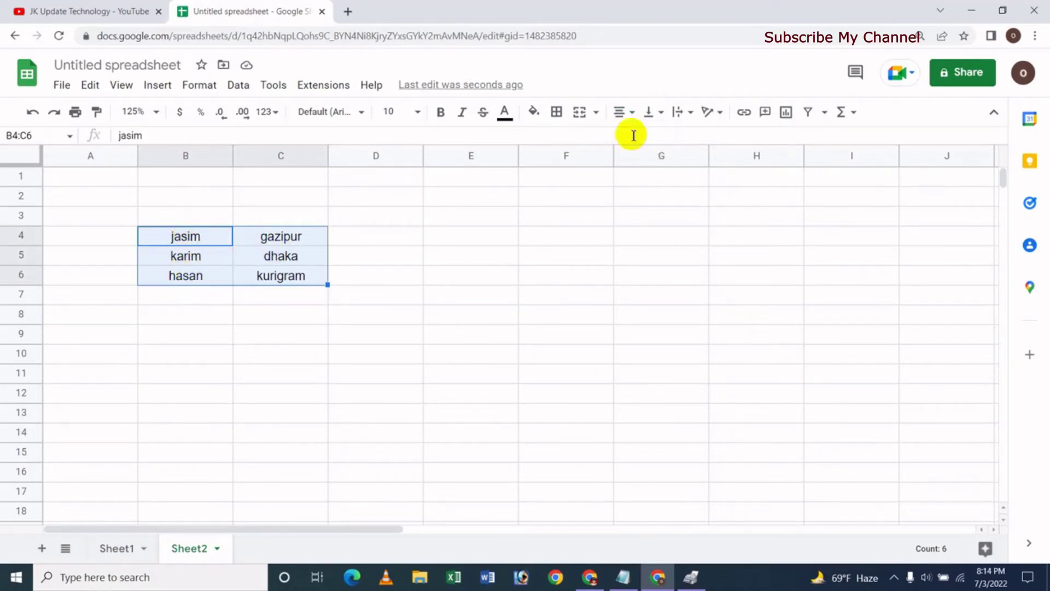
click(628, 112)
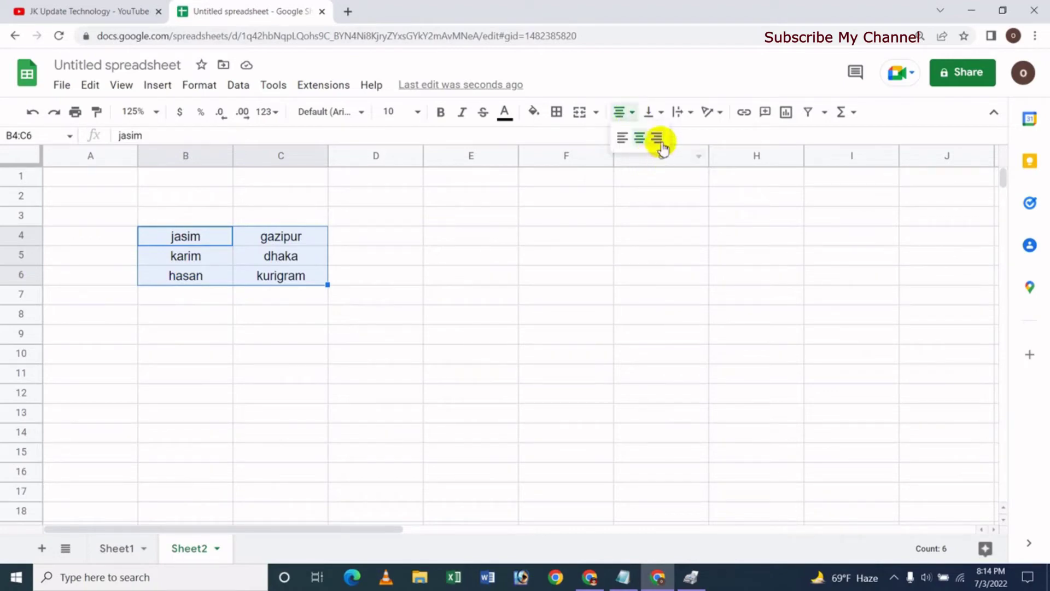
click(658, 139)
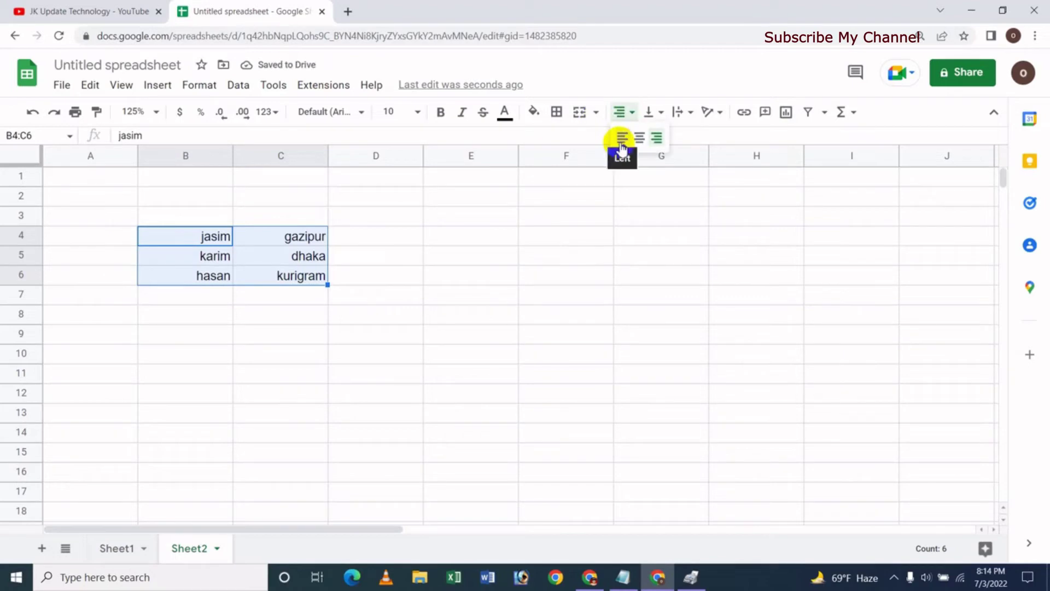
click(622, 138)
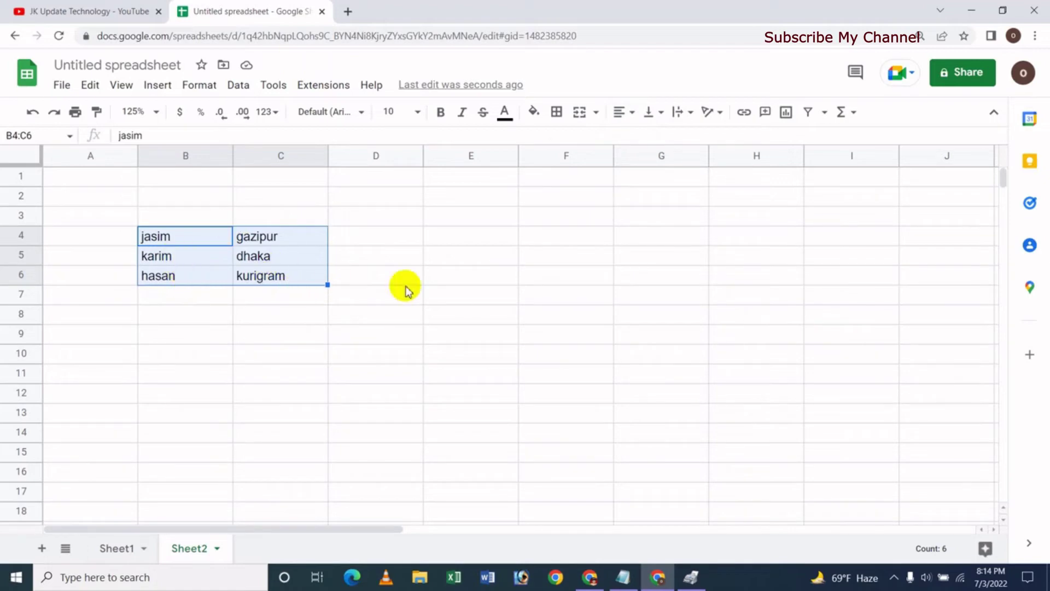
click(661, 114)
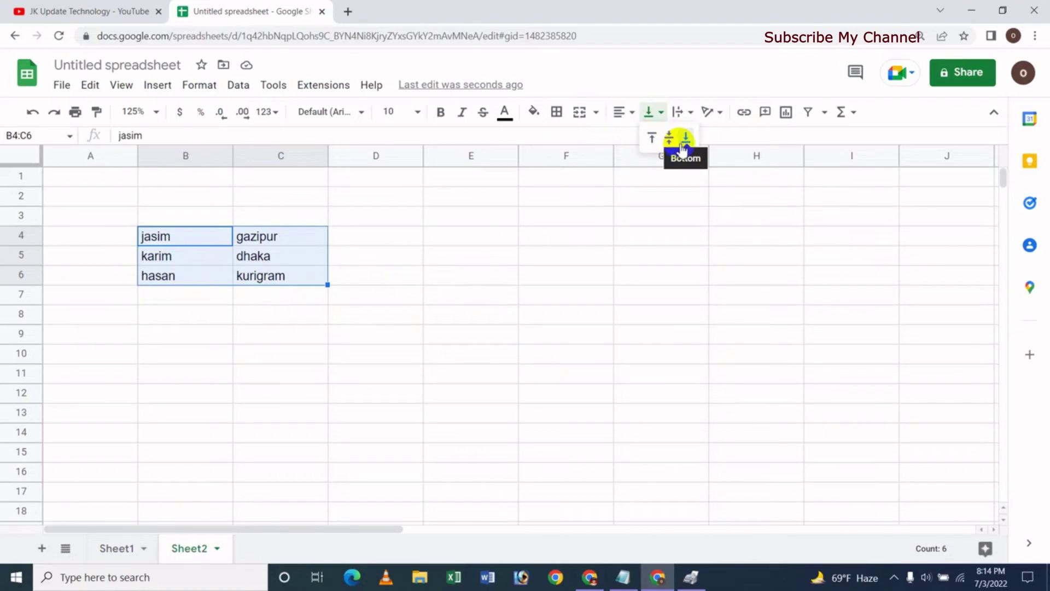
click(156, 337)
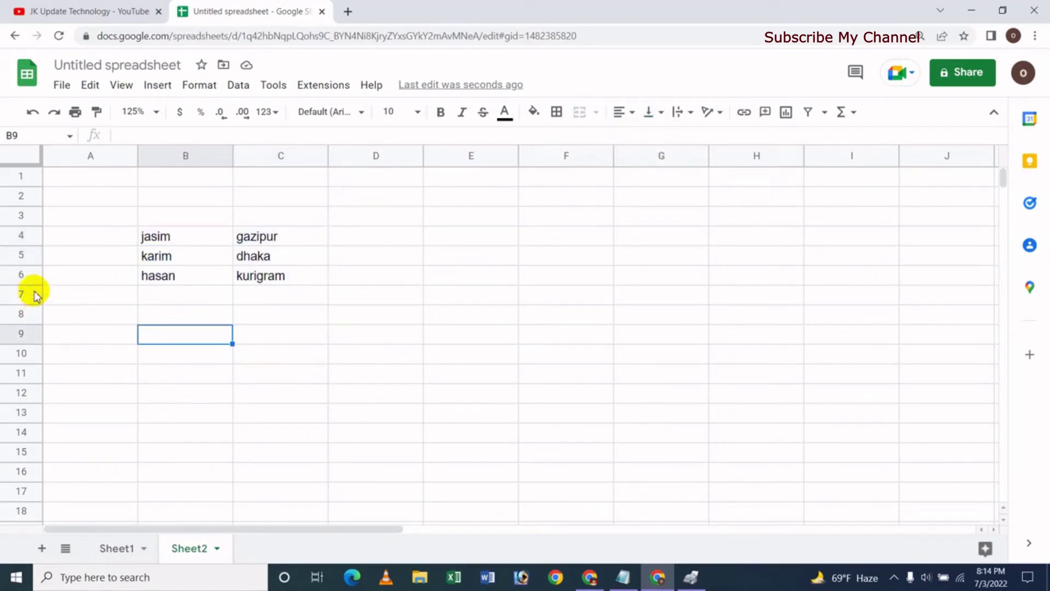
Step: Make row 6 taller and select the name in B6
drag(32, 282, 42, 315)
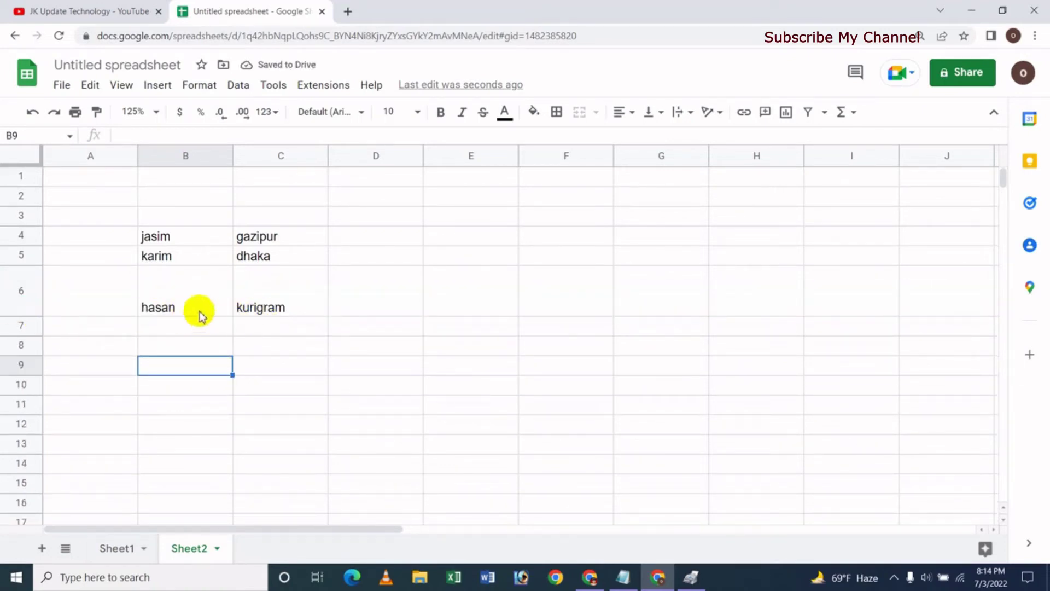
drag(180, 300, 262, 306)
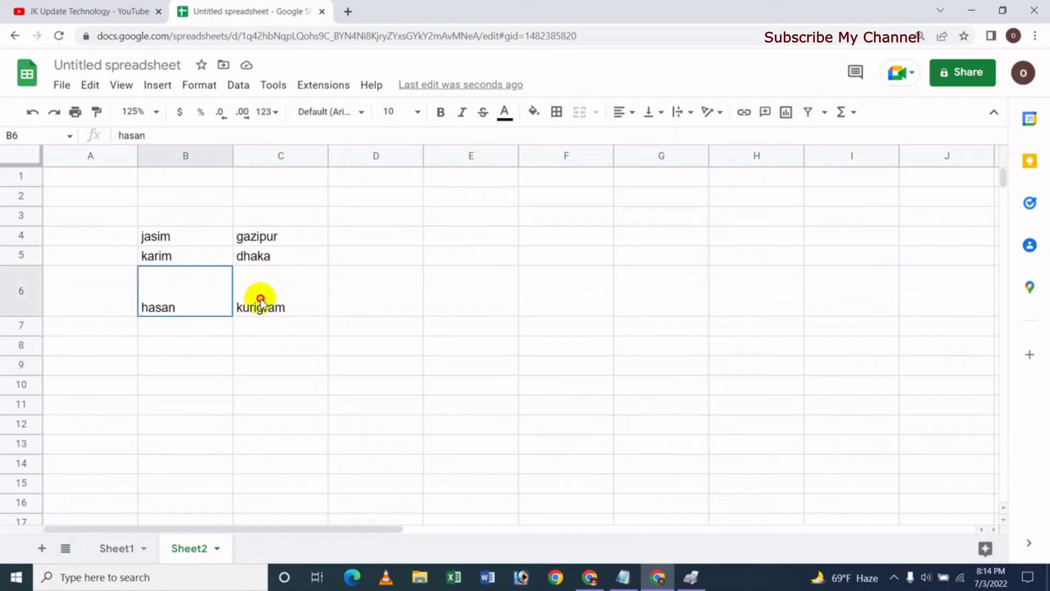
click(277, 350)
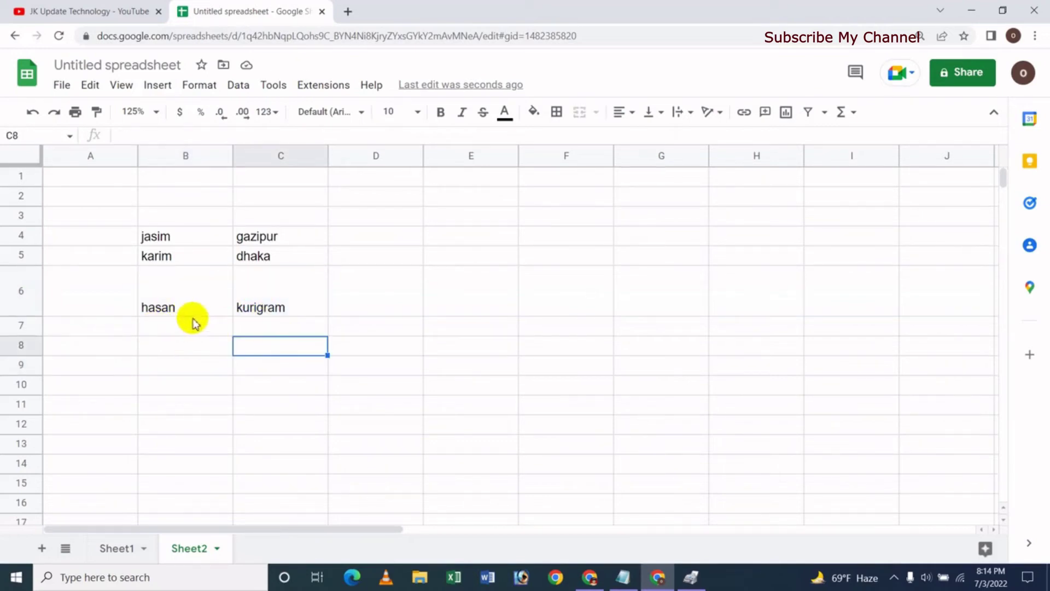
click(183, 298)
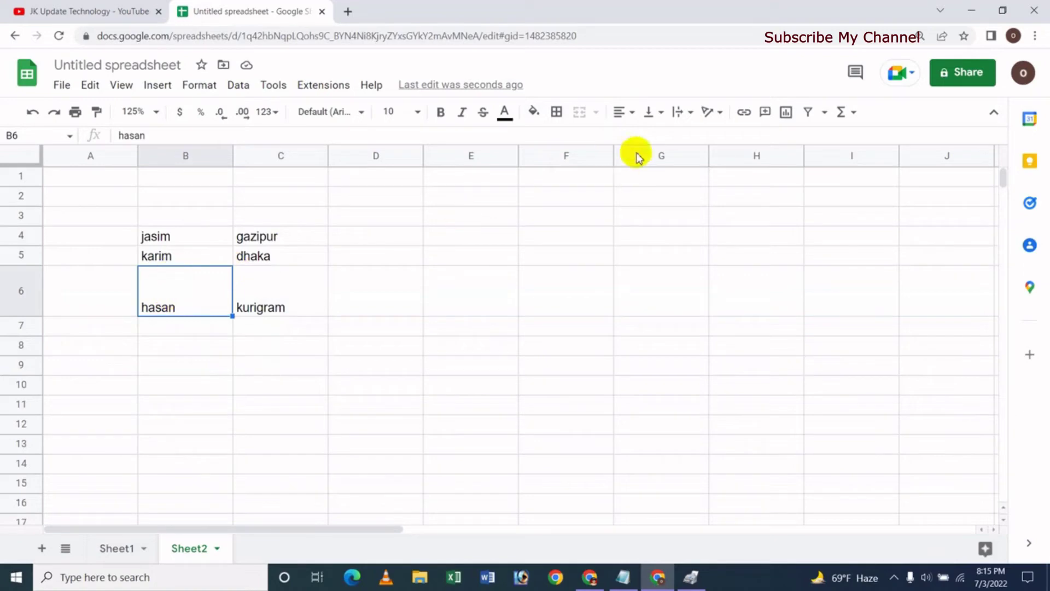
Step: Set B6 to top, then middle vertical alignment, finally leaving it bottom-aligned
click(661, 113)
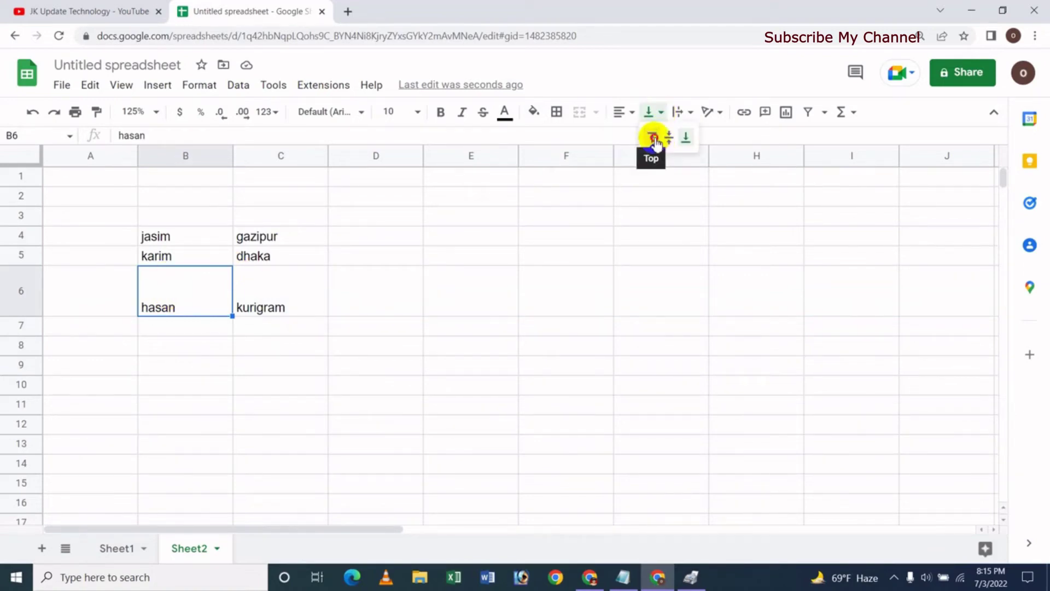
click(653, 138)
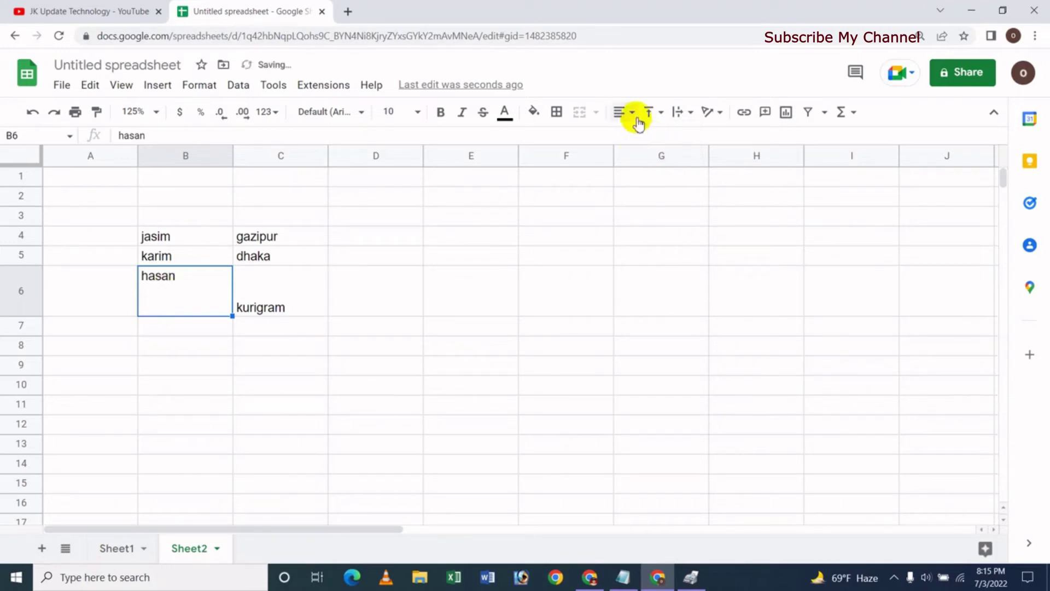
click(656, 112)
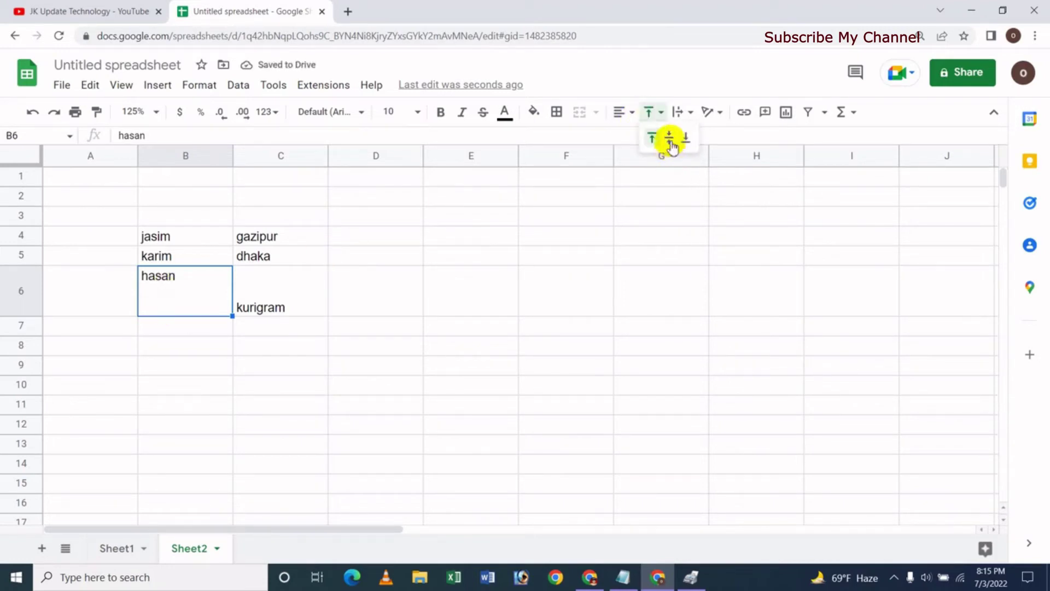
click(668, 138)
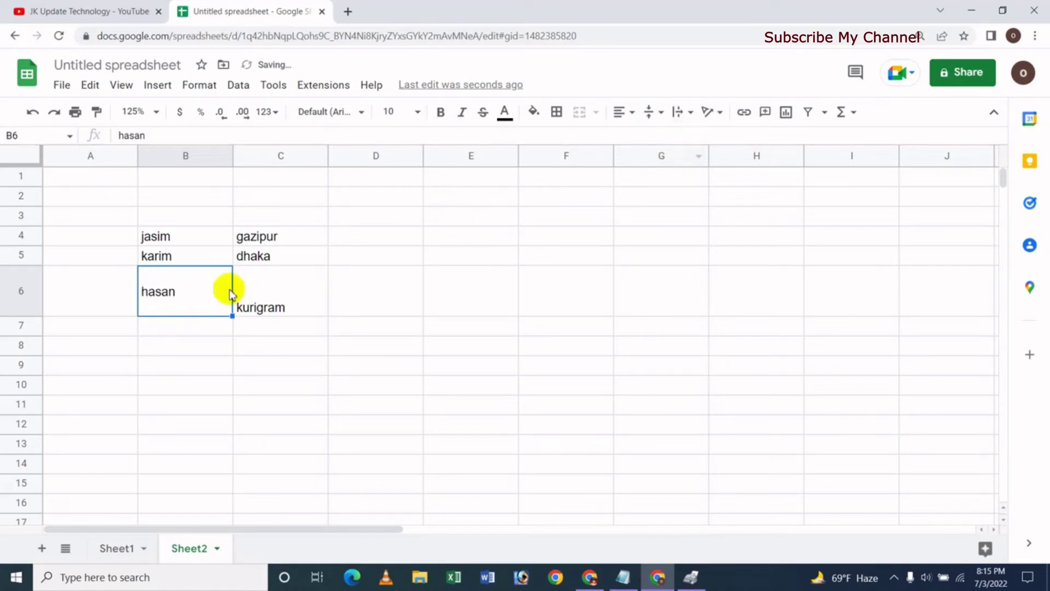
click(660, 112)
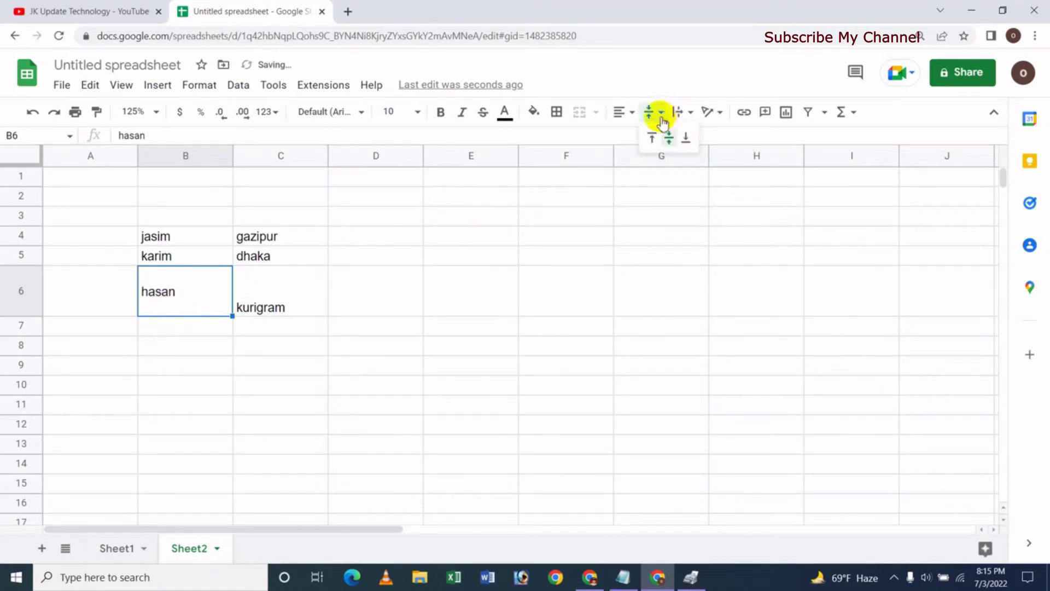
click(682, 137)
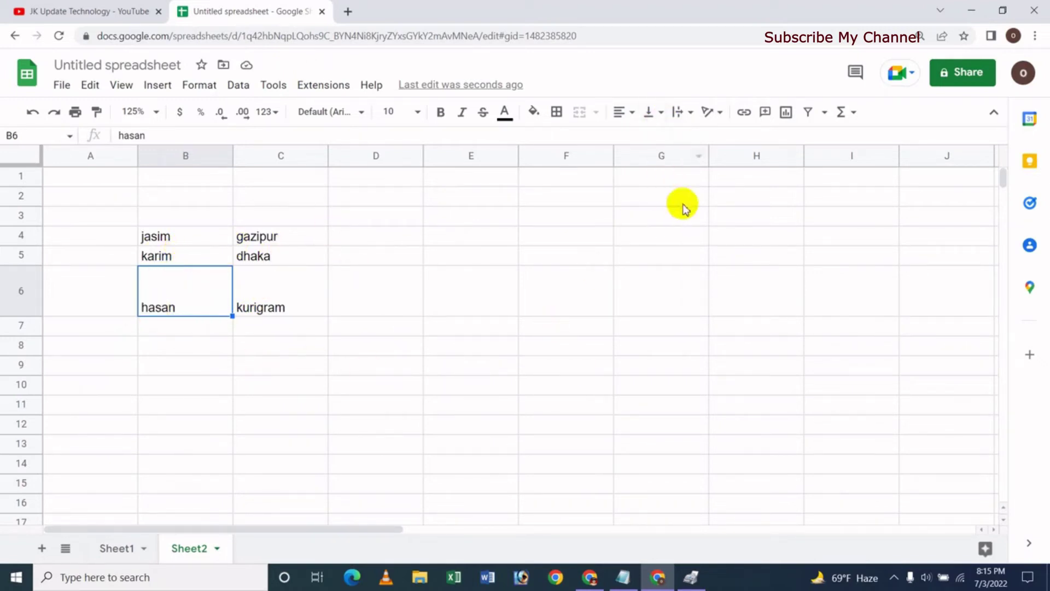
click(692, 114)
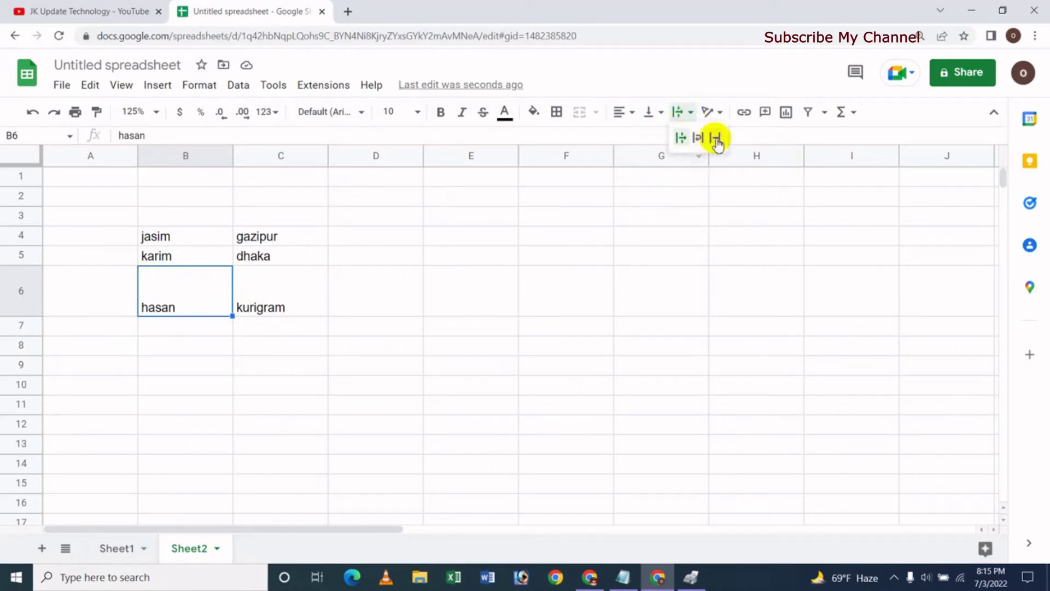
Step: Type a person's long full name into D8 so it spills into E8
click(402, 348)
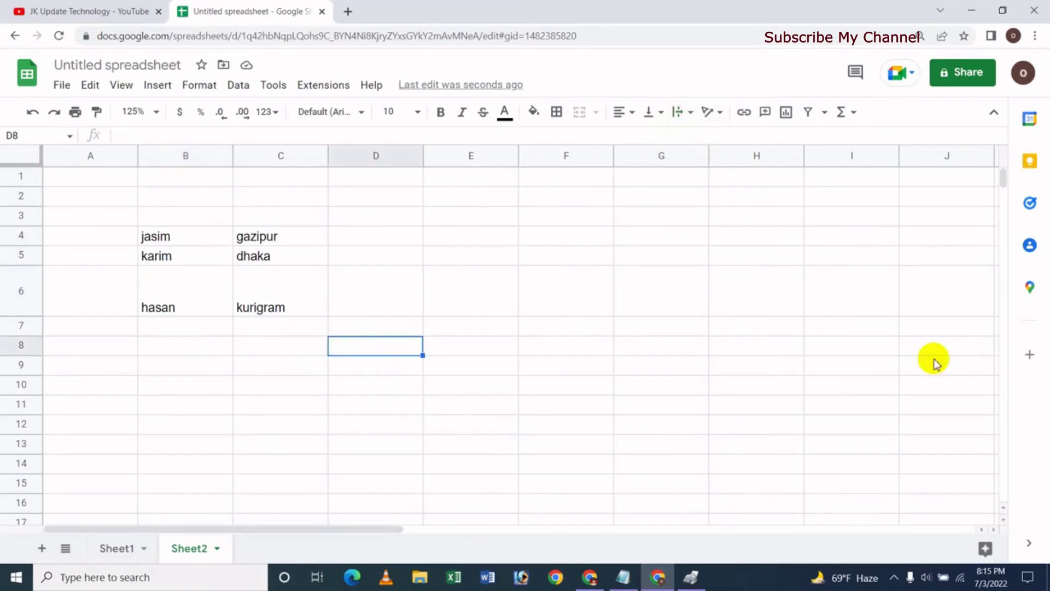
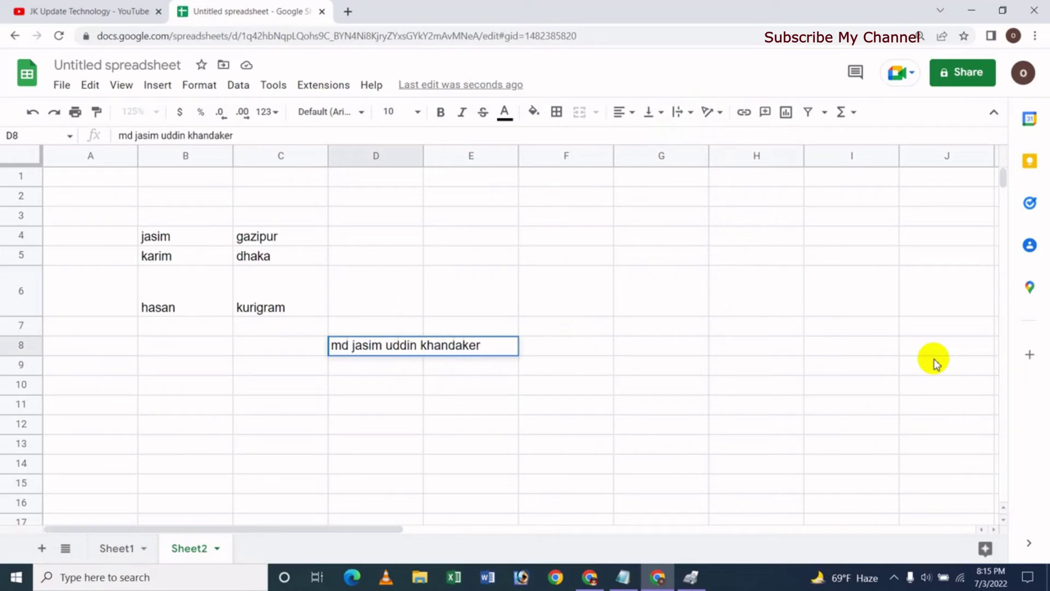
key(Return)
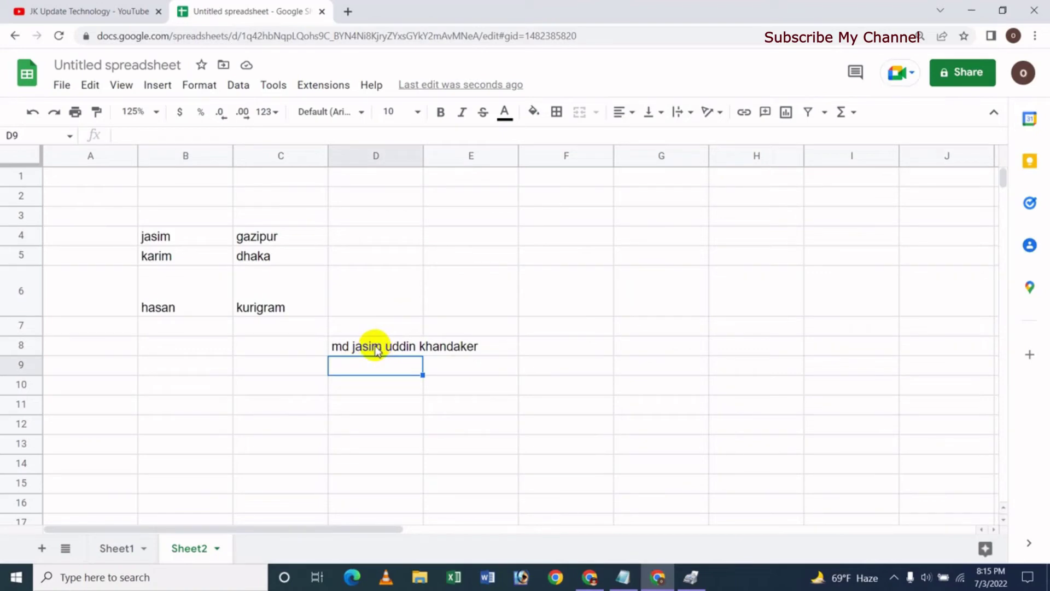
click(377, 350)
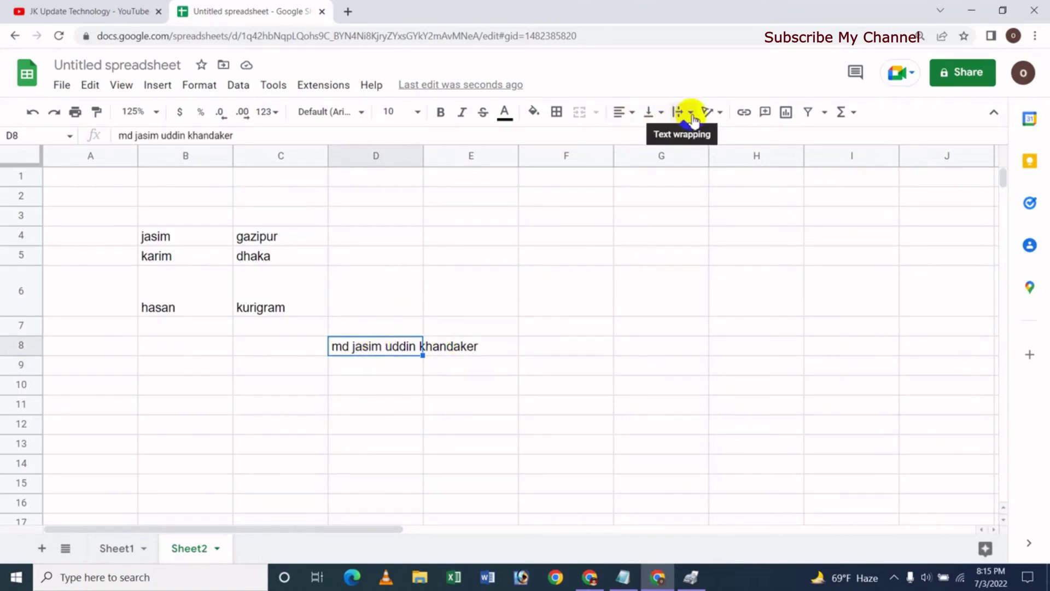
Step: Apply Wrap, then Clip text wrapping to the name in D8
click(692, 115)
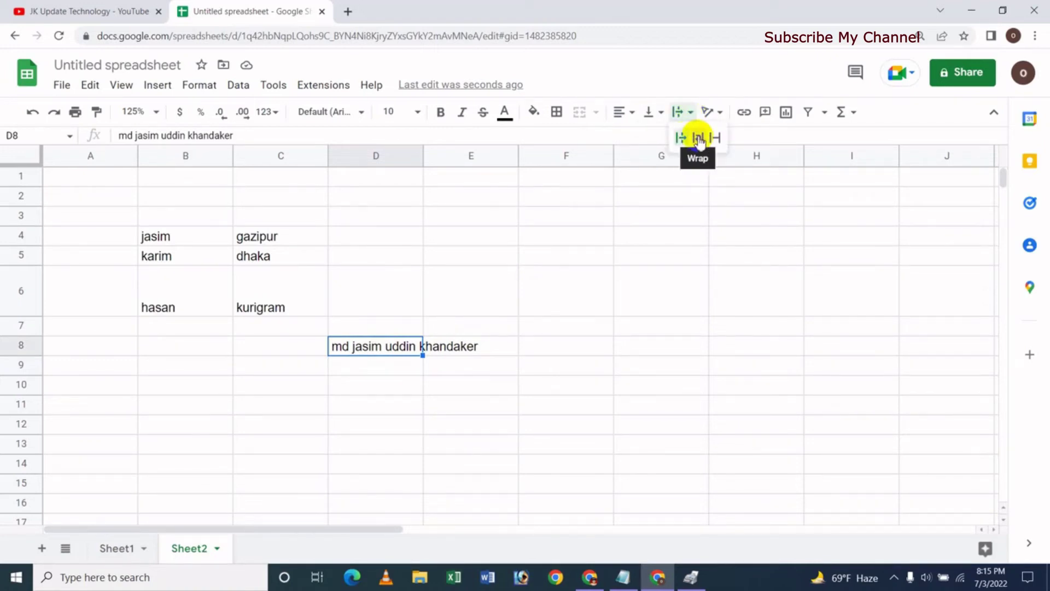
click(698, 138)
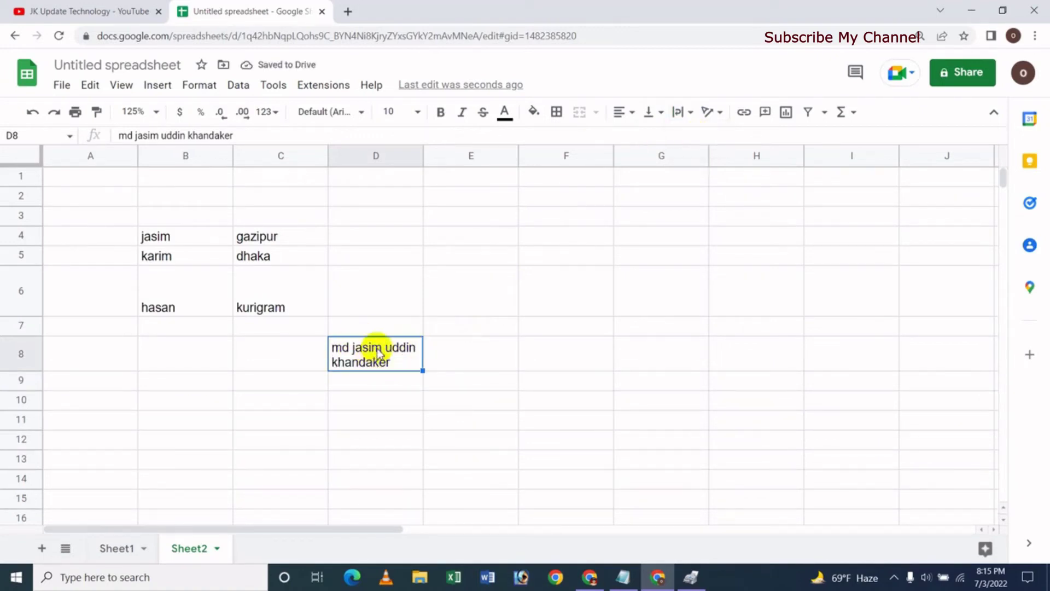
click(691, 112)
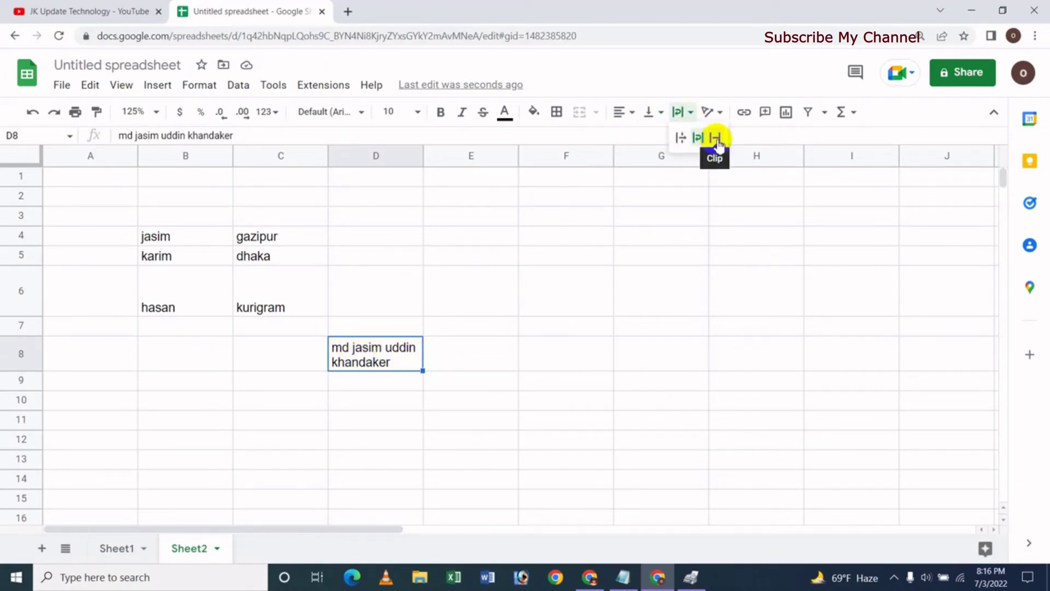
click(716, 139)
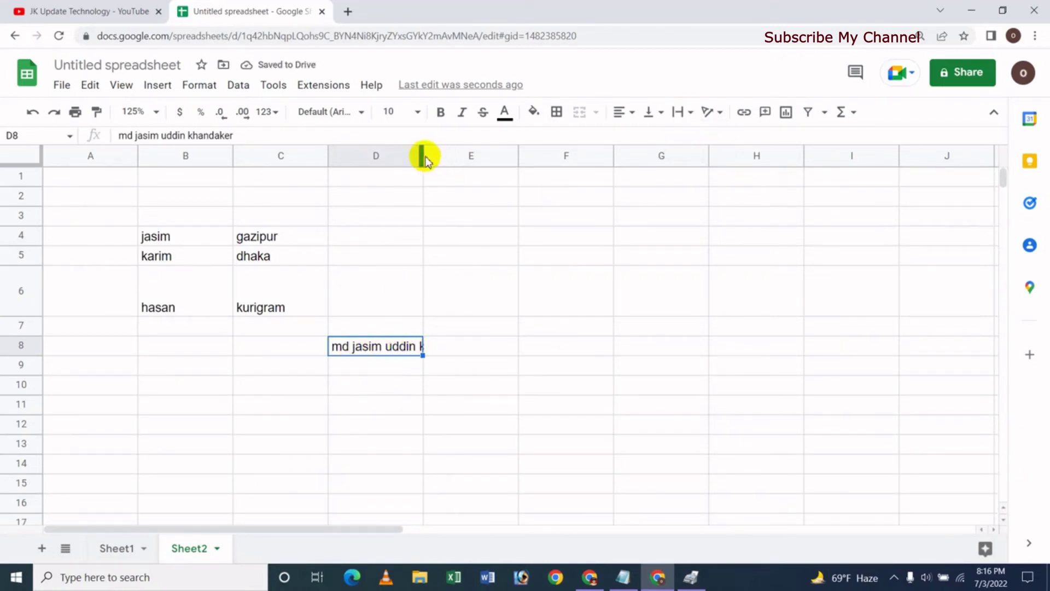
Step: Widen then narrow column D, and set D8's text wrapping to Overflow
drag(422, 158, 487, 162)
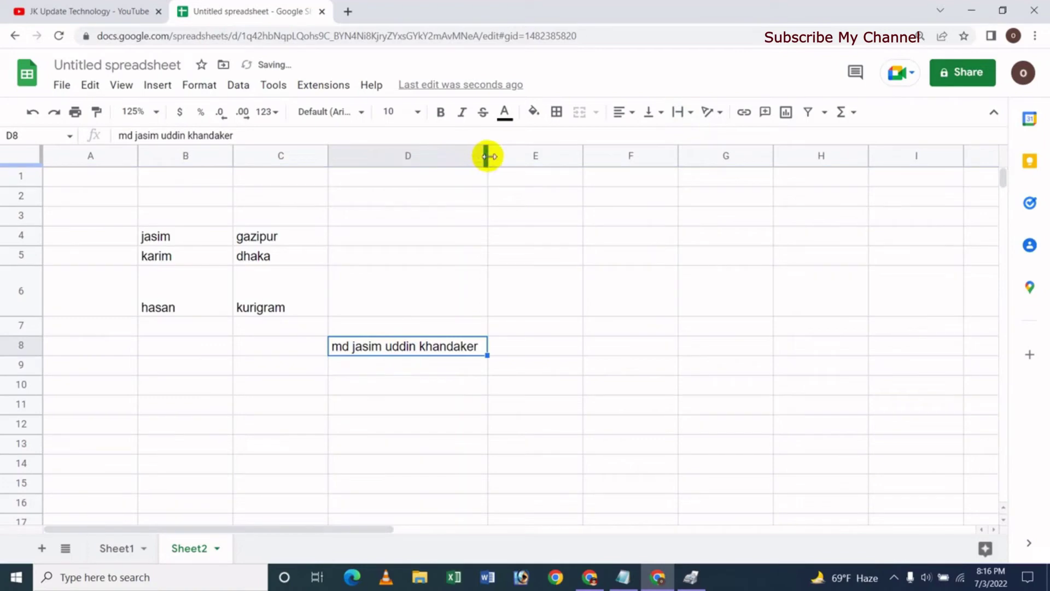
drag(487, 158, 433, 158)
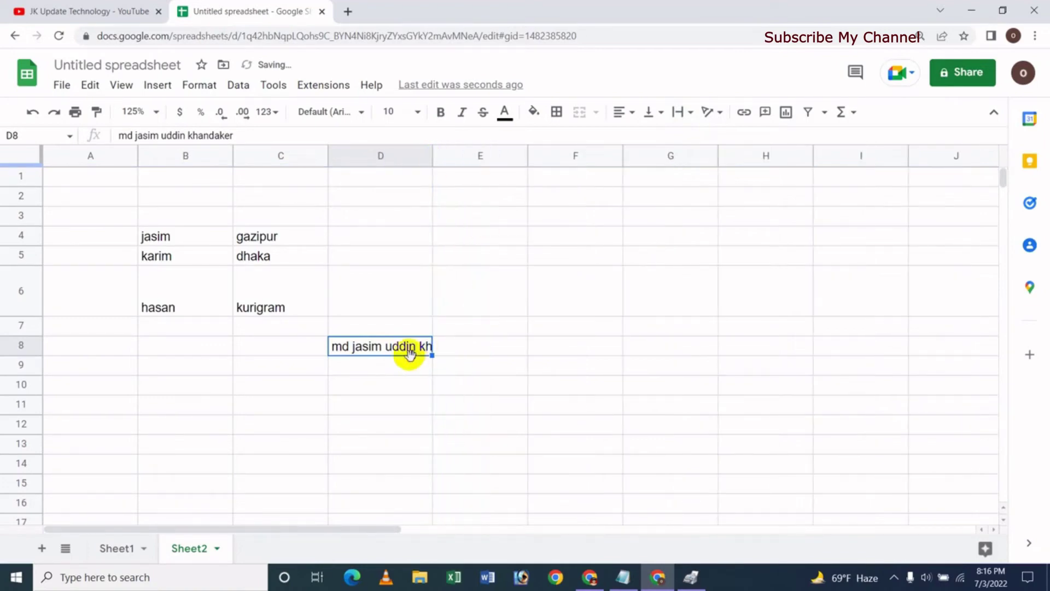
click(678, 111)
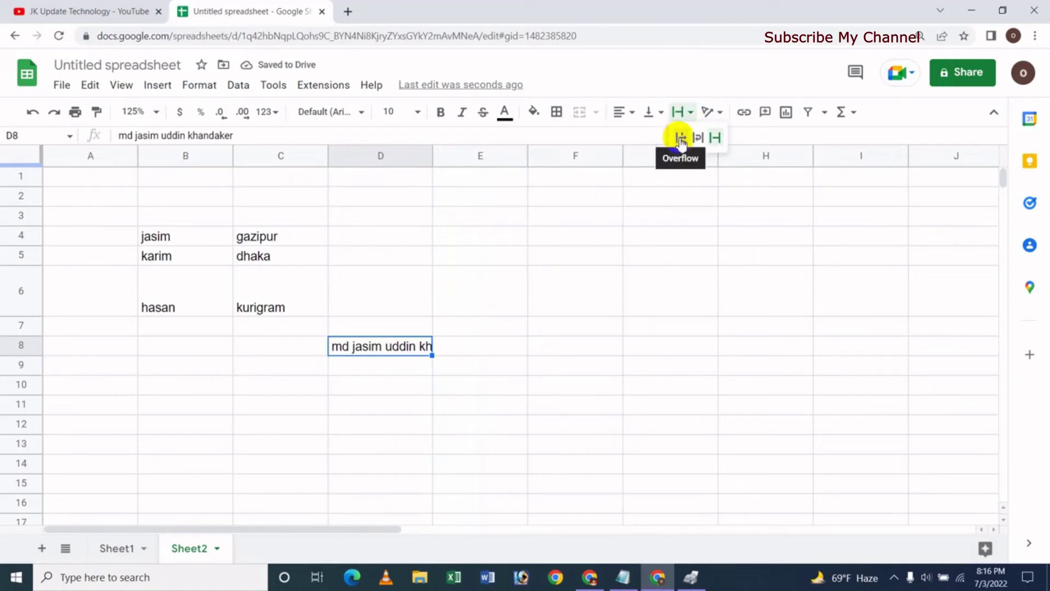
click(679, 138)
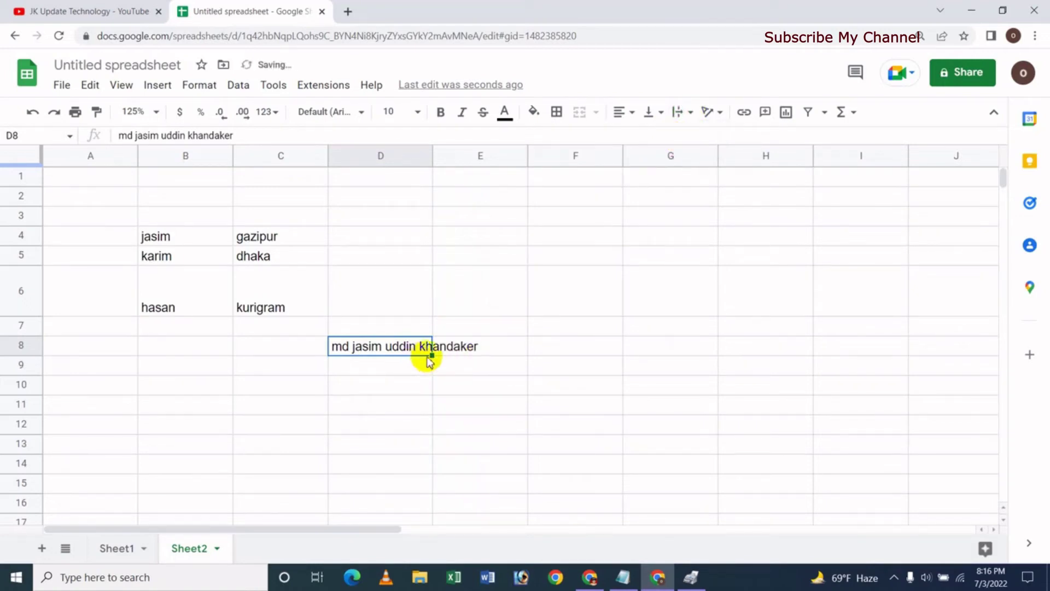
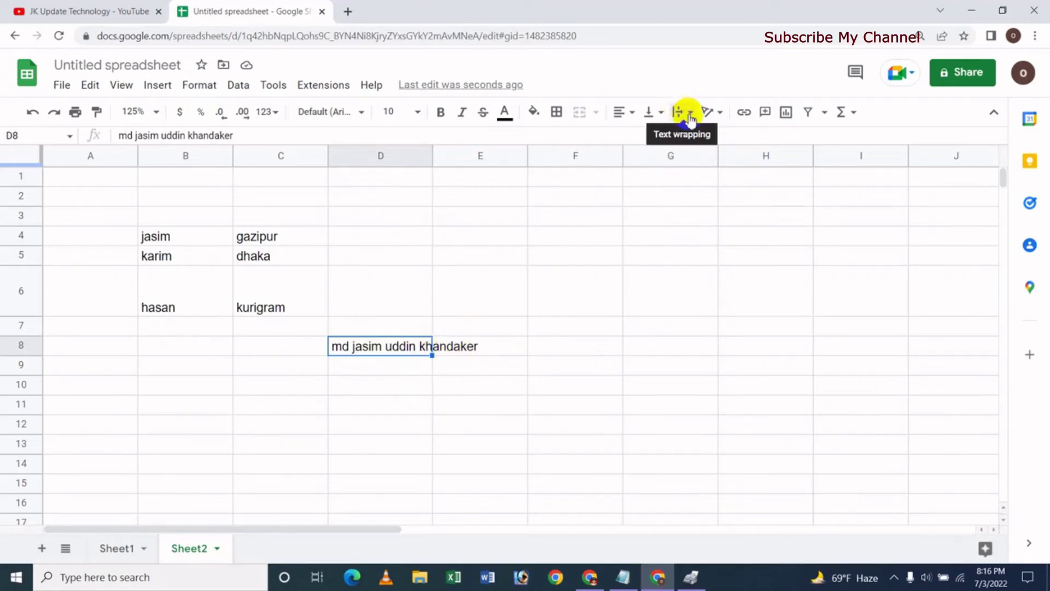
Step: Tilt the D8 text diagonally upward, then undo the tilt
click(721, 114)
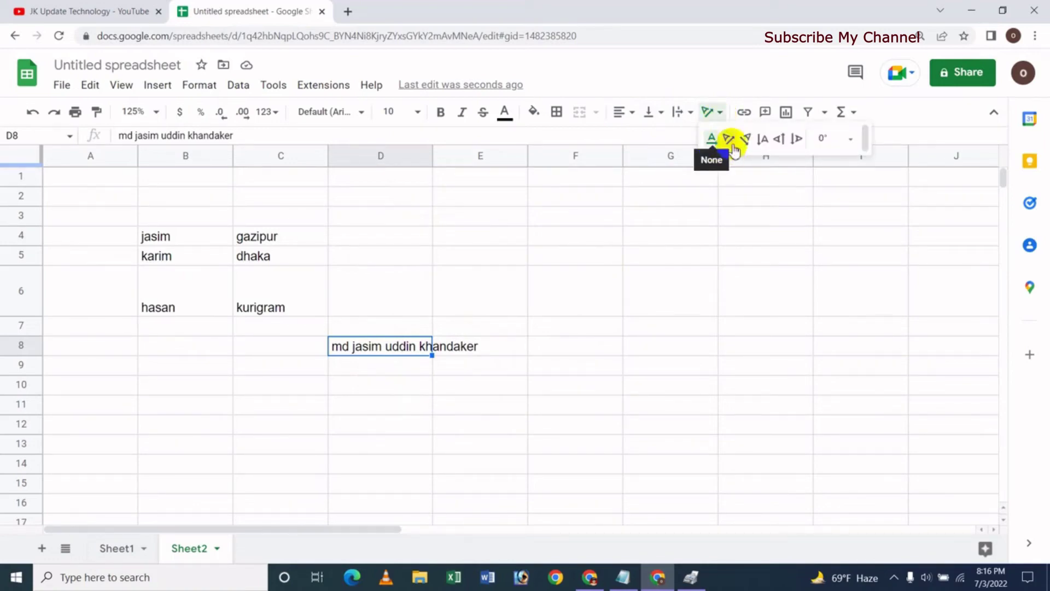
click(731, 140)
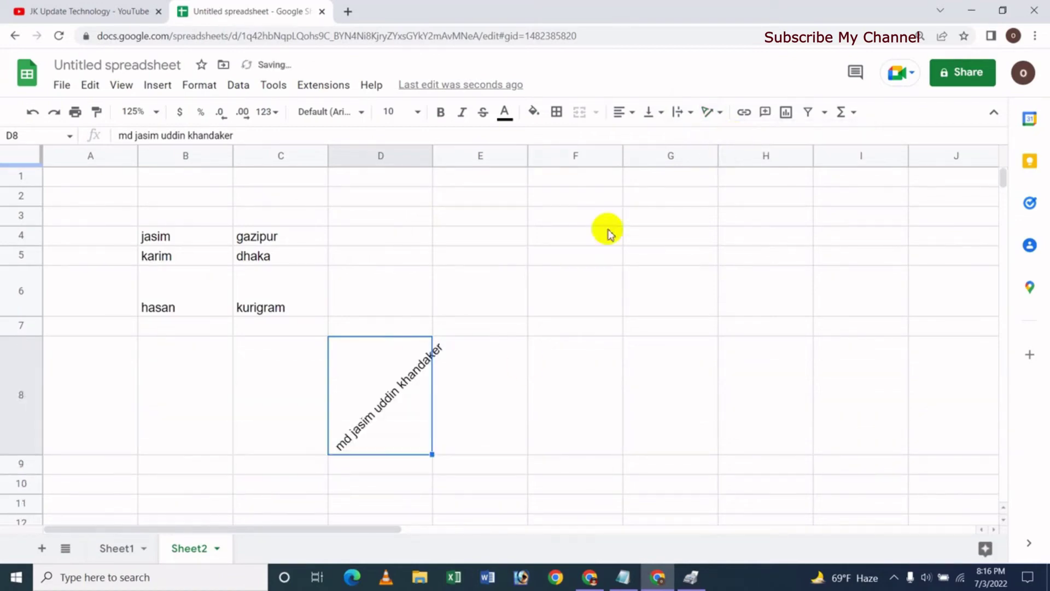
key(ctrl+z)
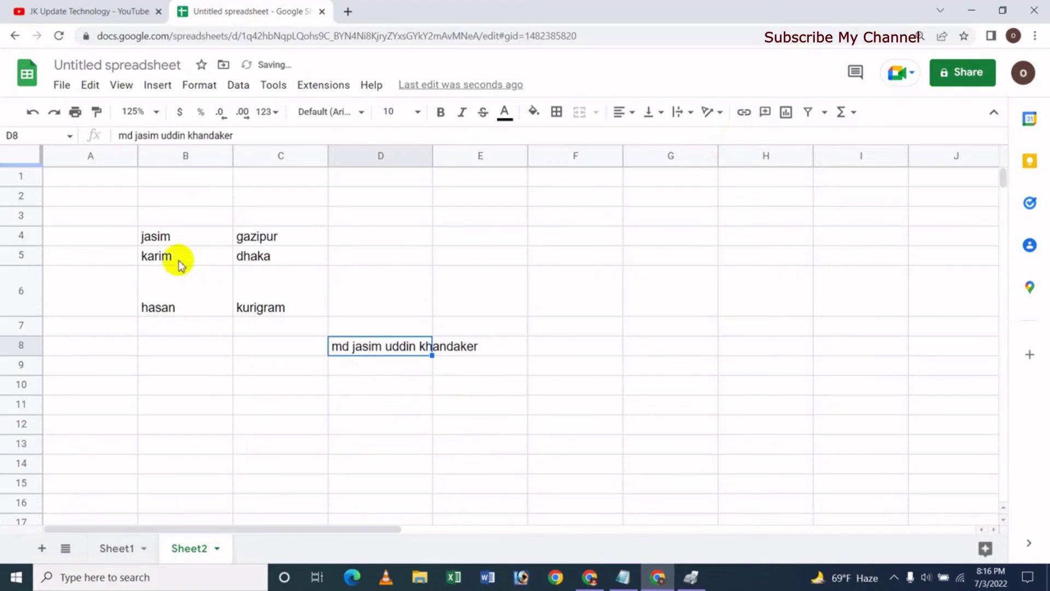
Step: Select B4:C6 and try tilting its text down, up at 45°, then vertically upward
click(143, 238)
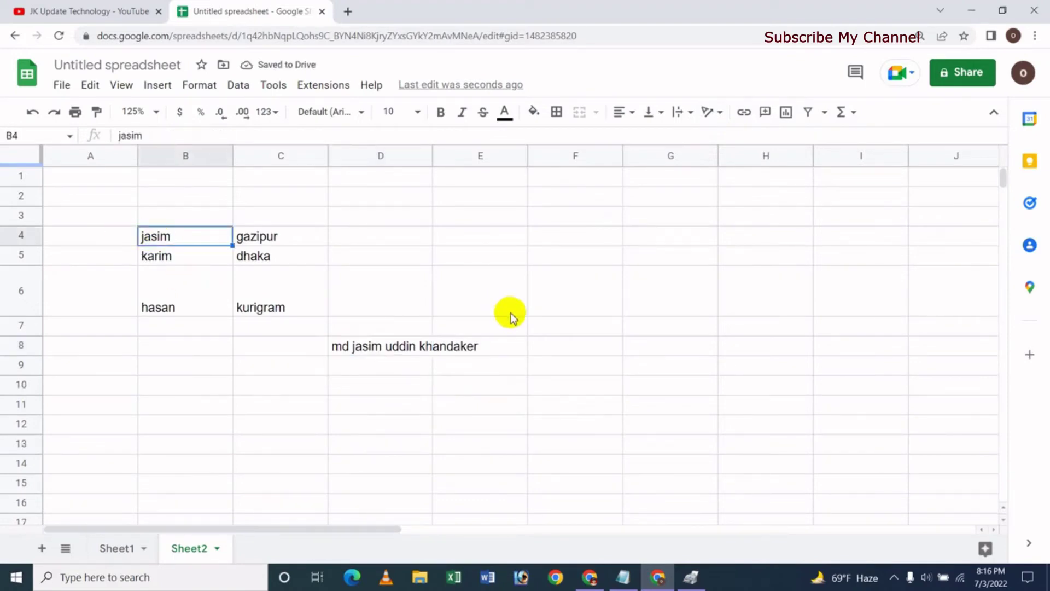
key(shift+Right)
key(shift+Down)
key(shift+Down)
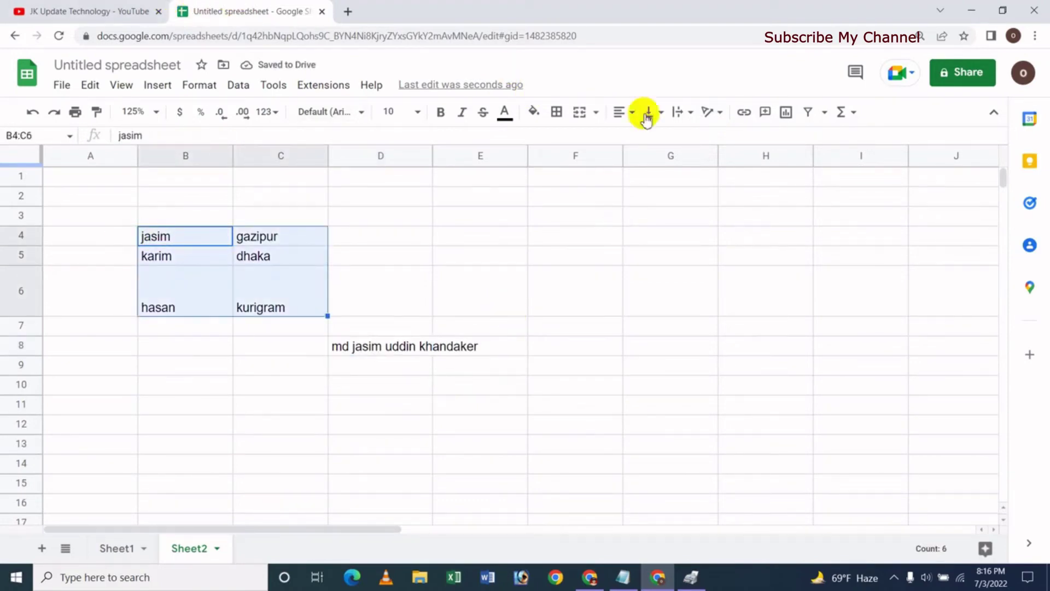
click(720, 112)
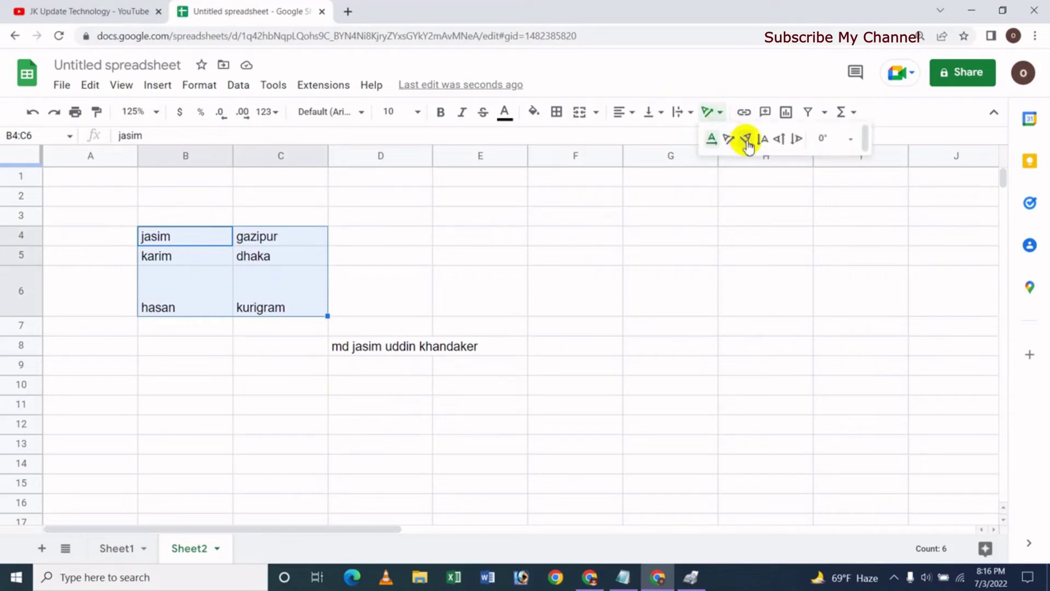
click(746, 140)
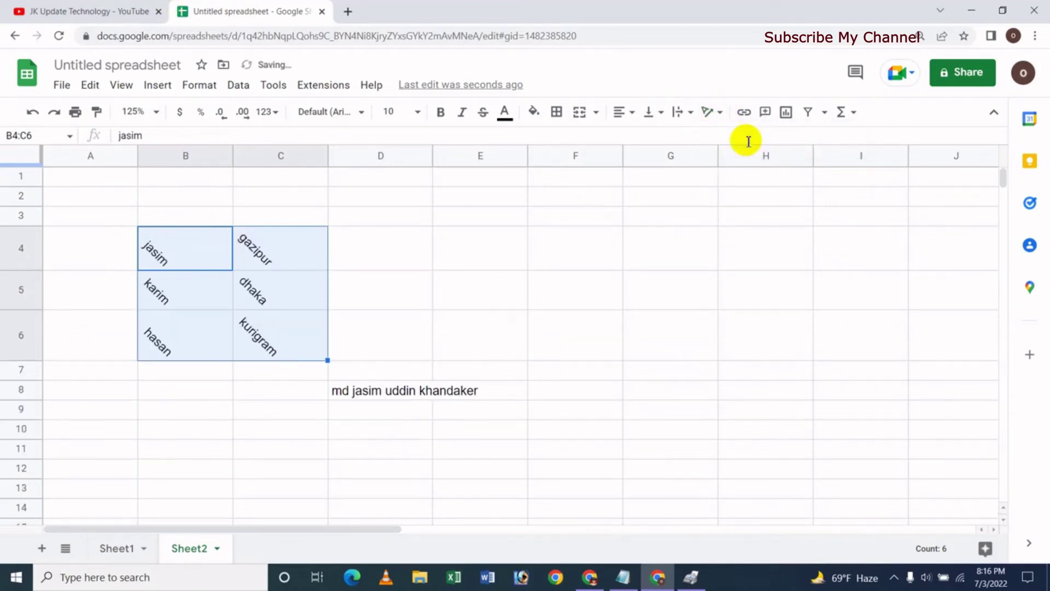
click(718, 112)
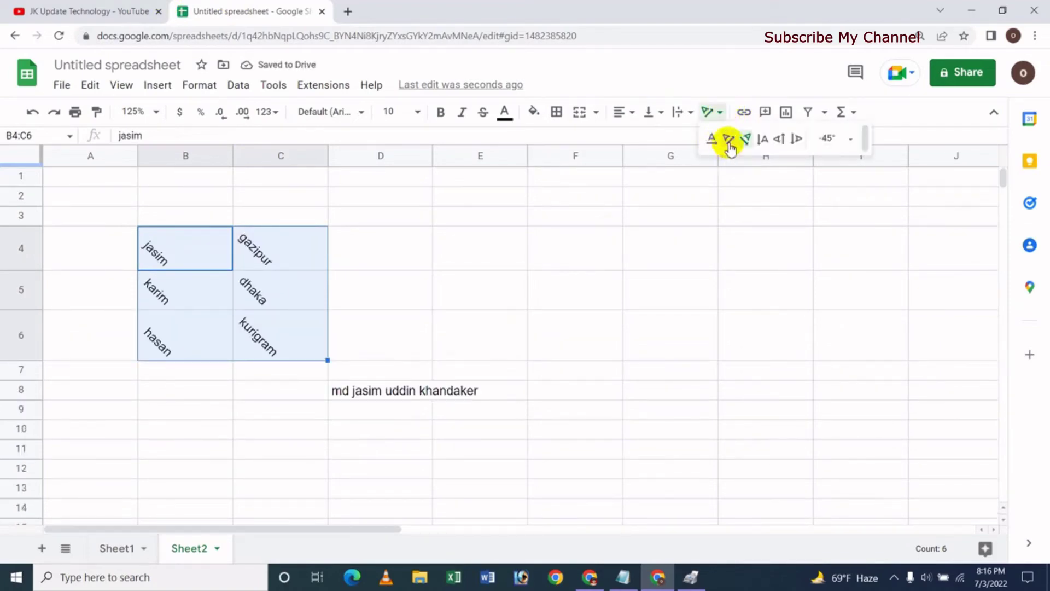
click(729, 142)
click(714, 112)
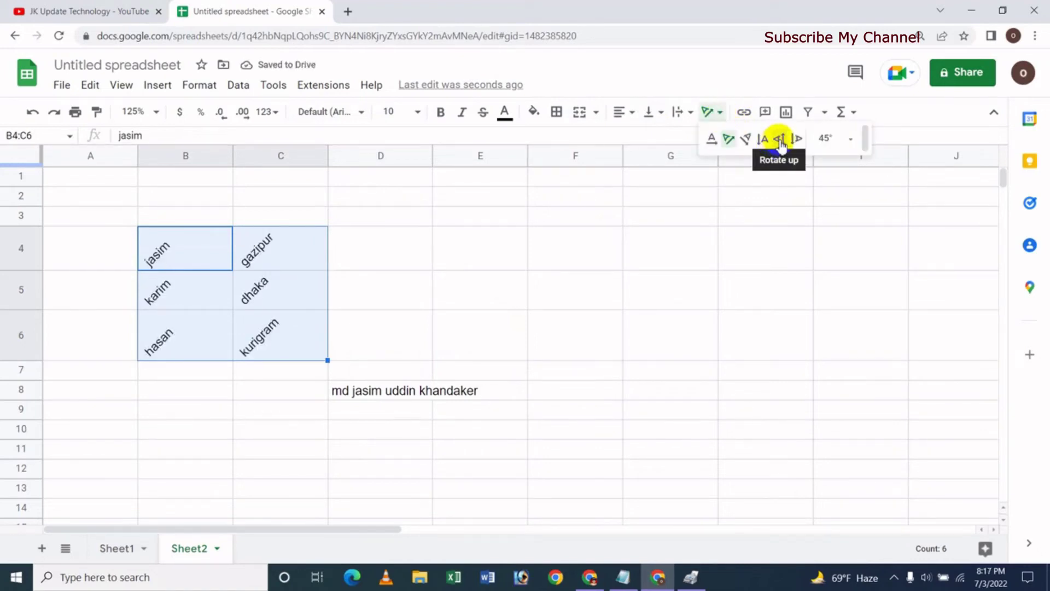
click(780, 141)
Step: Try top-to-bottom and 75° rotation on B4:C6, then return it to no rotation
click(721, 113)
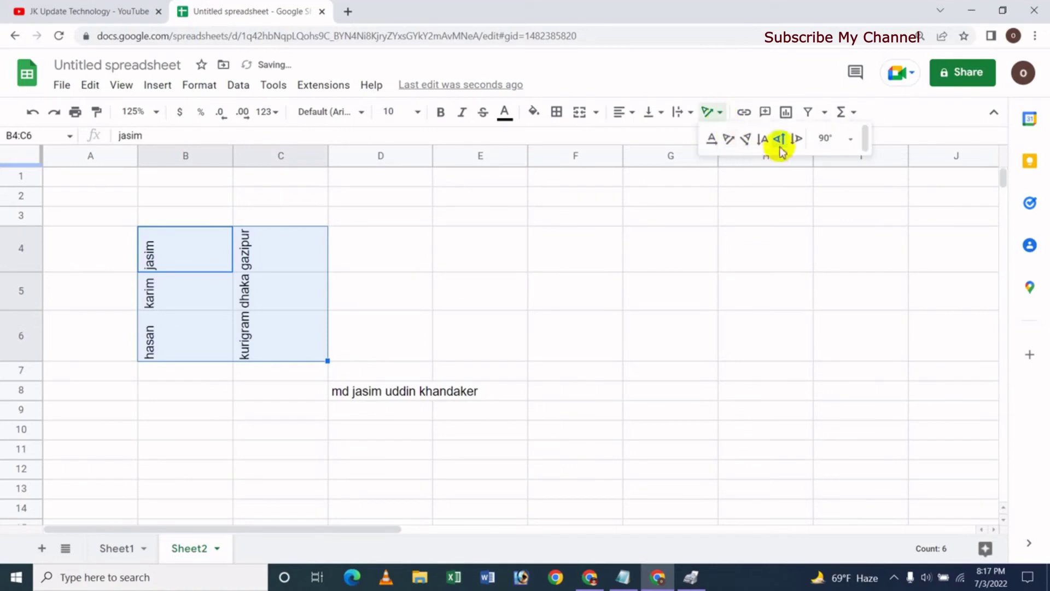
click(796, 140)
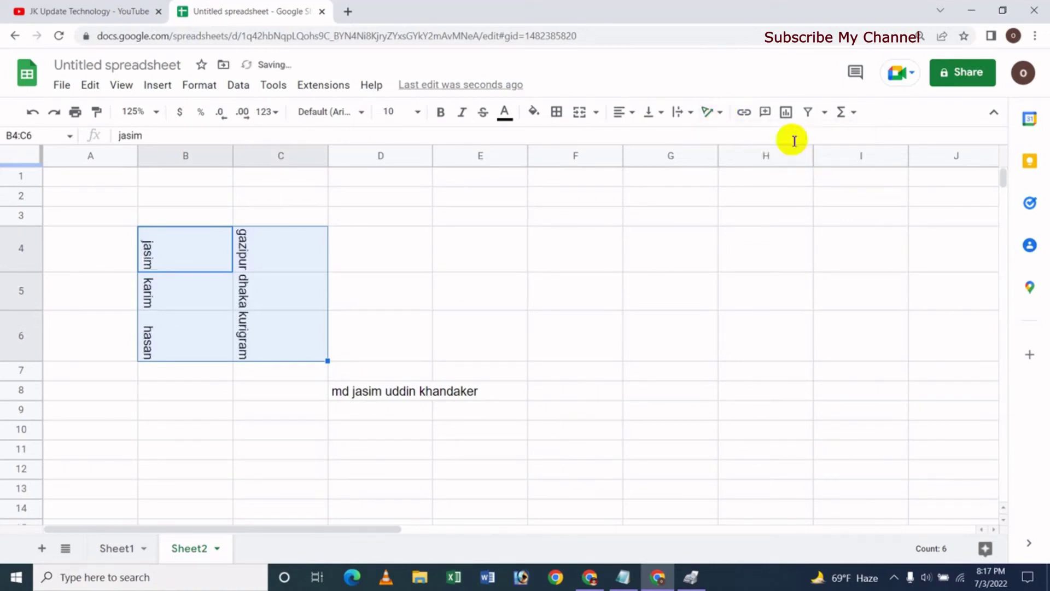
click(721, 115)
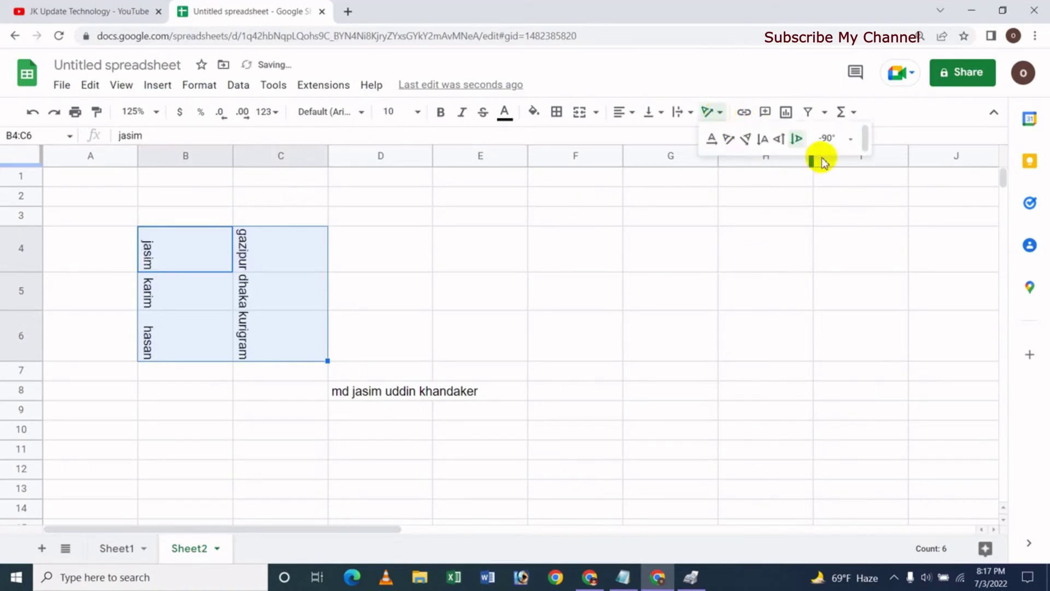
click(851, 143)
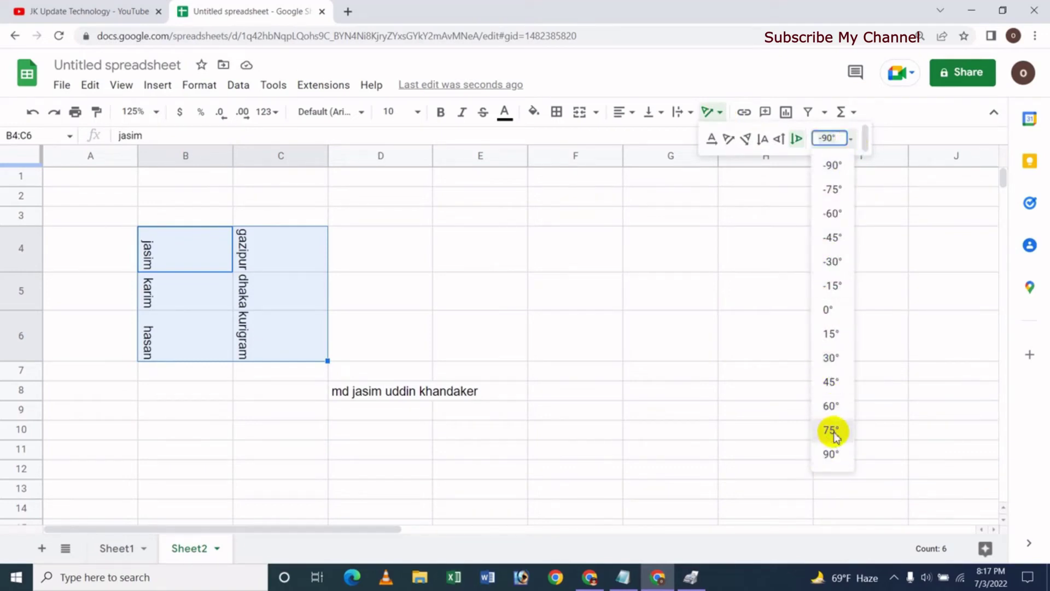
click(831, 431)
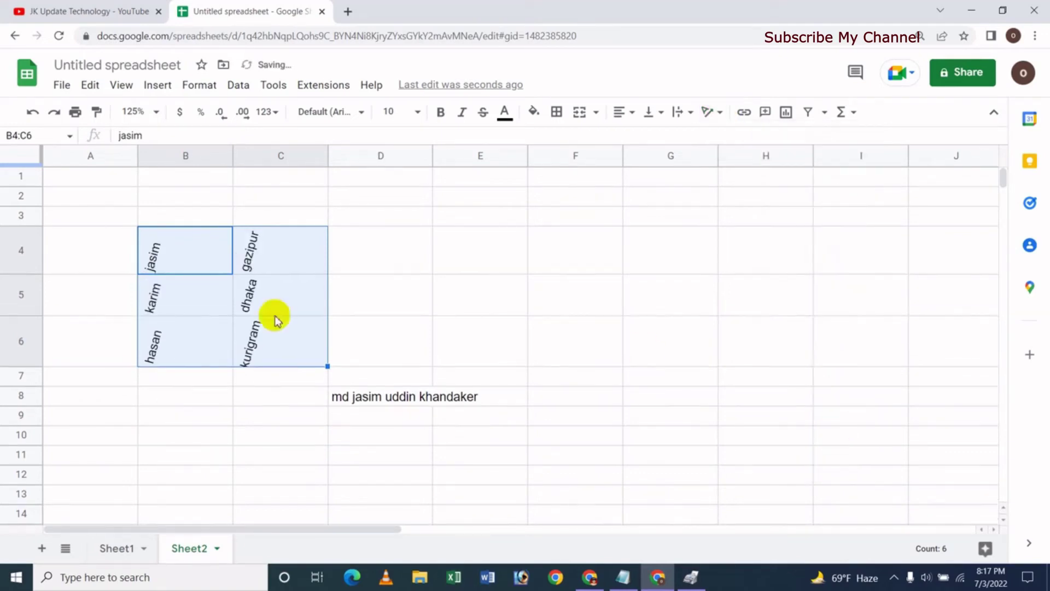
click(720, 116)
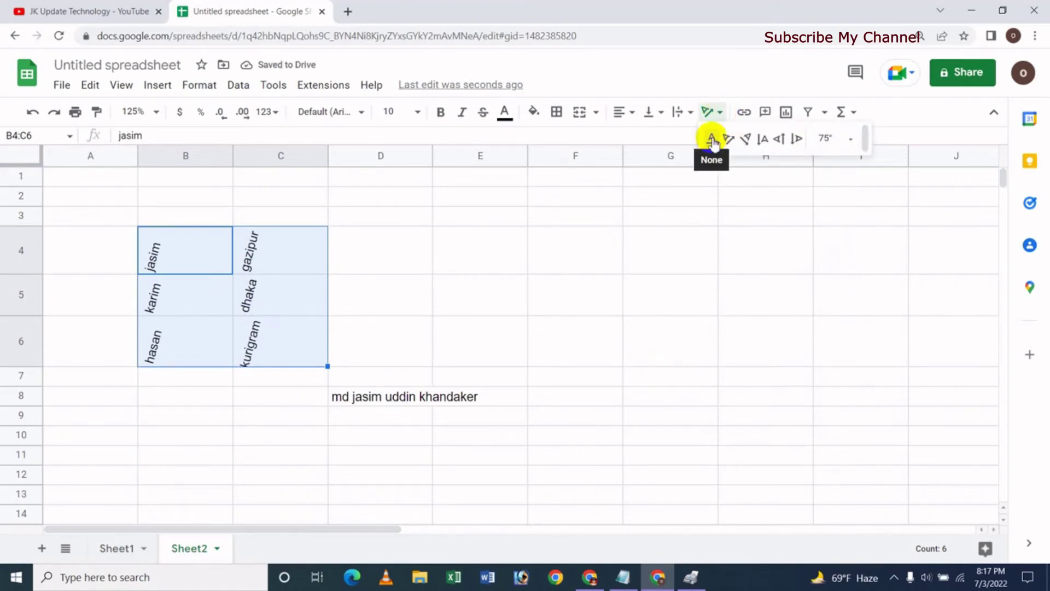
click(712, 140)
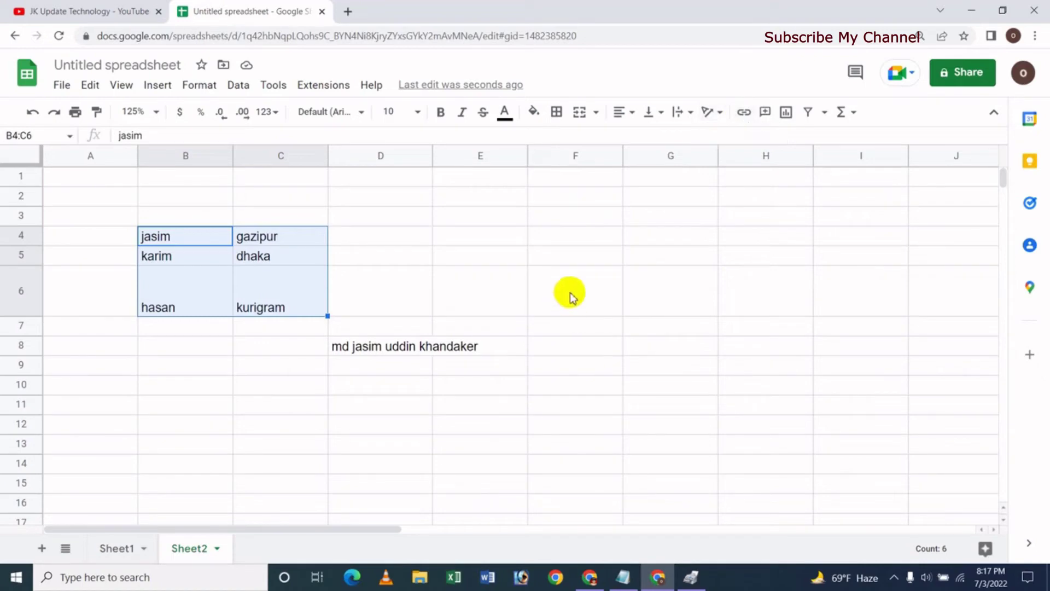
Step: Link kurigram in C6 to the kurigram.gov.bd site and open the linked page
click(550, 288)
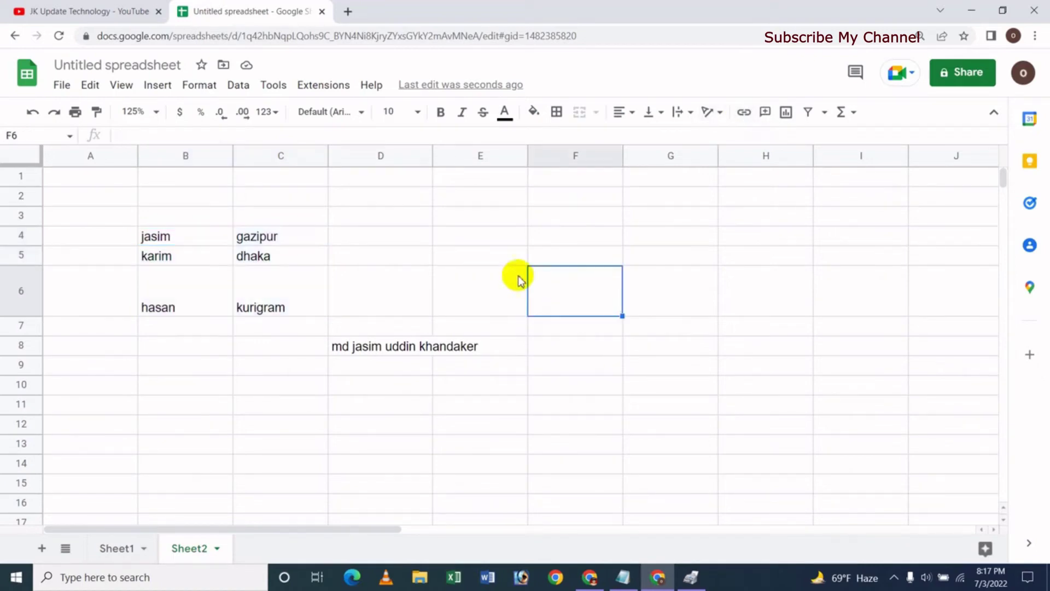
click(281, 302)
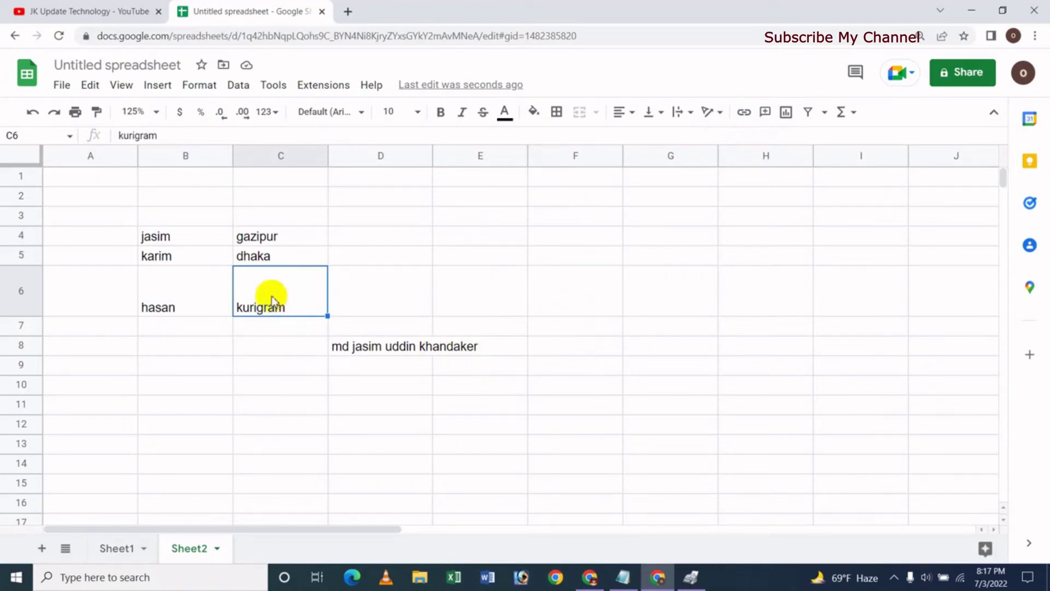
click(288, 363)
click(276, 300)
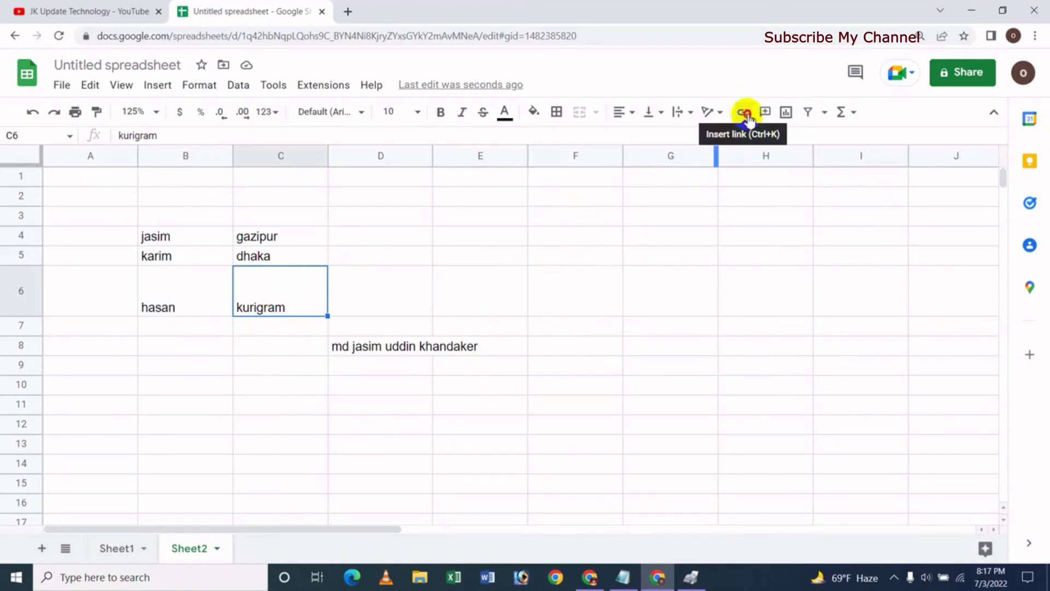
click(747, 113)
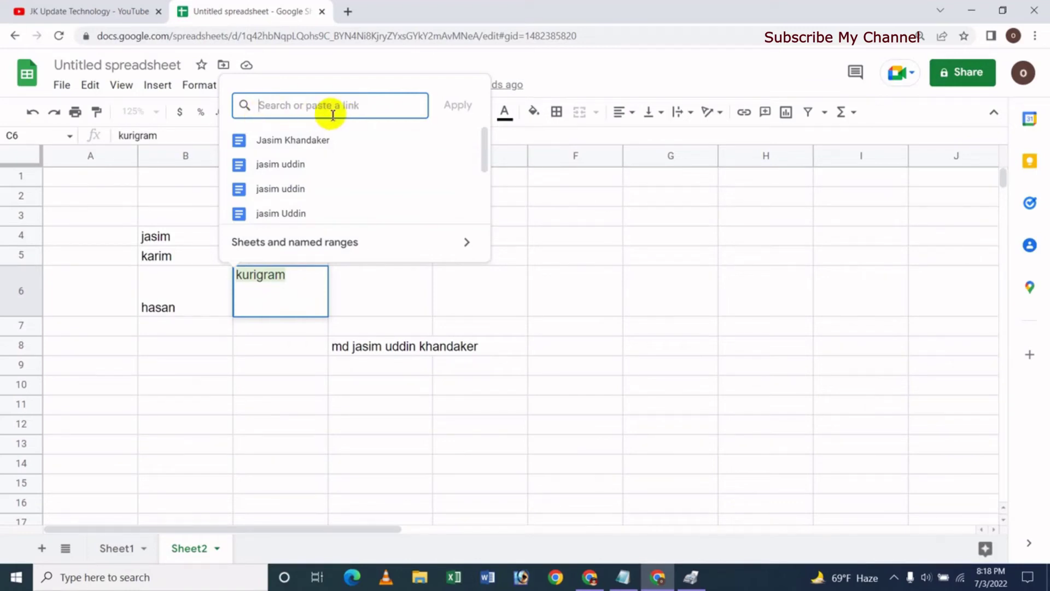
text(k)
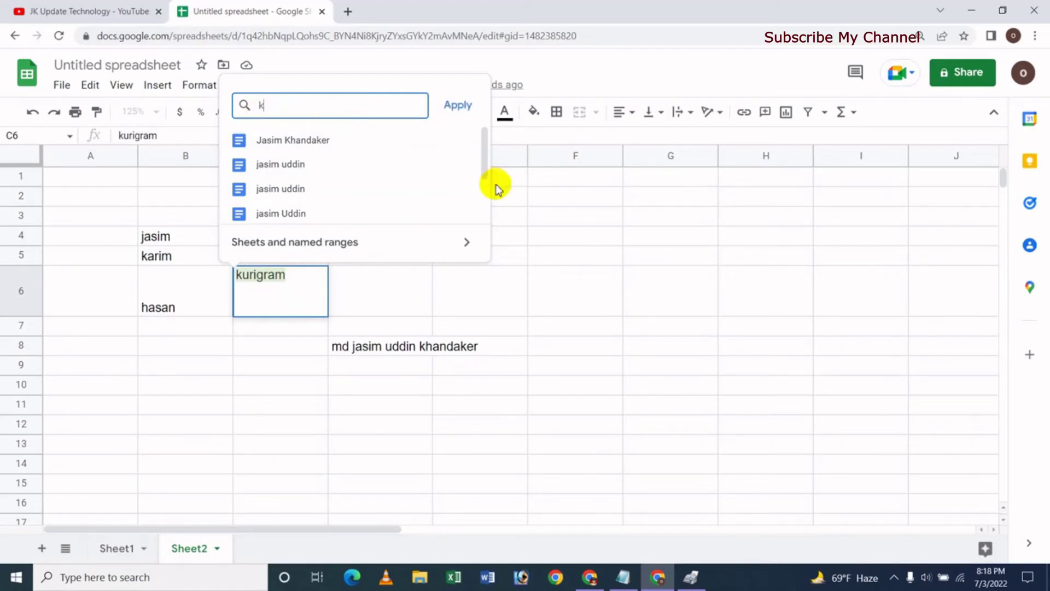
text(ru)
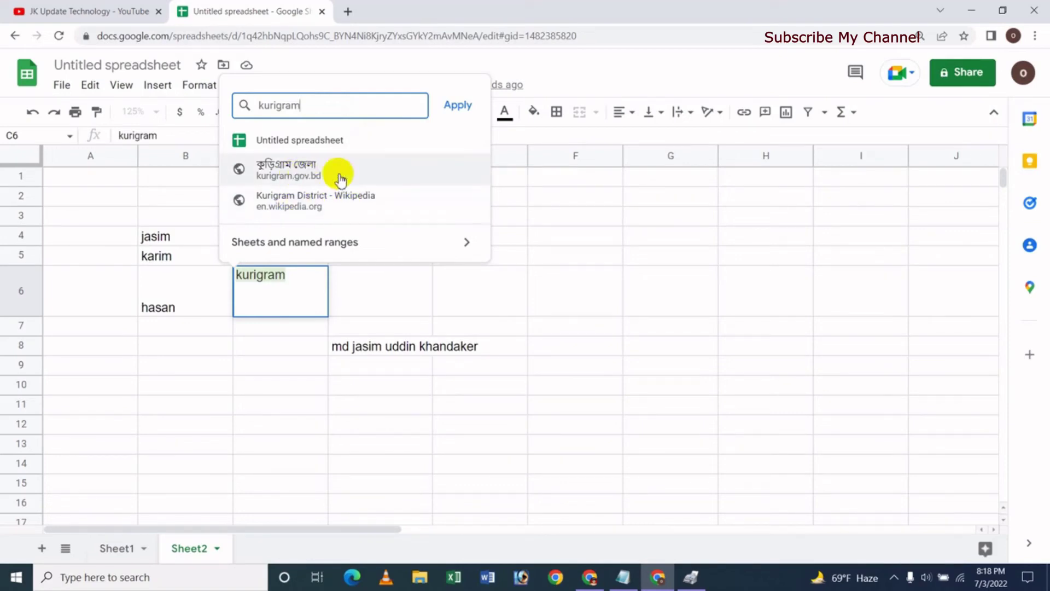
click(297, 172)
mouse_move(261, 274)
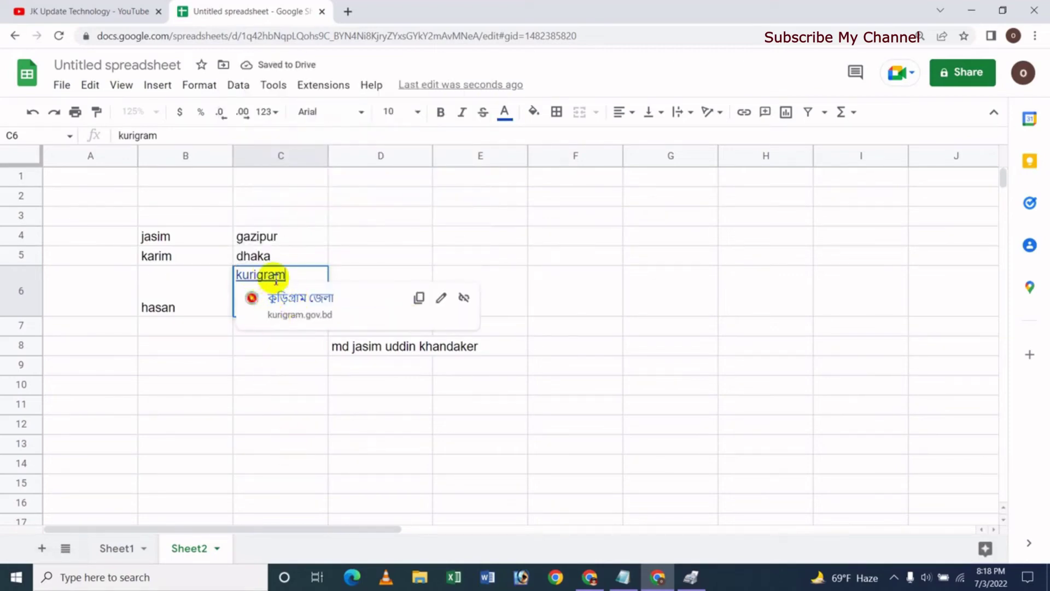
click(298, 303)
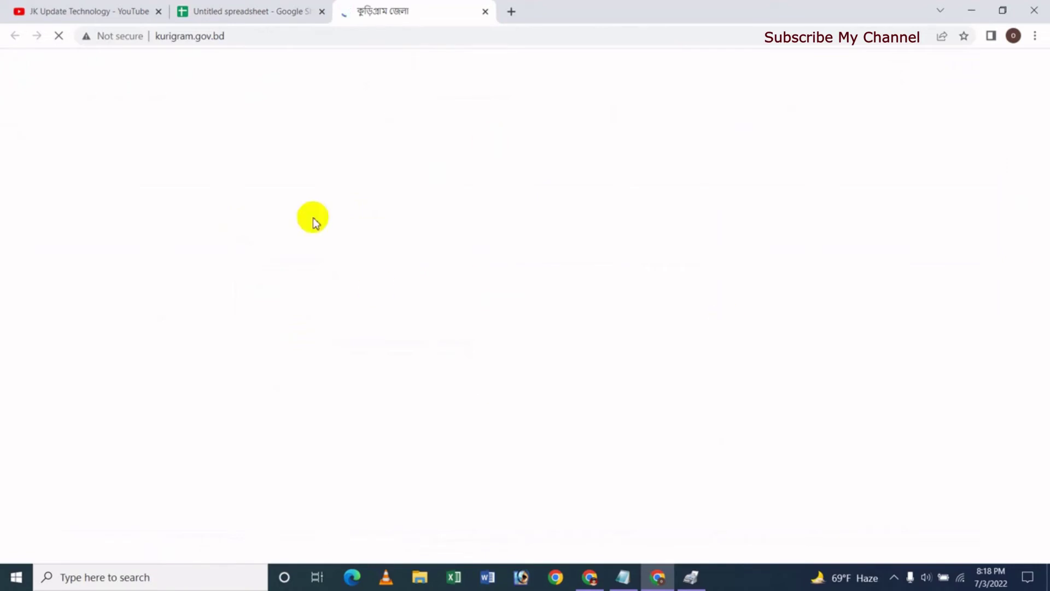
click(275, 12)
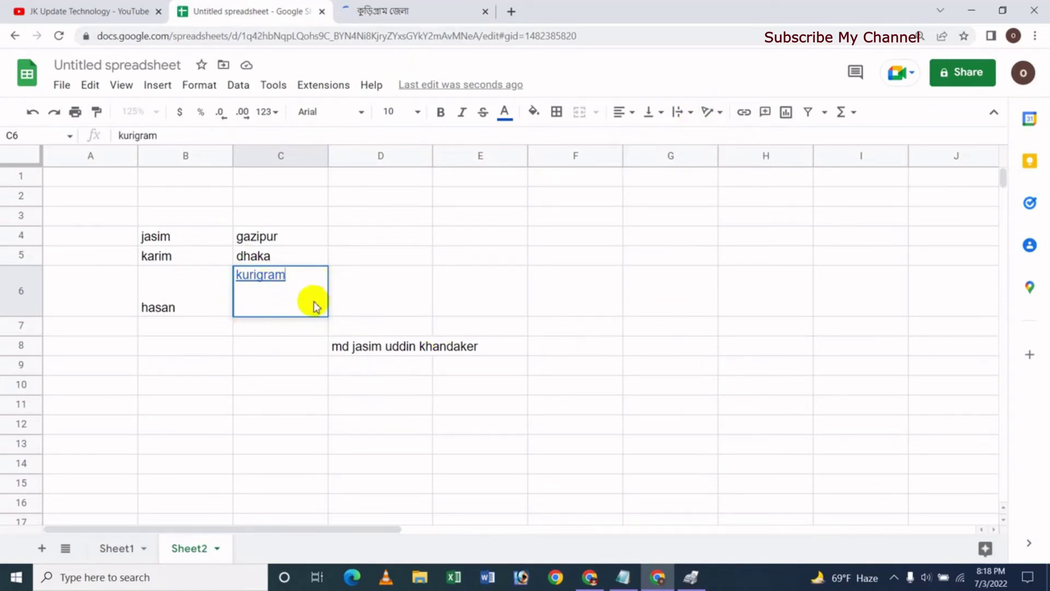
double_click(288, 291)
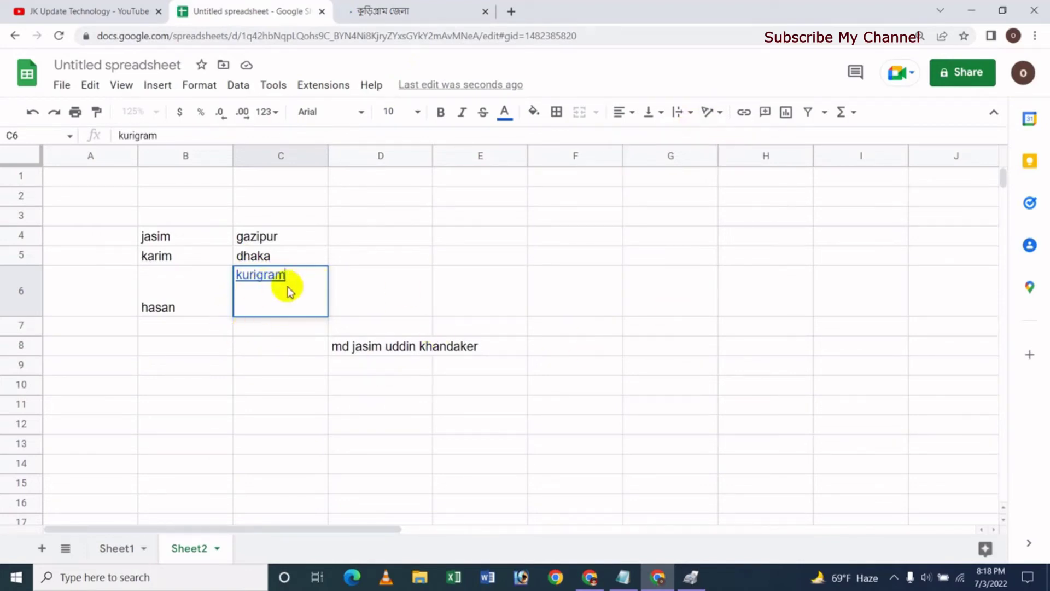
click(421, 12)
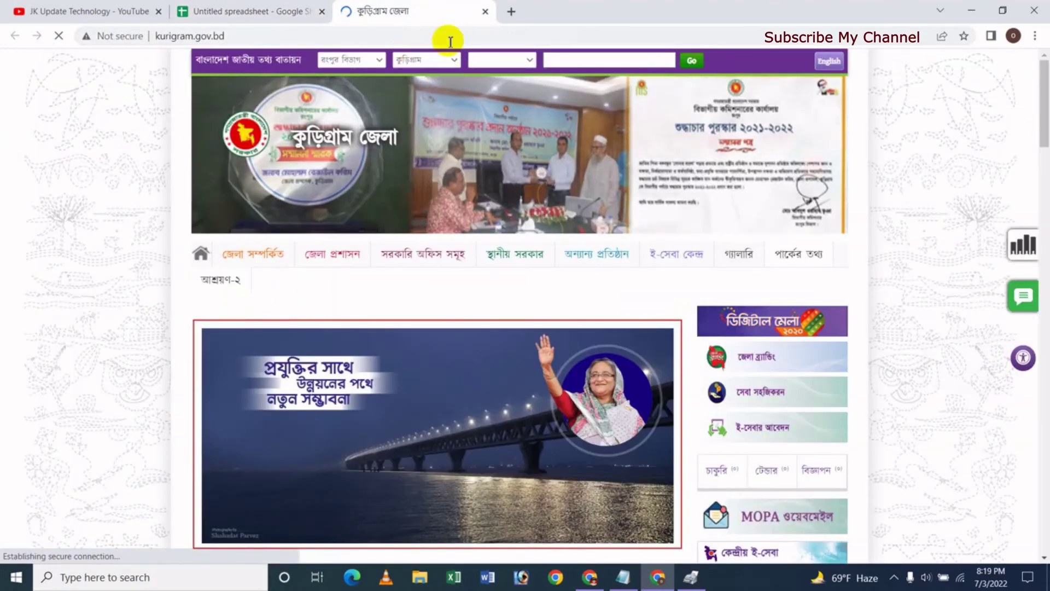
click(485, 11)
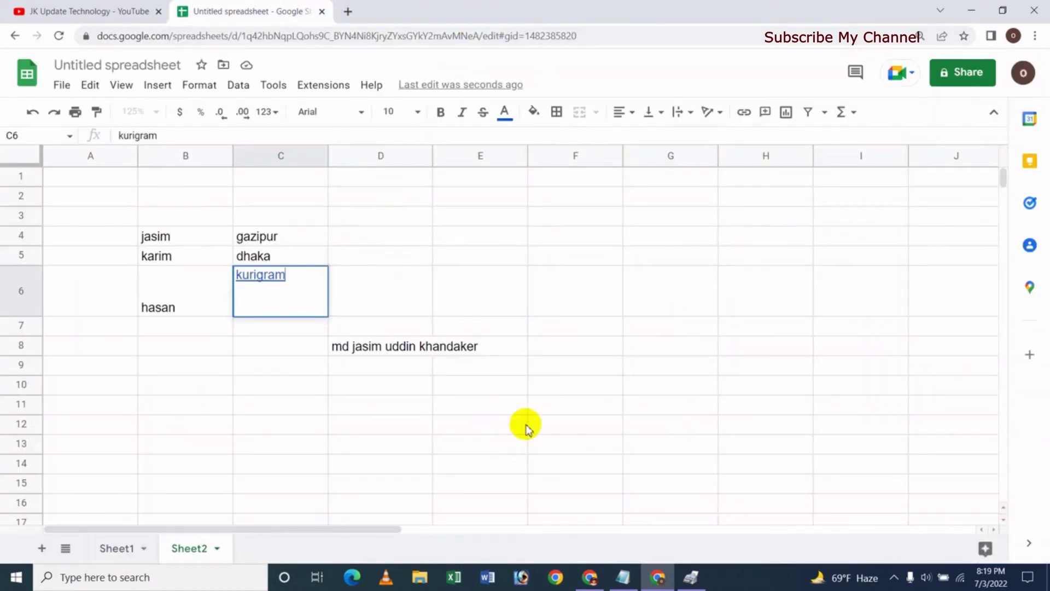
Step: Add the comment 'nice' to the gazipur cell C4
click(553, 389)
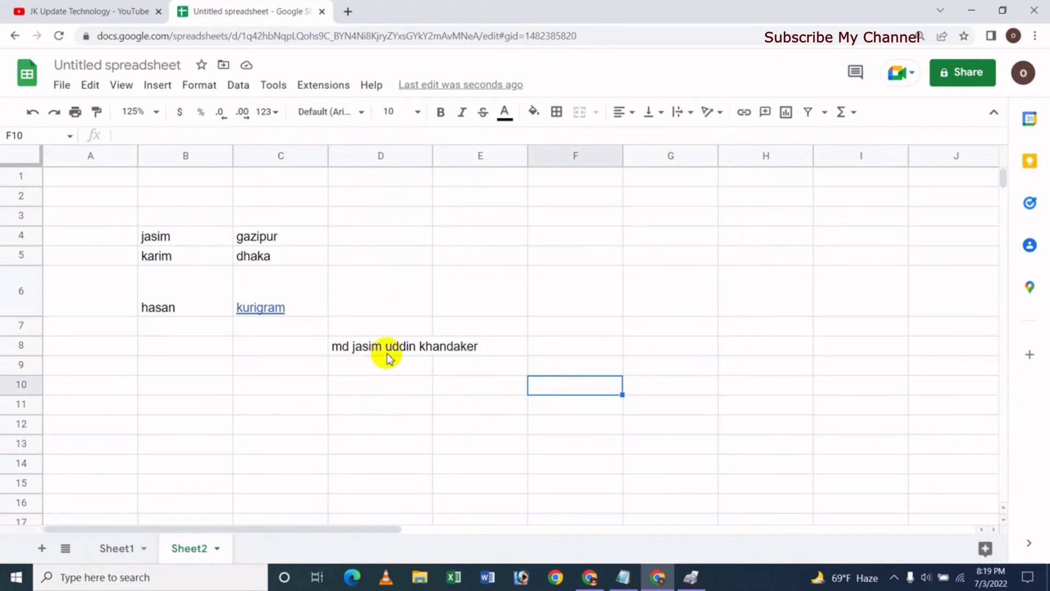
click(296, 239)
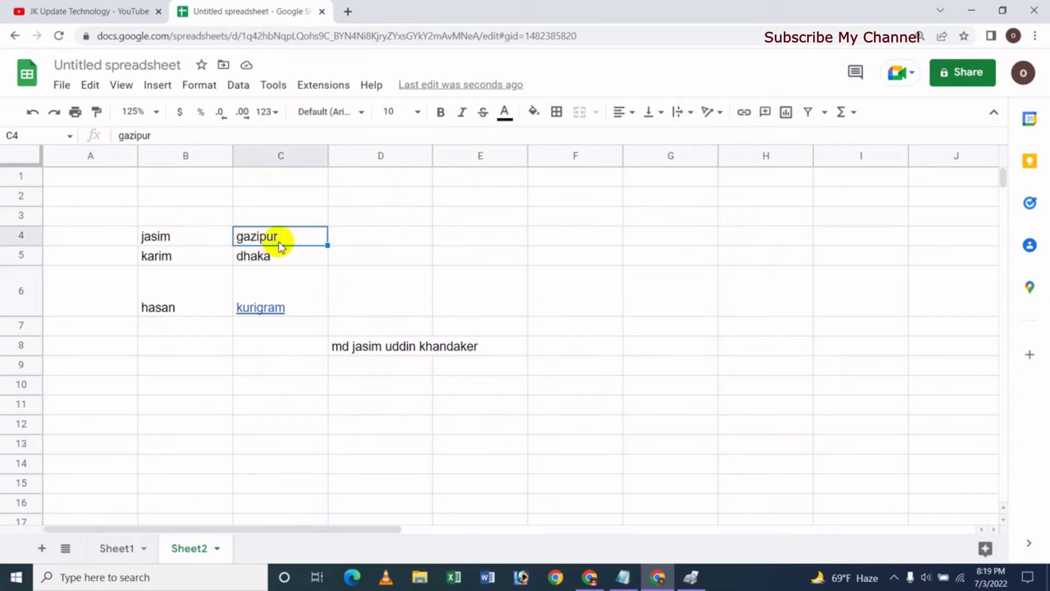
click(765, 112)
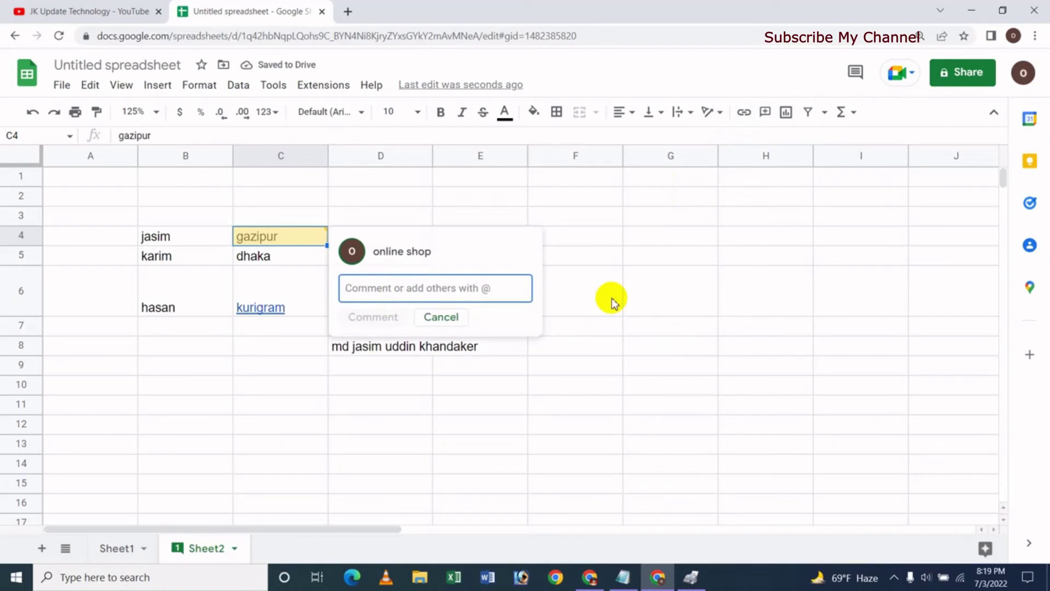
text(nice)
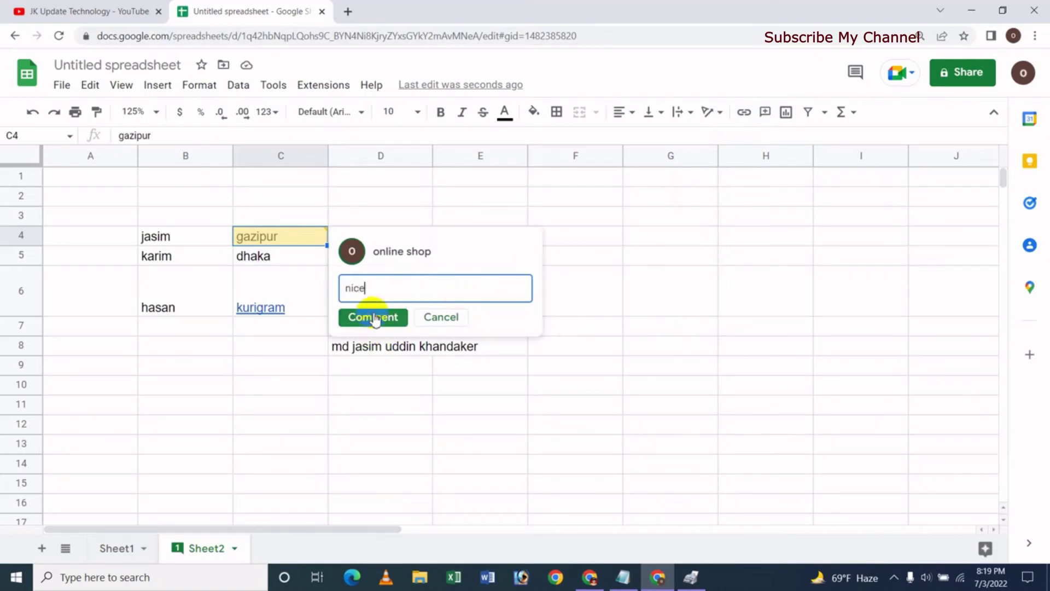
click(372, 316)
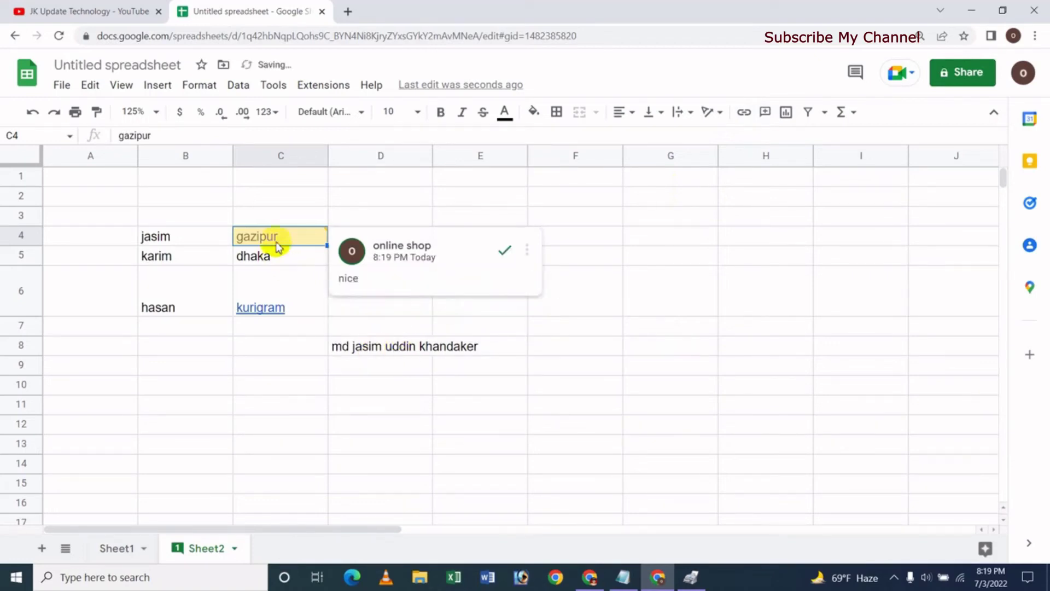
click(582, 372)
Step: Add the comment 'good' to cell D8
click(399, 349)
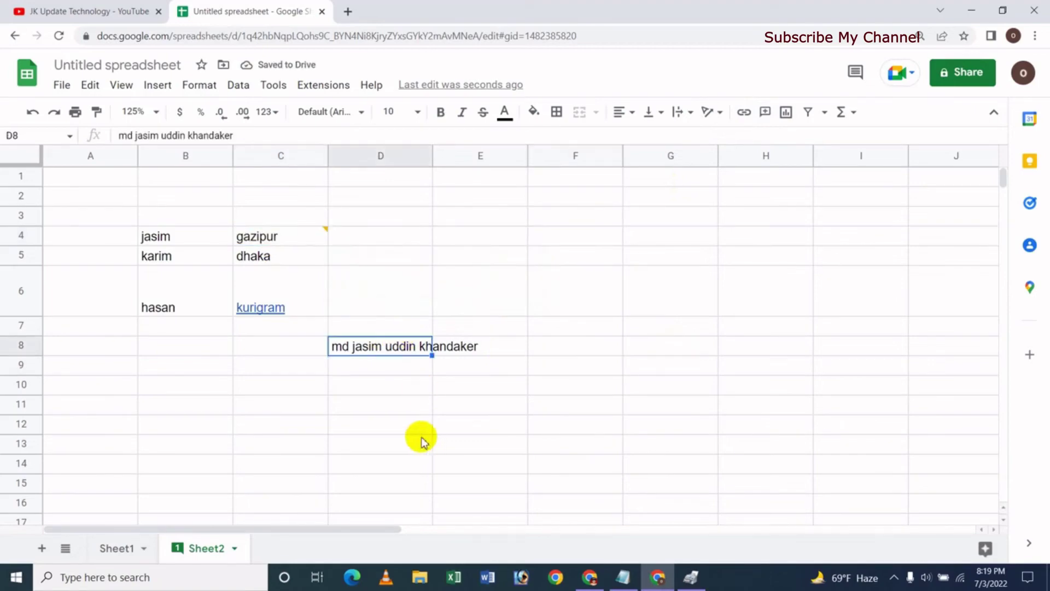
click(765, 112)
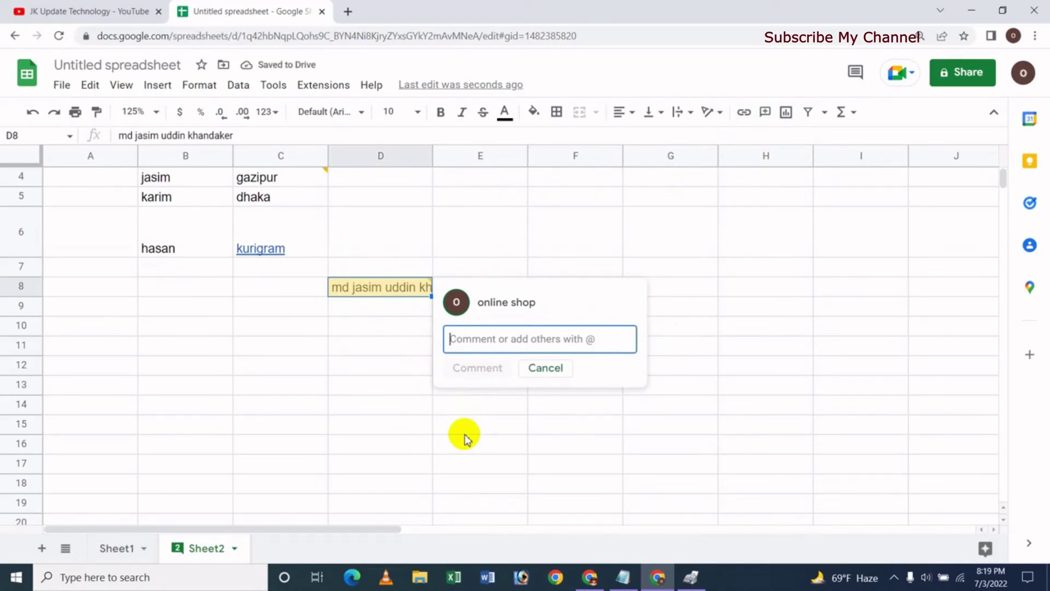
text(good)
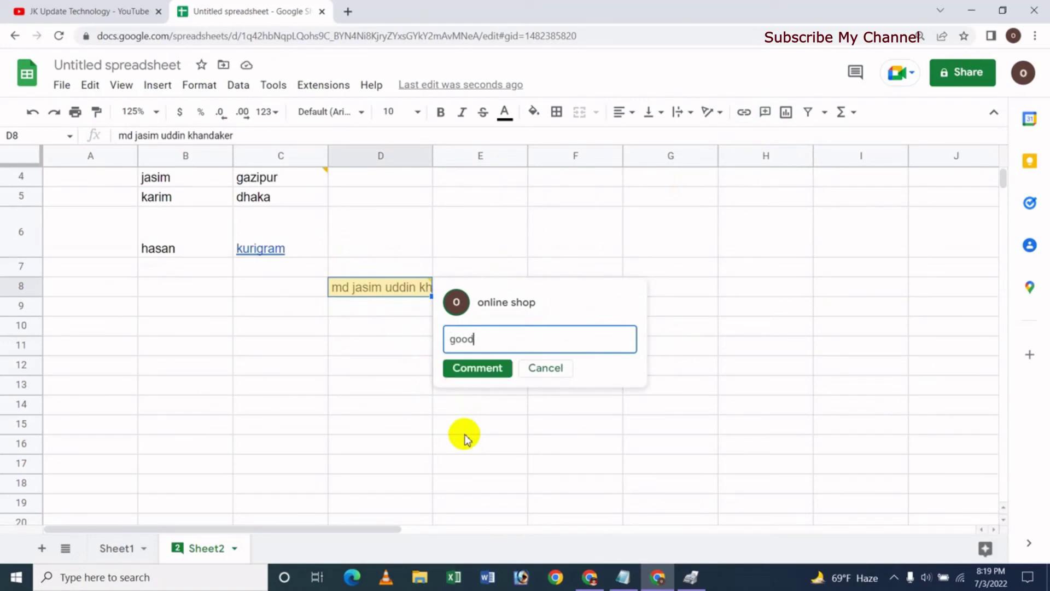
click(469, 368)
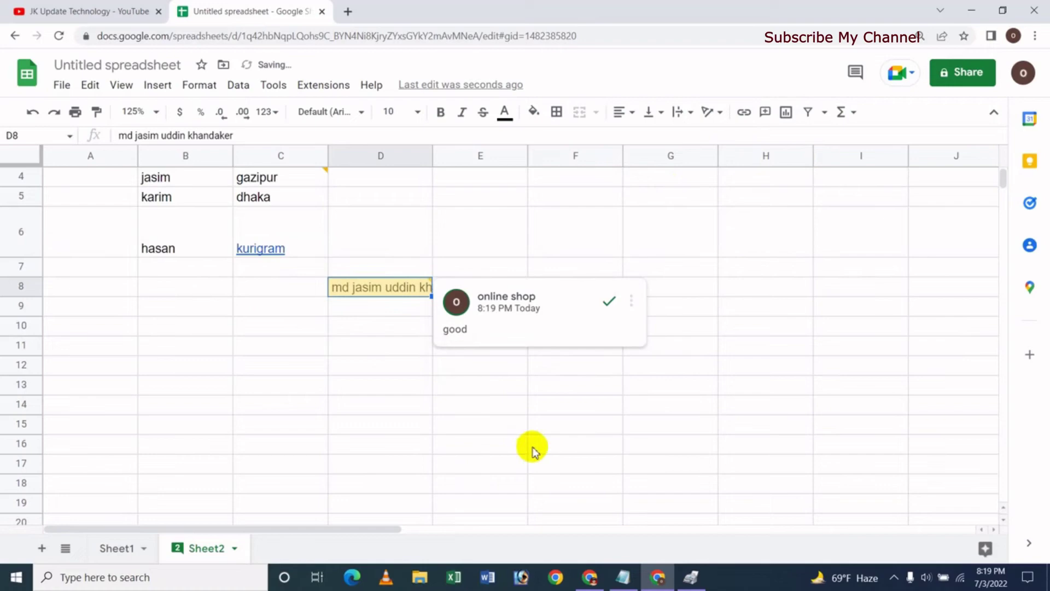
click(726, 392)
drag(999, 180, 1005, 176)
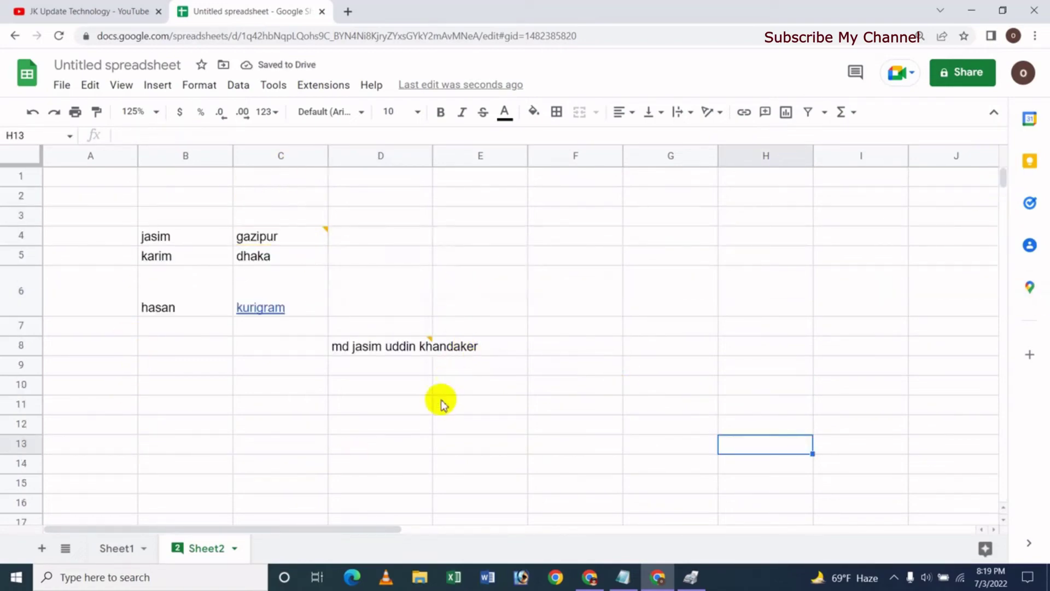
click(614, 443)
mouse_move(386, 346)
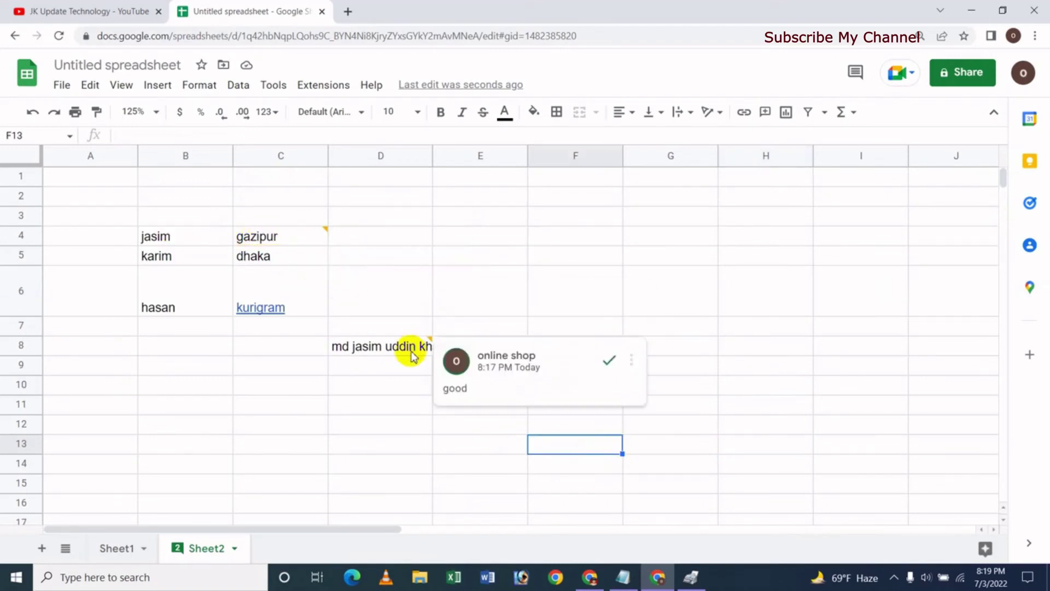
click(856, 73)
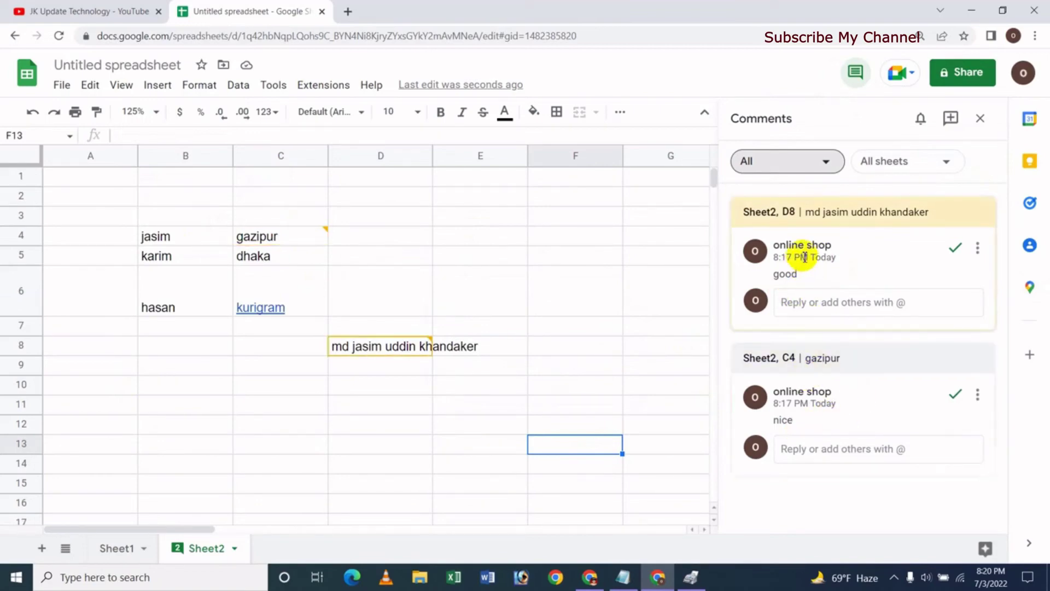
click(978, 251)
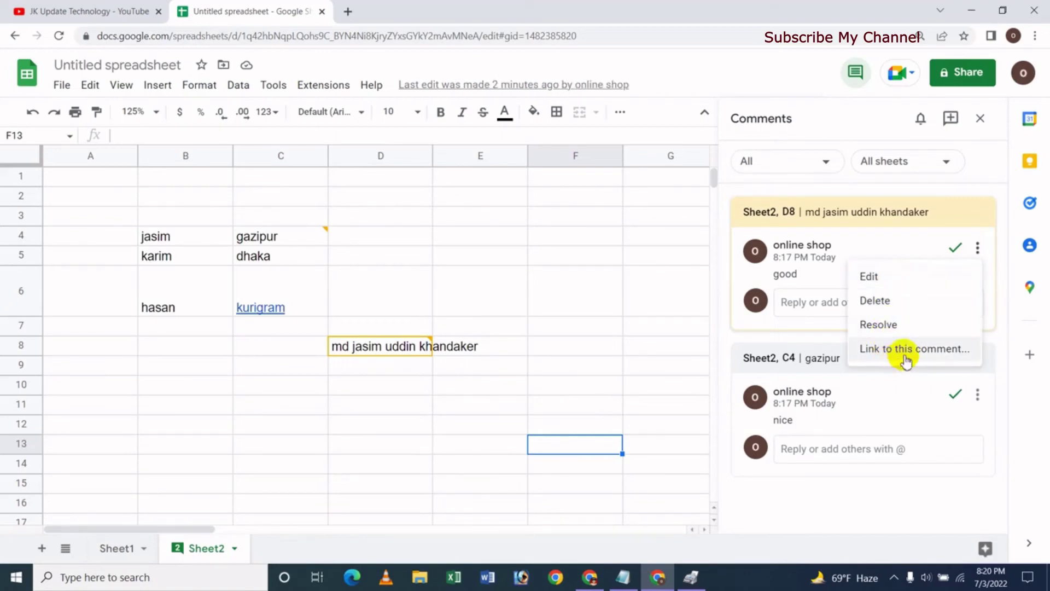
click(906, 356)
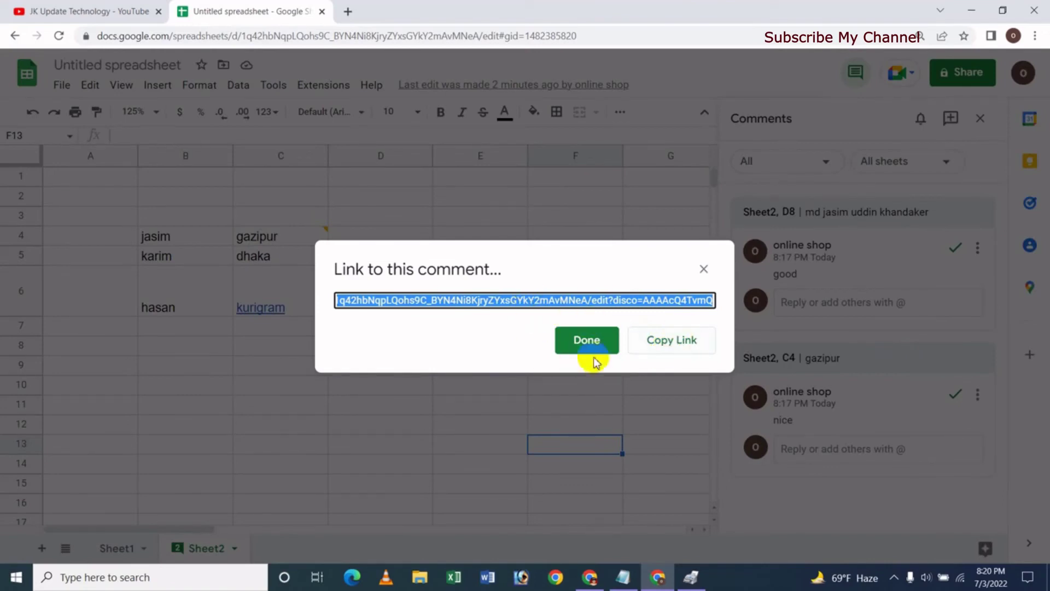
click(704, 270)
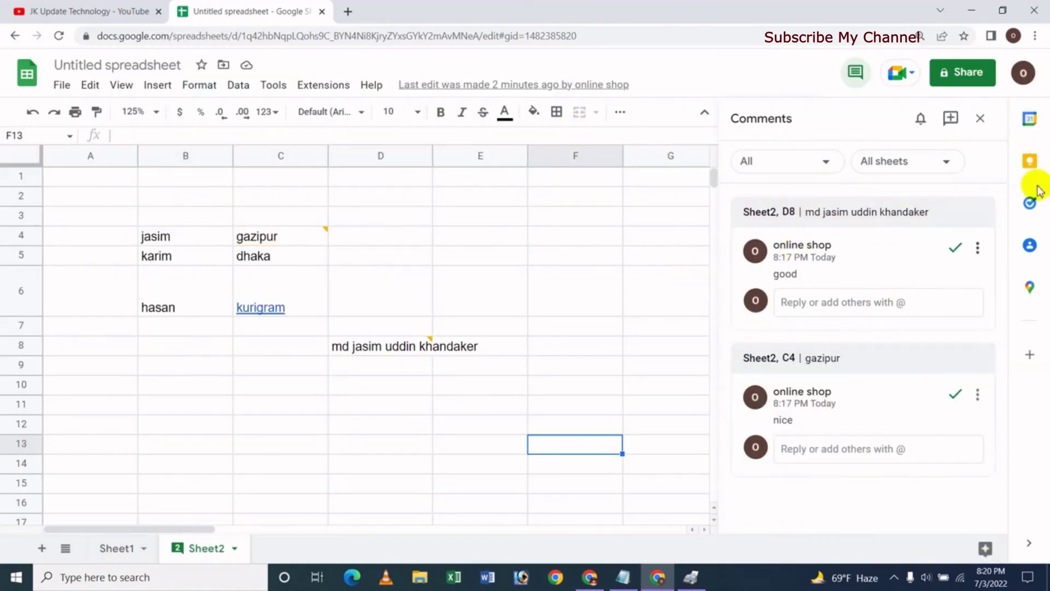
click(983, 119)
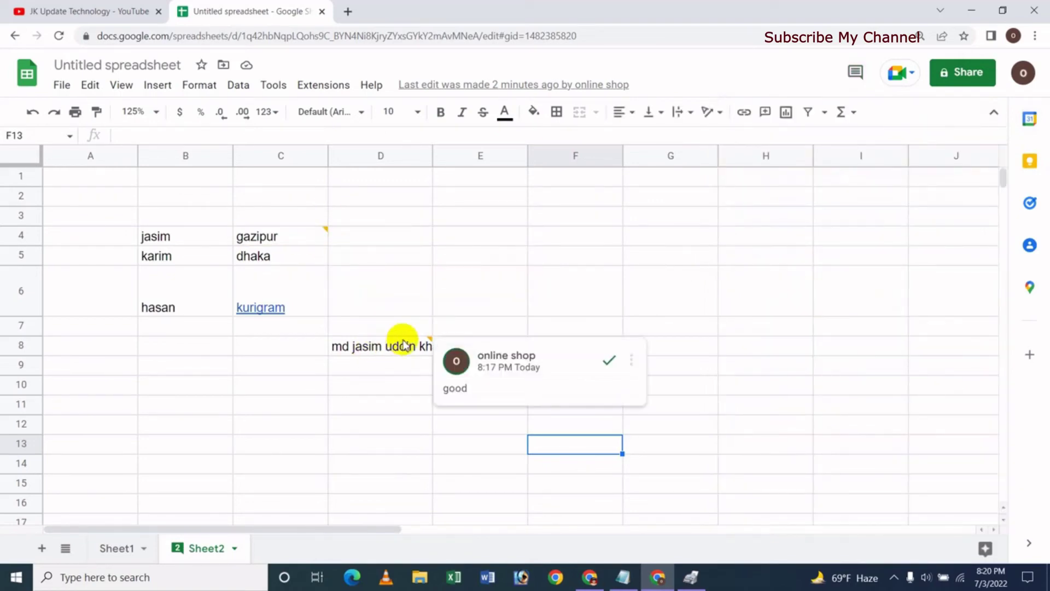
click(294, 237)
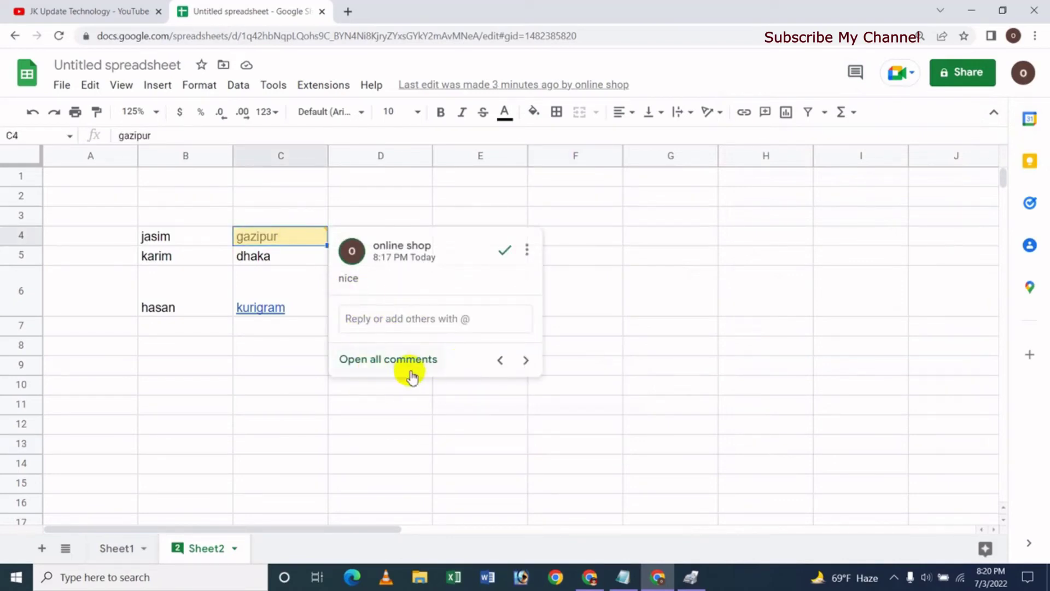
click(527, 249)
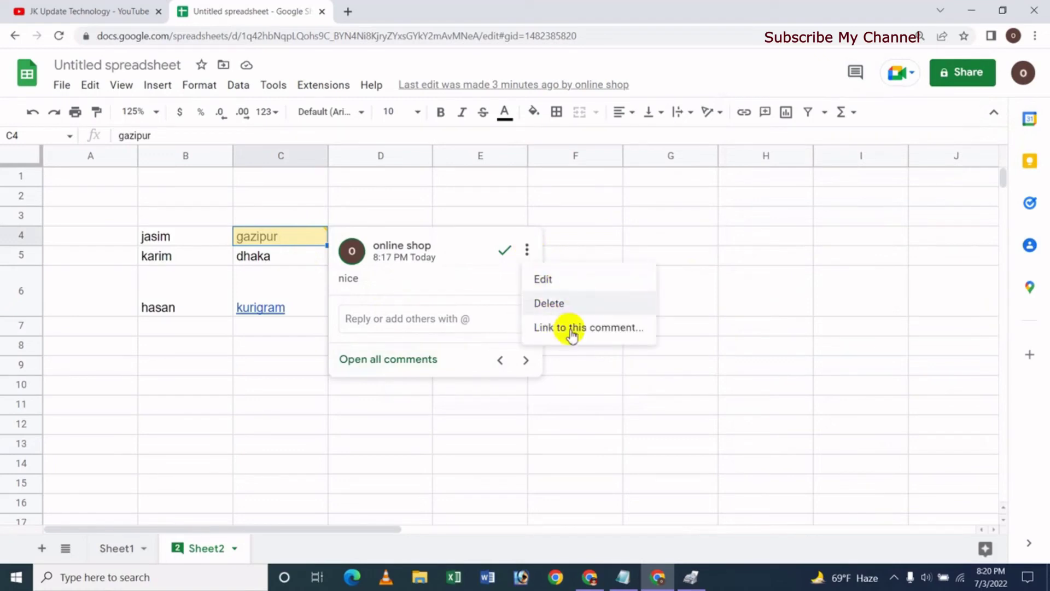
click(788, 278)
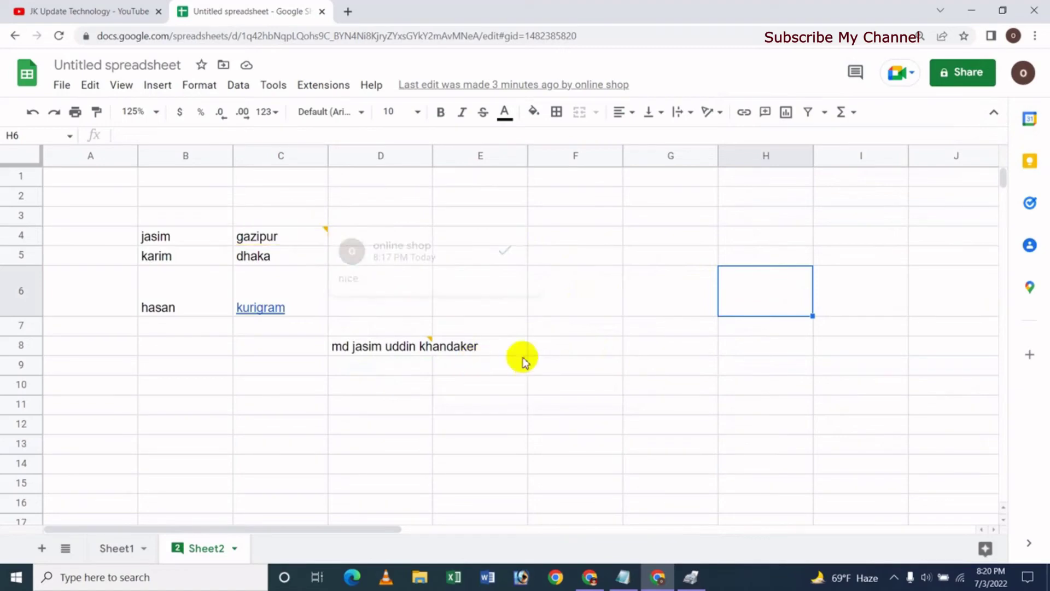
click(646, 256)
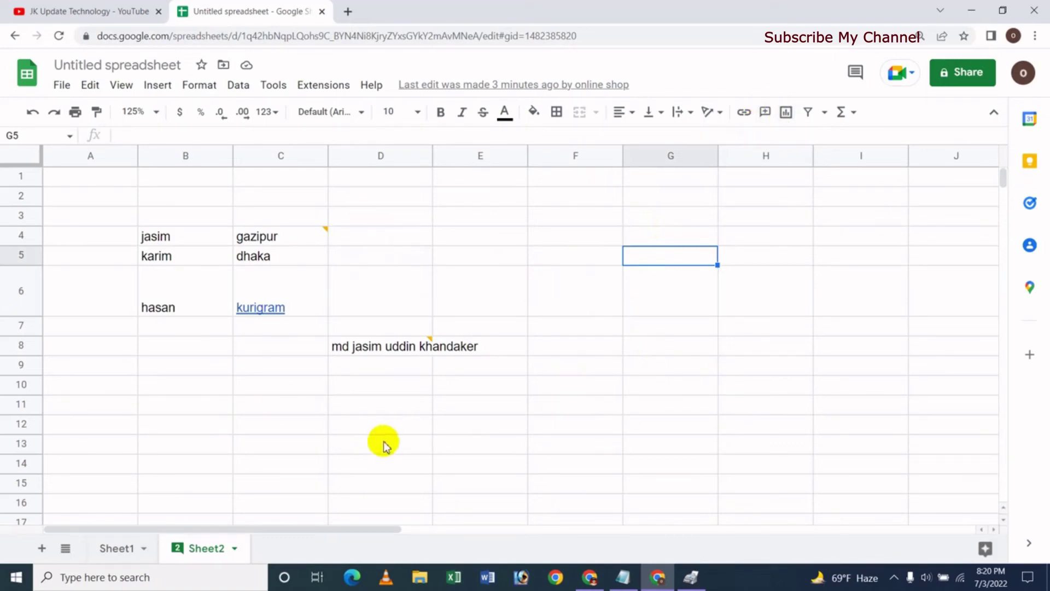
Step: Create the blank Sheet3 and select B4 as the new table's corner
click(43, 549)
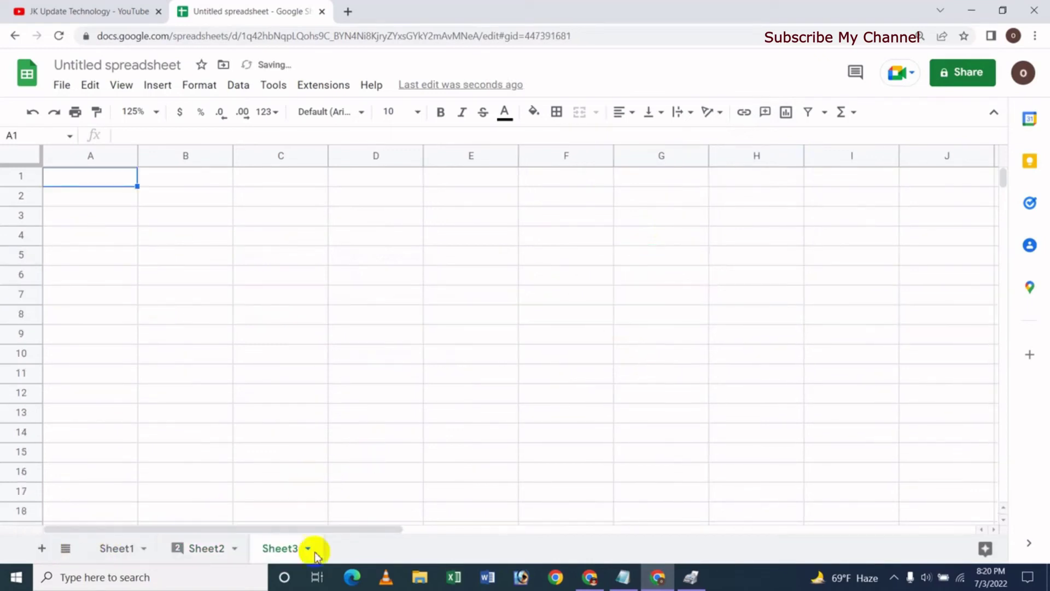
click(281, 262)
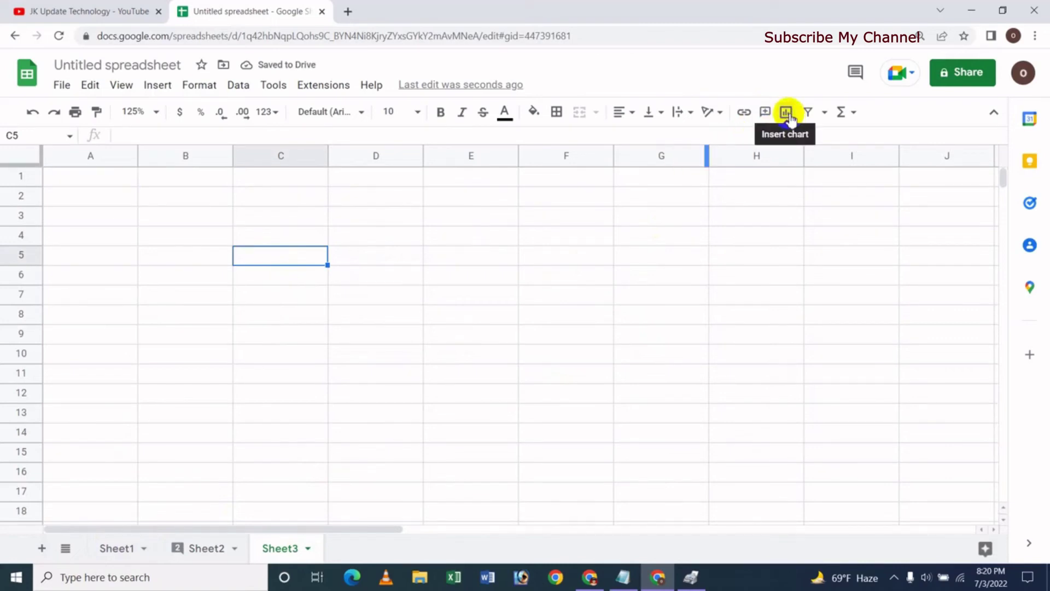
click(217, 240)
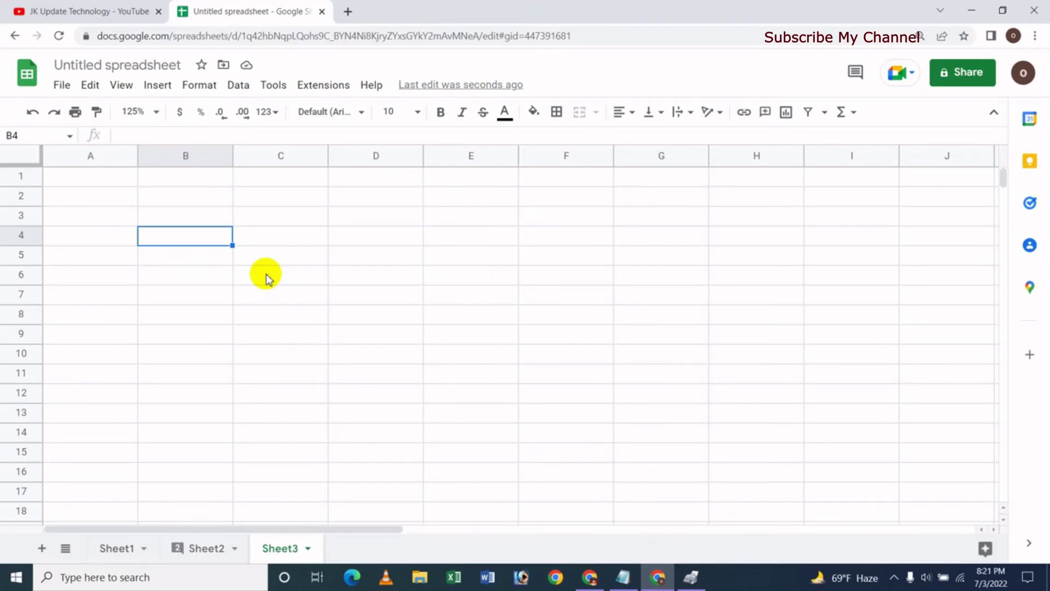
Step: Enter the student names karim, rahim and hasan in B5:B7
click(176, 253)
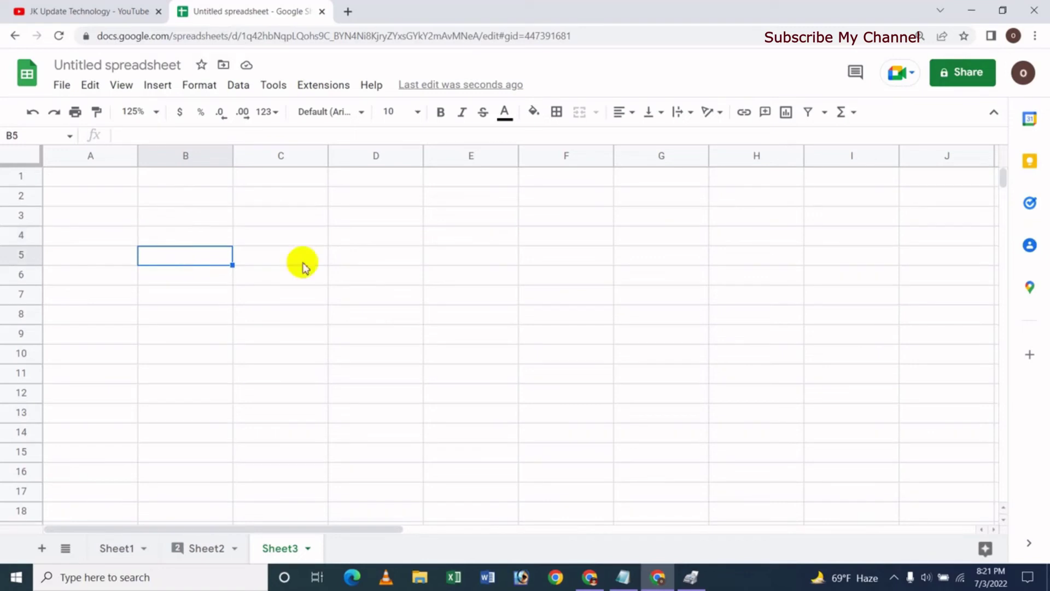
text(karim)
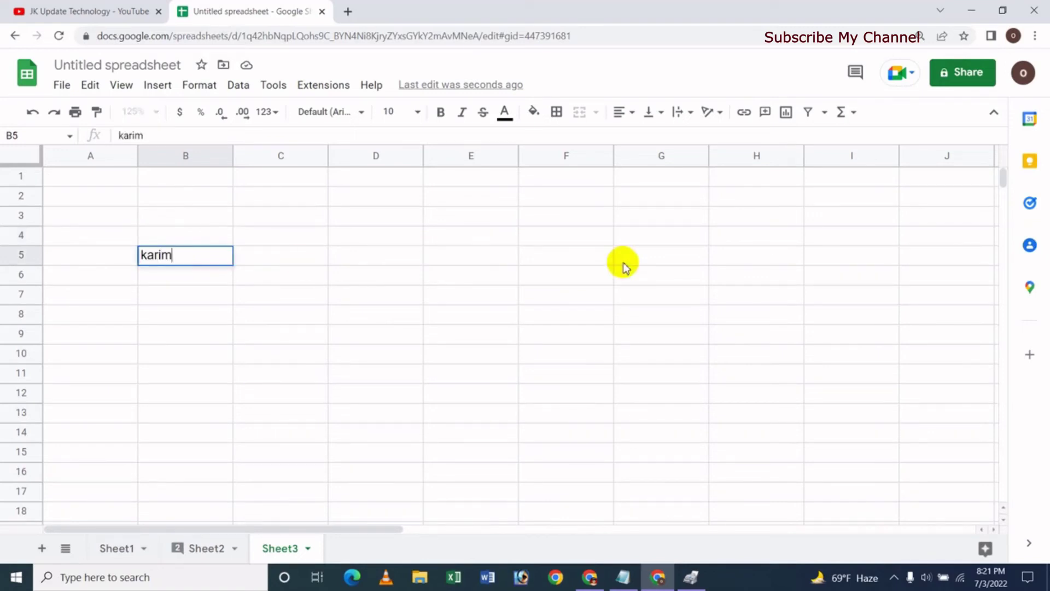
key(Return)
text(rahim)
key(Return)
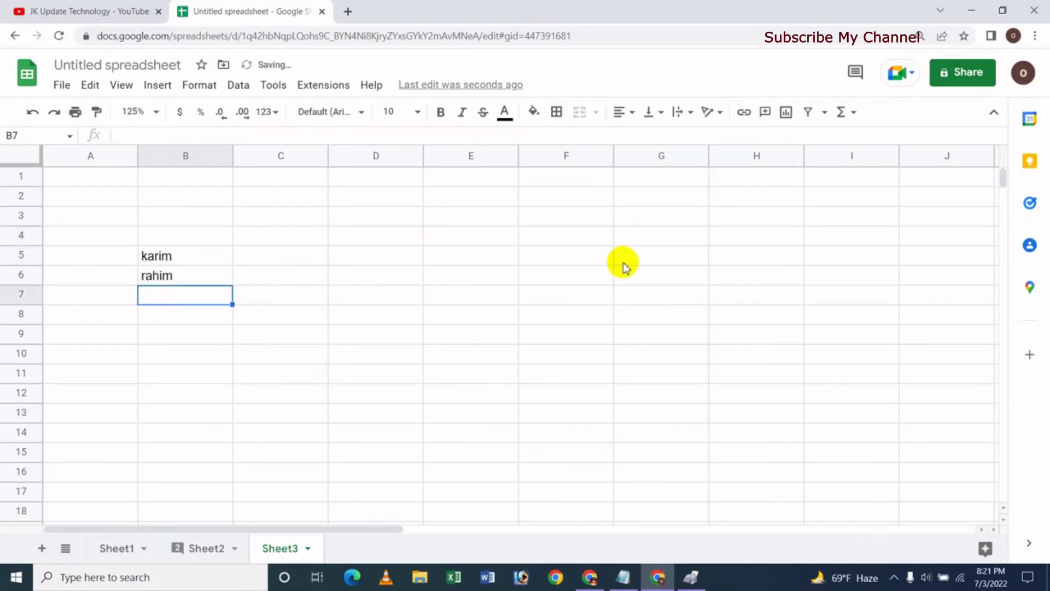
text(hasan)
key(Return)
key(Up)
key(Up)
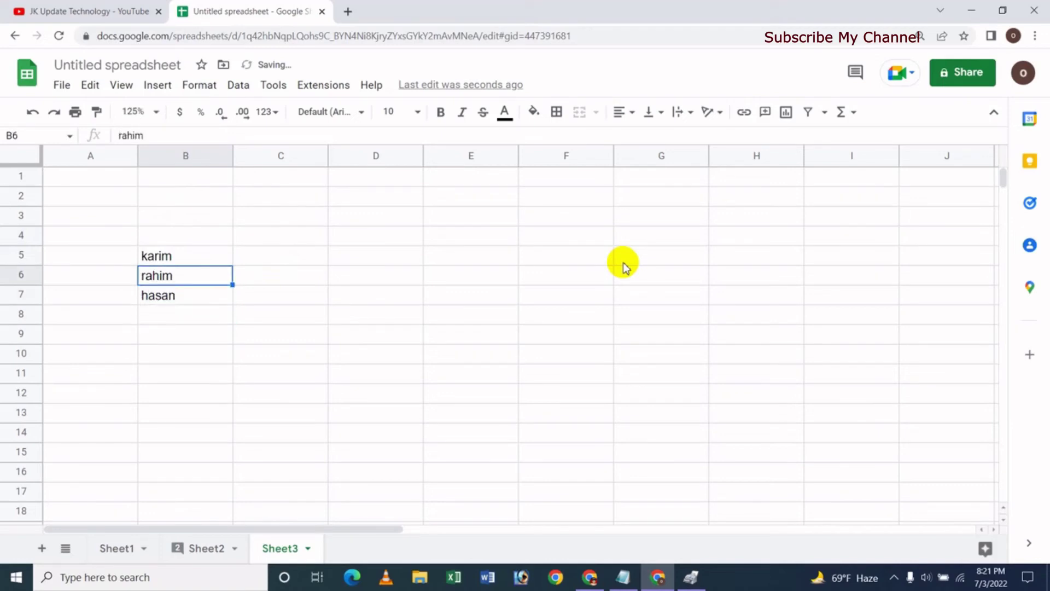
key(Up)
key(Up)
Step: Enter the subject headings bengali, english and math in C4:E4
key(Right)
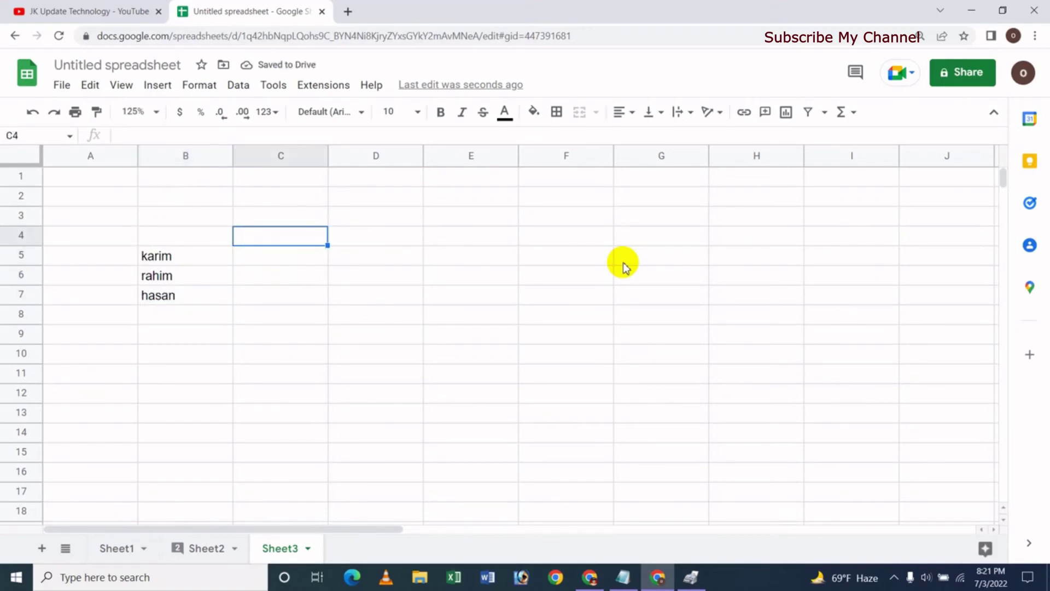
text(bengali)
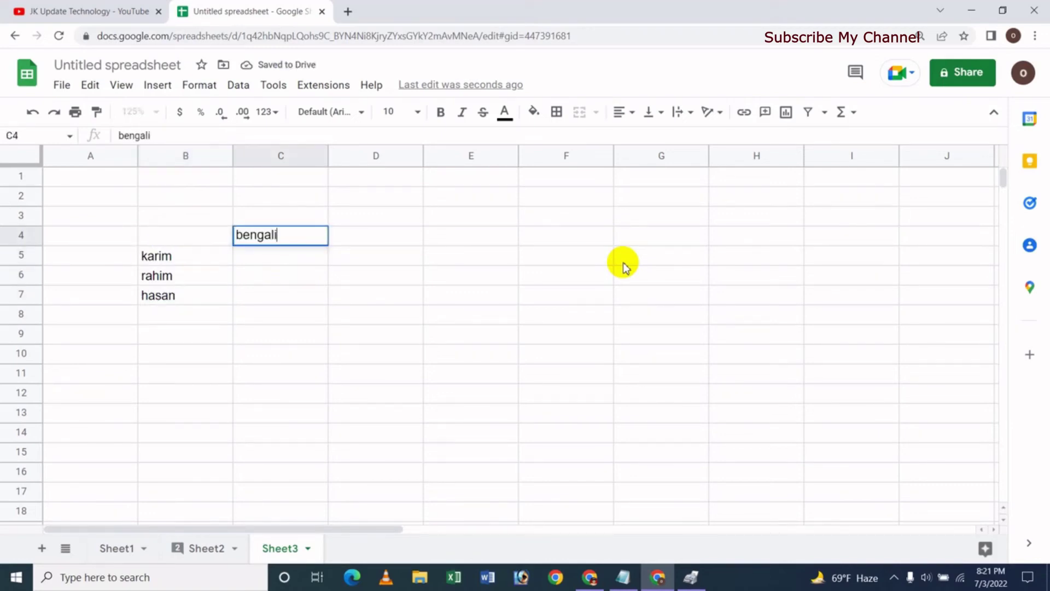
key(Return)
key(Up)
key(Right)
text(engli)
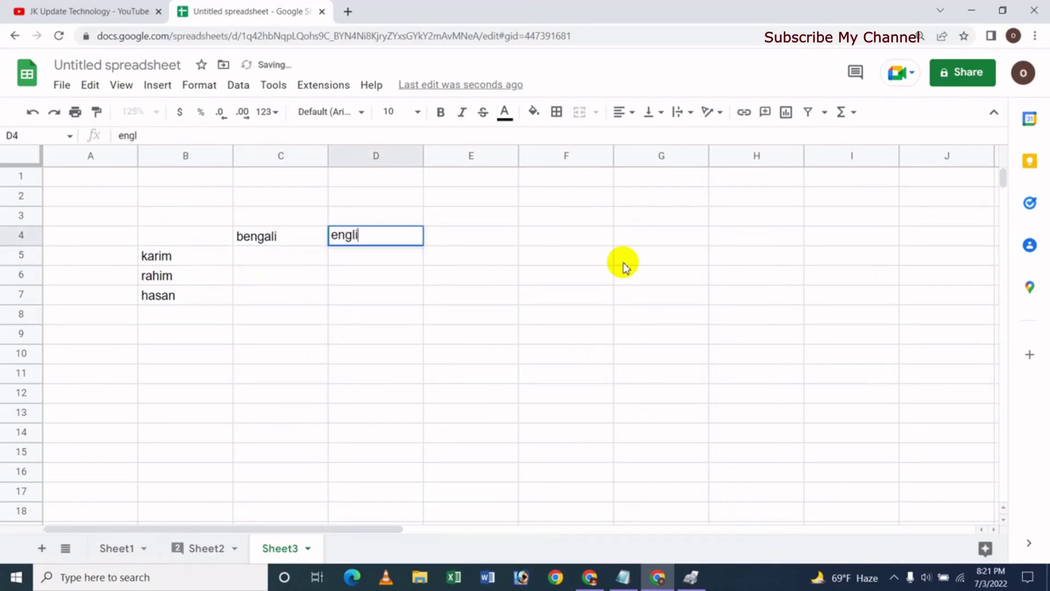
key(Return)
key(Up)
key(Return)
text(\)
key(Return)
key(Up)
key(Right)
text(math)
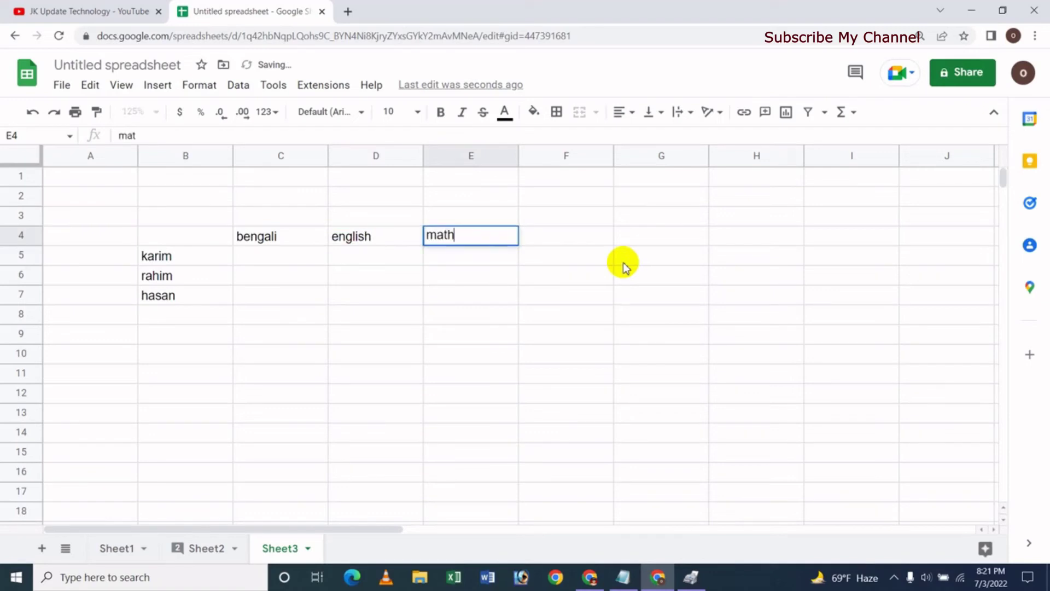
key(Return)
Step: Enter karim's marks 50, 60 and 70 in C5:E5
key(Left)
key(Left)
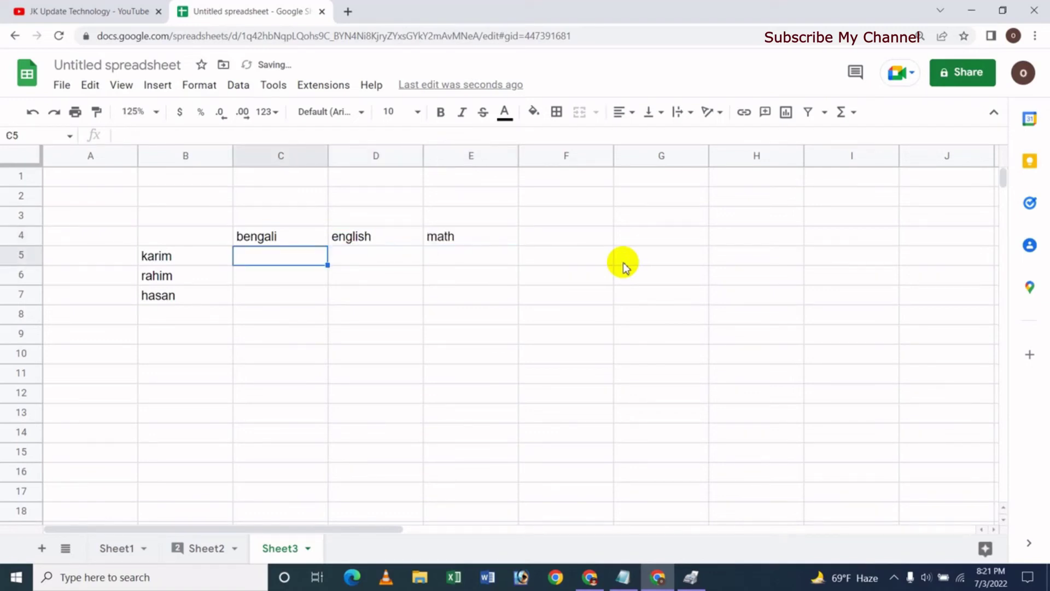
text(50)
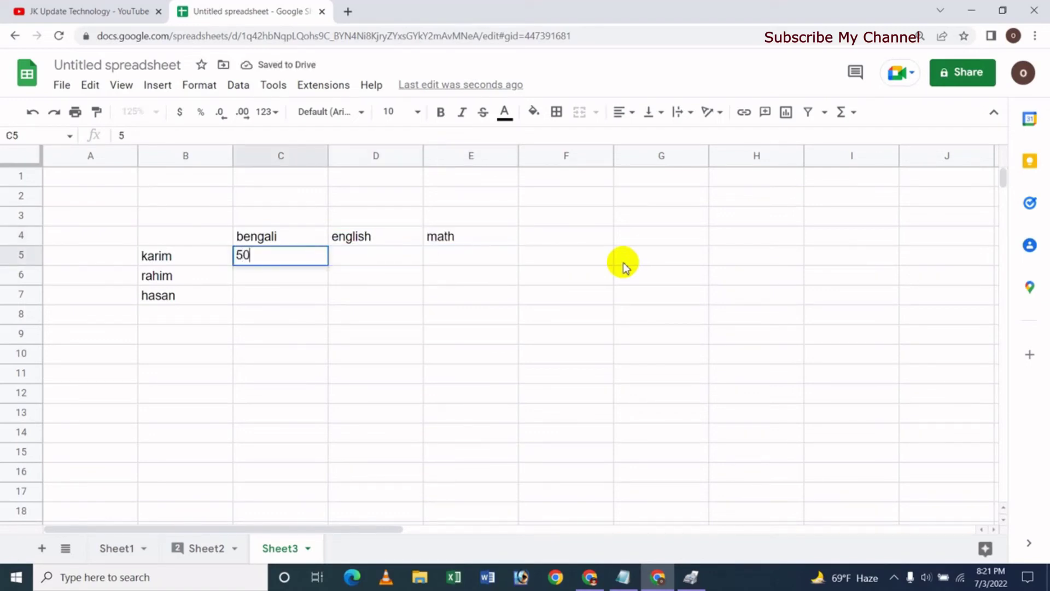
key(Right)
text(60)
key(Right)
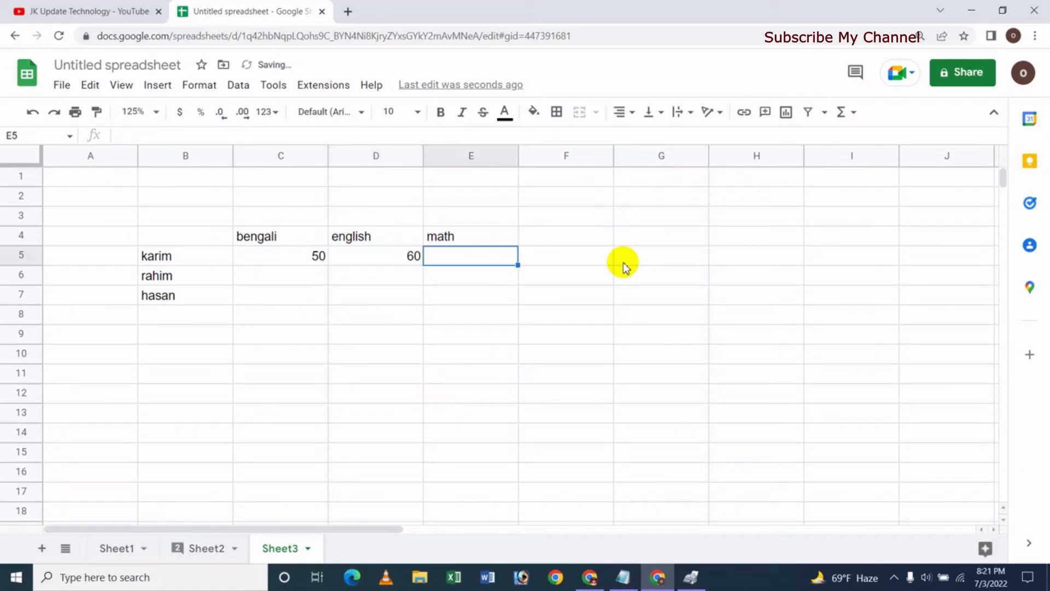
key(Return)
key(Down)
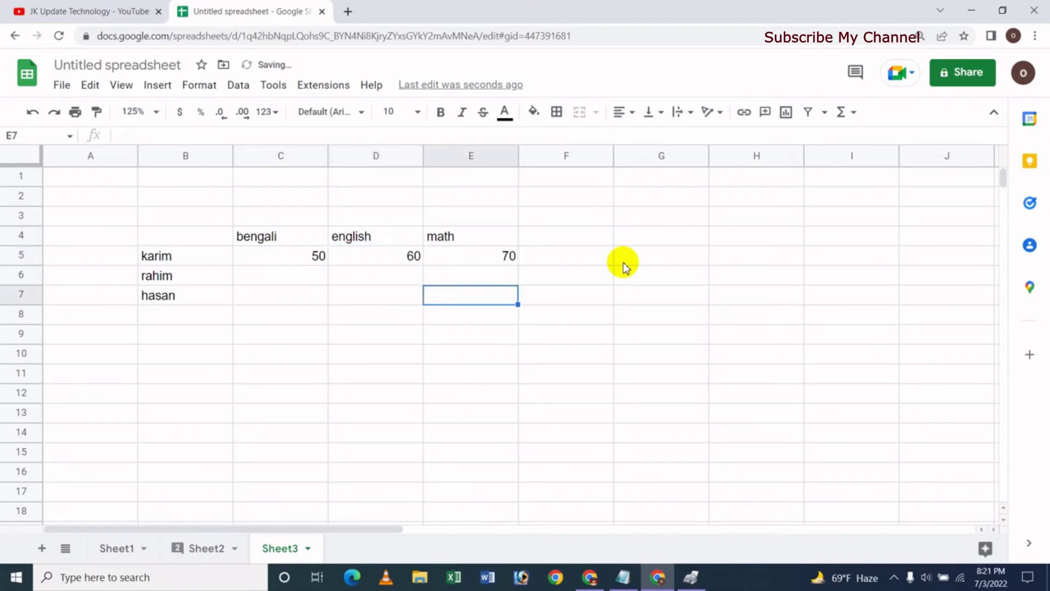
key(Up)
key(Left)
key(Left)
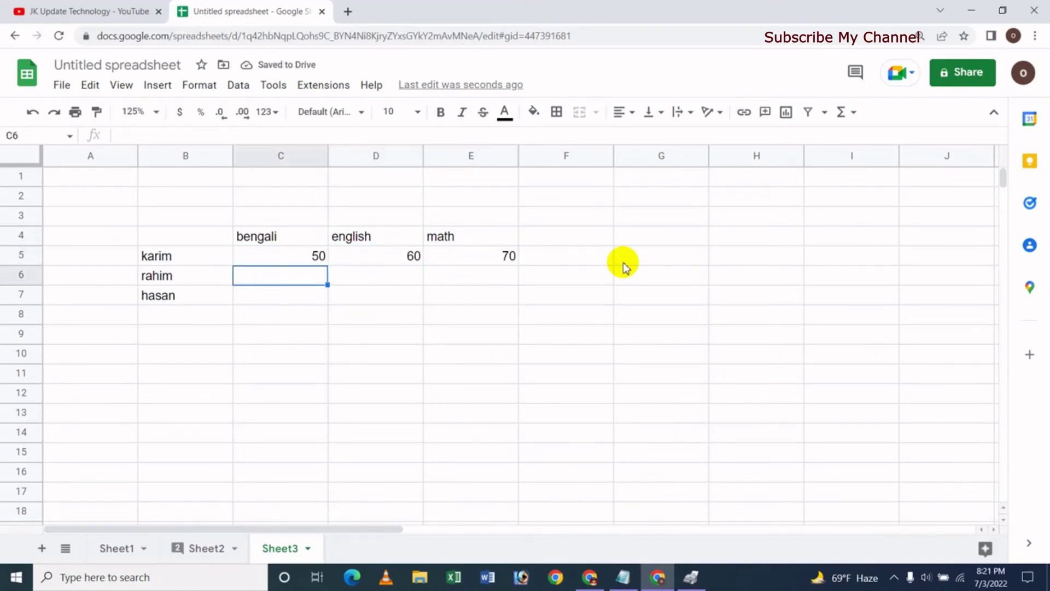
Step: Enter rahim's marks 60, 70, 80 and hasan's marks 70, 50, 90
key(Tab)
text(7)
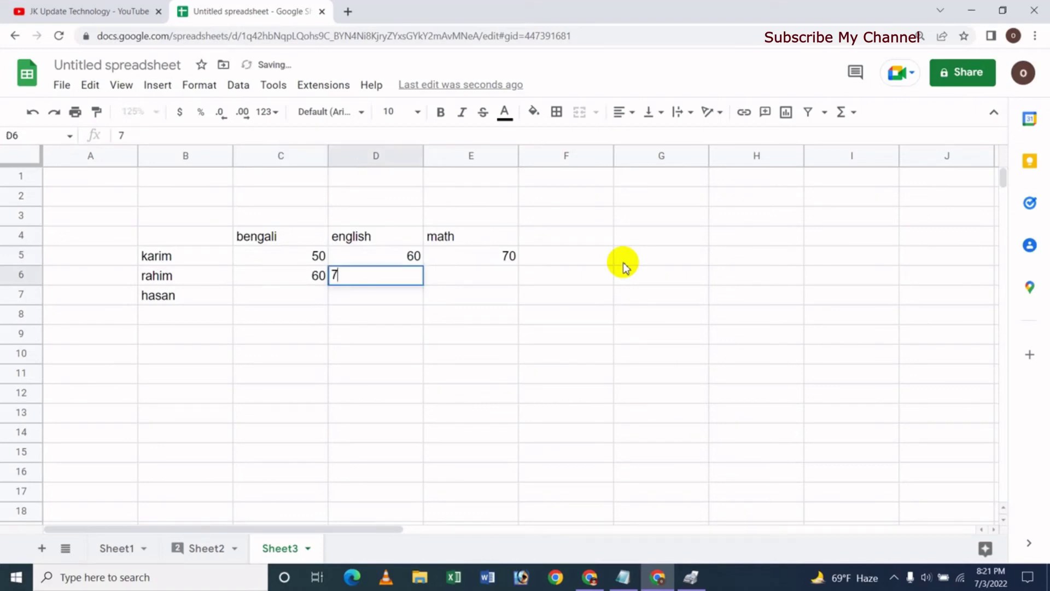
text(0)
key(Tab)
text(80)
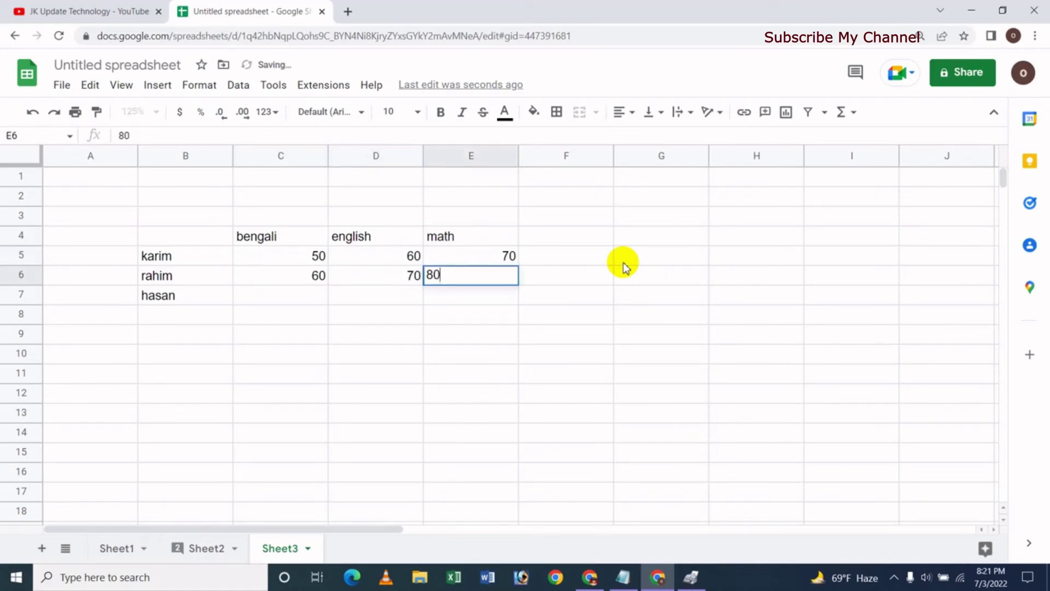
key(Return)
key(Left)
key(Left)
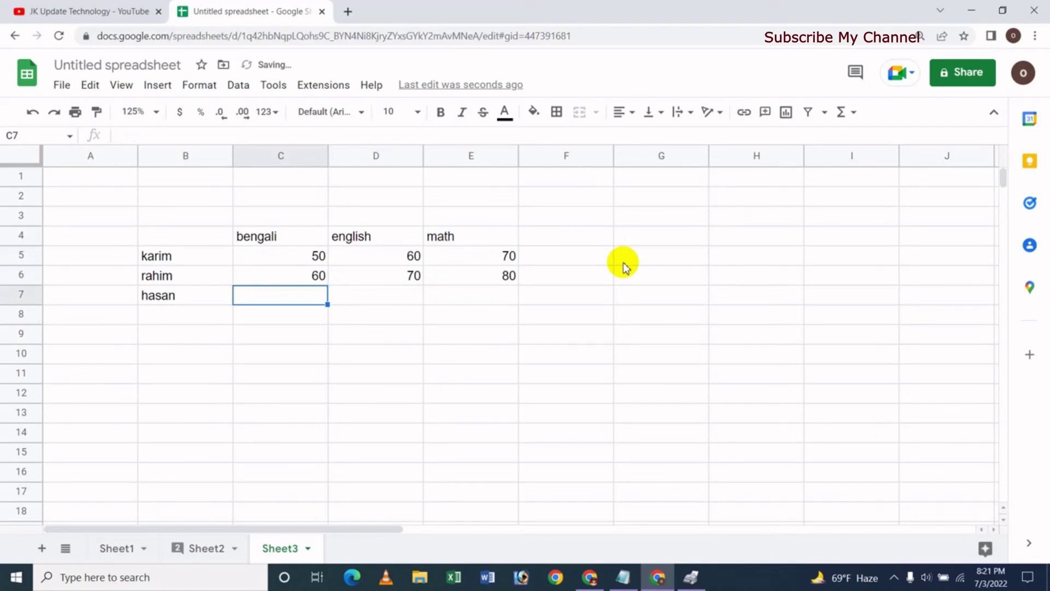
key(Tab)
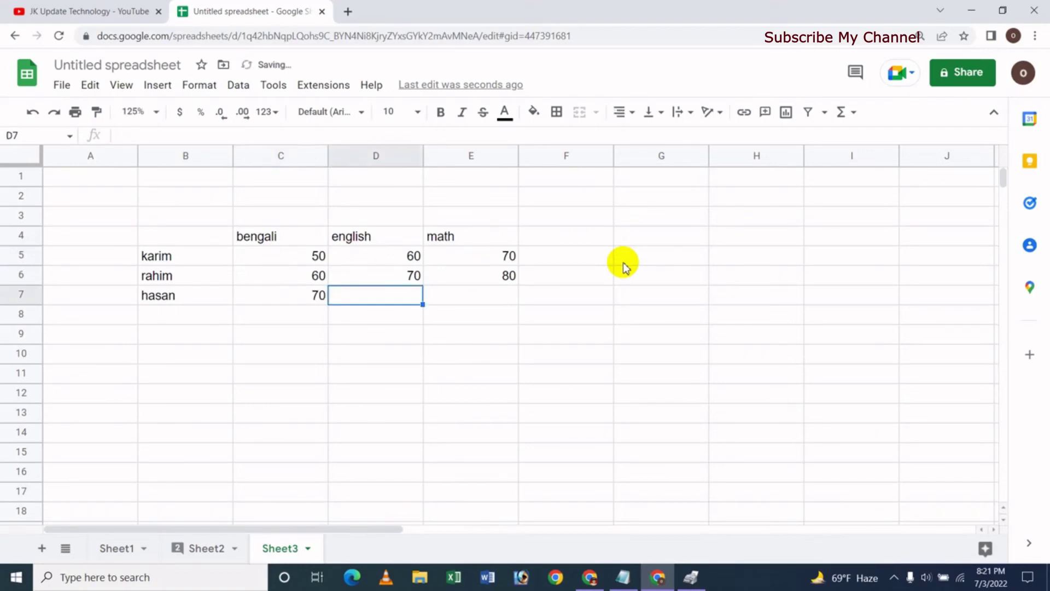
text(50)
key(Tab)
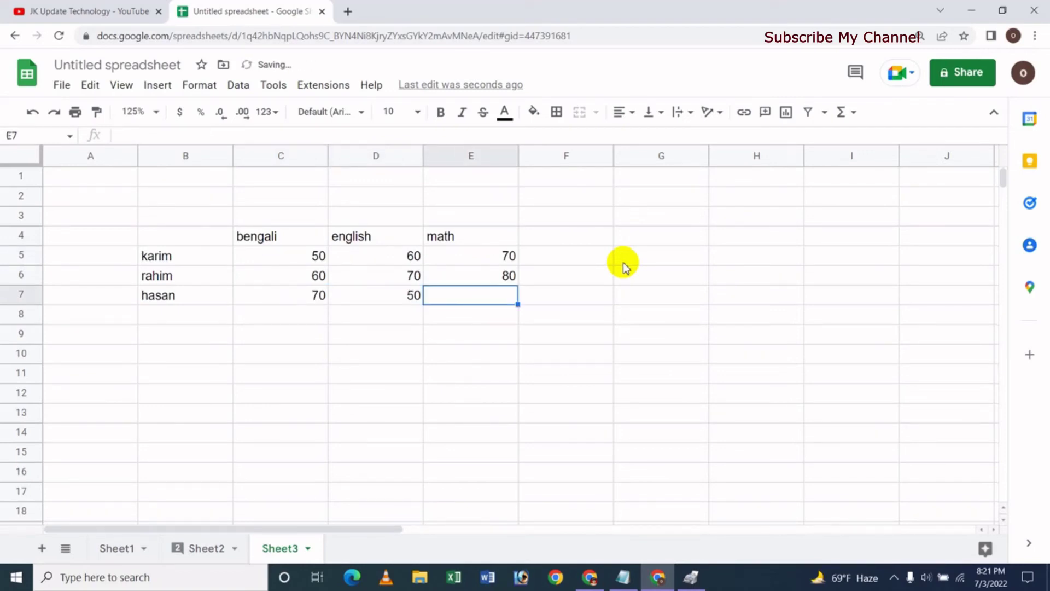
text(90)
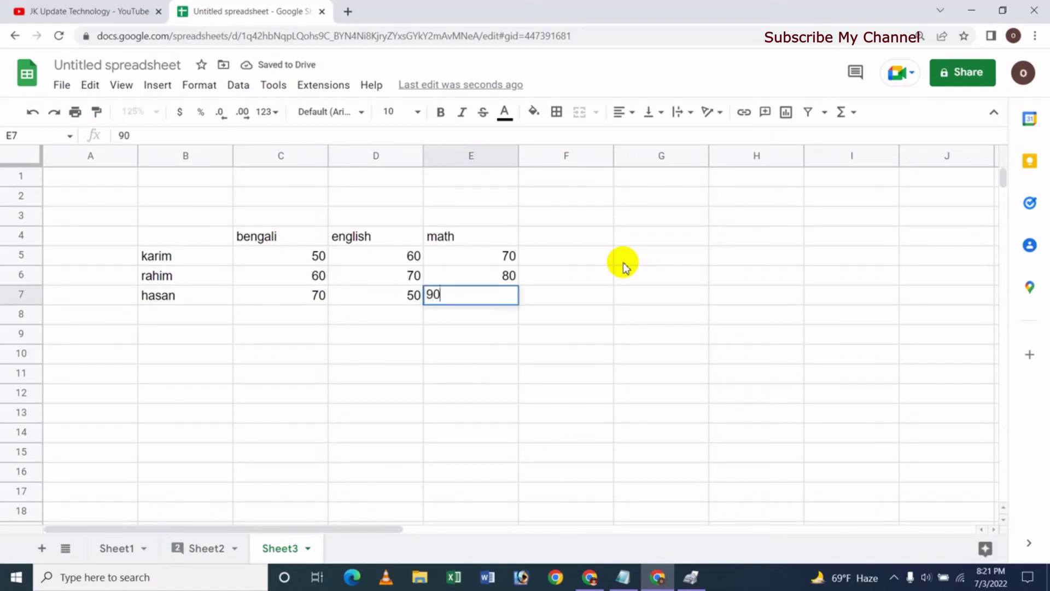
key(Return)
key(Left)
key(Left)
key(Left)
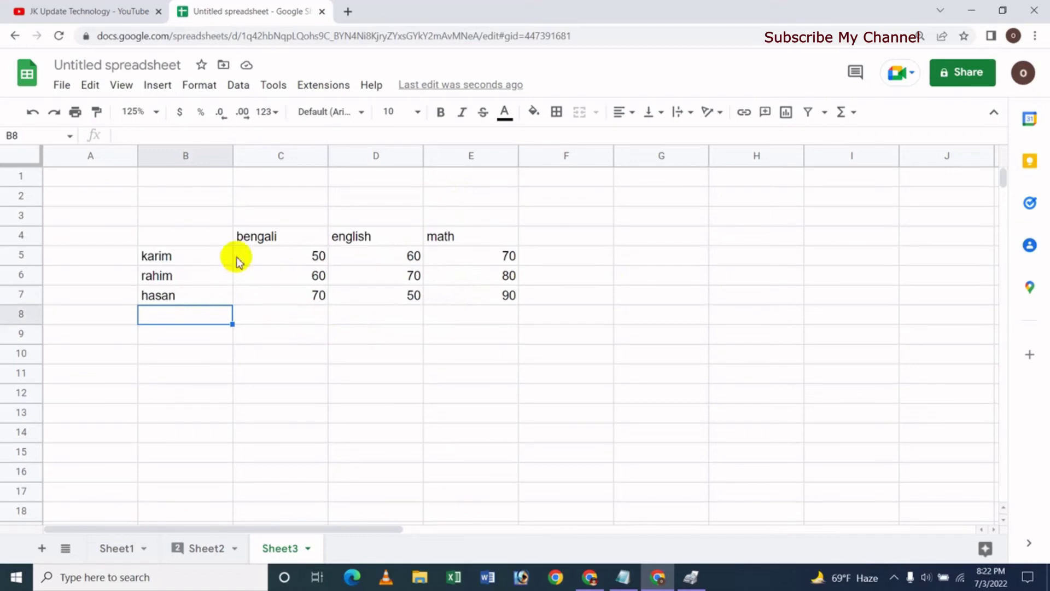
Step: Select the range B4:E7 covering the headings, names and all nine marks
key(Up)
key(Up)
key(Up)
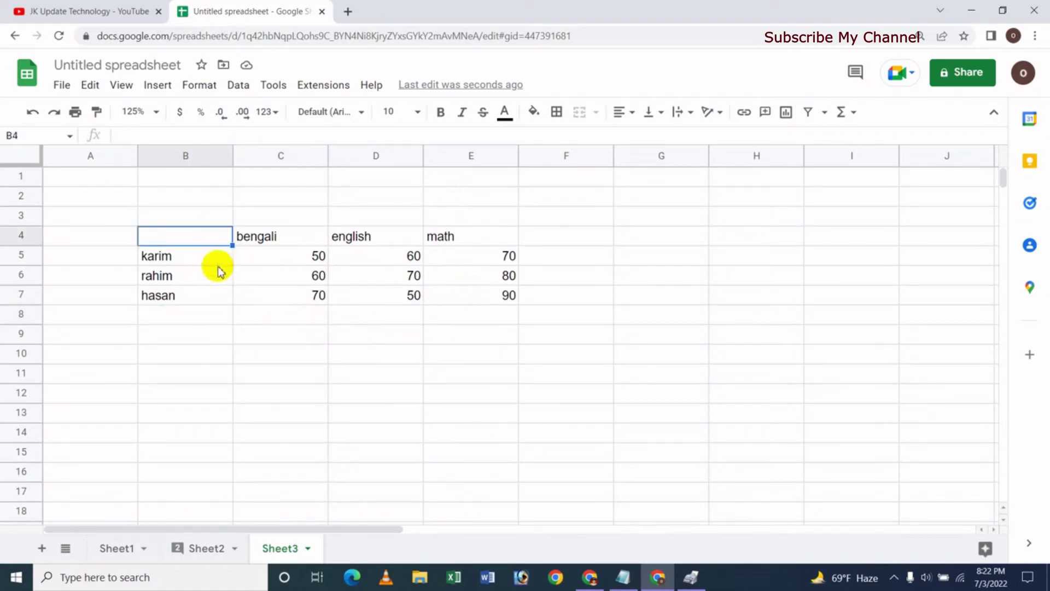
key(shift+Right)
key(shift+Right)
key(shift+Right)
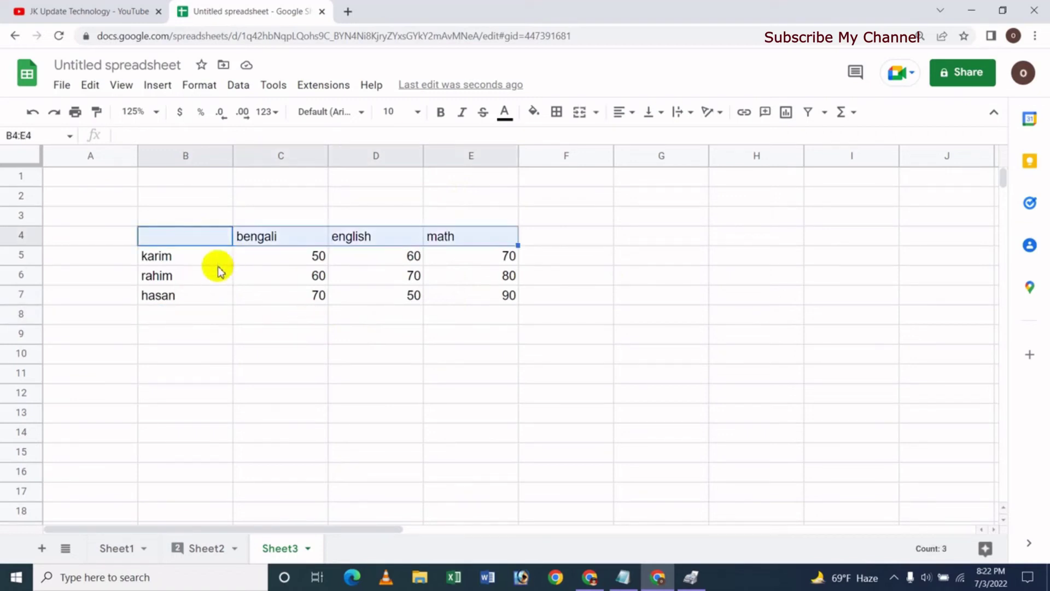
key(shift+Down)
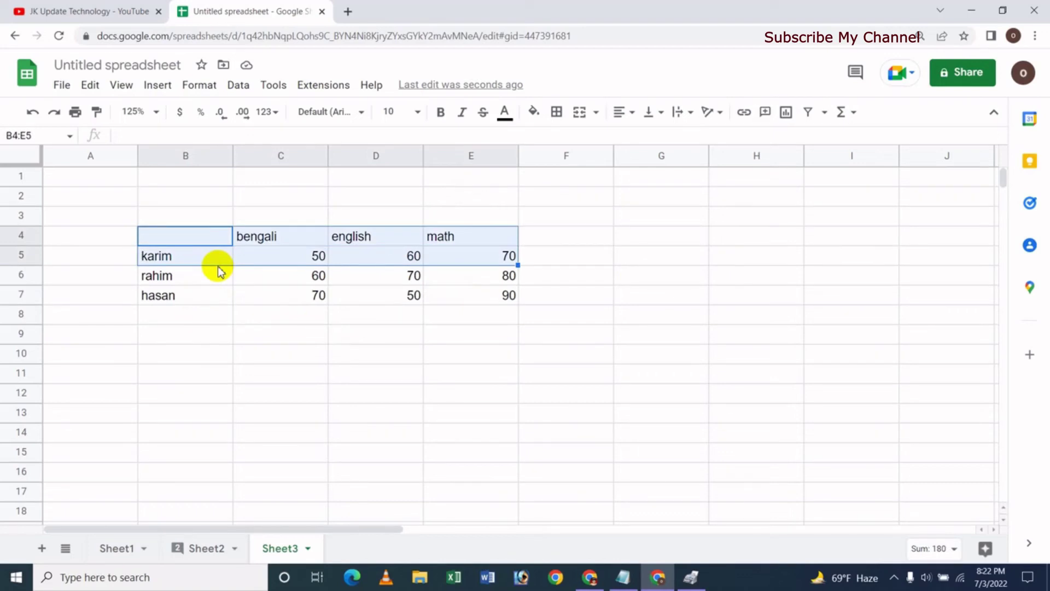
key(Left)
key(Right)
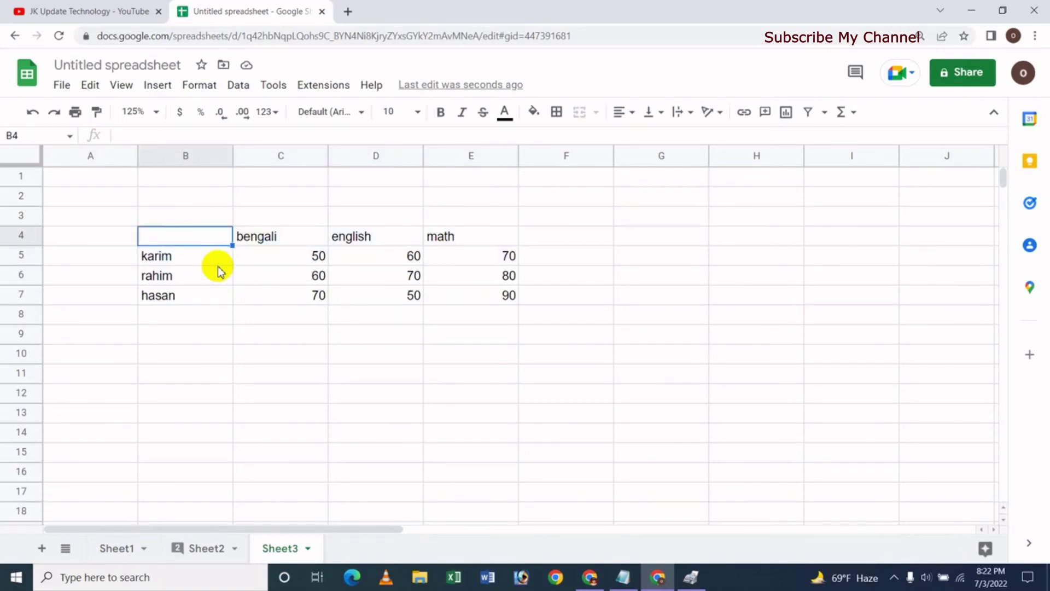
key(shift+Right)
key(shift+Right)
key(shift+Right)
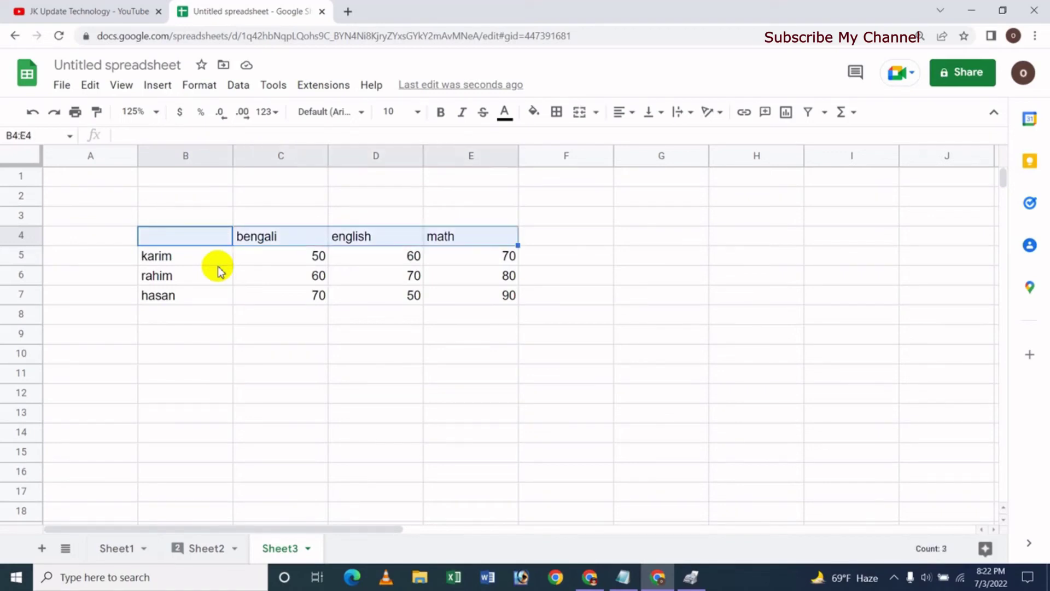
key(shift+Down)
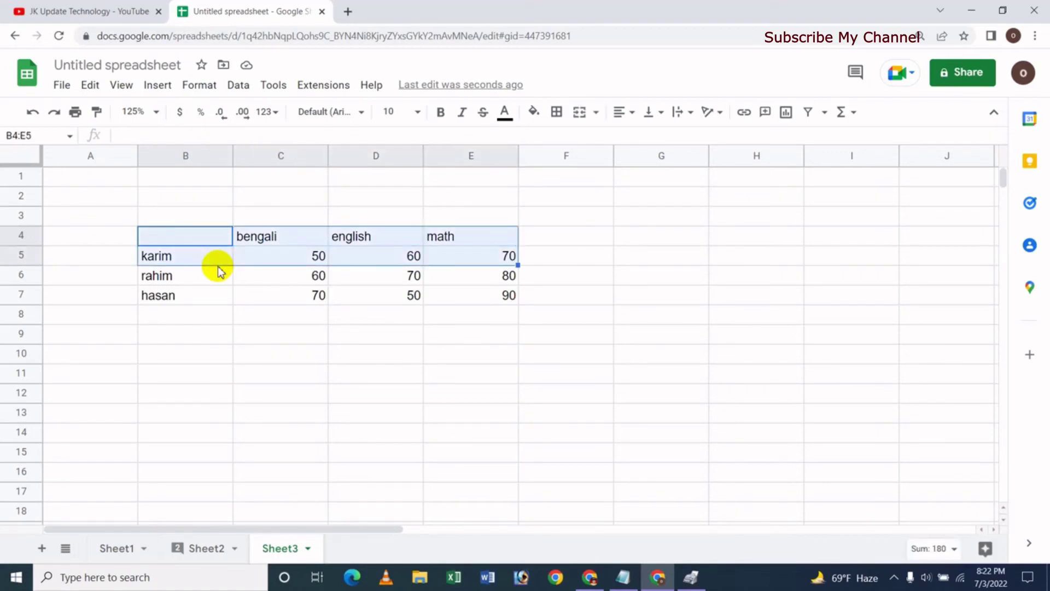
key(shift+Down)
key(shift+Down)
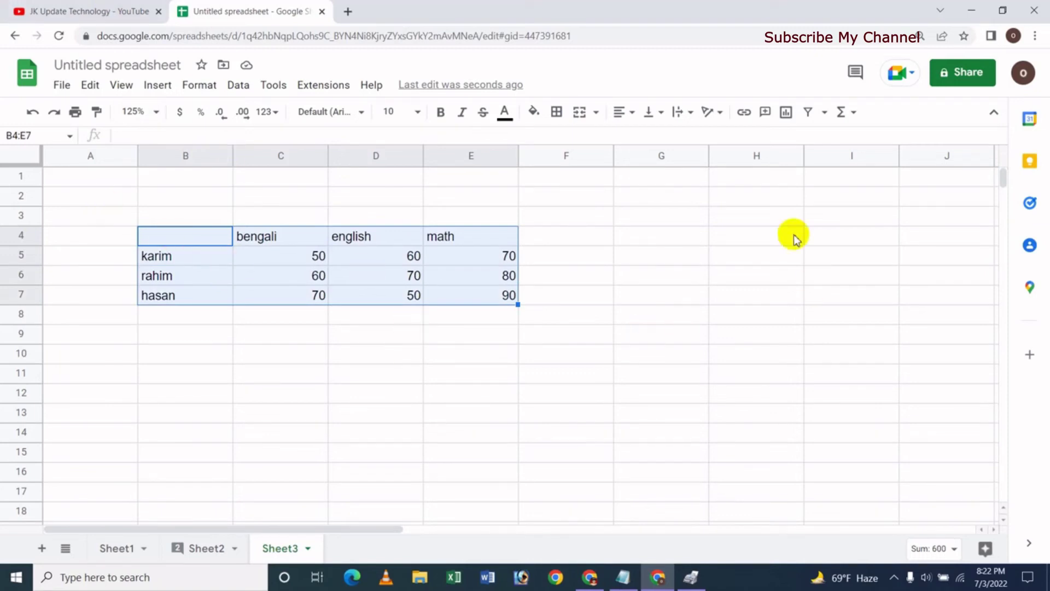
Step: Insert a column chart from B4:E7, then select its math and bengali series and gridlines
click(786, 112)
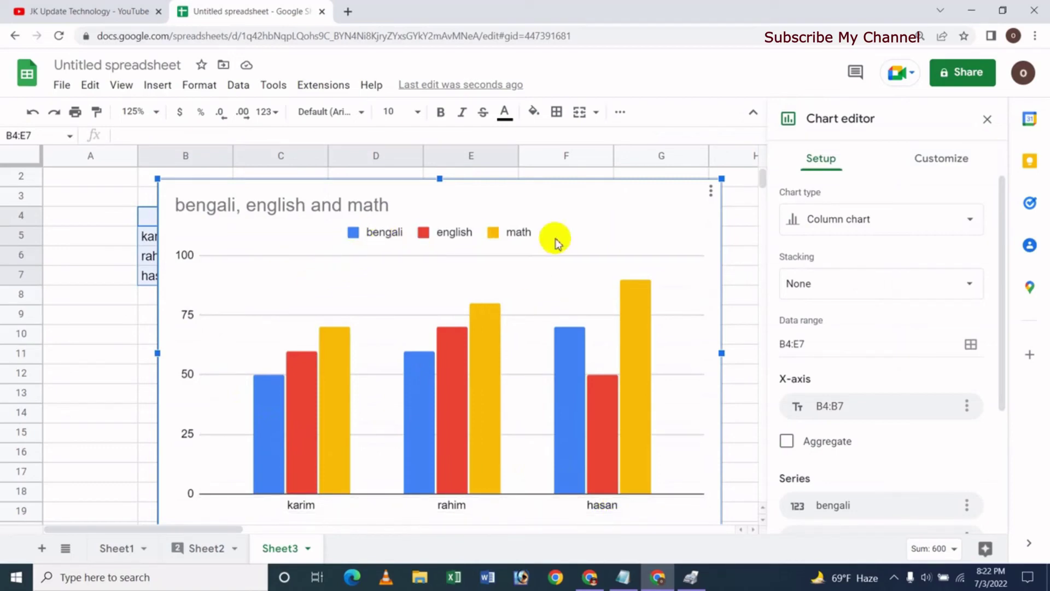
click(310, 465)
click(271, 397)
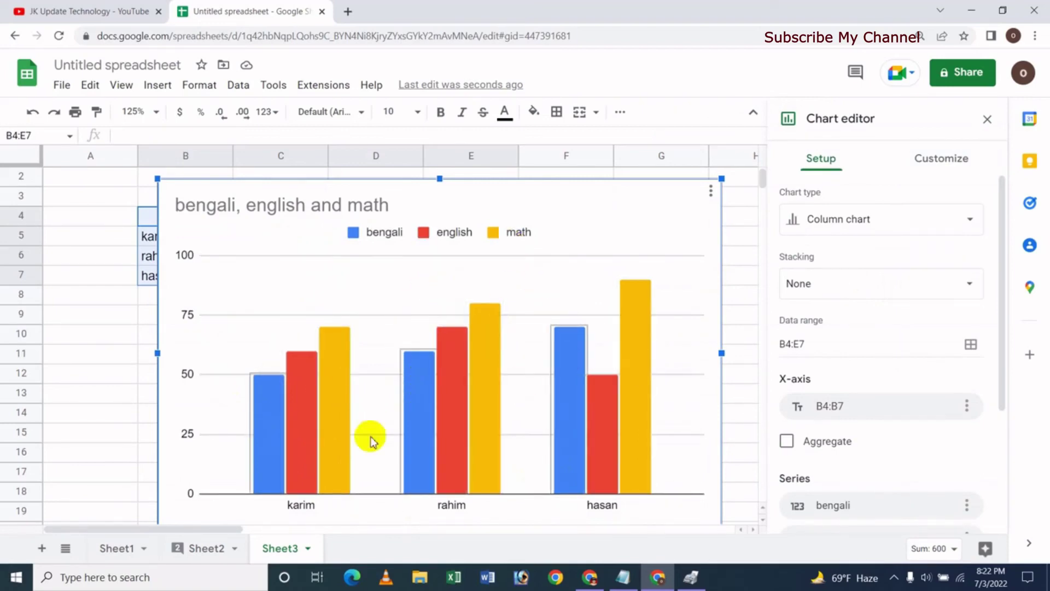
click(610, 459)
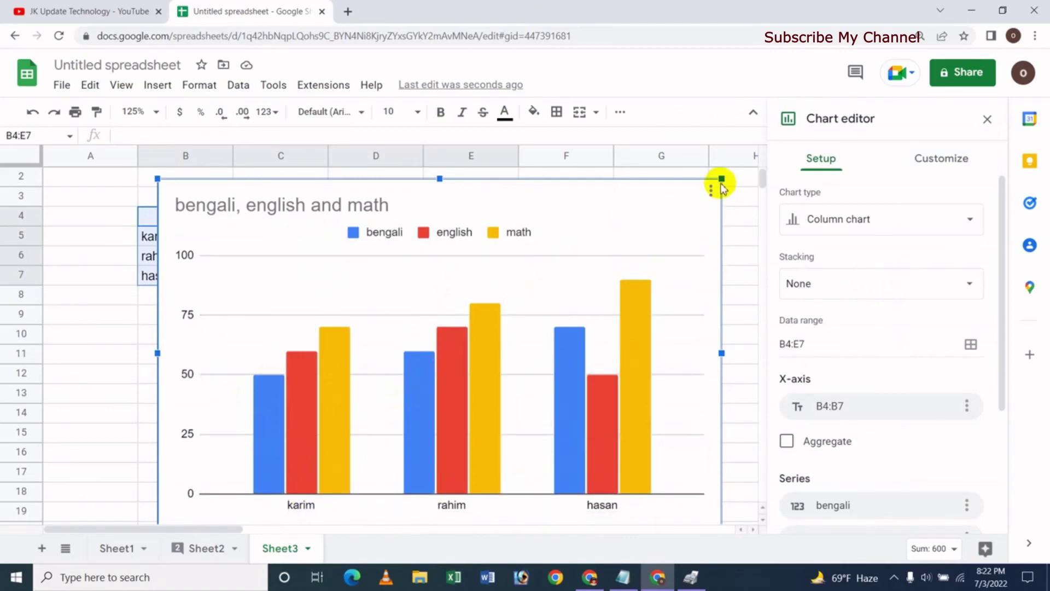
Step: Resize the chart to sit below the table, then select the bengali, english and math bars
drag(722, 179, 537, 293)
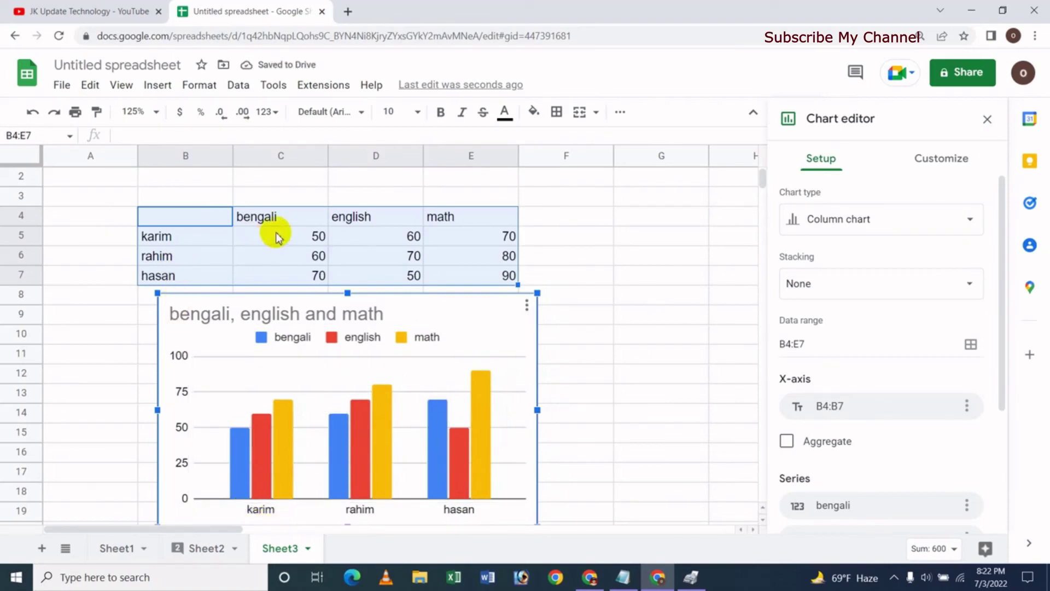
click(241, 450)
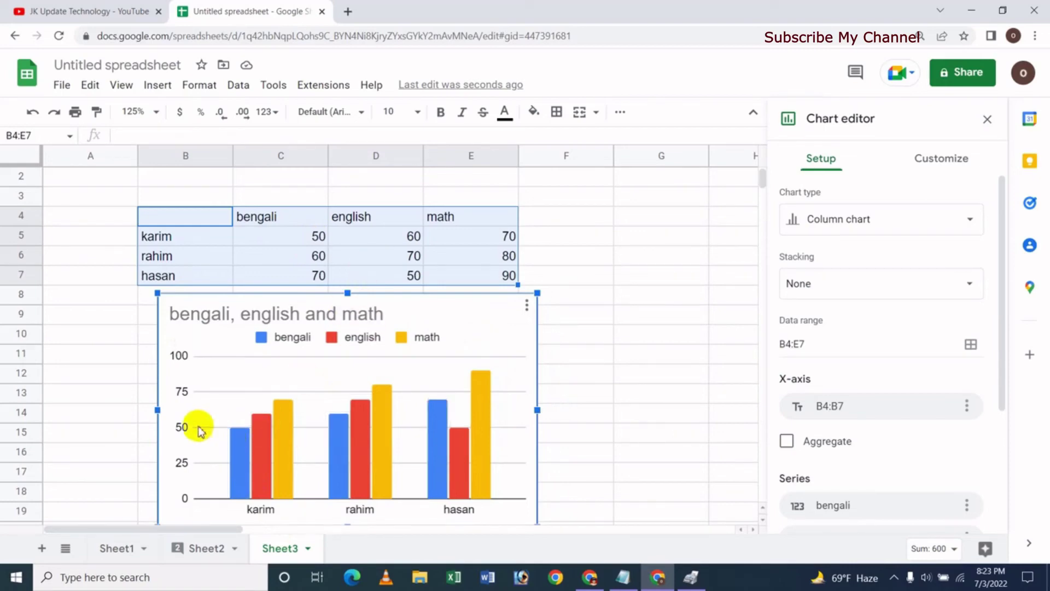
click(265, 419)
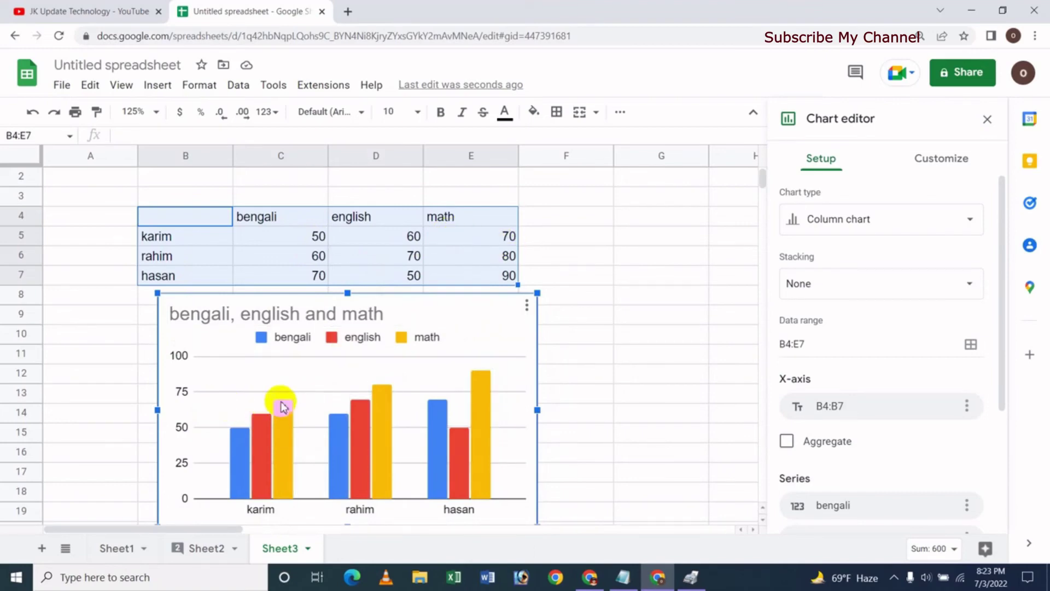
click(285, 407)
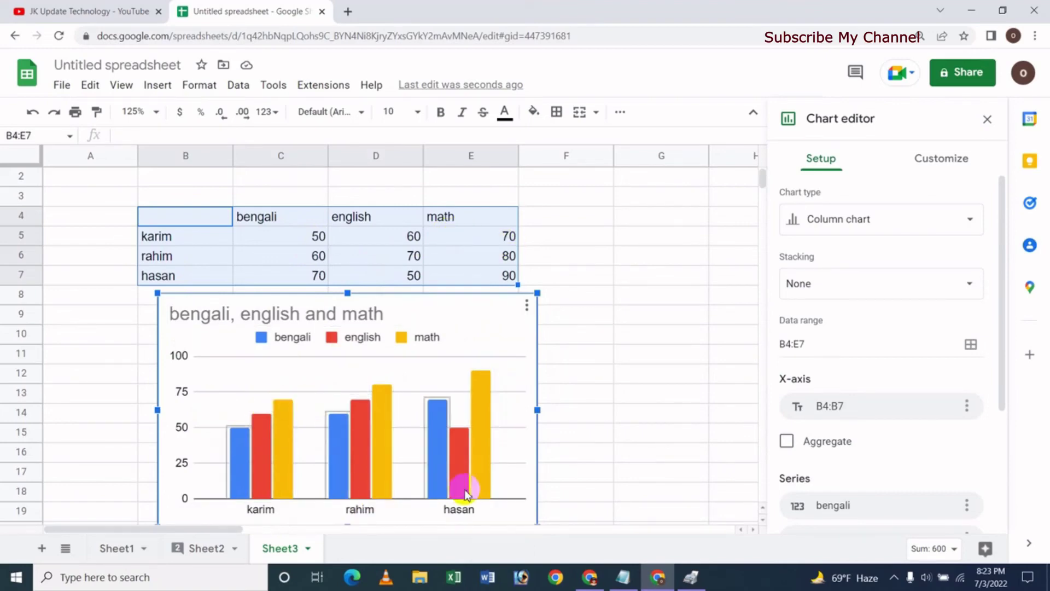
click(362, 492)
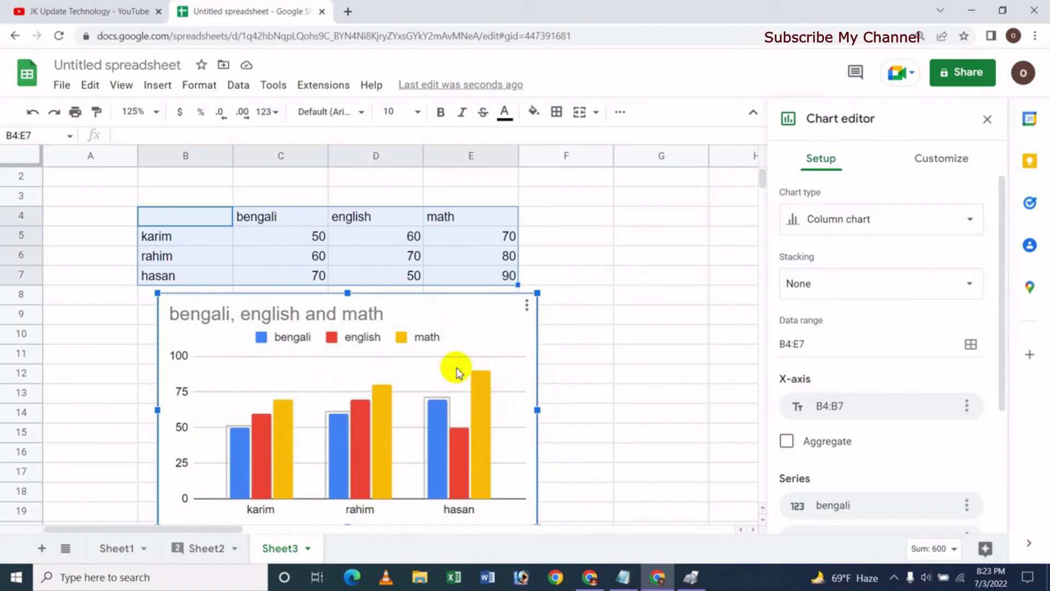
click(380, 428)
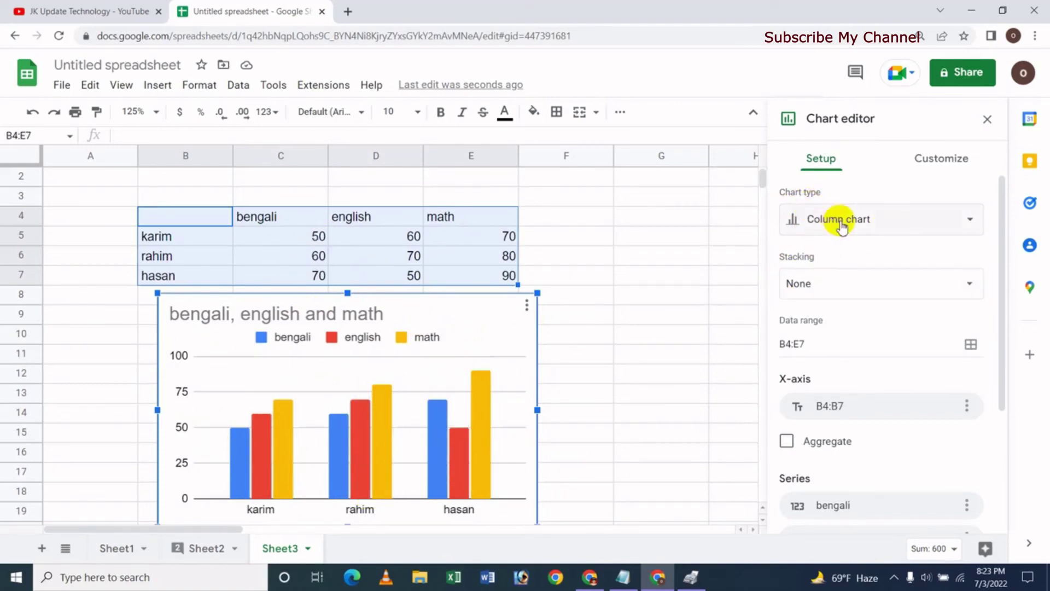
Step: Switch the chart to a bar chart, then back to a column chart
click(897, 224)
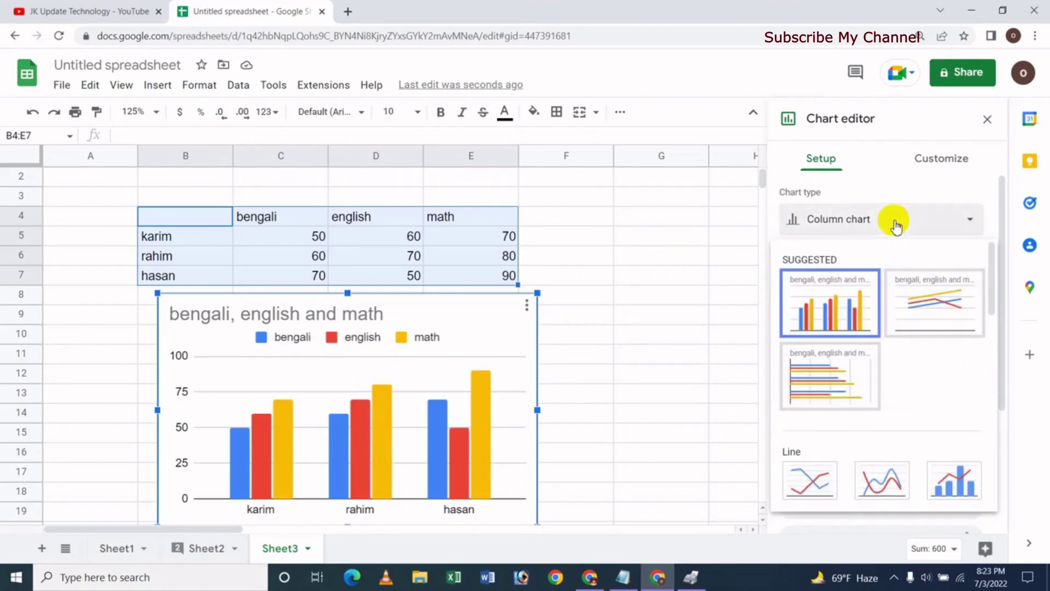
click(859, 379)
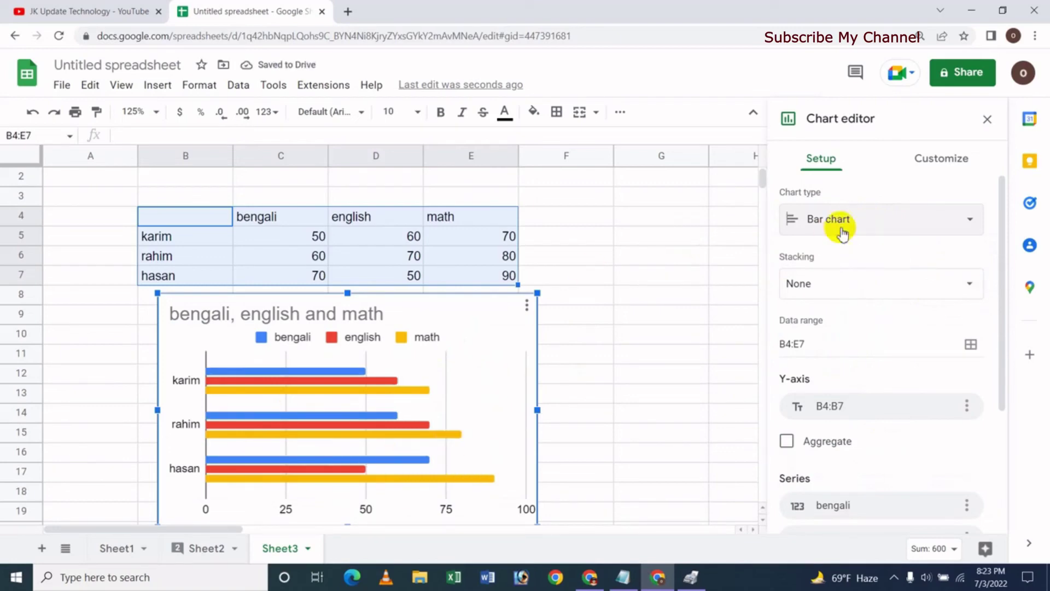
click(839, 220)
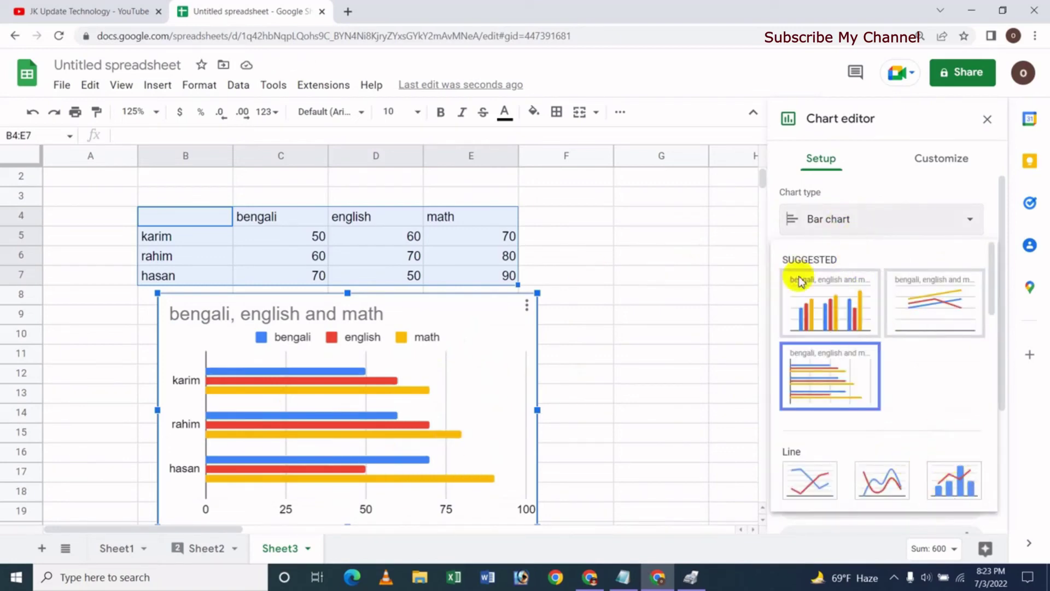
click(810, 306)
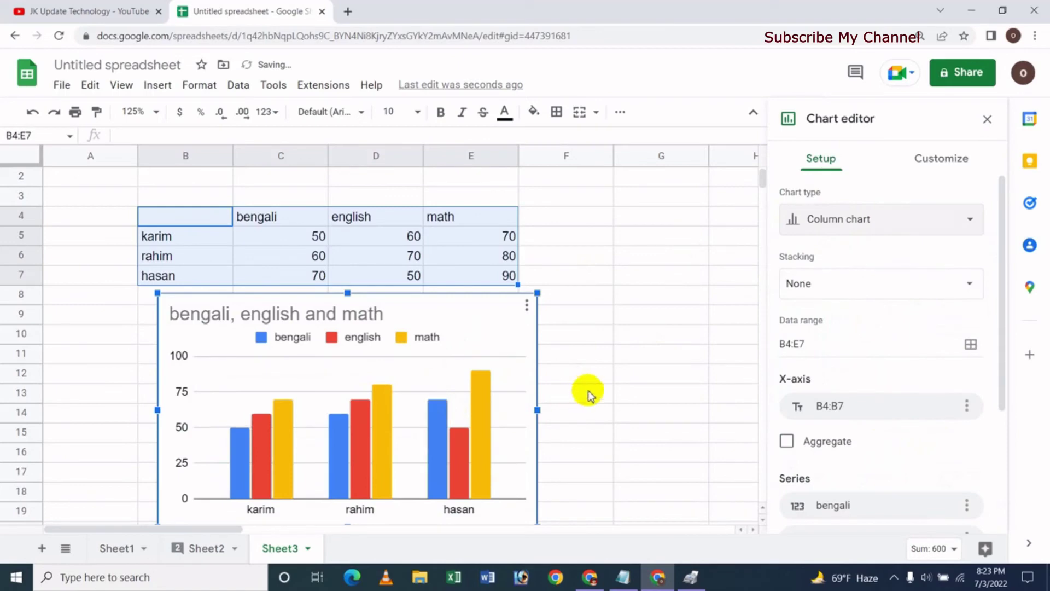
Step: Preview Standard and 100% stacking, then set stacking back to None
click(831, 290)
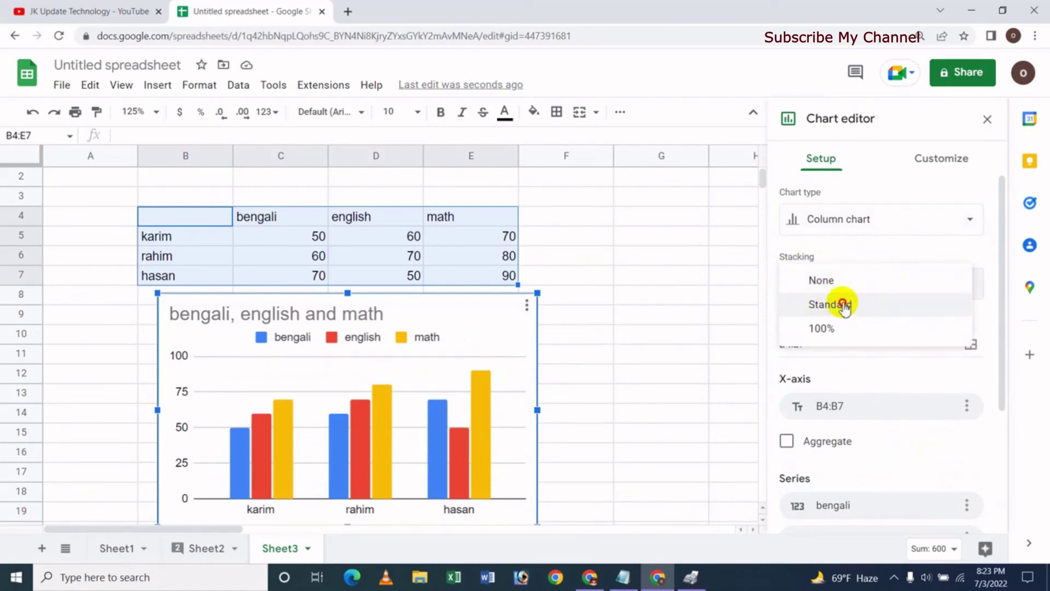
click(845, 306)
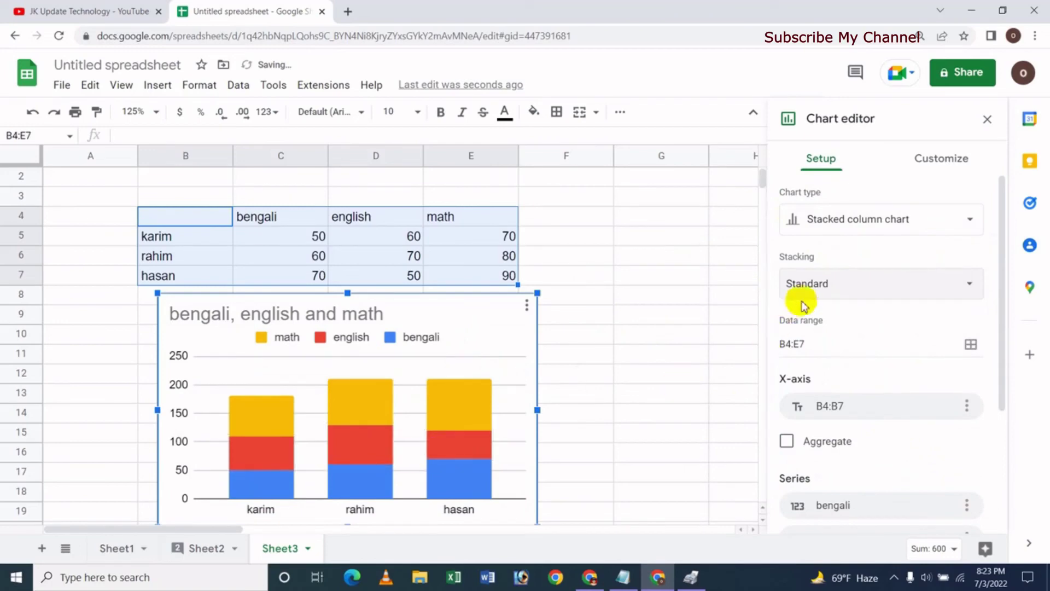
click(802, 298)
click(832, 304)
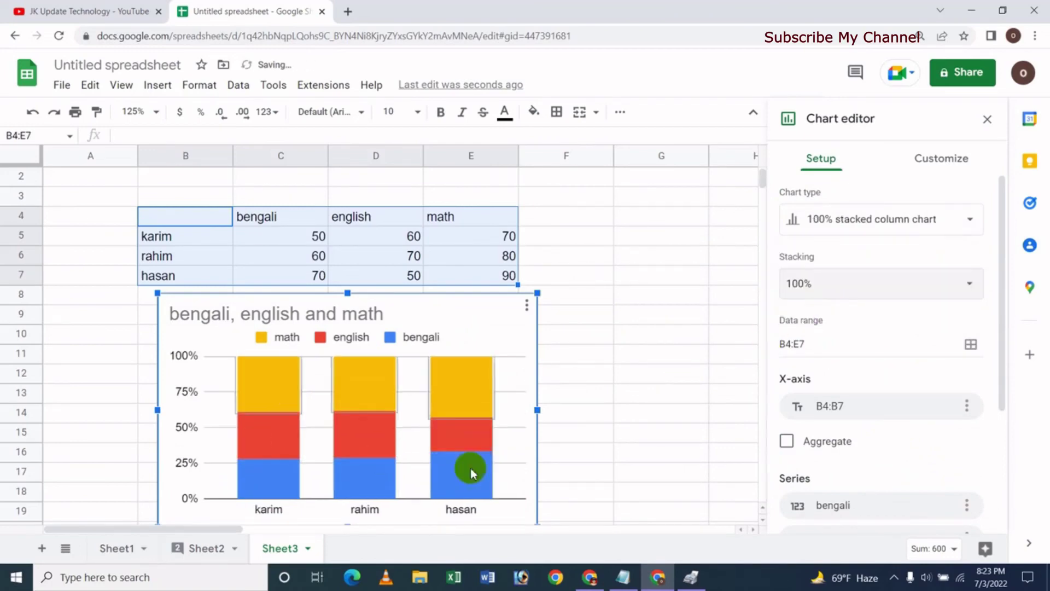
click(830, 297)
click(820, 232)
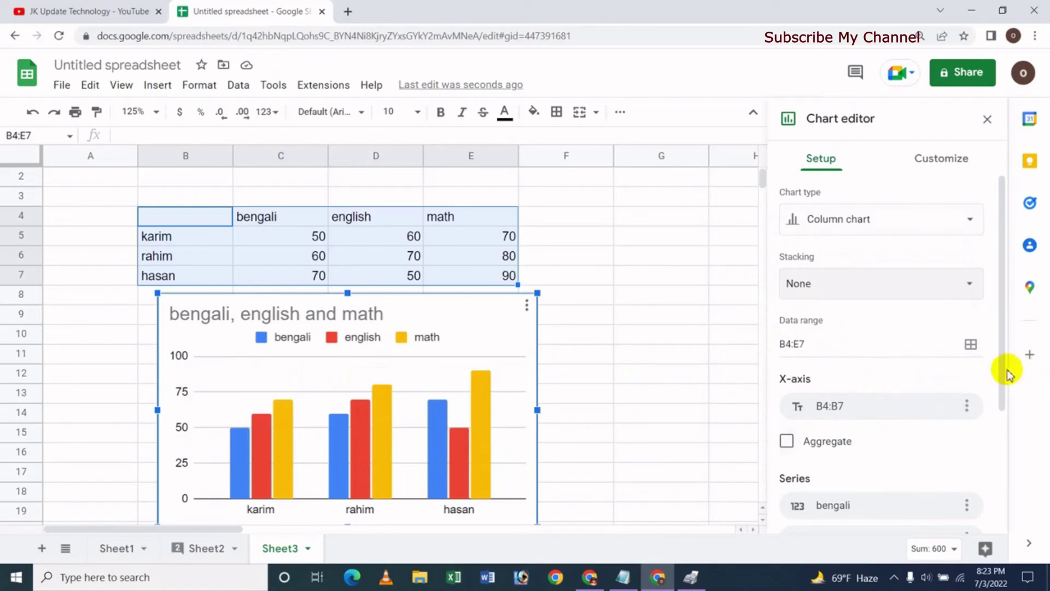
drag(1005, 370, 1004, 438)
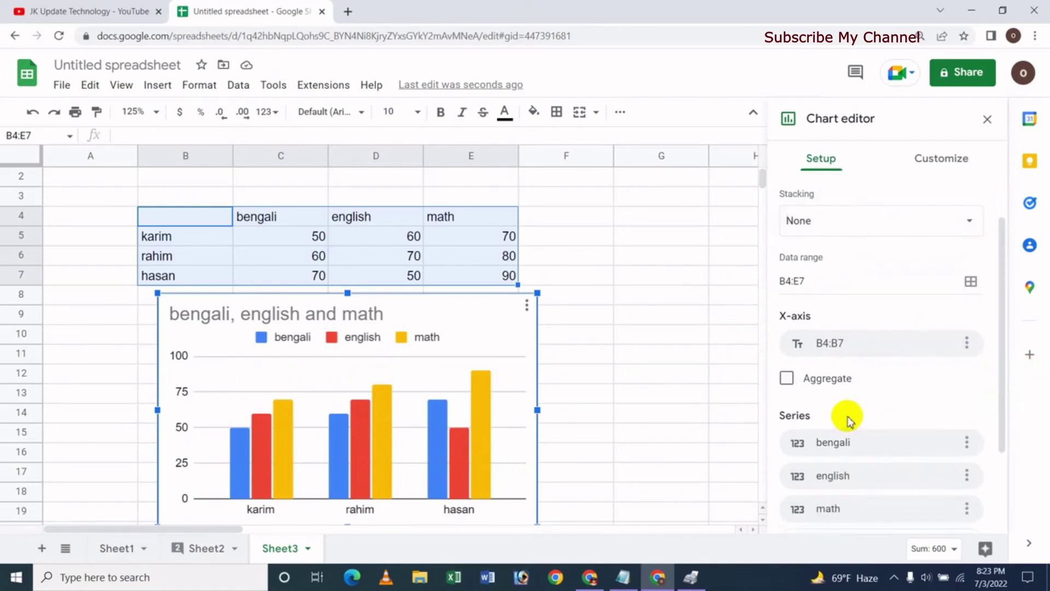
click(787, 378)
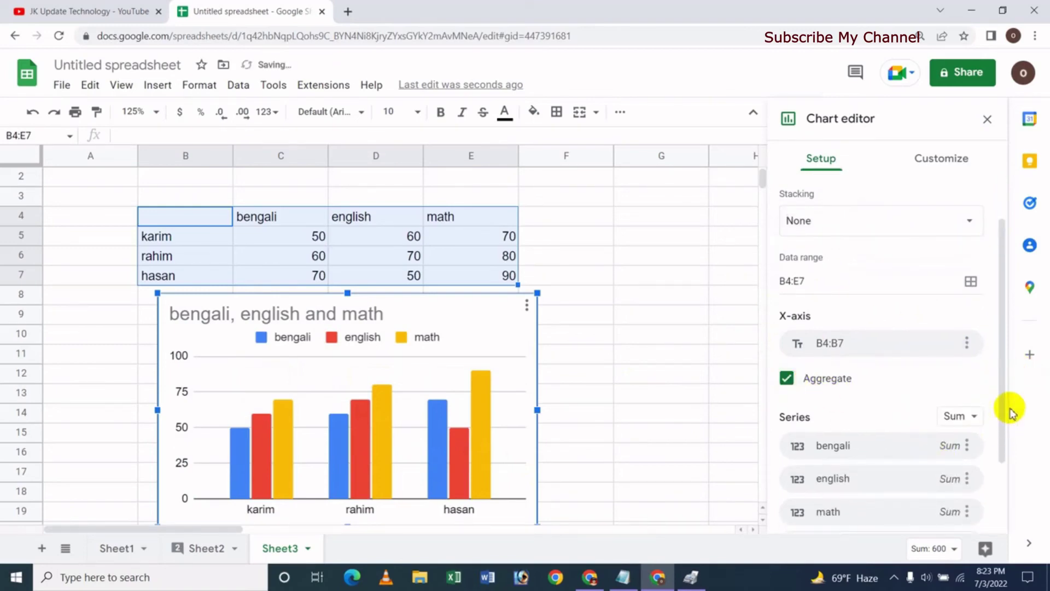
drag(1003, 398, 1003, 443)
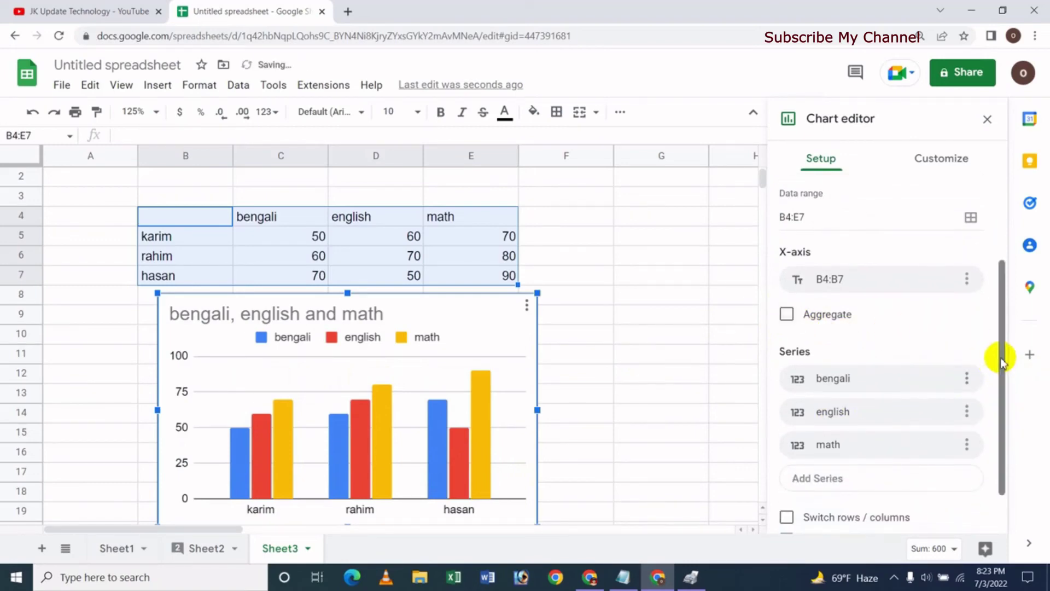
drag(996, 359, 1012, 449)
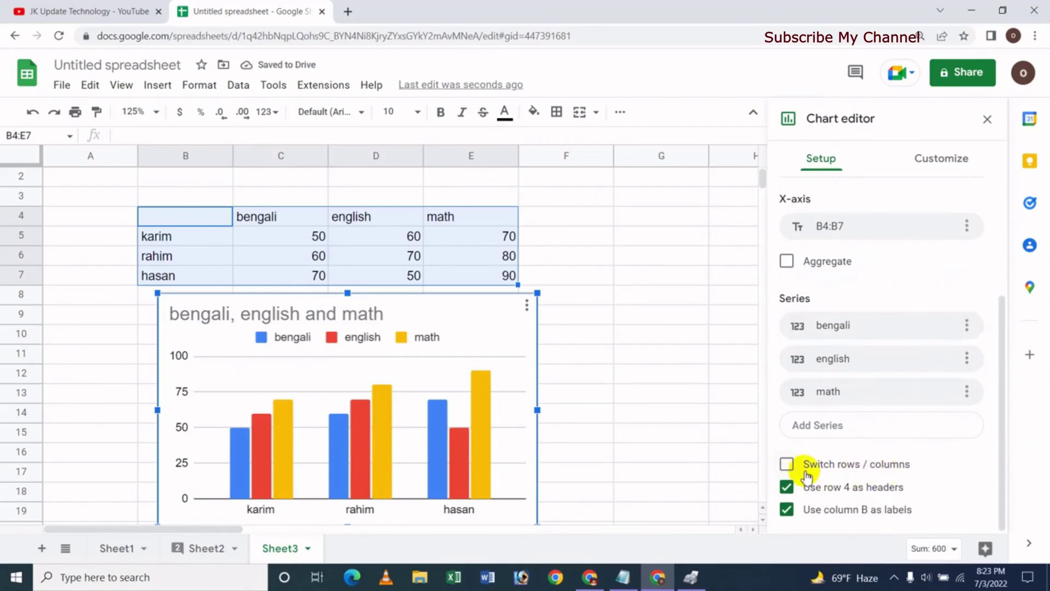
click(787, 466)
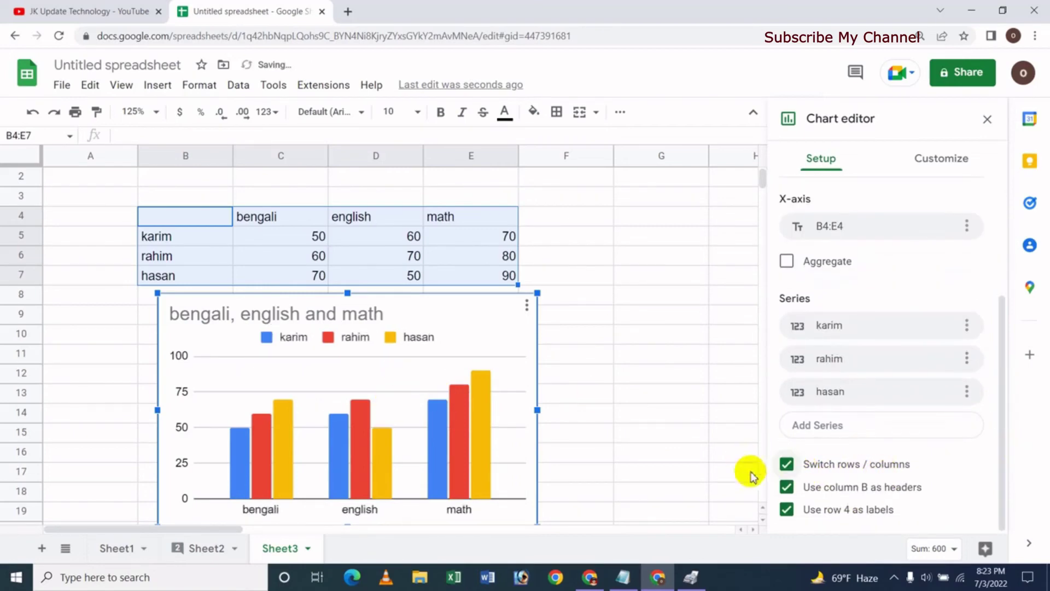
click(788, 464)
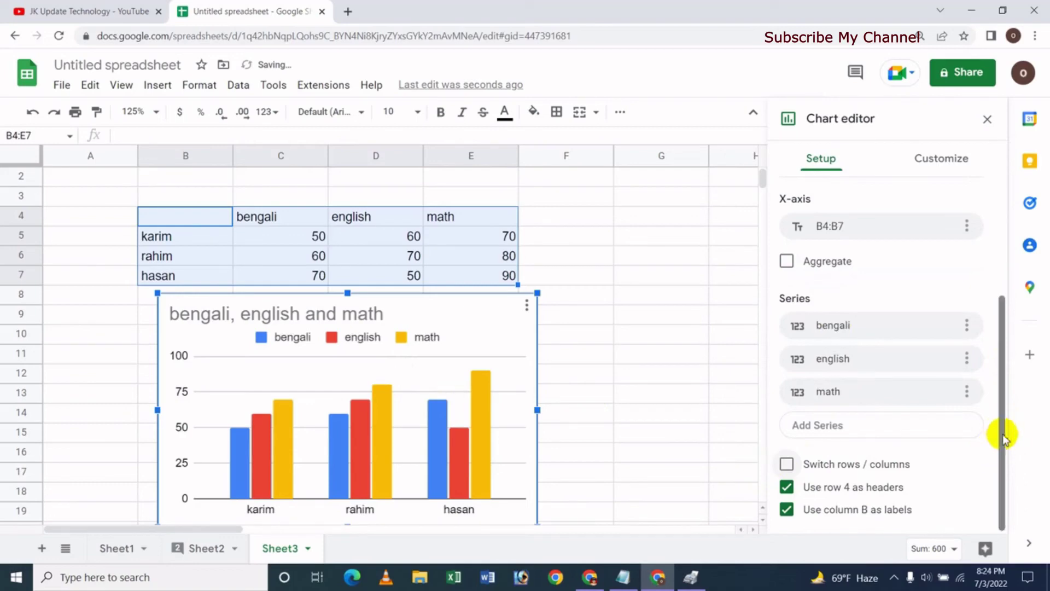
drag(1004, 418, 1003, 292)
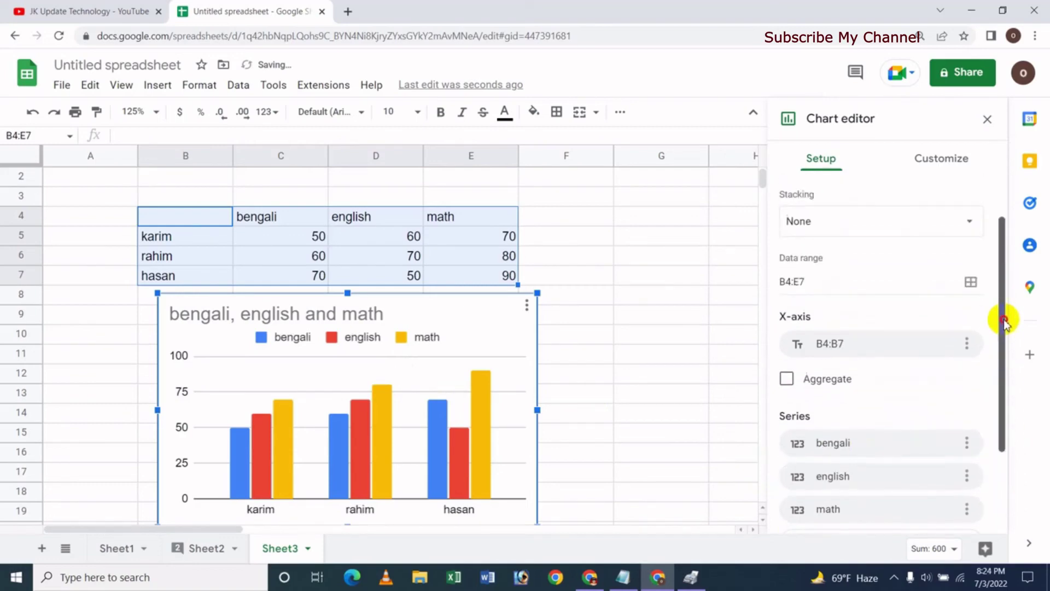
Step: Give the chart a green background, Narrow font and magenta border
click(940, 170)
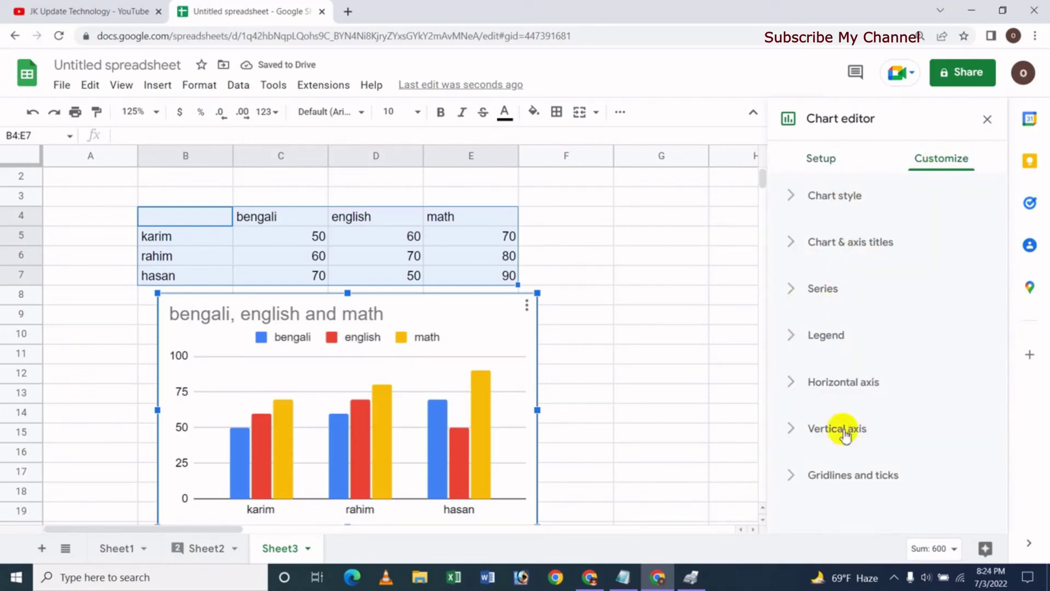
click(849, 201)
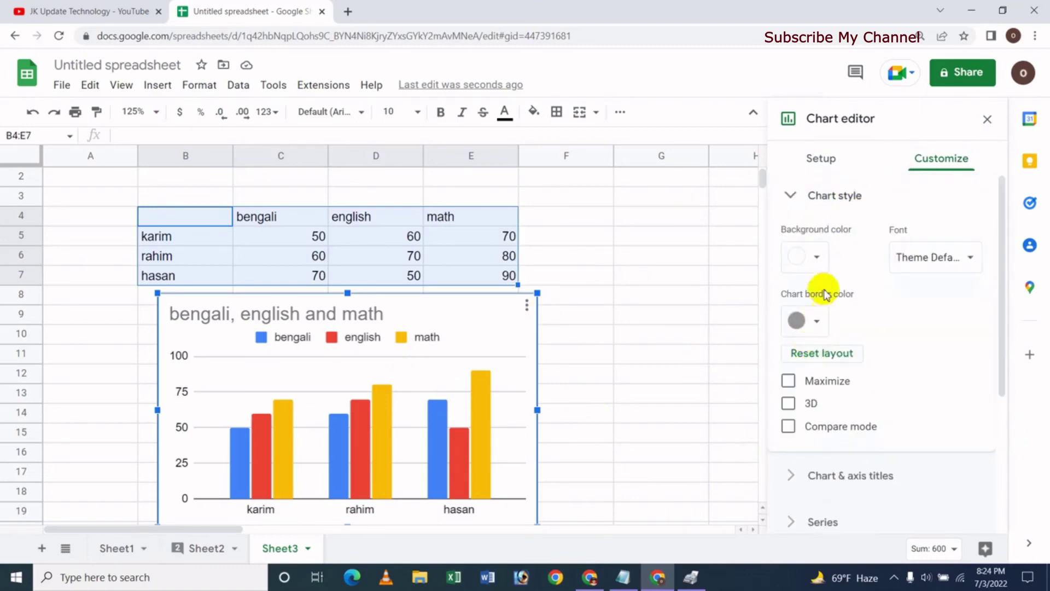
click(820, 259)
click(839, 428)
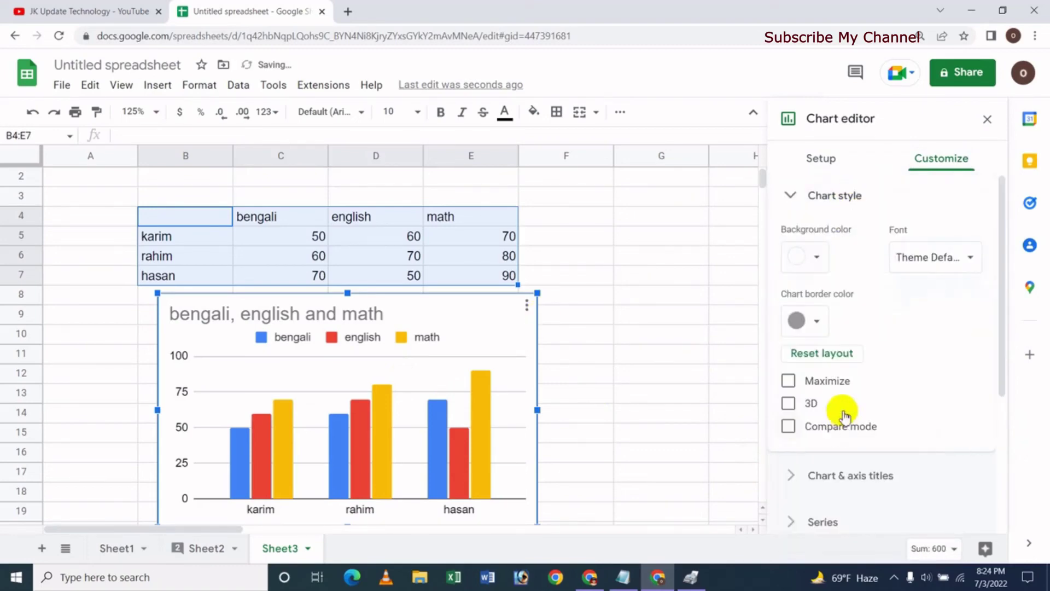
click(814, 257)
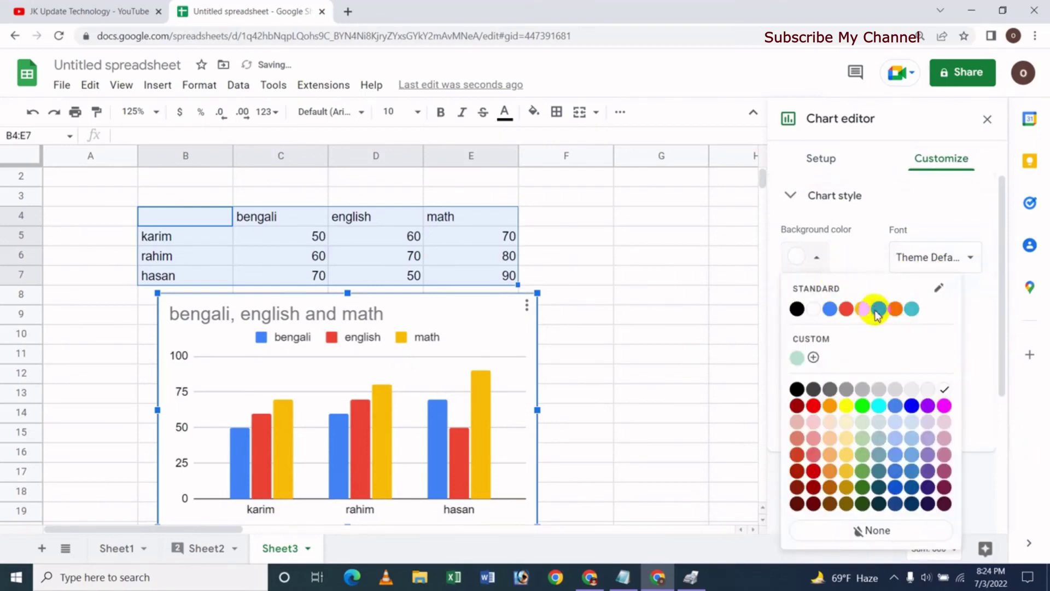
click(877, 310)
click(924, 258)
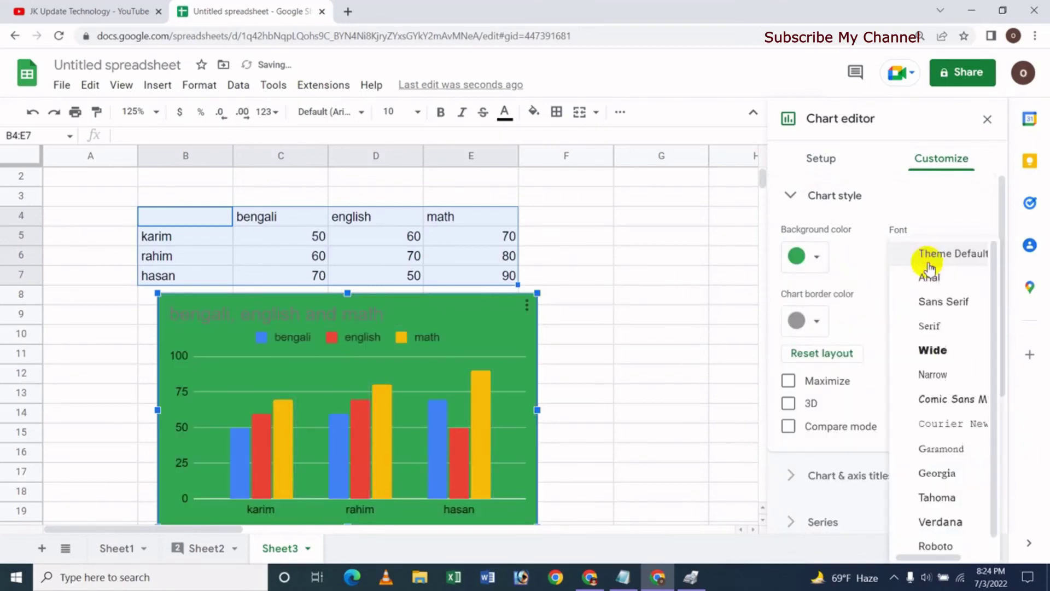
click(939, 374)
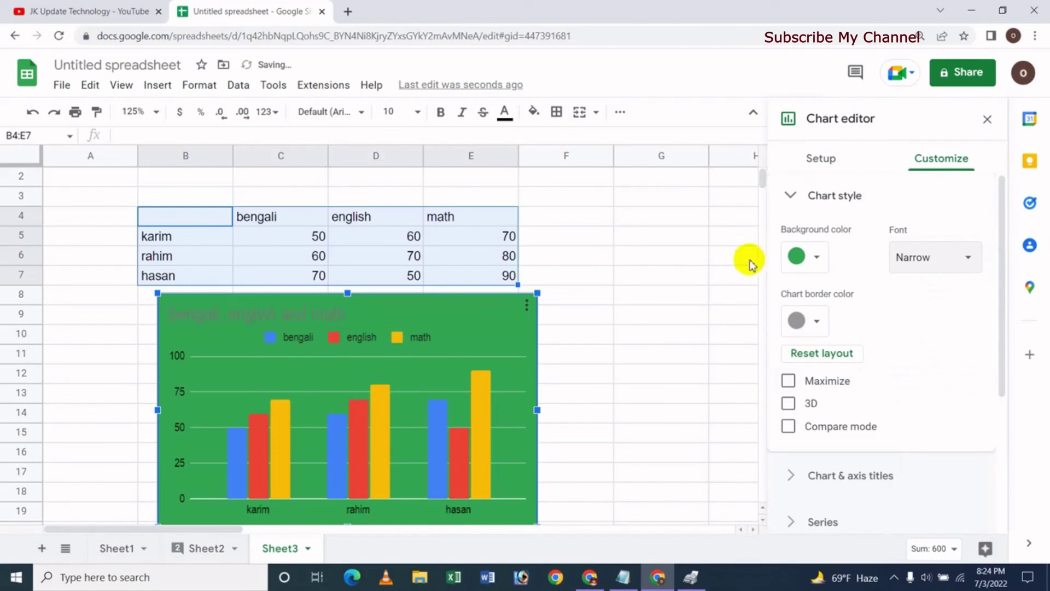
click(820, 323)
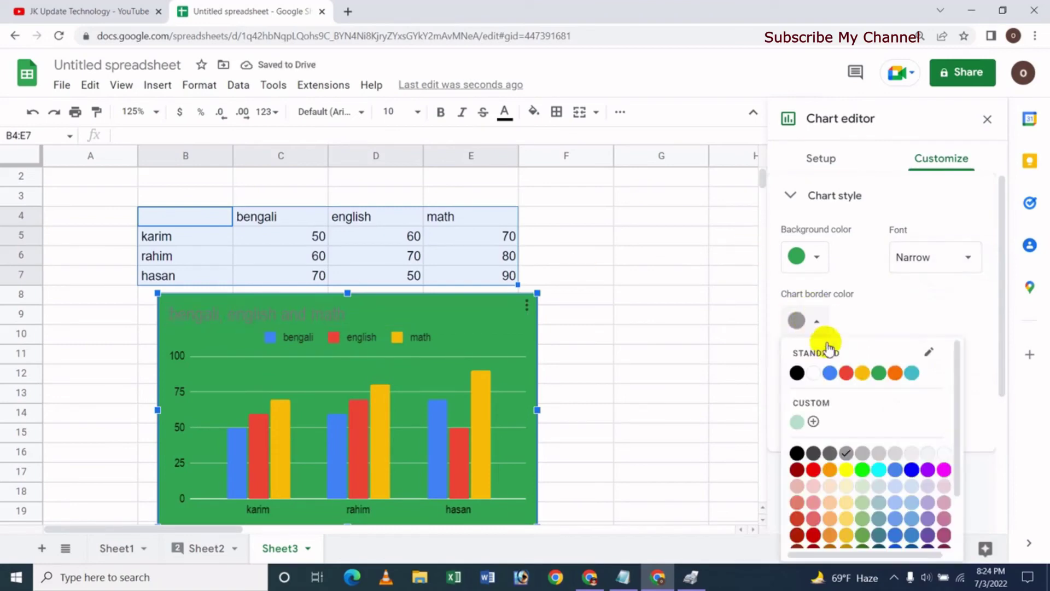
click(944, 470)
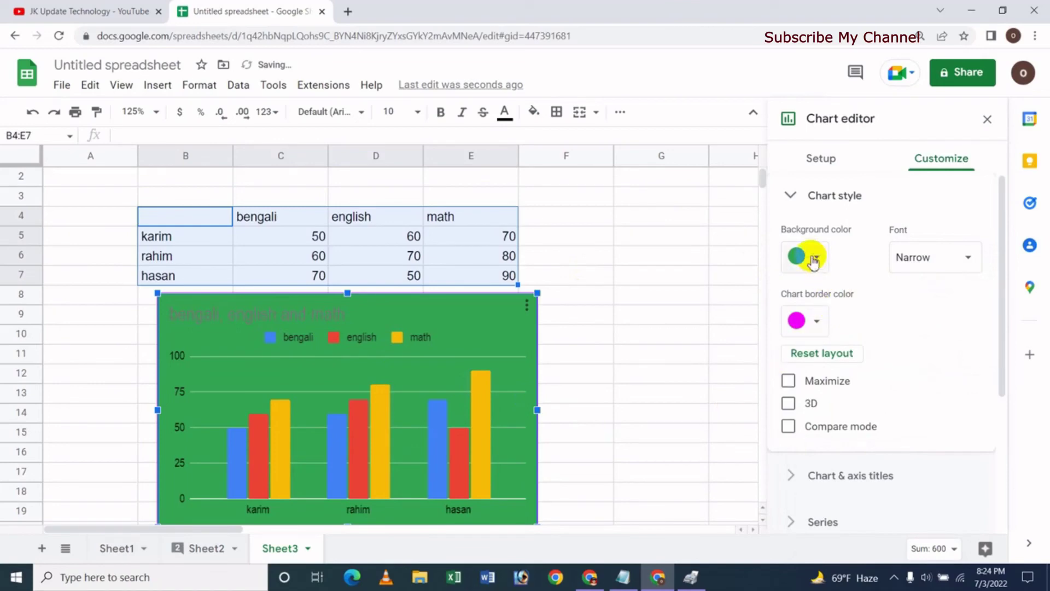
Step: Try Maximize and 3D on the chart, then turn both off
click(832, 362)
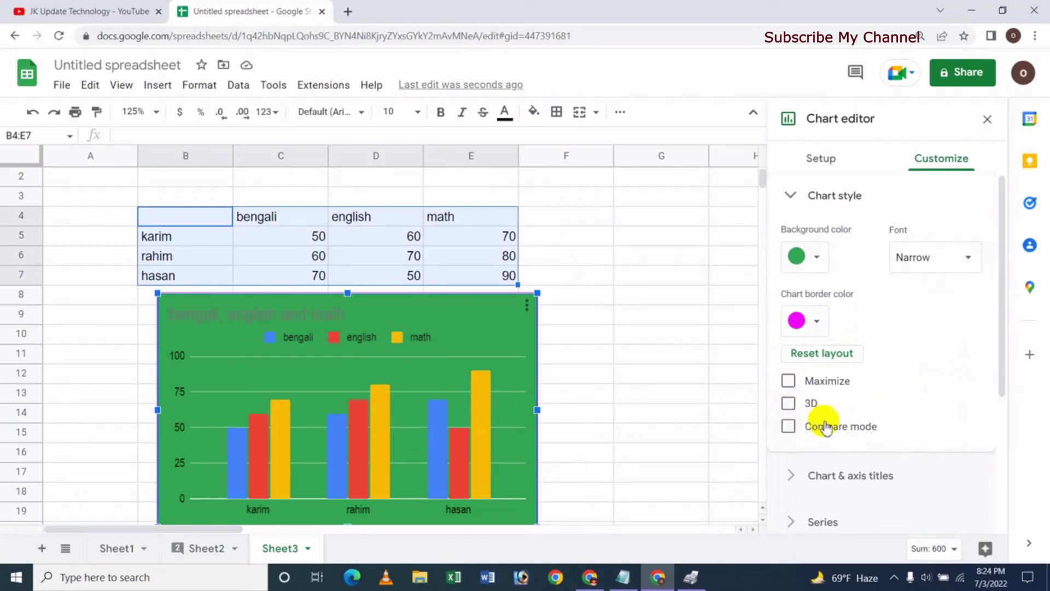
click(788, 381)
click(790, 387)
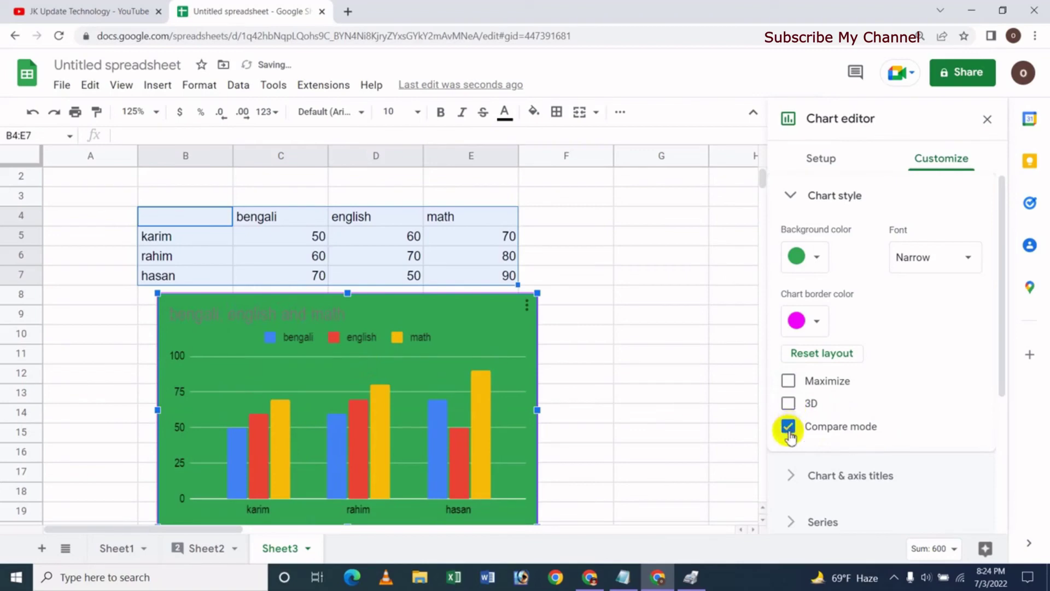
click(788, 403)
click(788, 404)
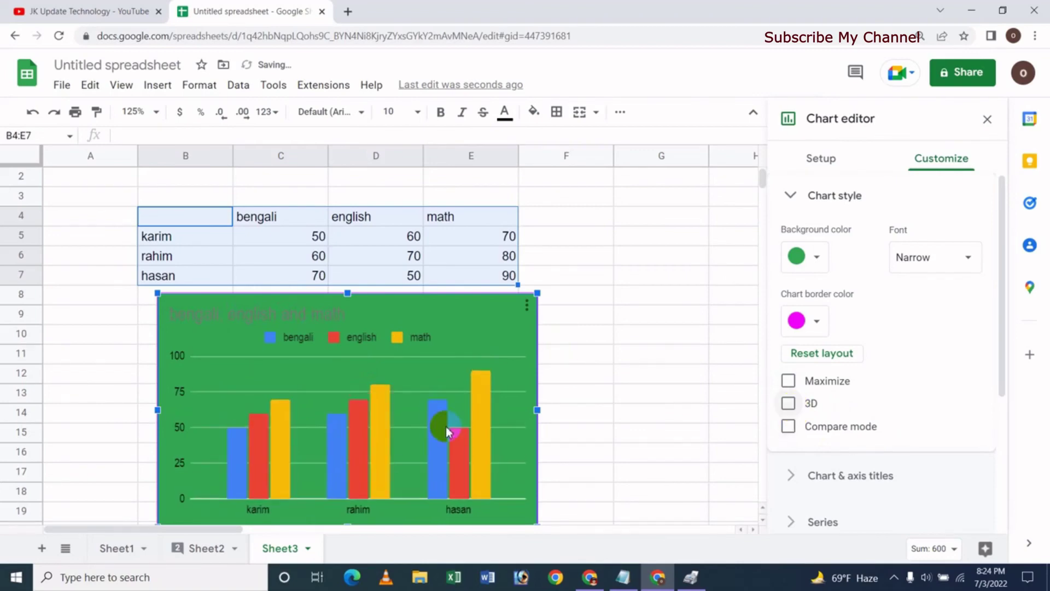
drag(1000, 360, 1001, 424)
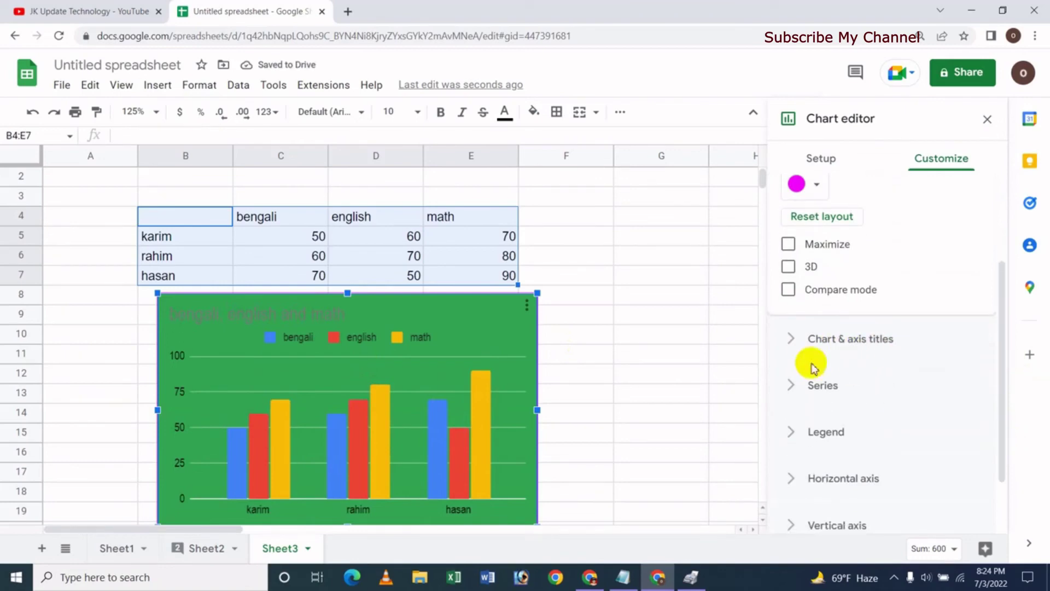
Step: Format the 'bengali, english and math' title as bold yellow Tahoma, size 18
click(851, 342)
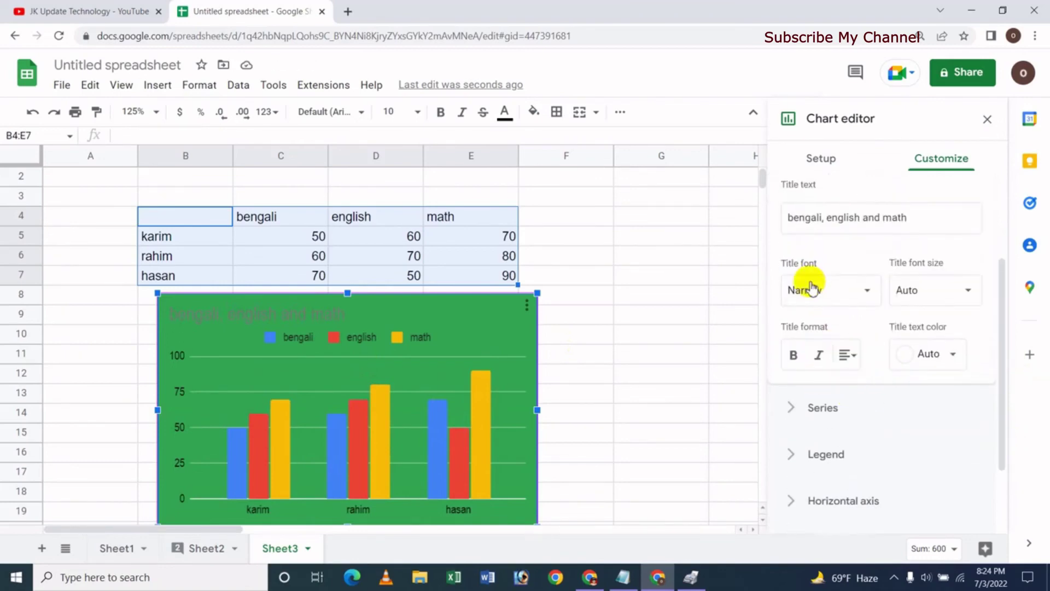
click(861, 298)
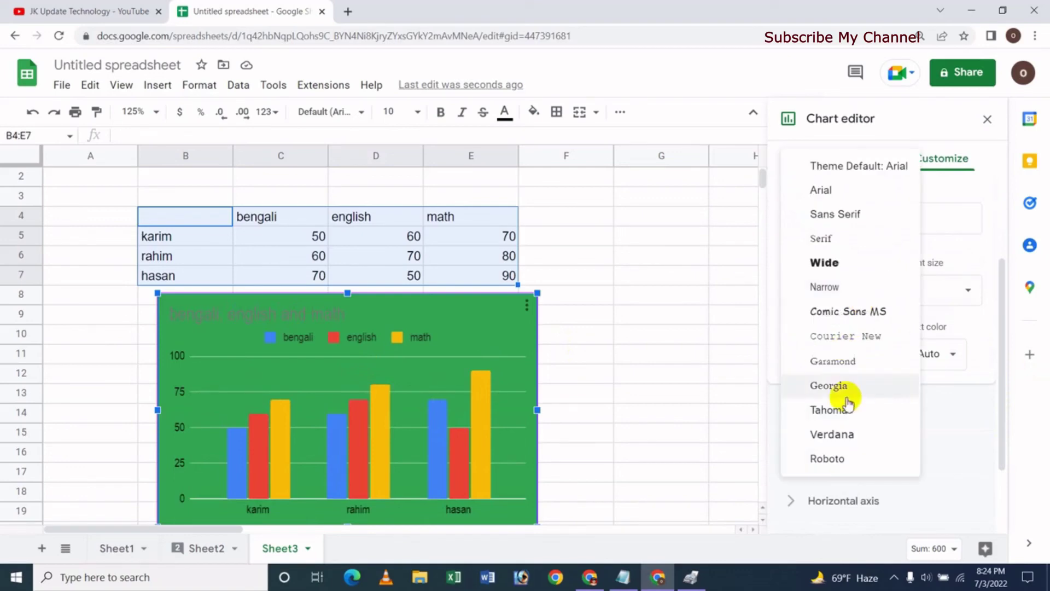
click(847, 404)
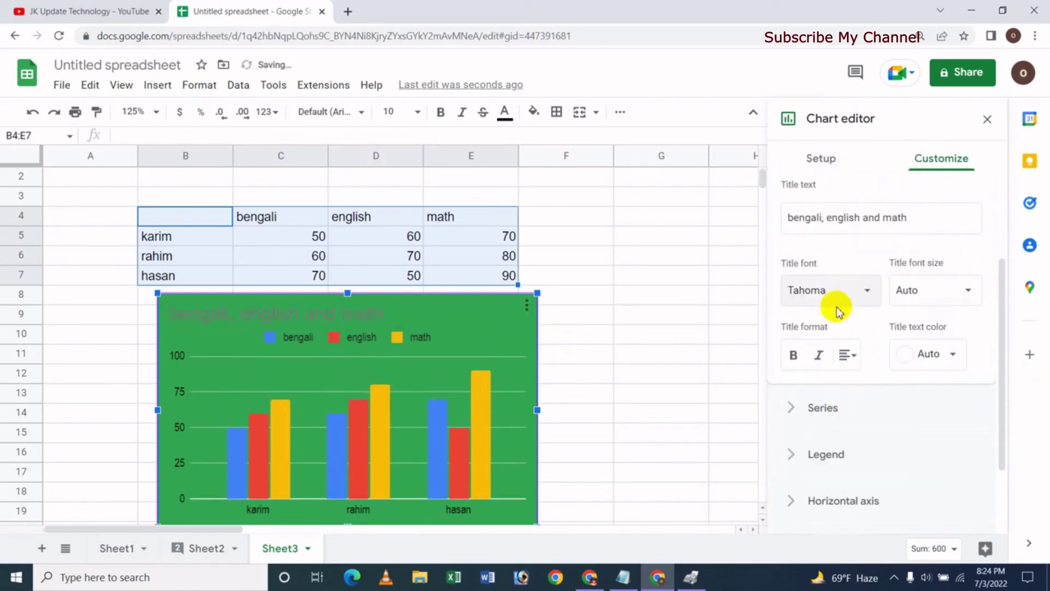
click(908, 290)
click(925, 440)
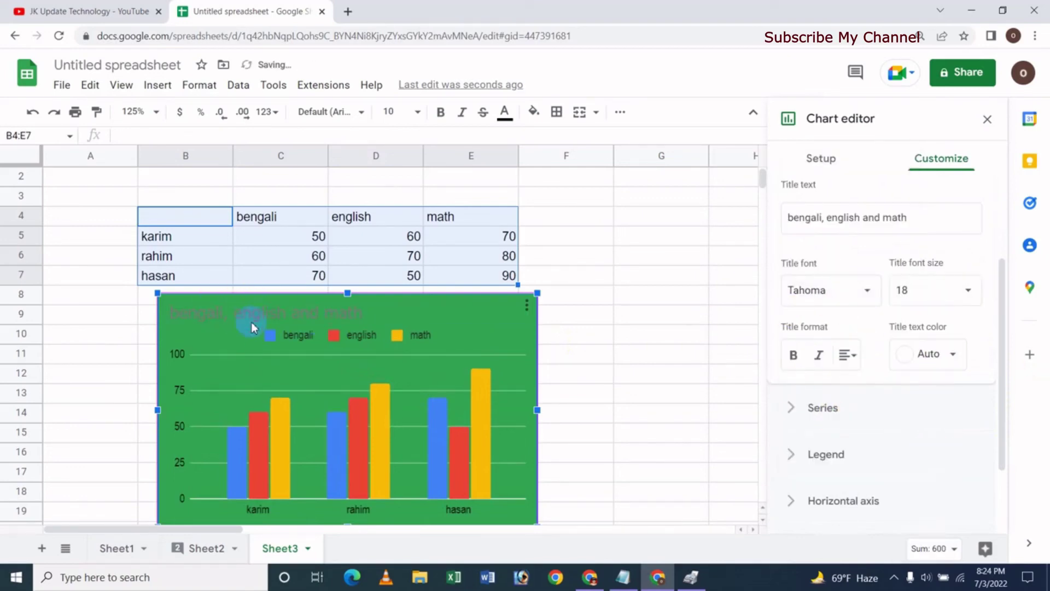
click(793, 357)
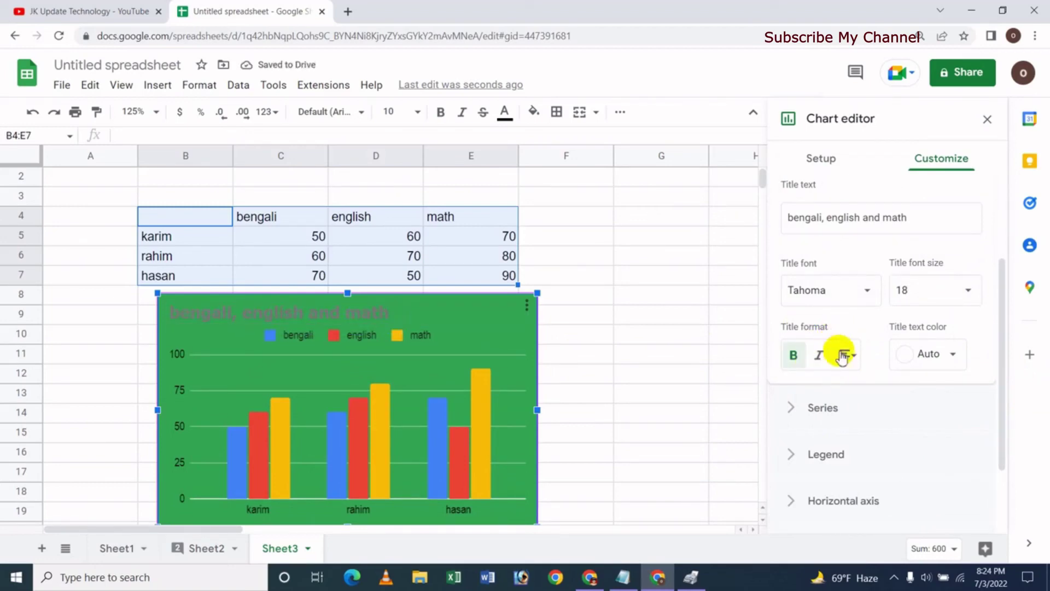
click(942, 354)
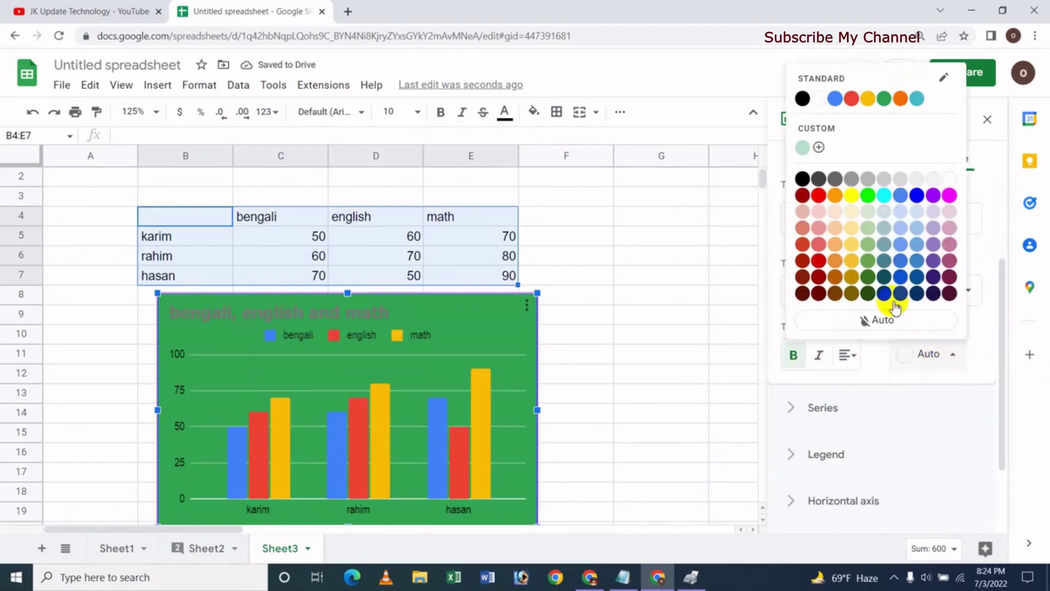
click(852, 261)
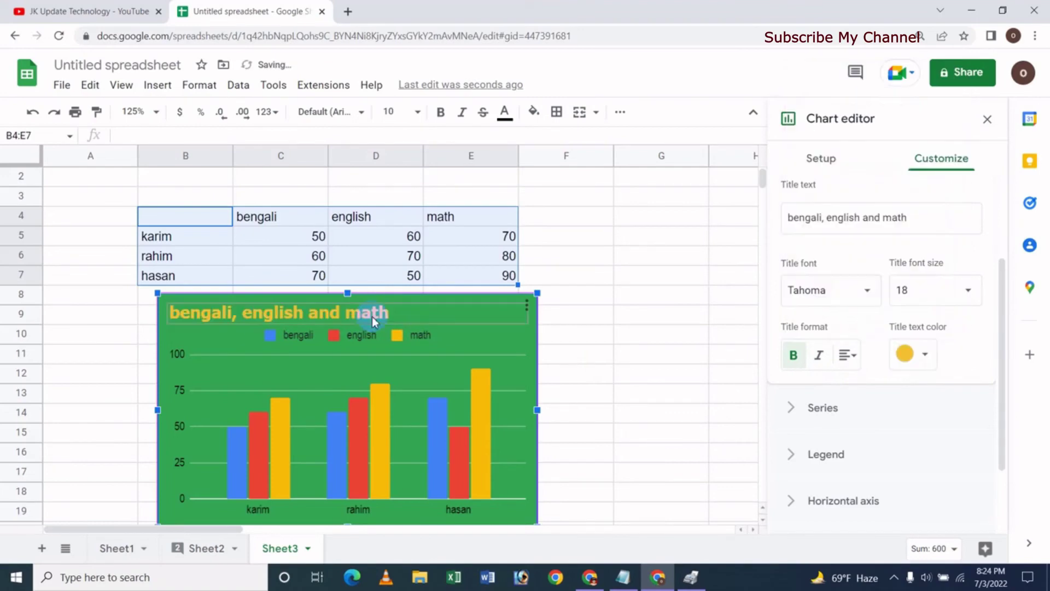
click(862, 412)
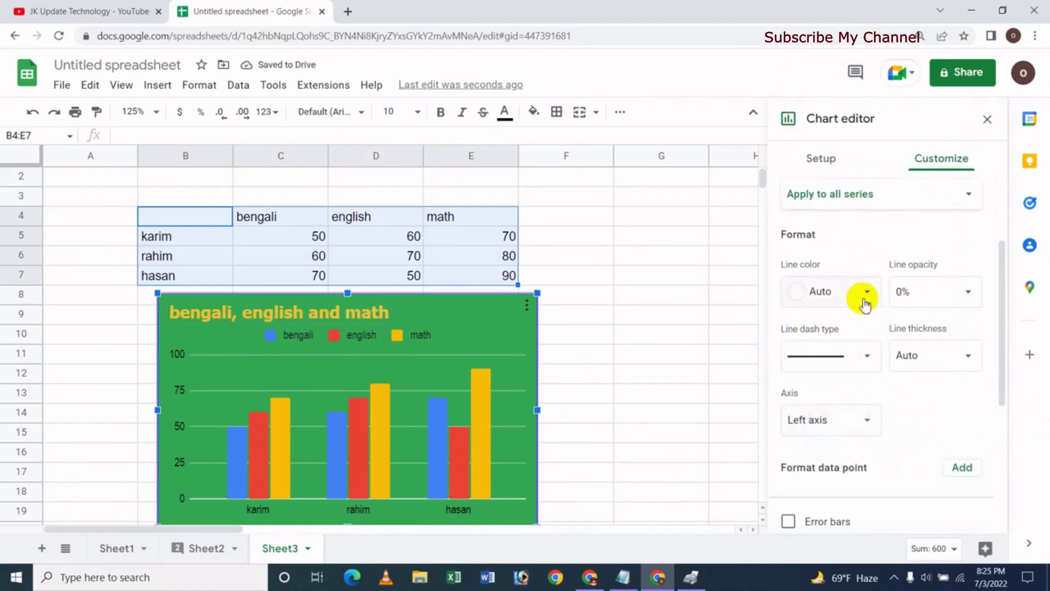
Step: Give every bar series a long-dash 4px outline at 50% line opacity
click(860, 290)
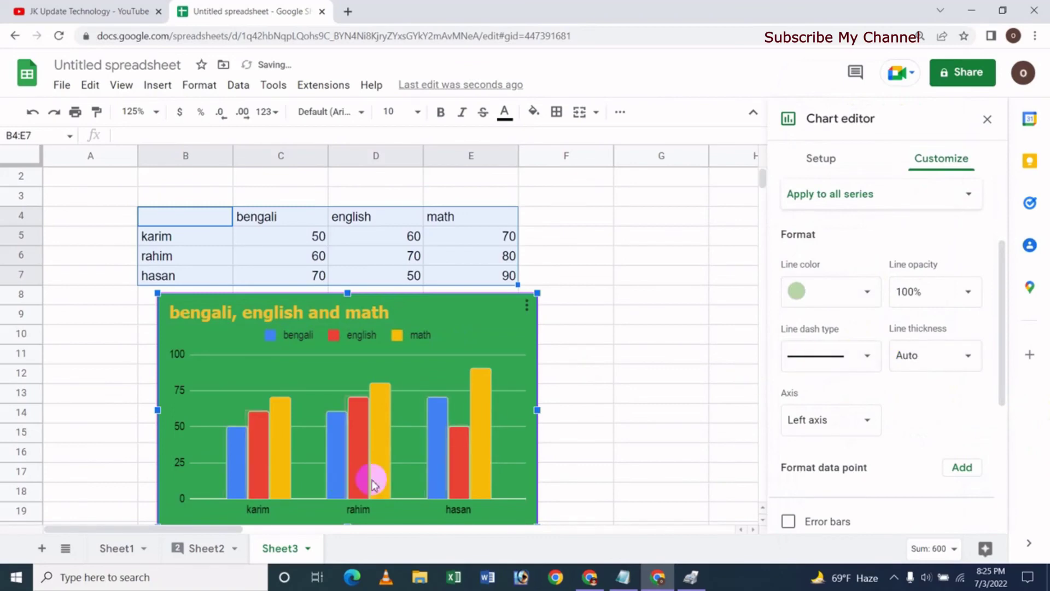
click(942, 291)
click(929, 395)
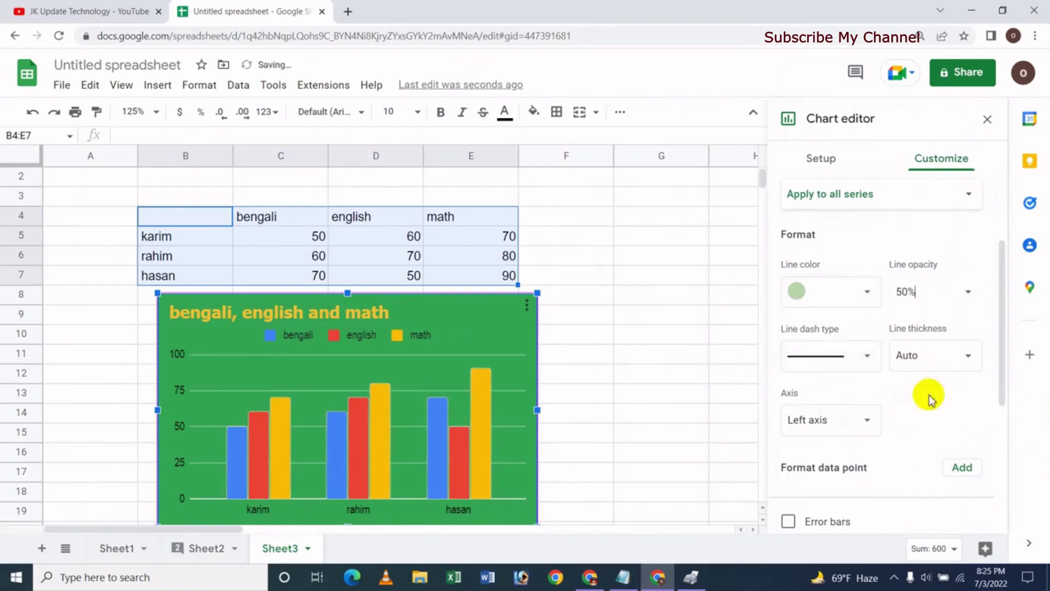
click(839, 356)
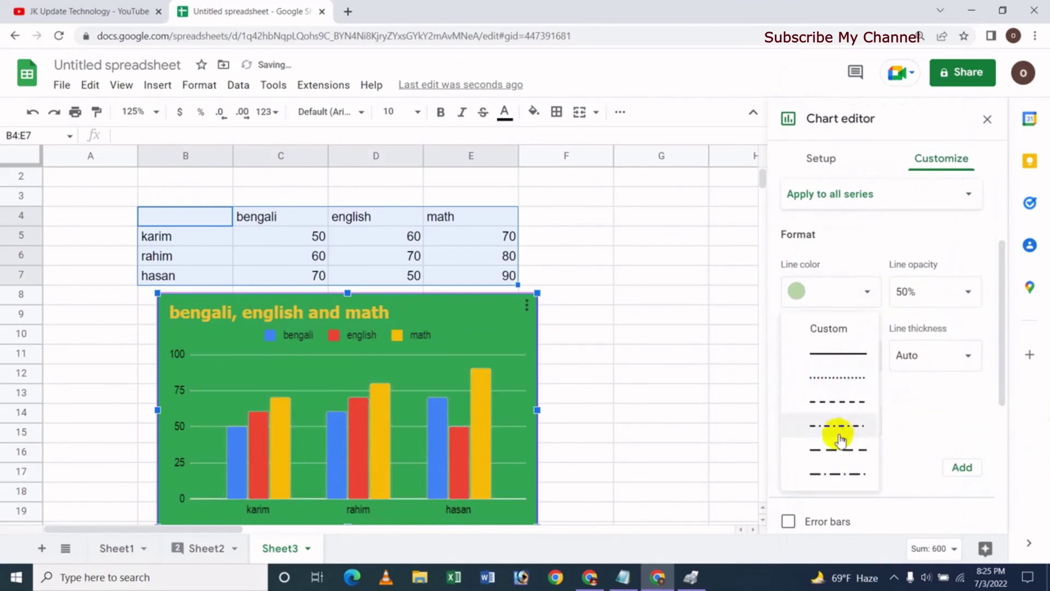
click(836, 436)
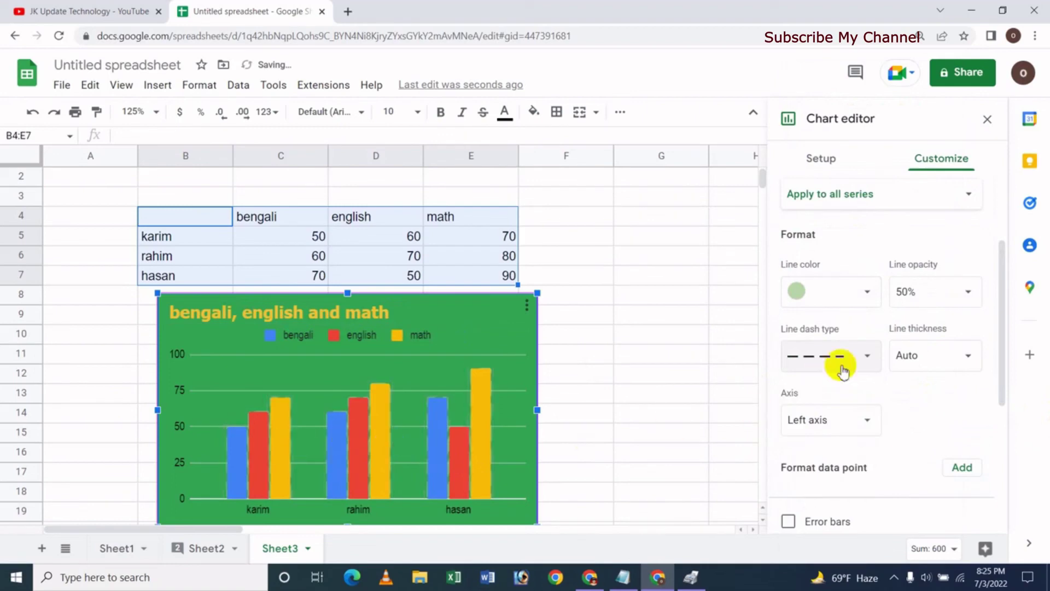
click(932, 356)
click(930, 459)
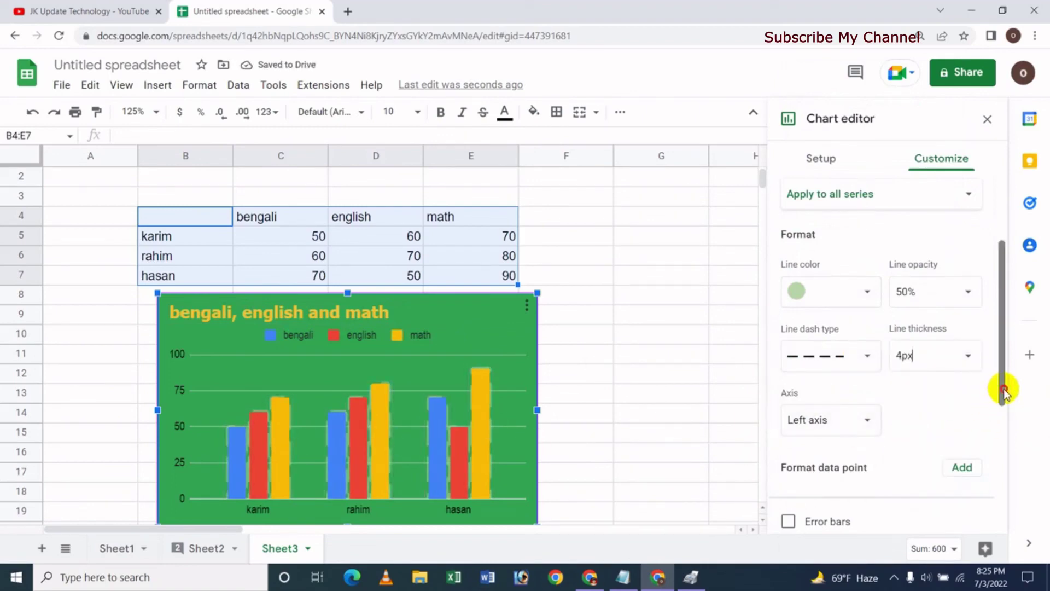
drag(1001, 391, 1000, 506)
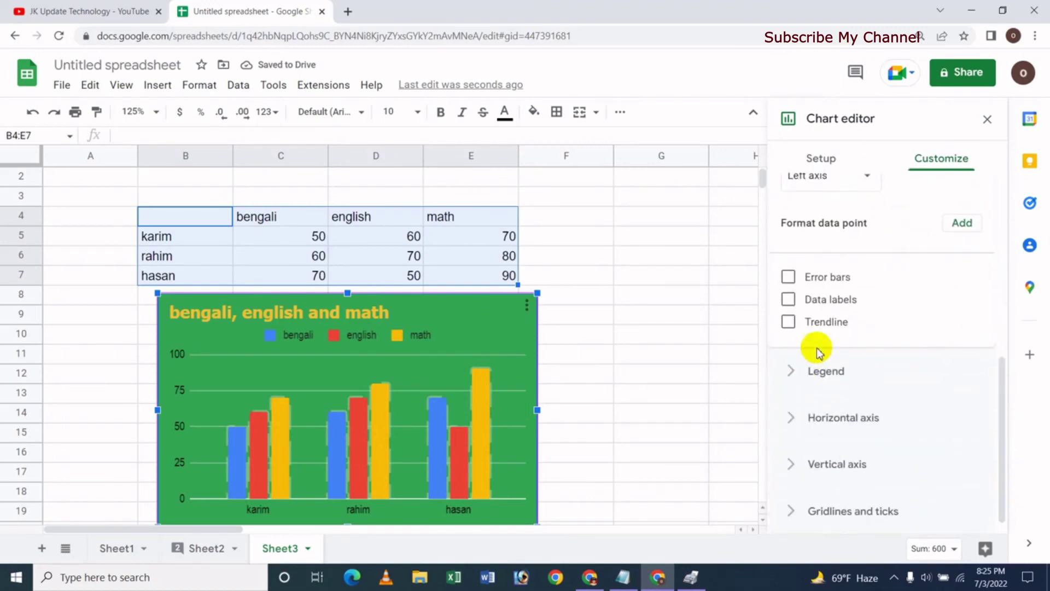
Step: Try error bars and value labels on the bars, then turn both off again
click(788, 279)
click(790, 281)
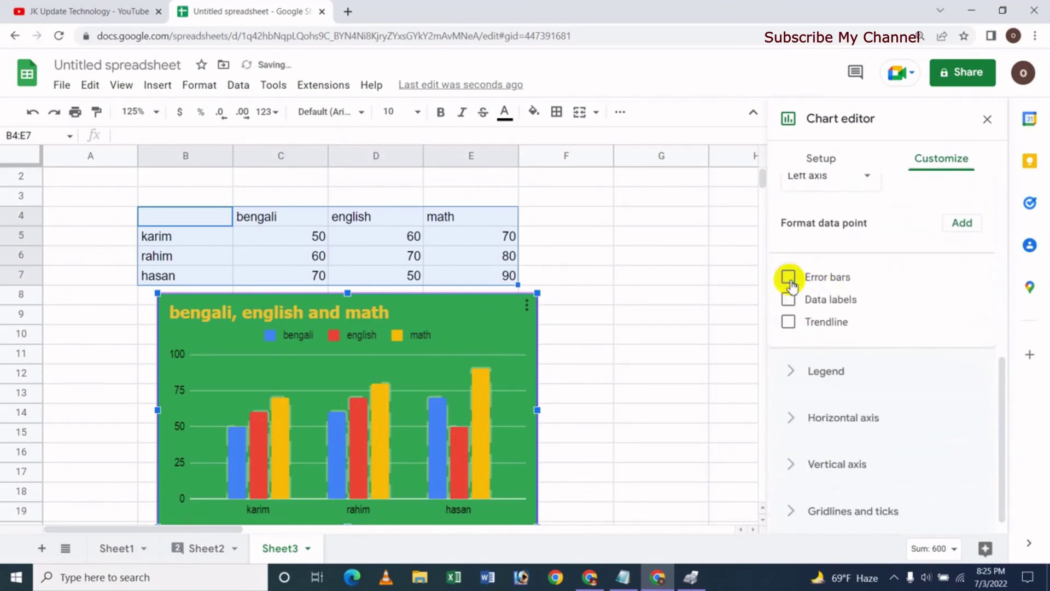
click(792, 304)
click(788, 305)
click(784, 306)
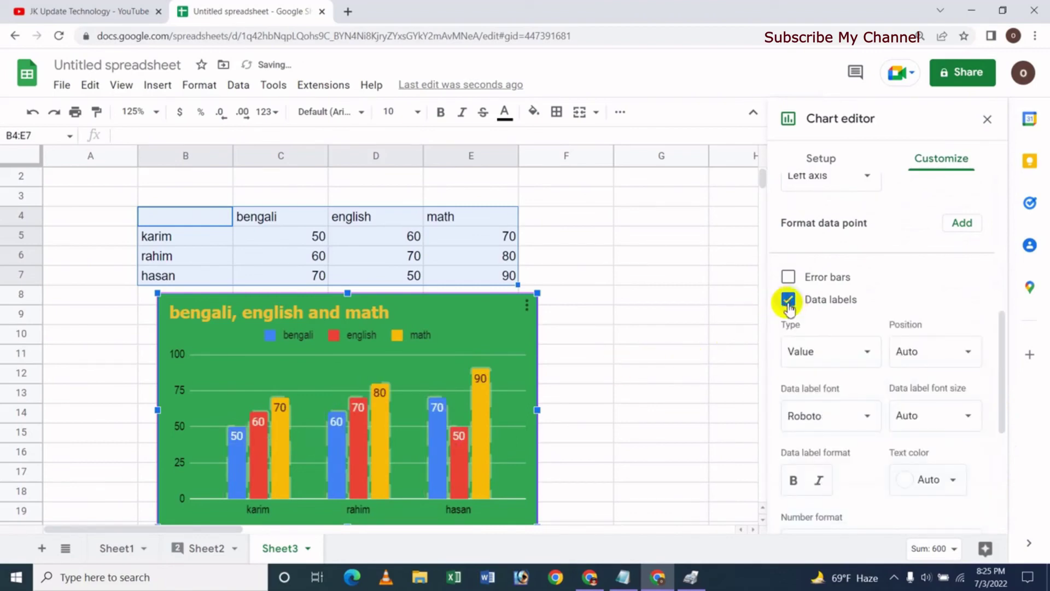
click(788, 302)
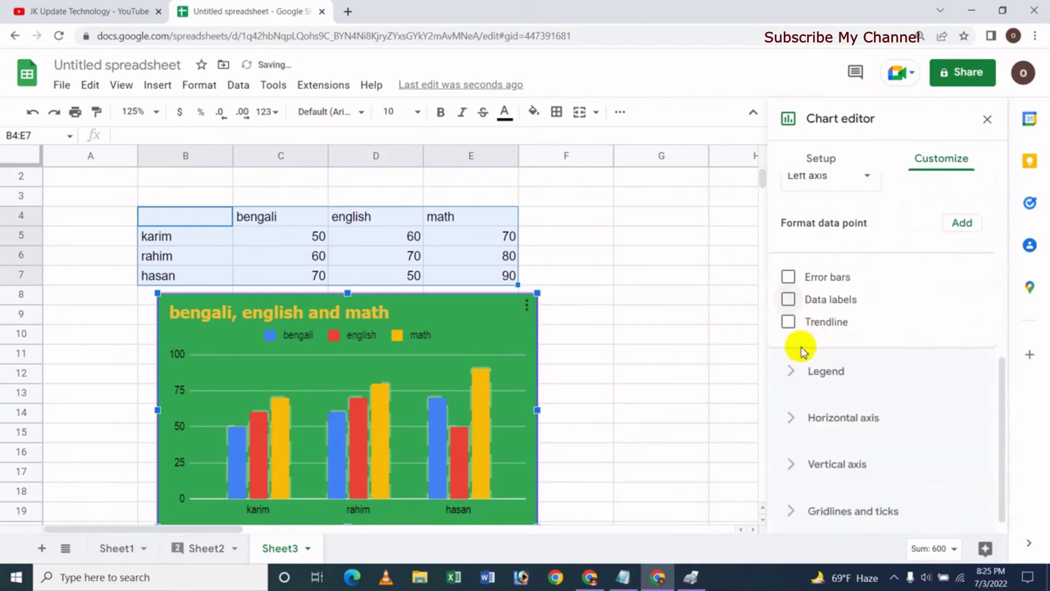
click(853, 380)
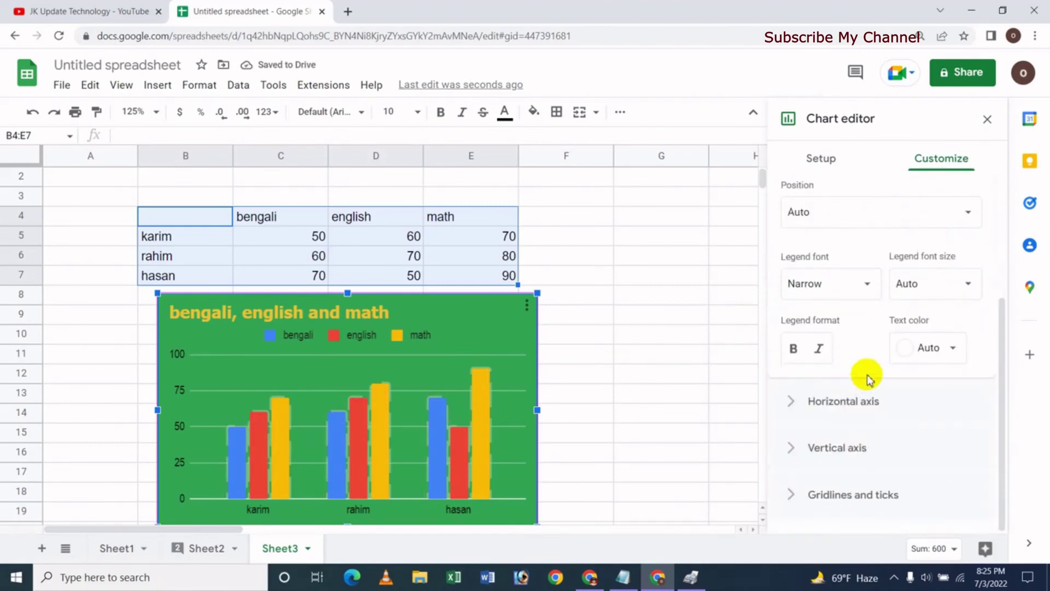
Step: Set the horizontal axis labels to Georgia, size 18
click(845, 402)
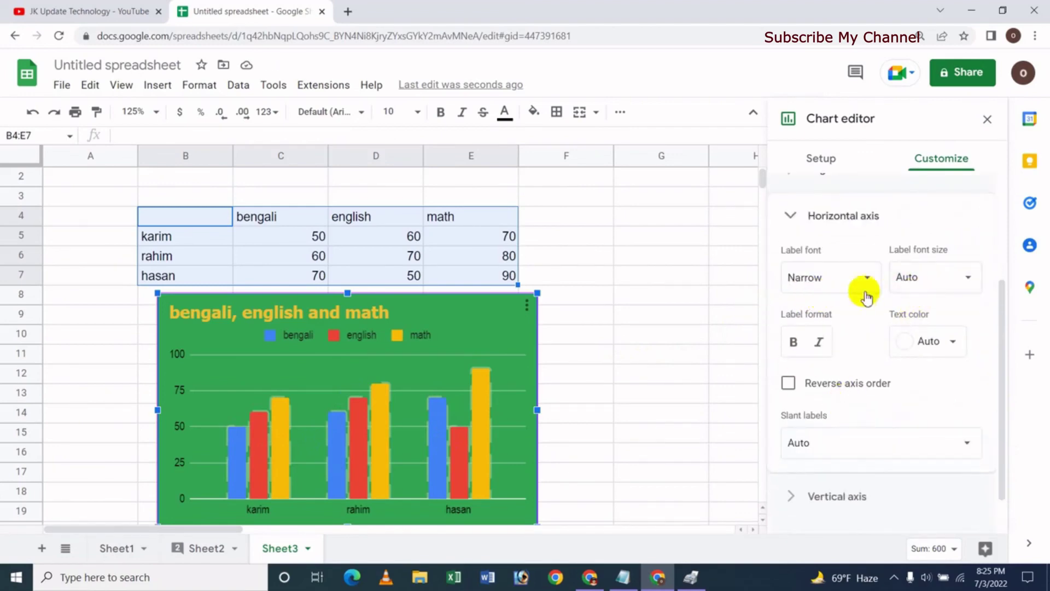
click(833, 287)
click(825, 368)
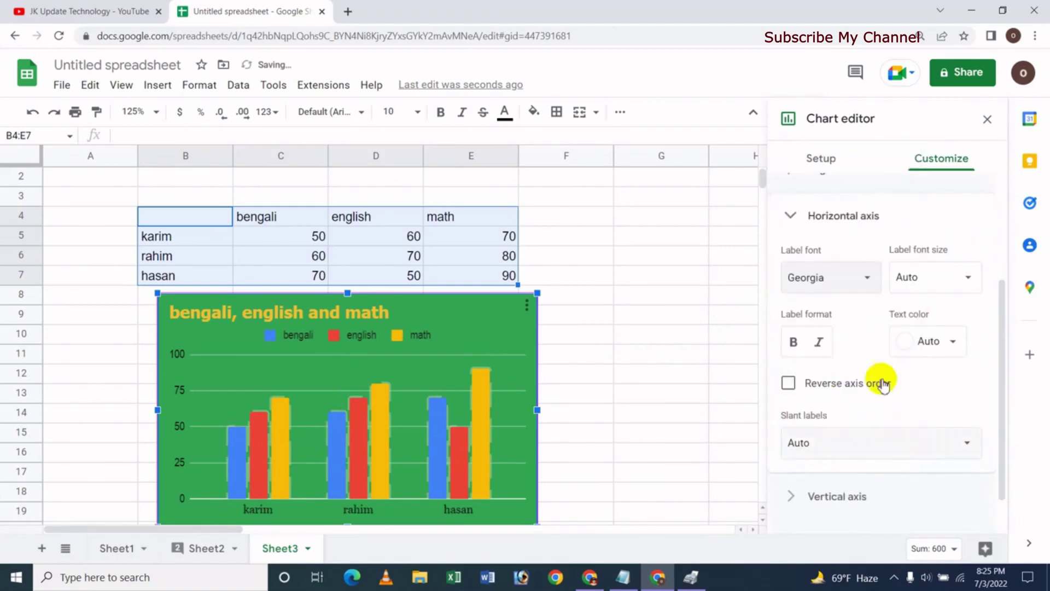
click(930, 278)
click(928, 432)
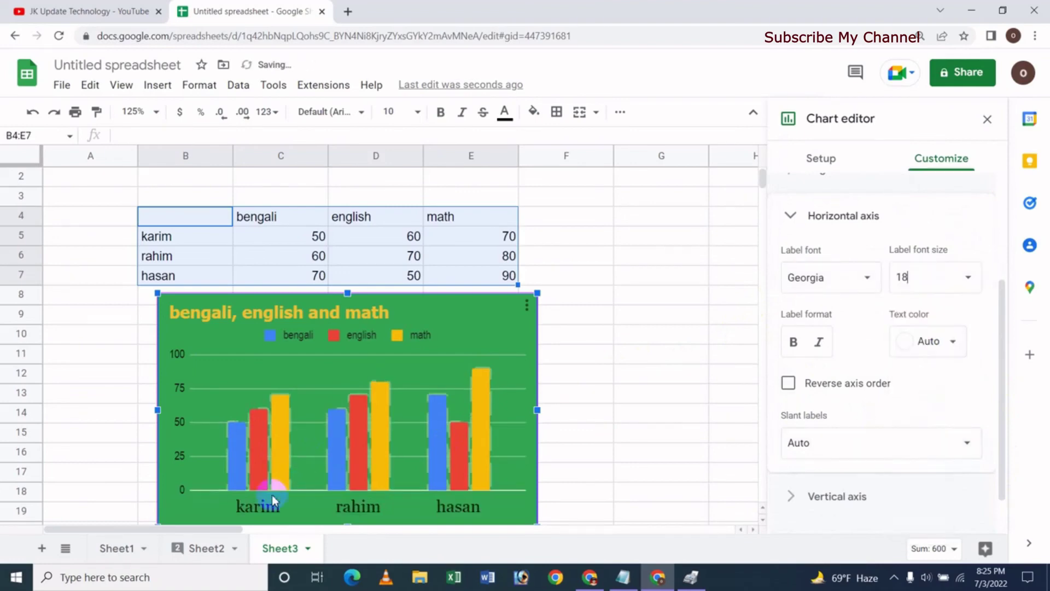
Step: Make the vertical axis labels bold dark blue Tahoma, size 30
click(853, 496)
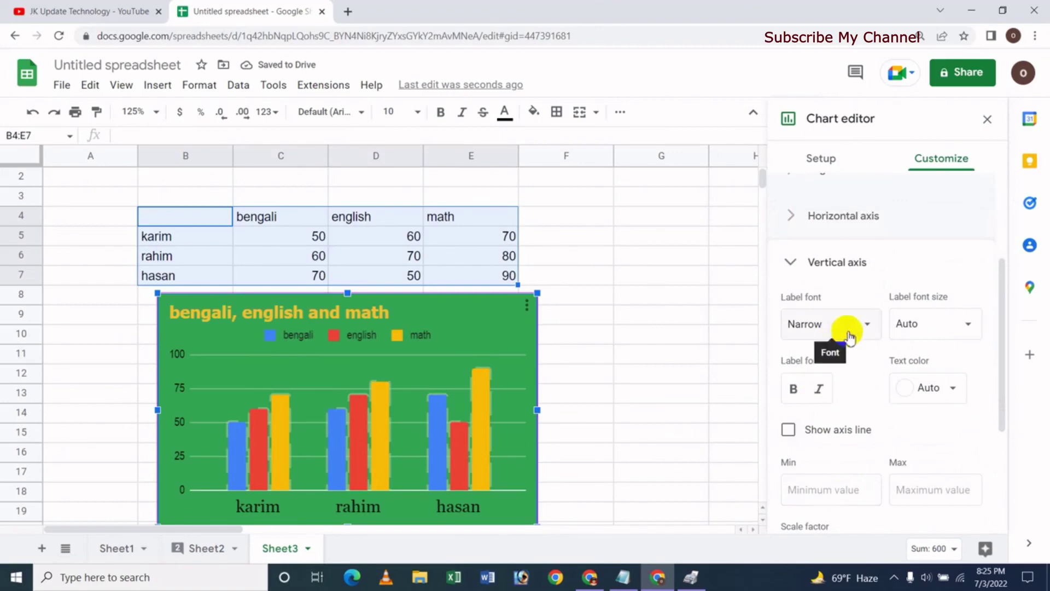
click(848, 328)
click(855, 436)
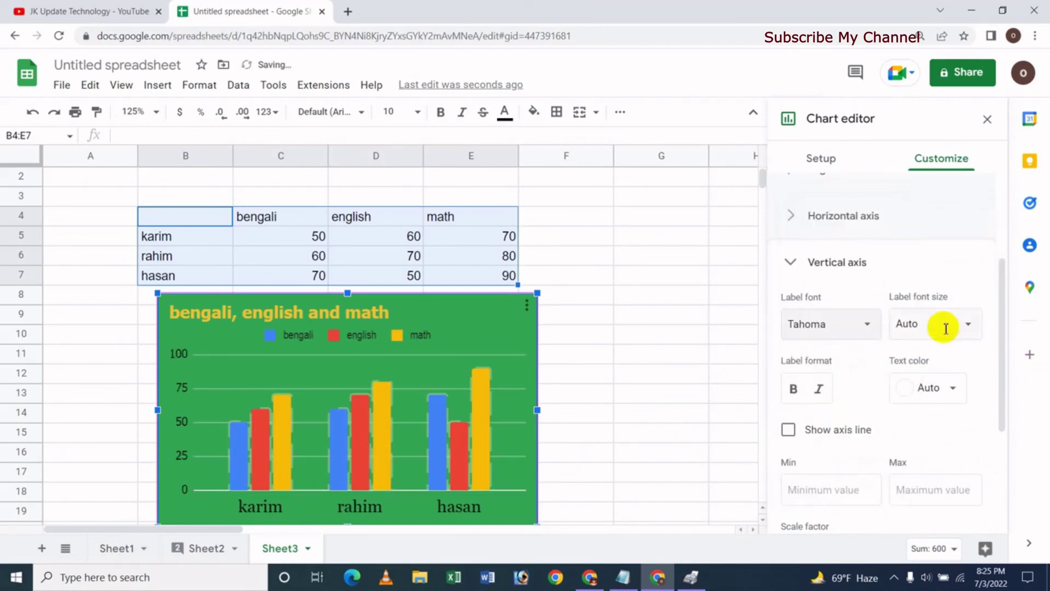
click(946, 328)
click(925, 265)
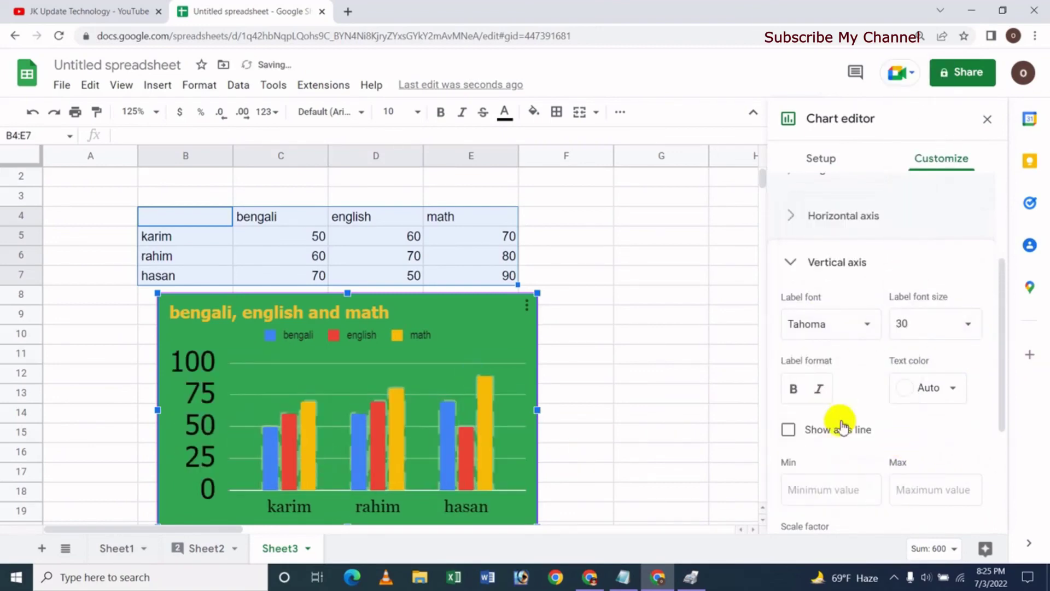
click(795, 389)
click(938, 388)
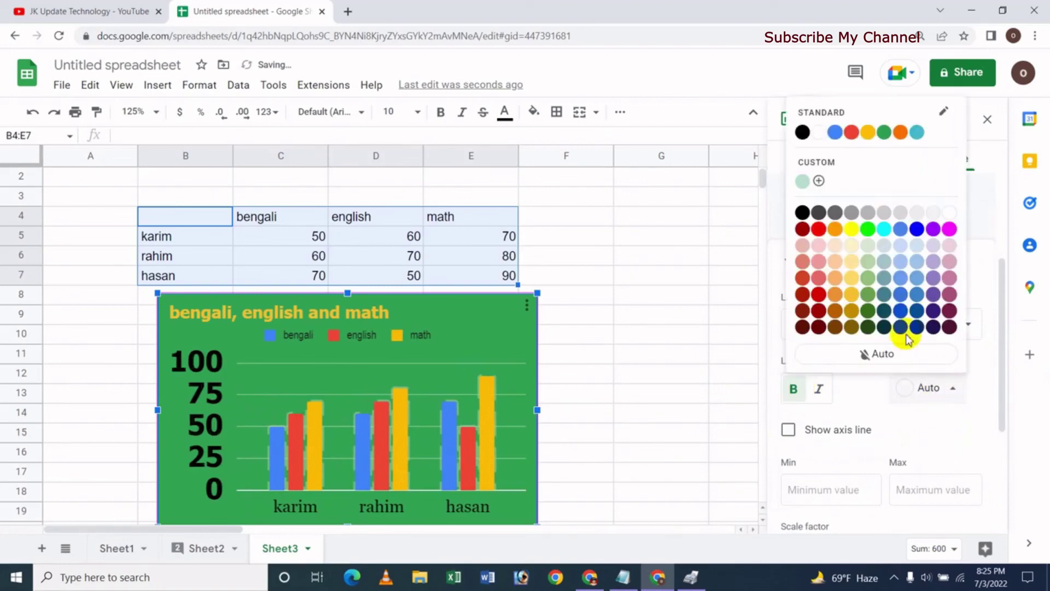
click(899, 311)
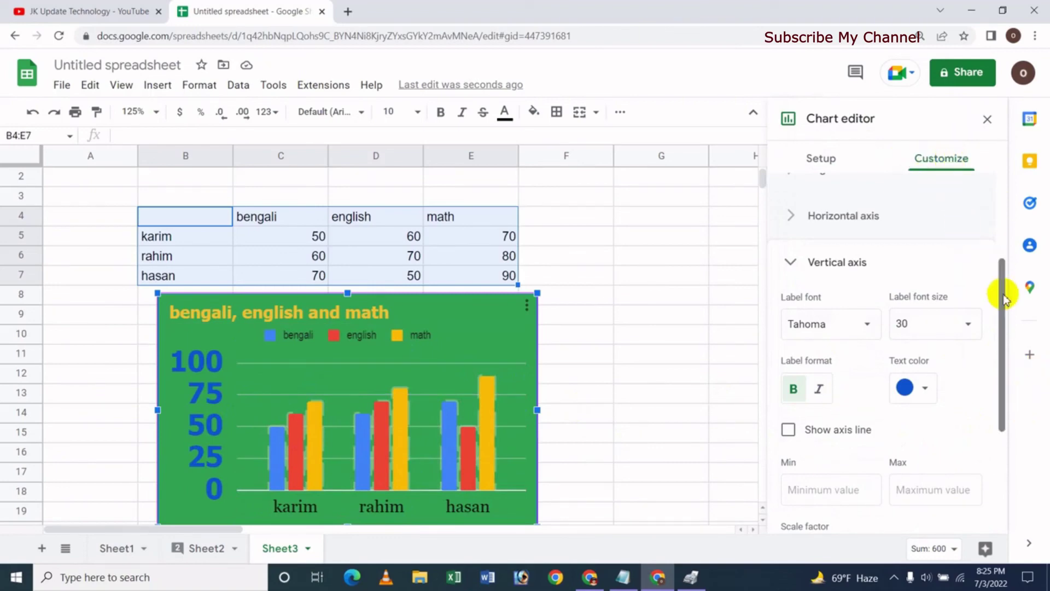
drag(1004, 298, 1004, 432)
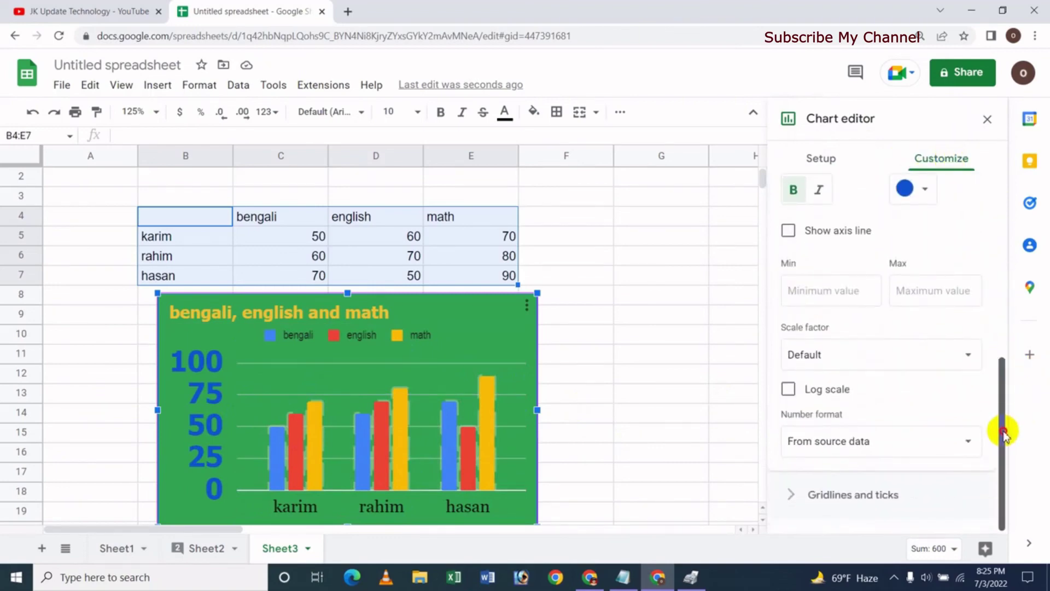
click(820, 494)
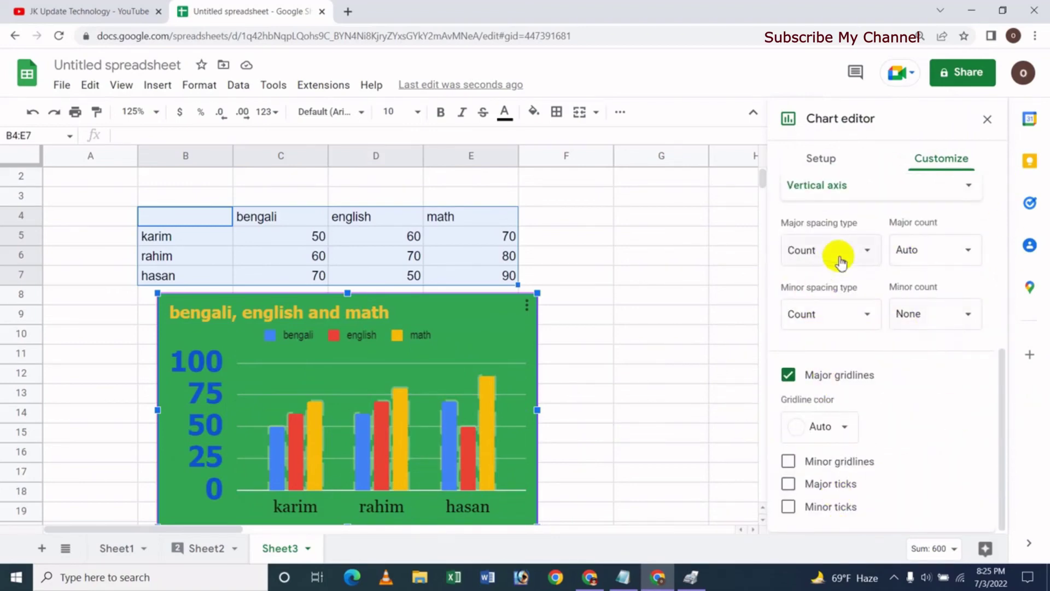
Step: Close the chart editor and delete the styled column chart
click(986, 120)
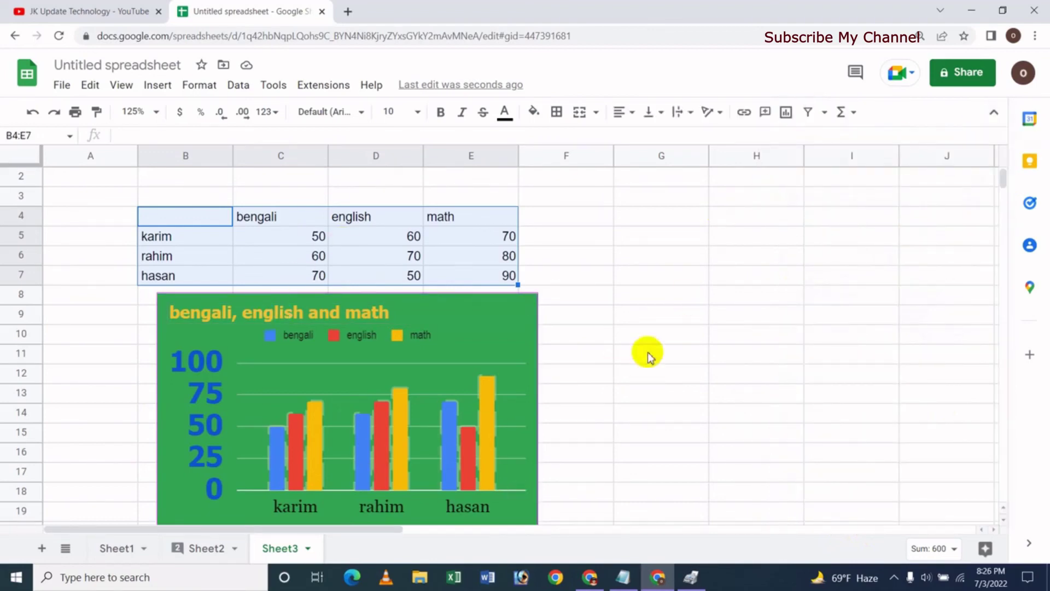
mouse_move(757, 156)
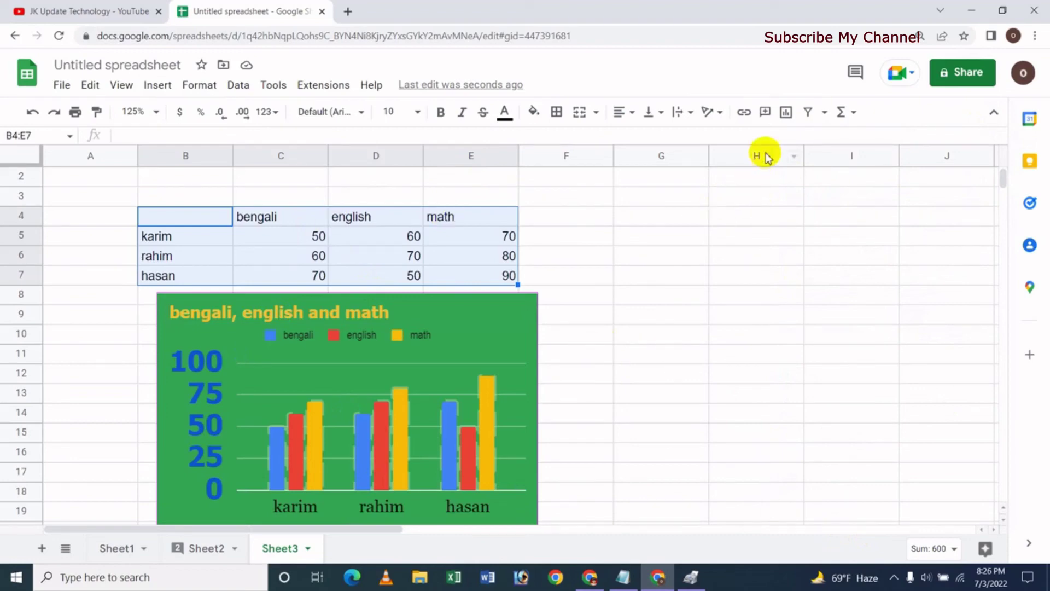
click(785, 112)
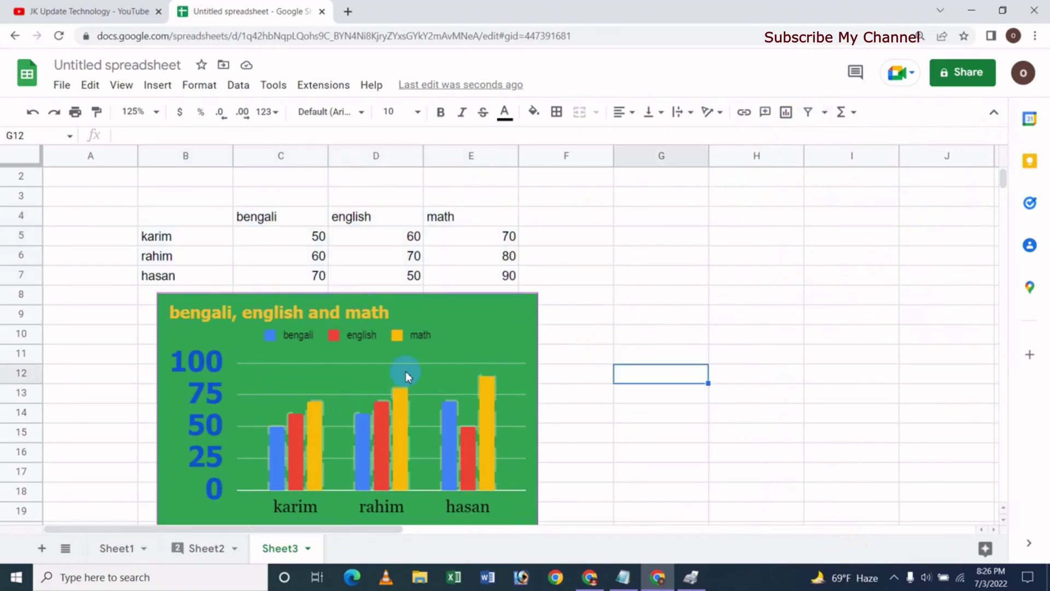
key(Delete)
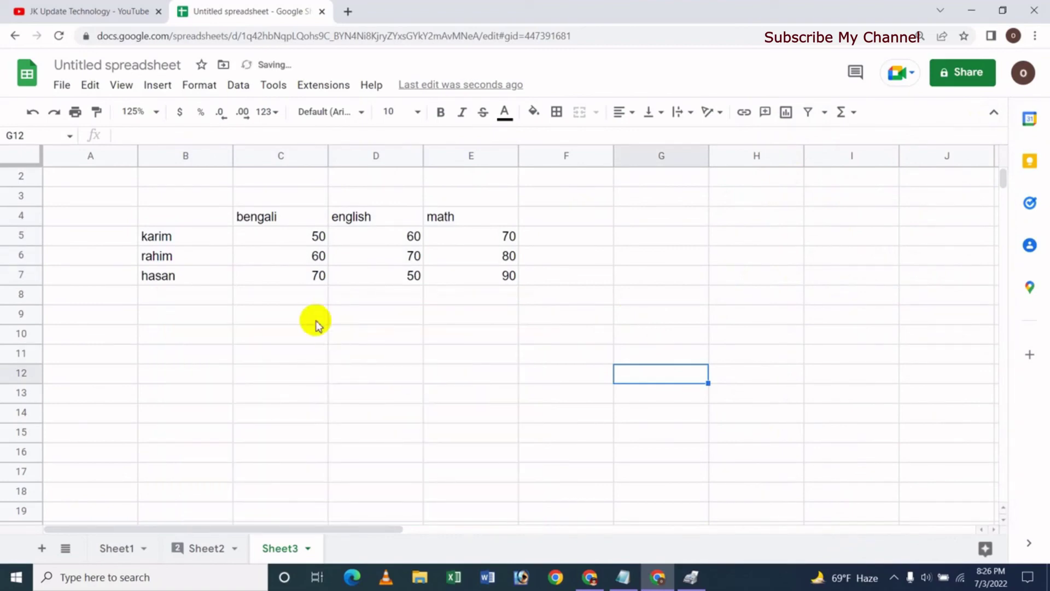
Step: Select E8 and bring up the Filter views choices to start a new filter view
click(306, 321)
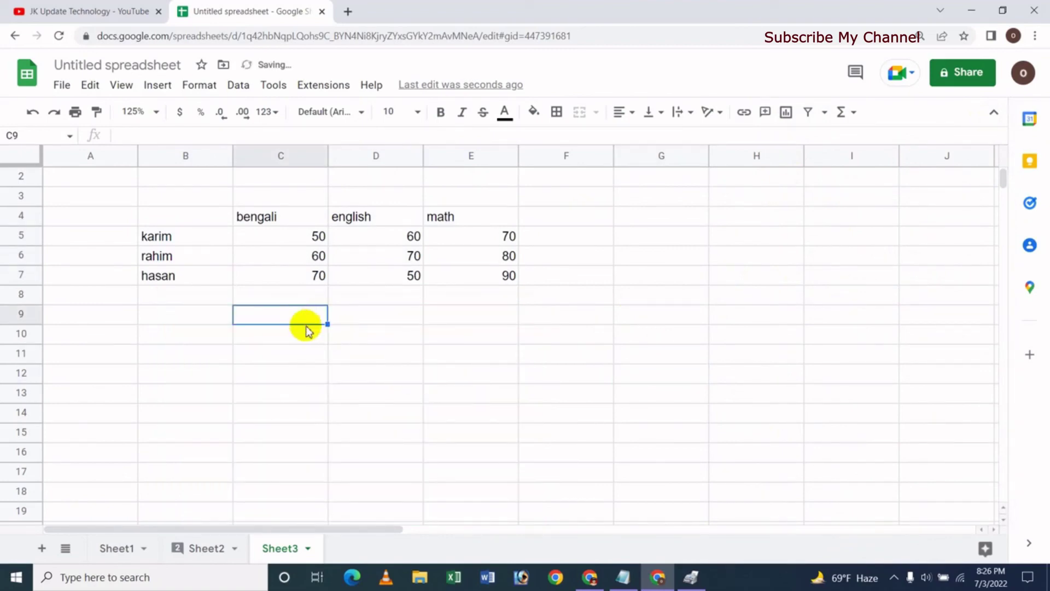
click(824, 115)
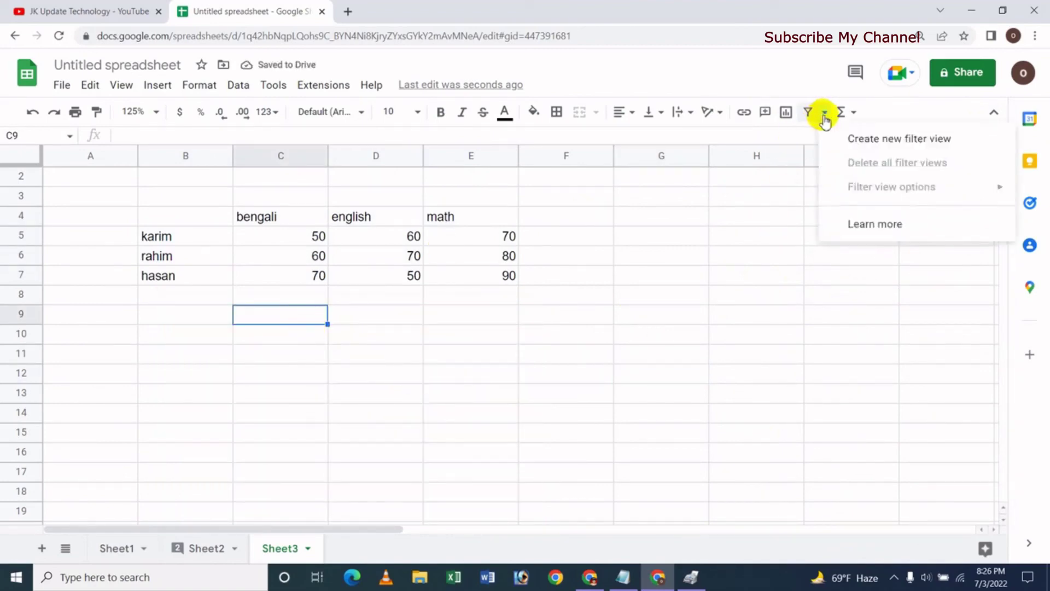
click(652, 258)
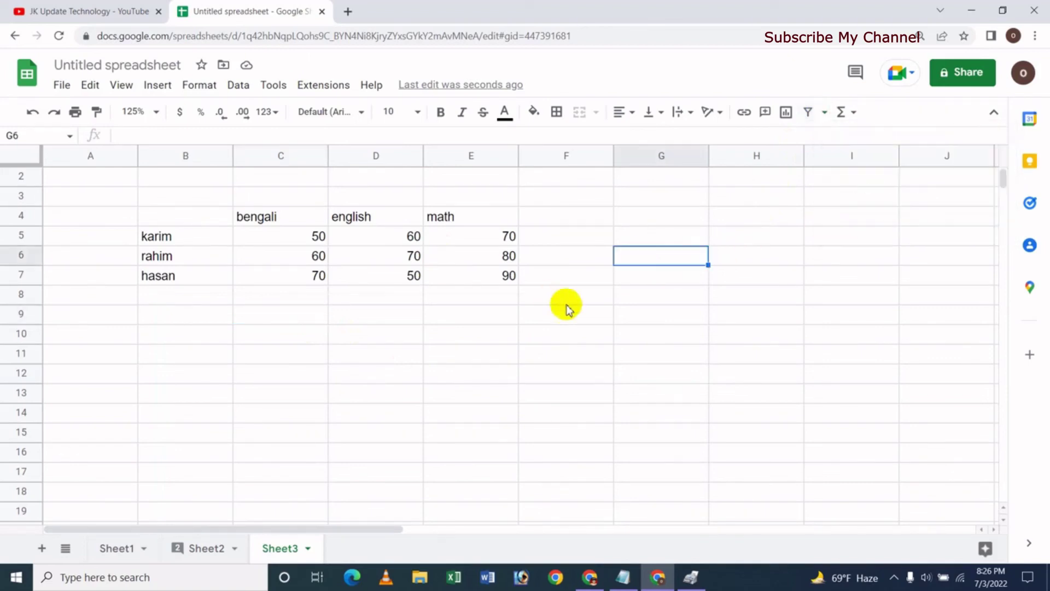
click(466, 298)
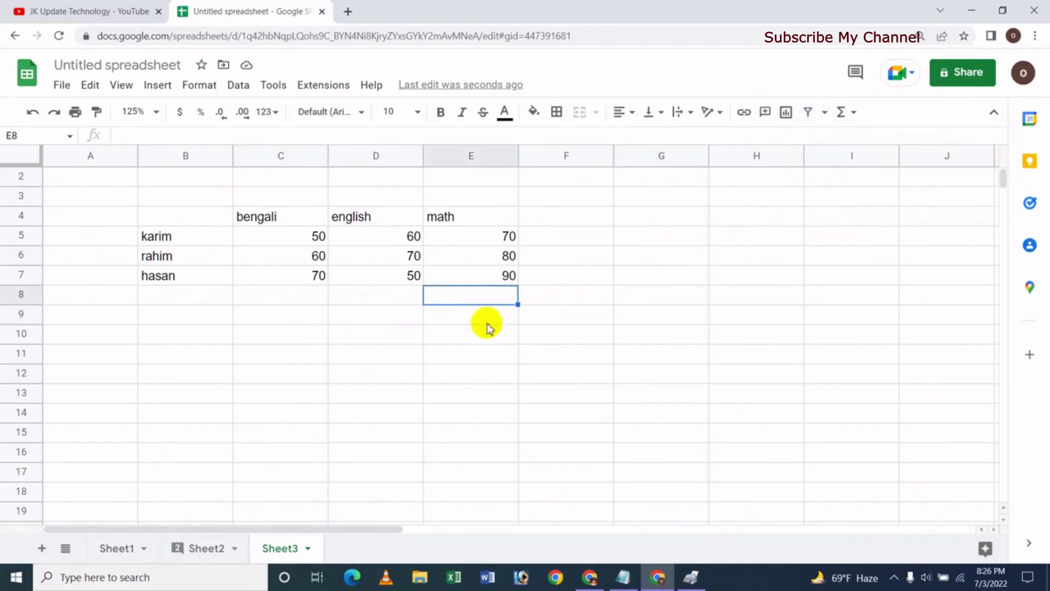
click(824, 115)
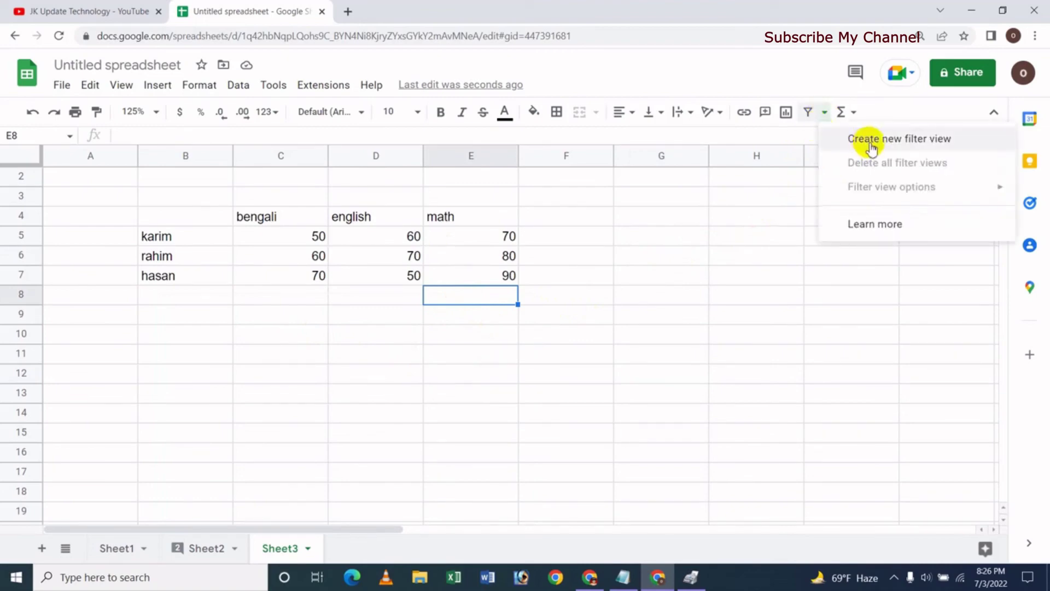
click(878, 140)
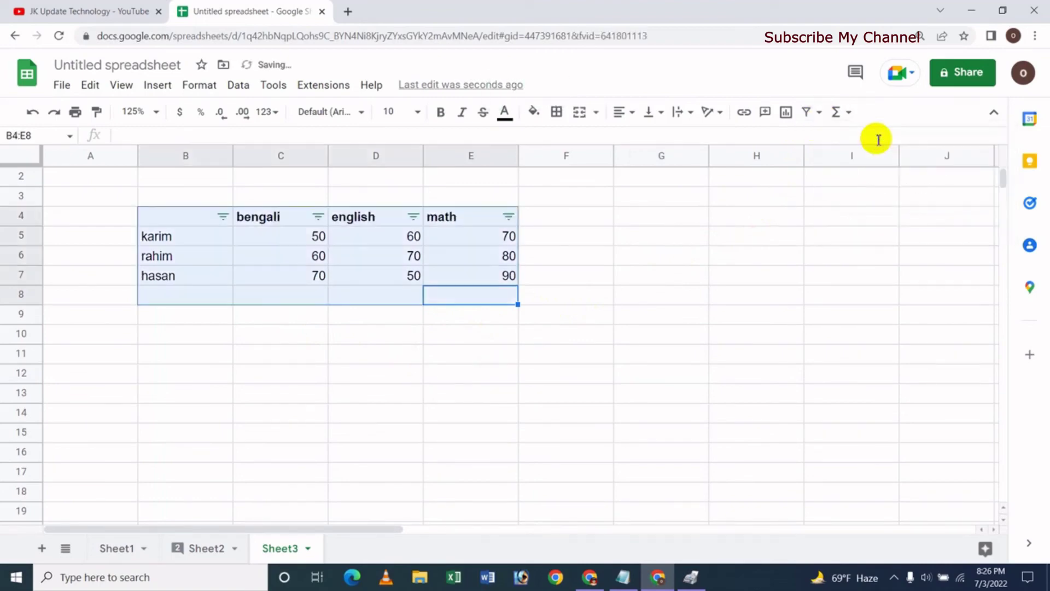
click(267, 320)
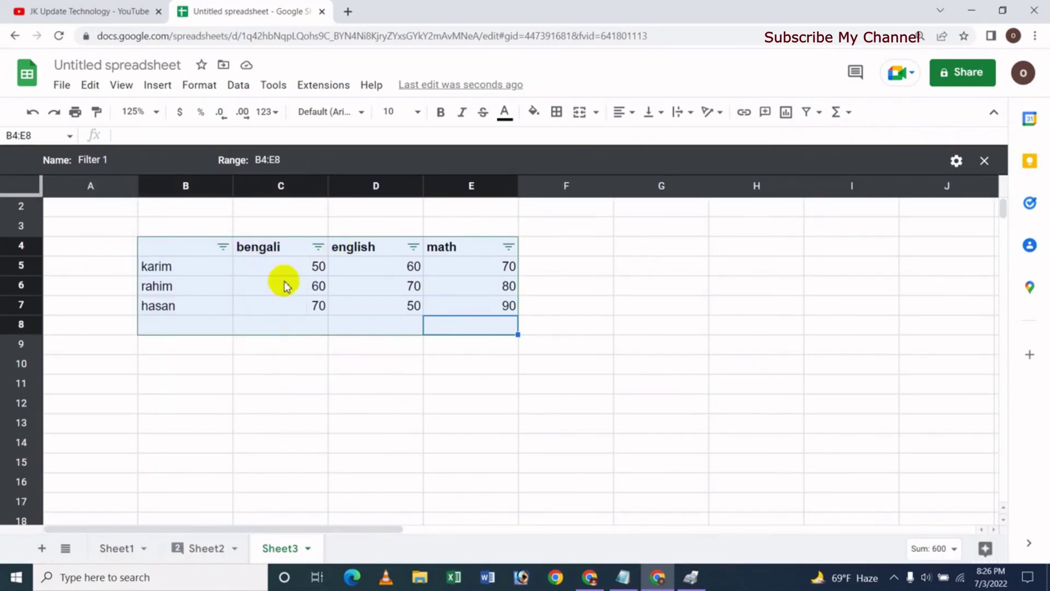
click(222, 247)
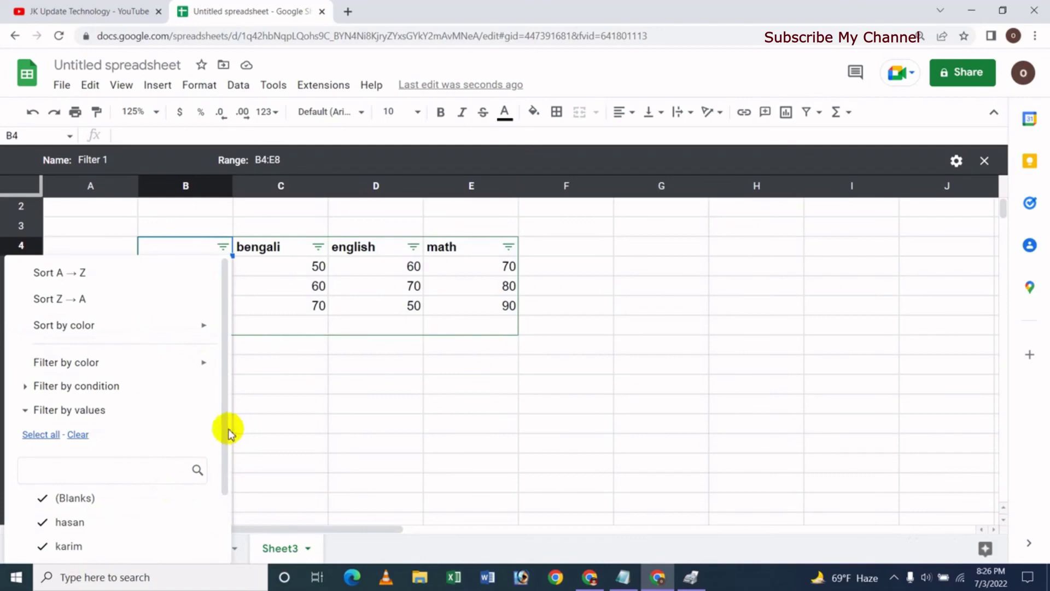
drag(224, 434, 233, 496)
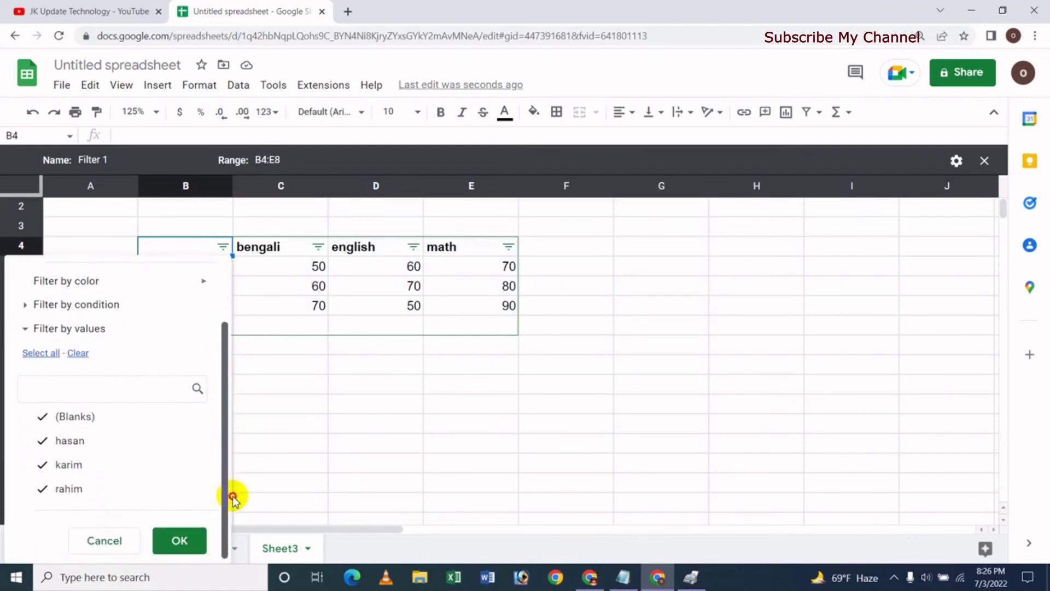
click(48, 465)
click(47, 487)
click(188, 537)
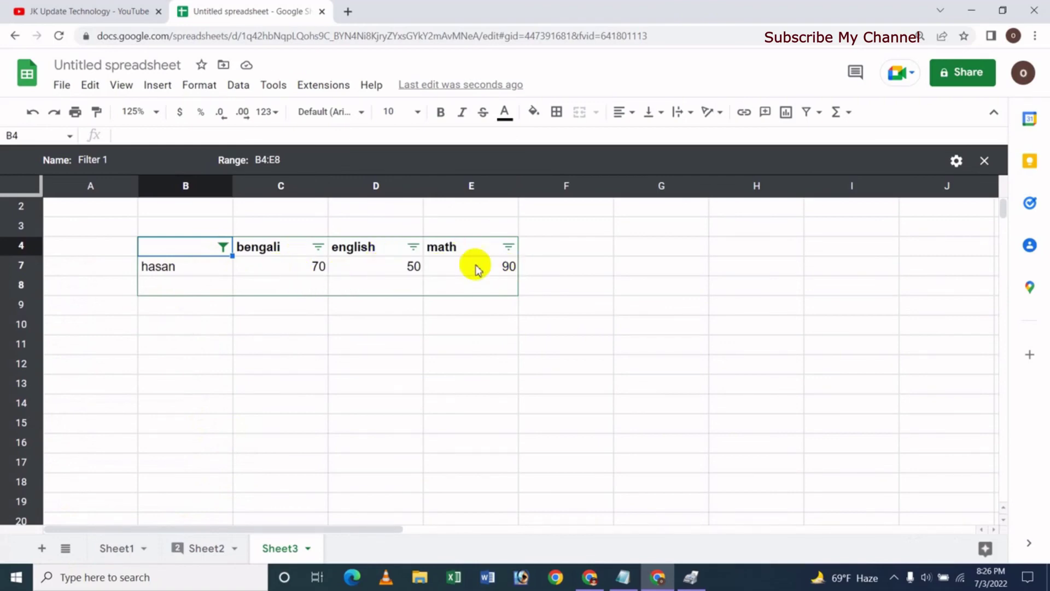
click(222, 247)
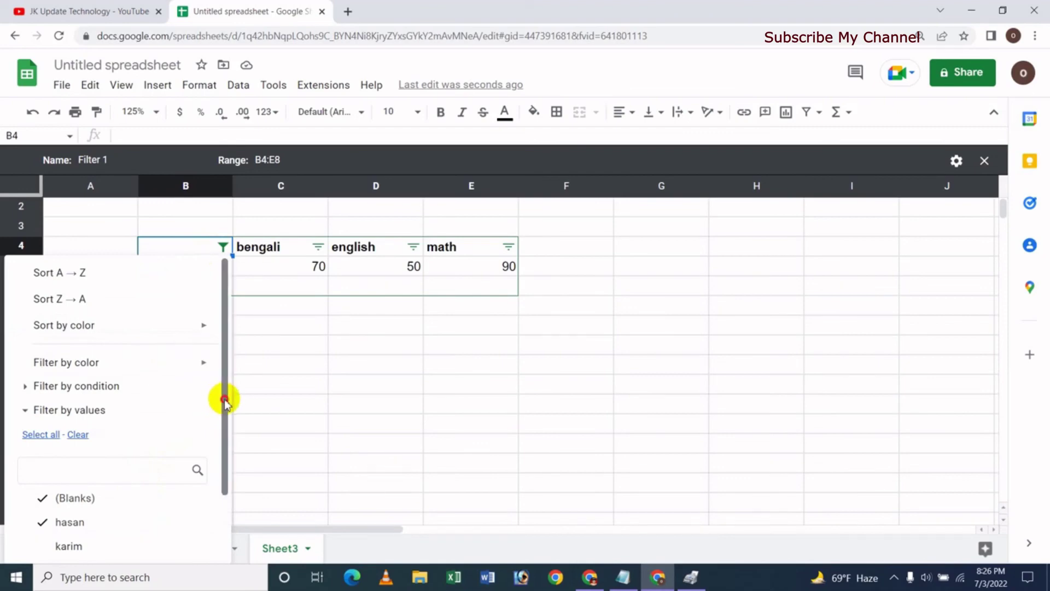
drag(224, 402, 222, 481)
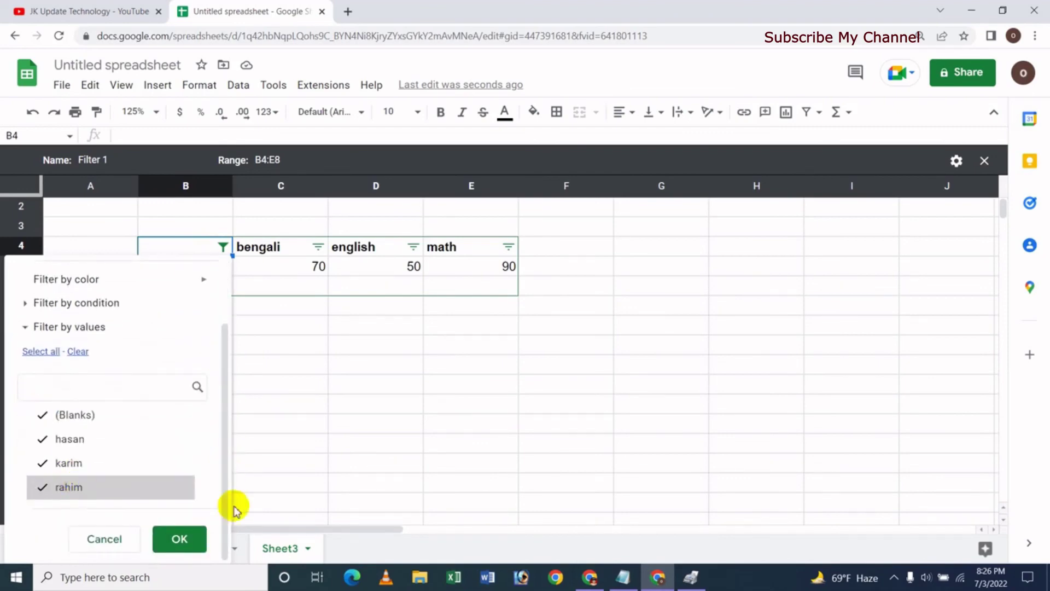
click(192, 540)
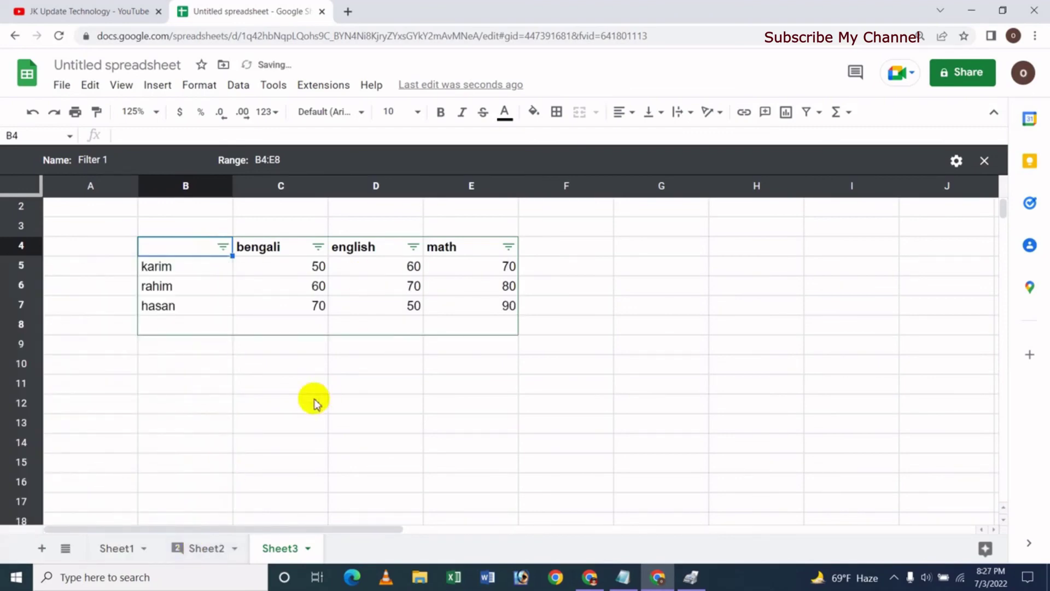
Step: Reset the bengali column filter to Select all so every bengali value shows
click(318, 248)
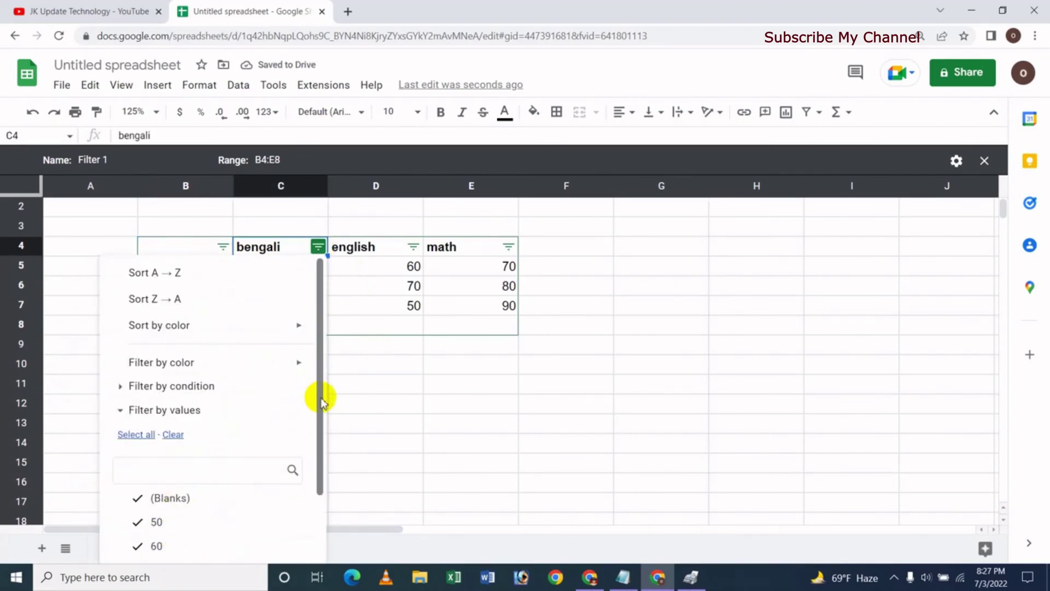
drag(319, 400, 317, 489)
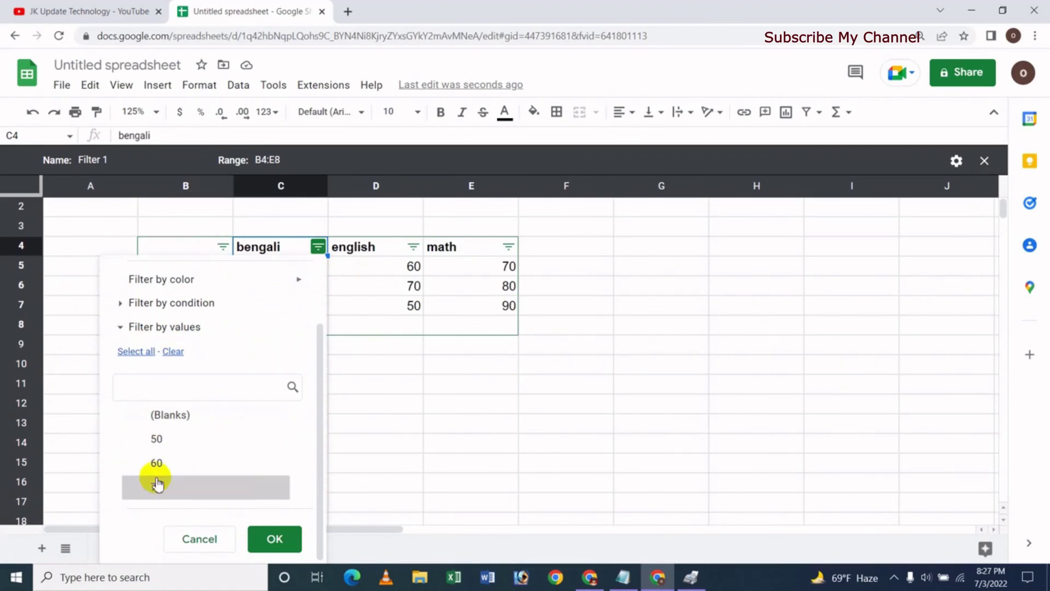
click(276, 538)
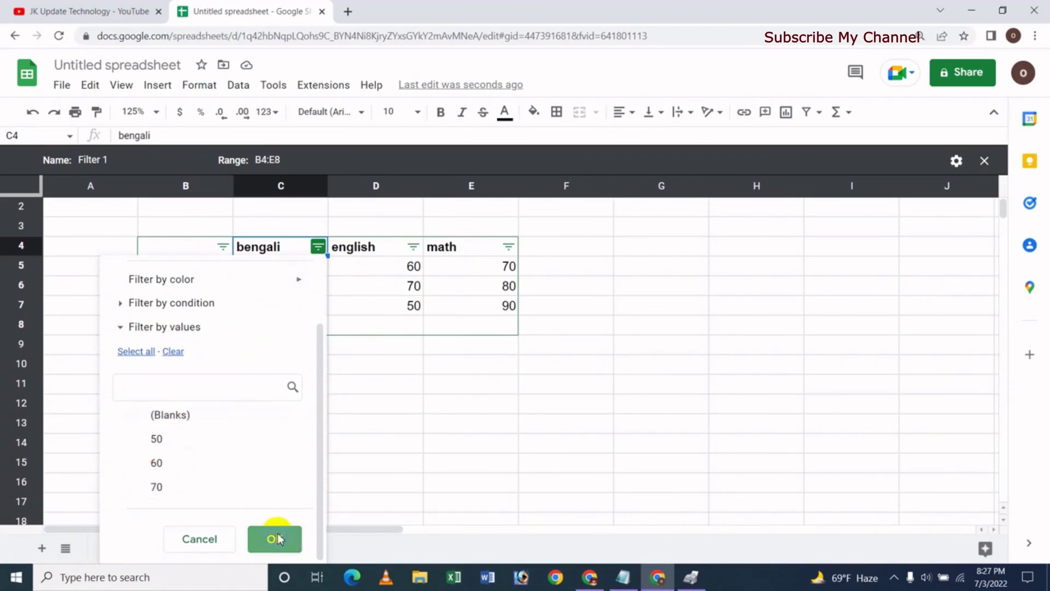
click(470, 344)
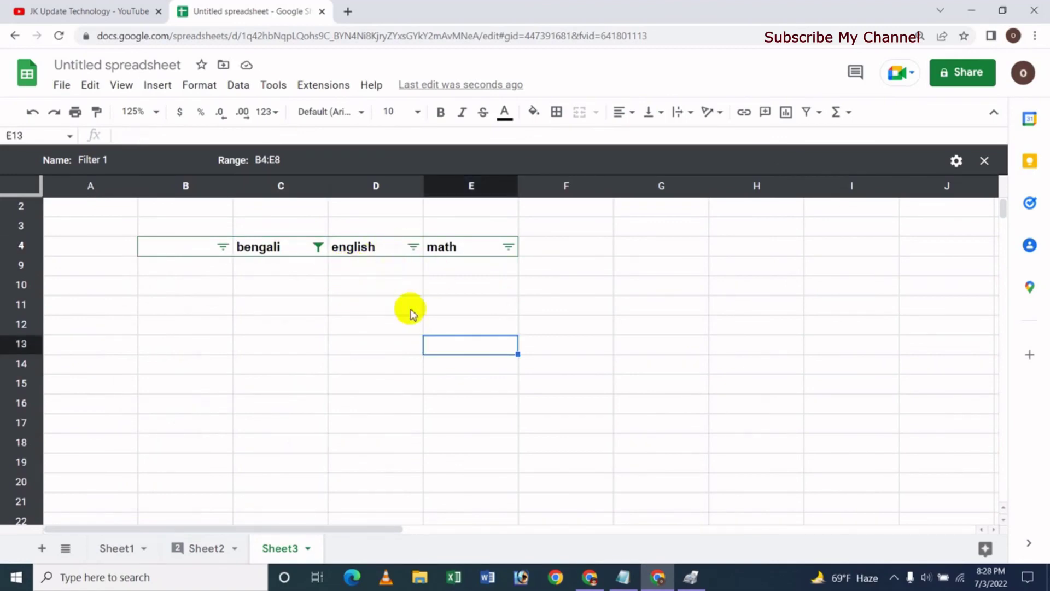
click(318, 247)
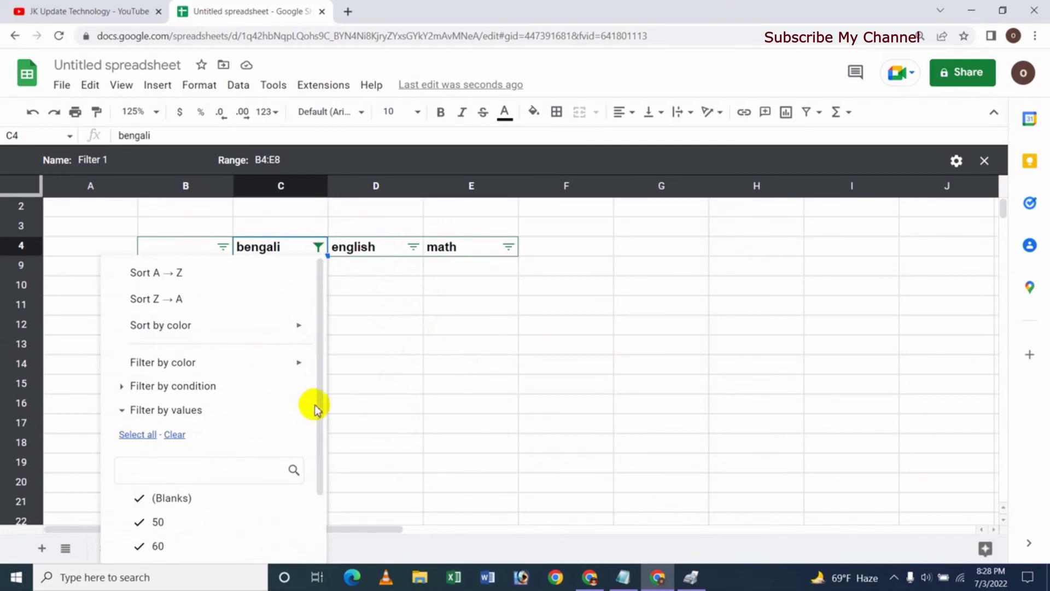
scroll(328, 470, down, 3)
click(283, 544)
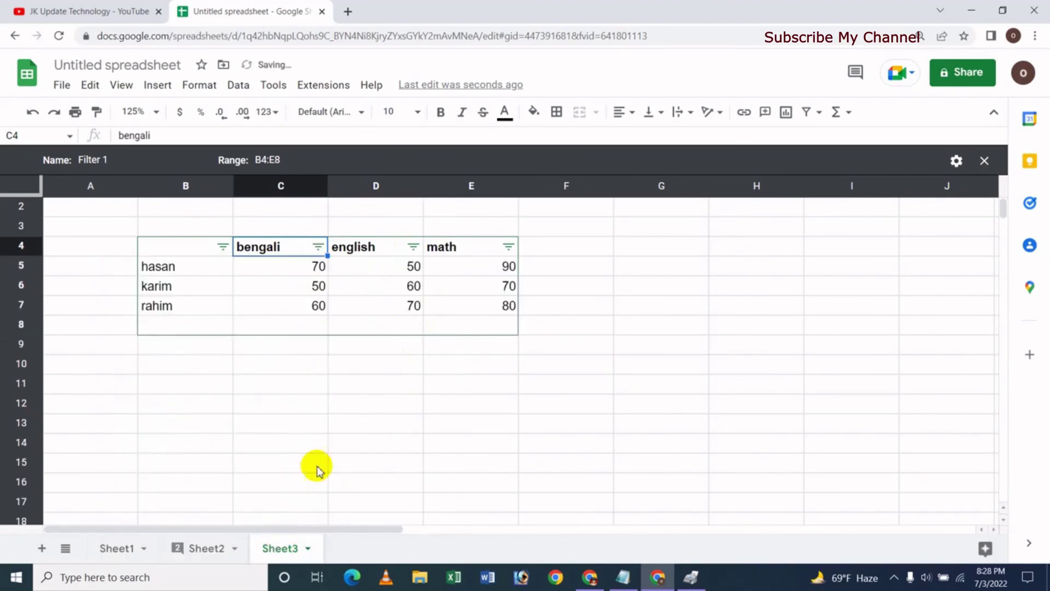
Step: Filter the math column to exclude the score 80
click(508, 247)
drag(510, 477, 525, 499)
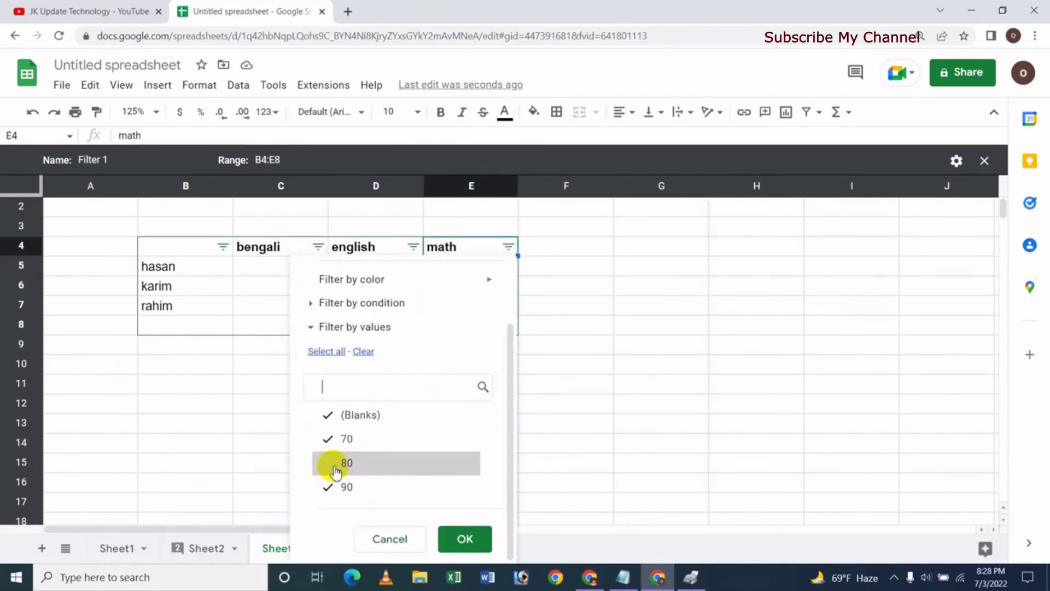
click(465, 538)
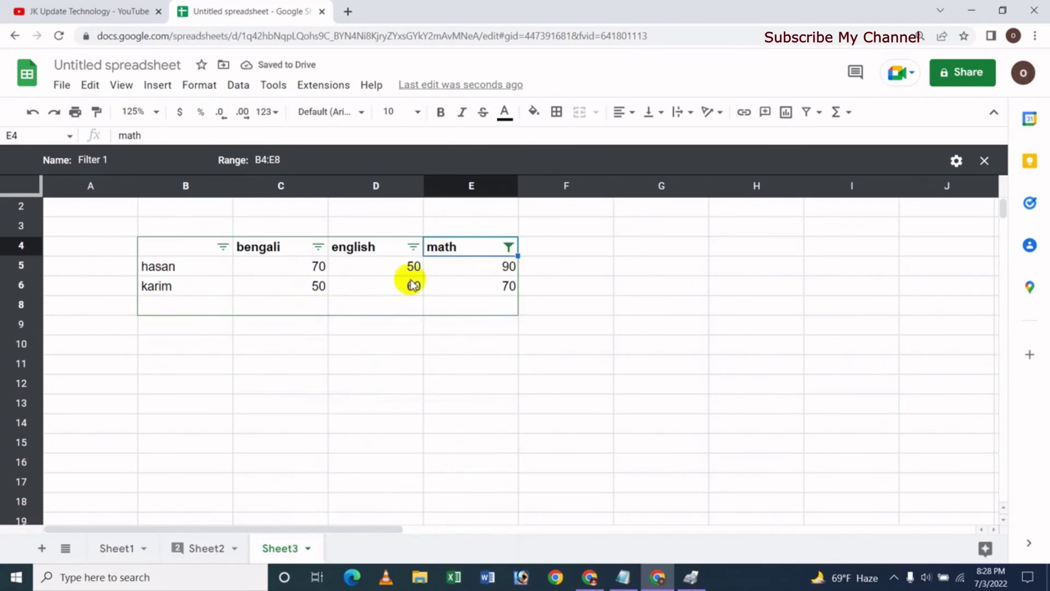
click(53, 165)
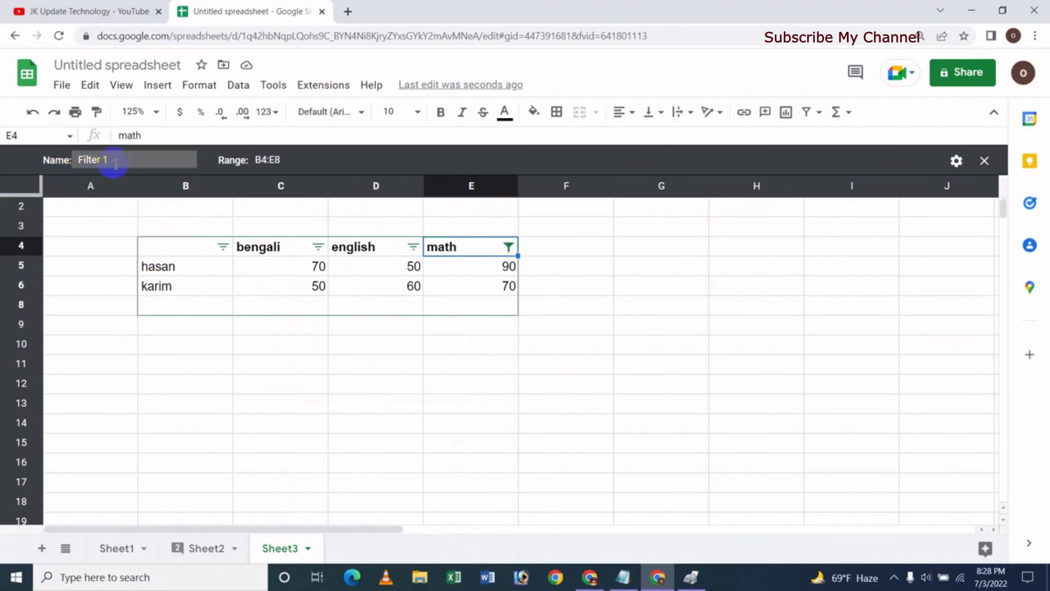
click(288, 164)
click(320, 305)
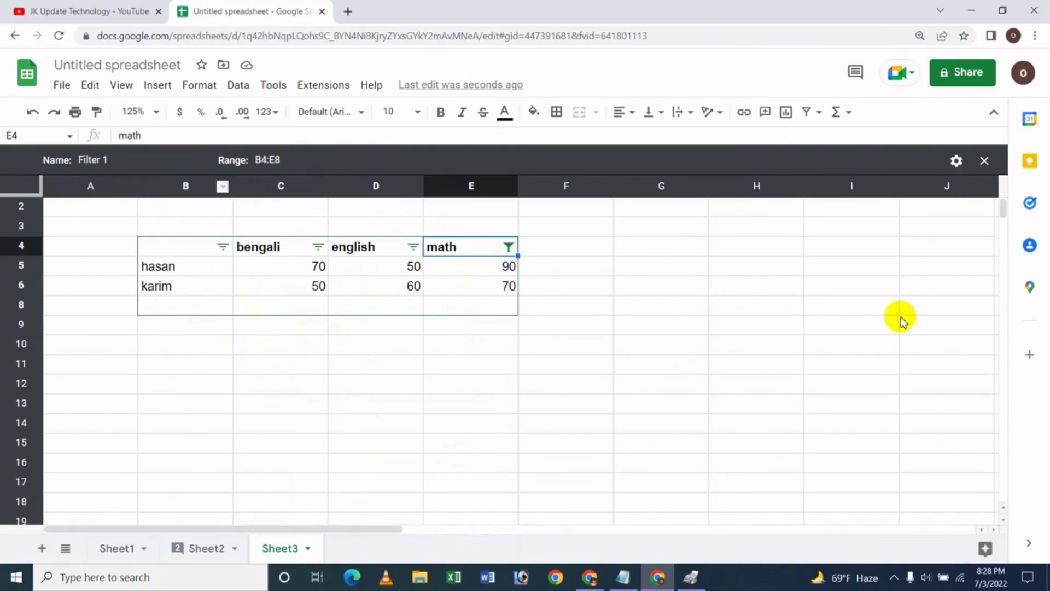
Step: Delete Filter 1 from the filter view's gear menu
click(956, 161)
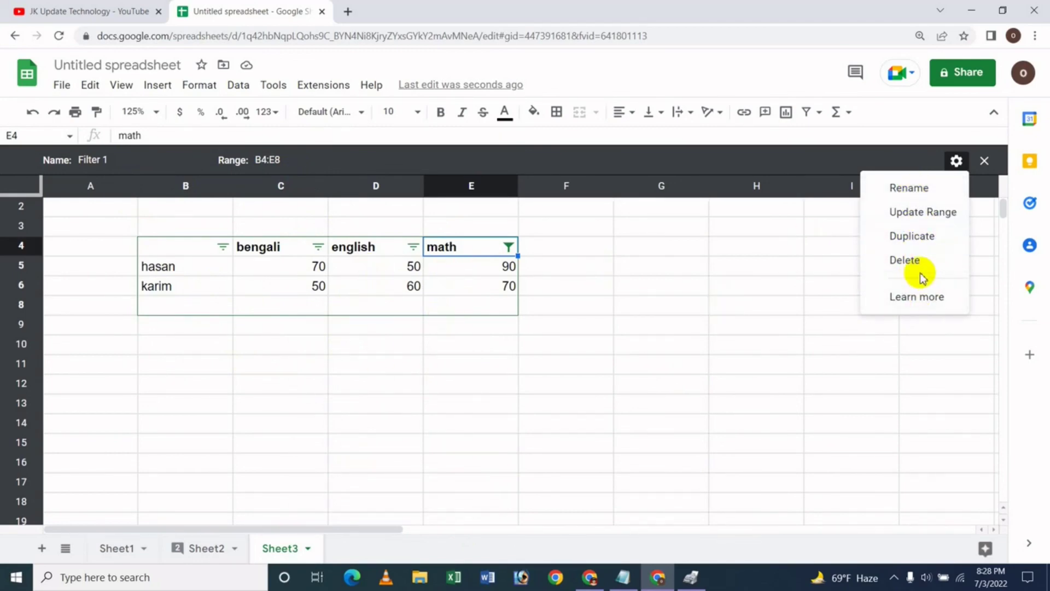
click(986, 164)
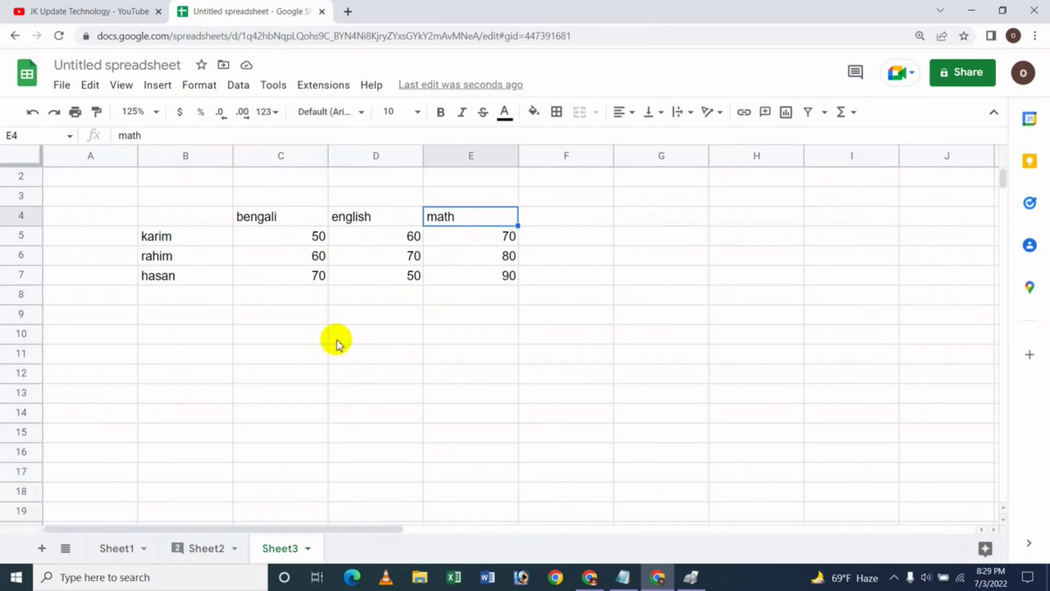
click(338, 338)
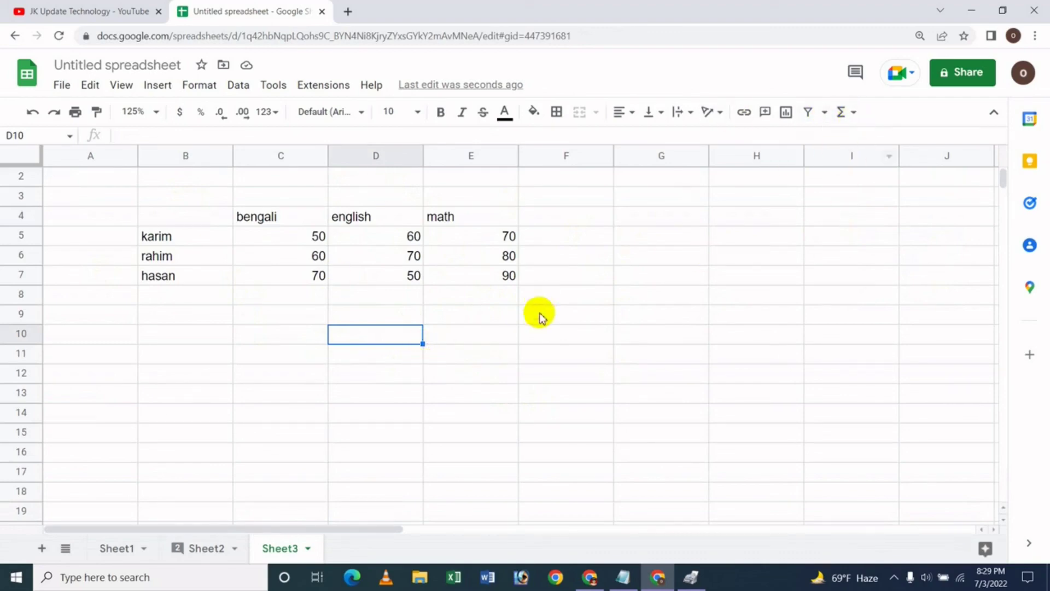
Step: Enter 50 as the fourth math score in E8
click(500, 298)
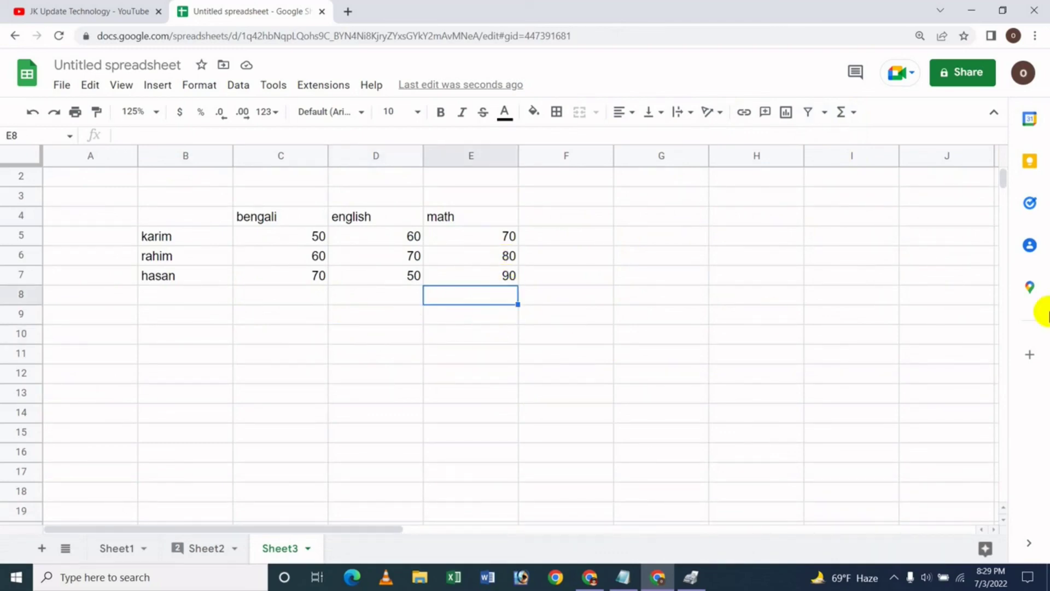
text(5)
key(Return)
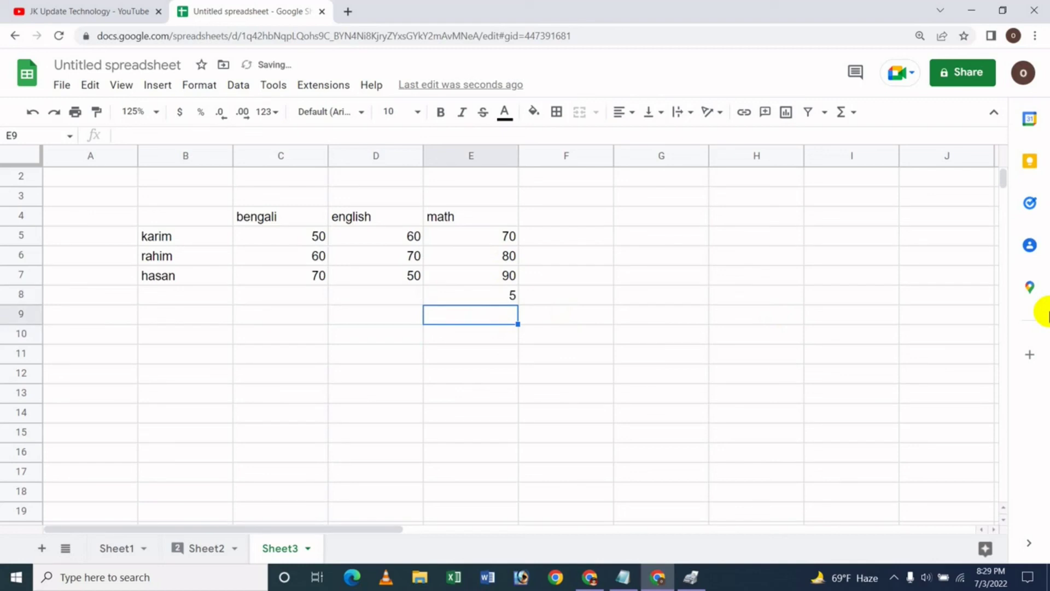
key(Up)
text(0)
key(Return)
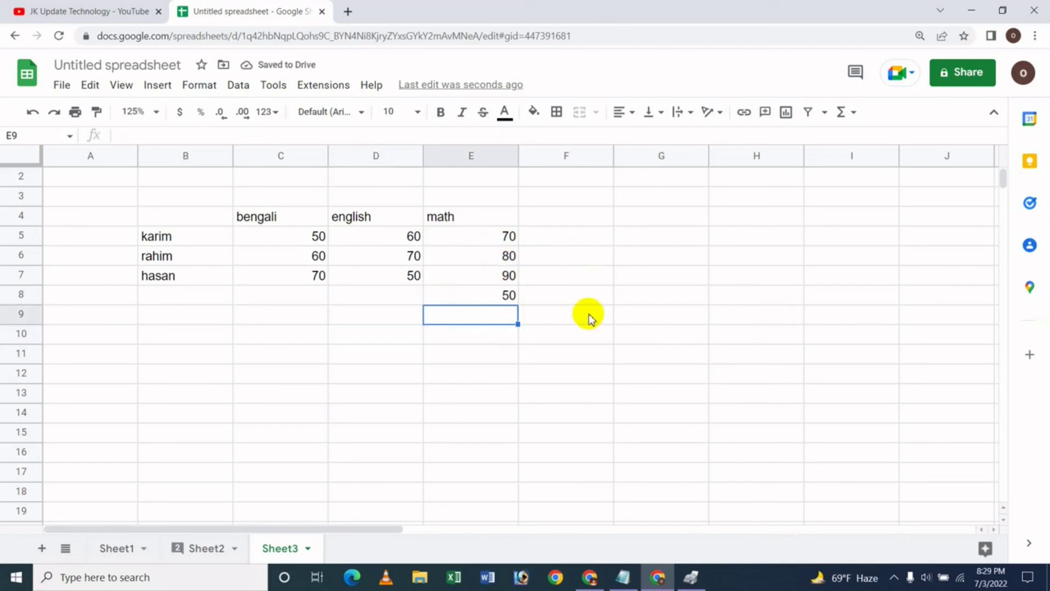
Step: Total the math scores in E9 with =SUM(E5,E6,E7,E8), giving 290, then clear it
click(854, 115)
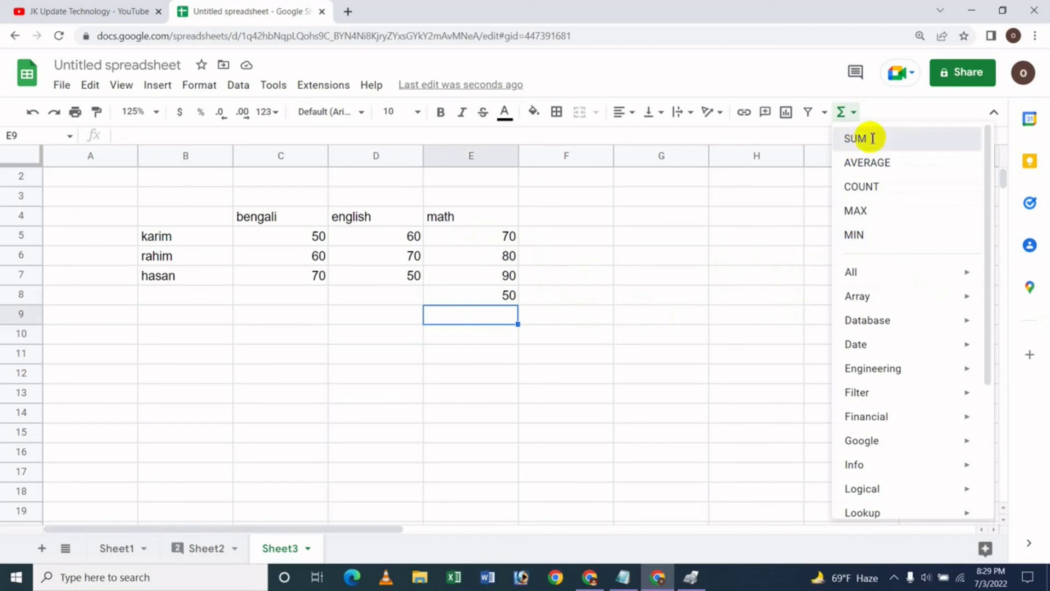
click(872, 138)
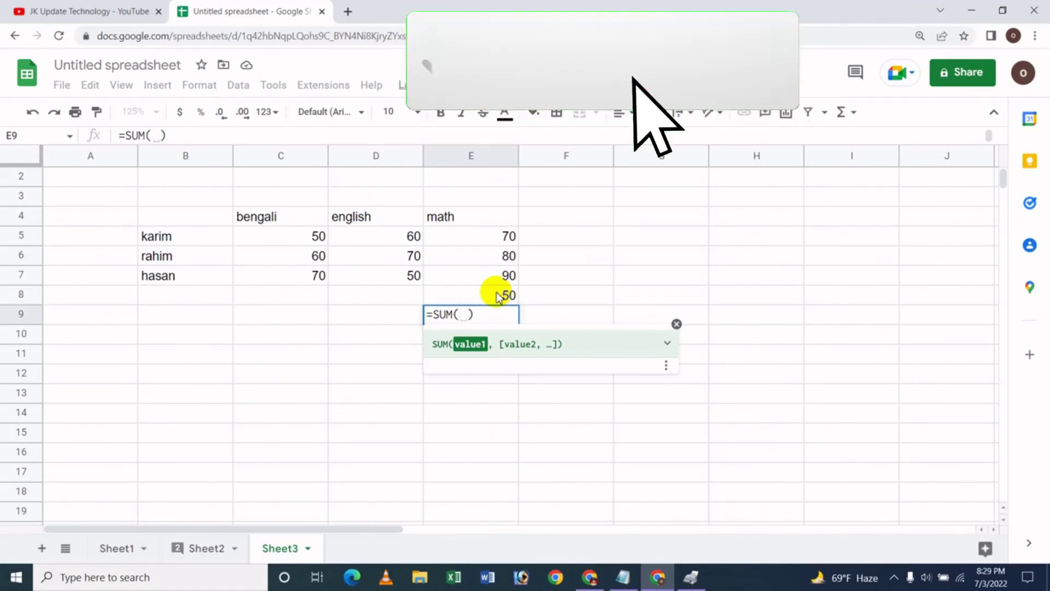
click(504, 239)
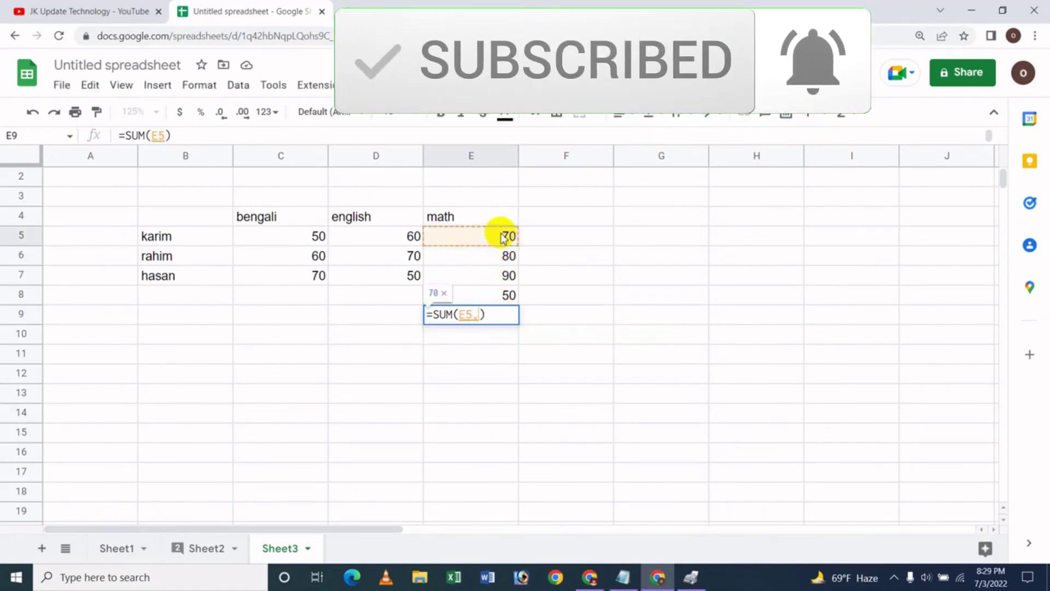
text(,)
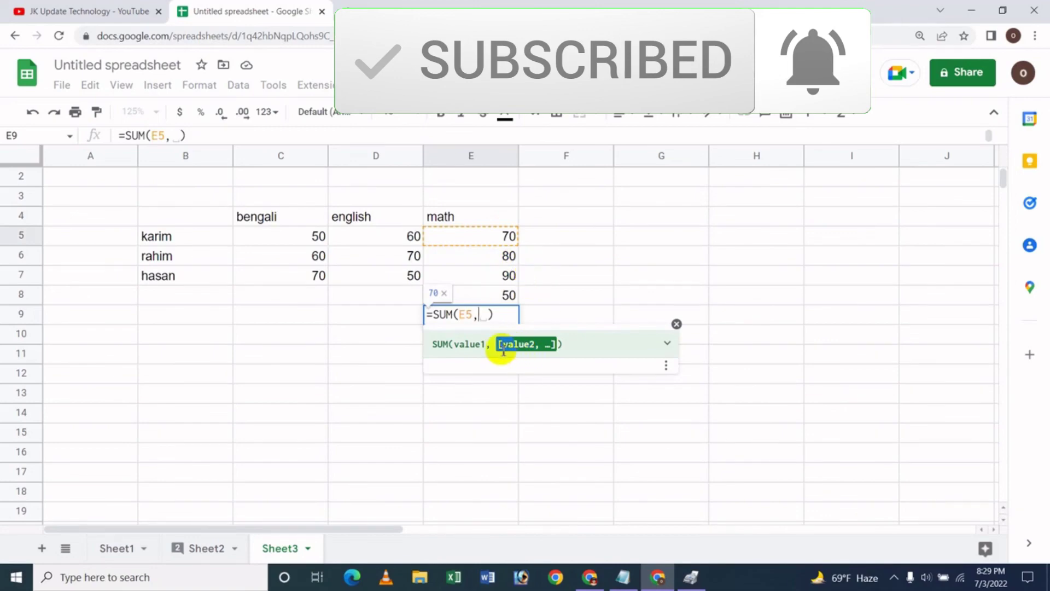
click(507, 259)
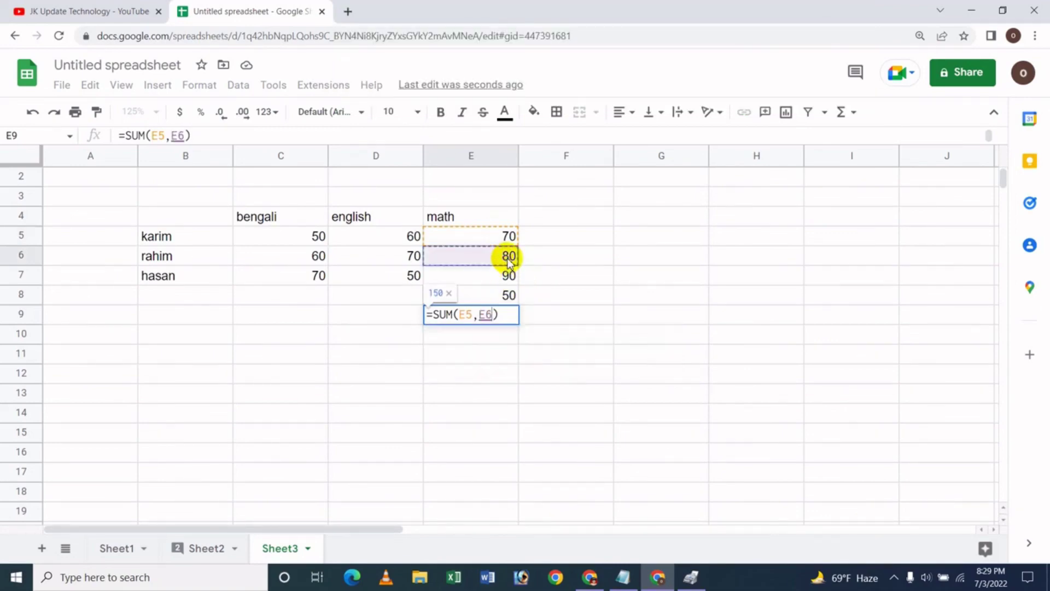
text(,)
click(509, 275)
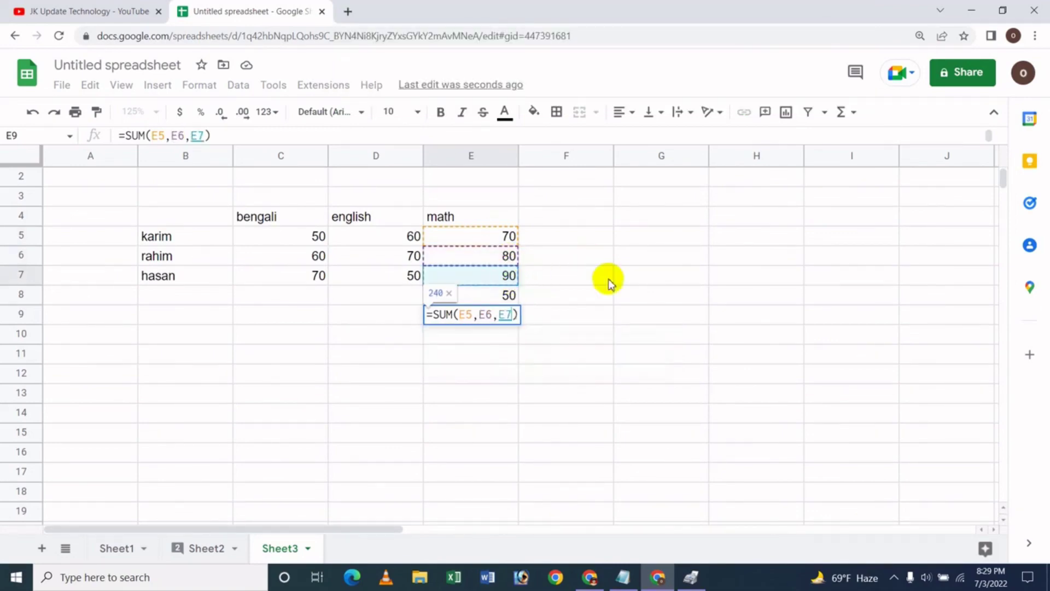
text(,)
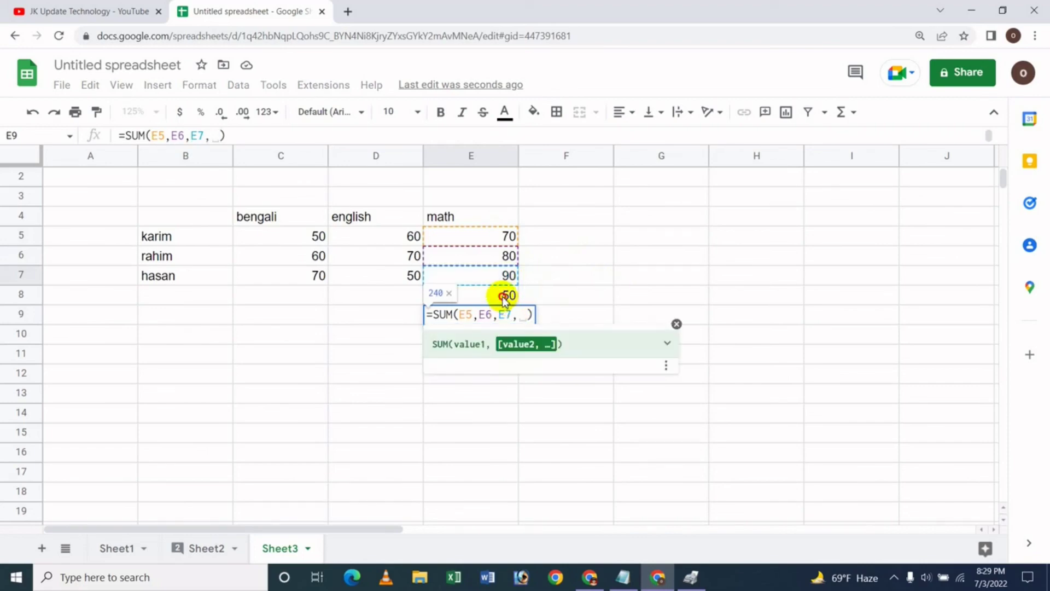
click(504, 297)
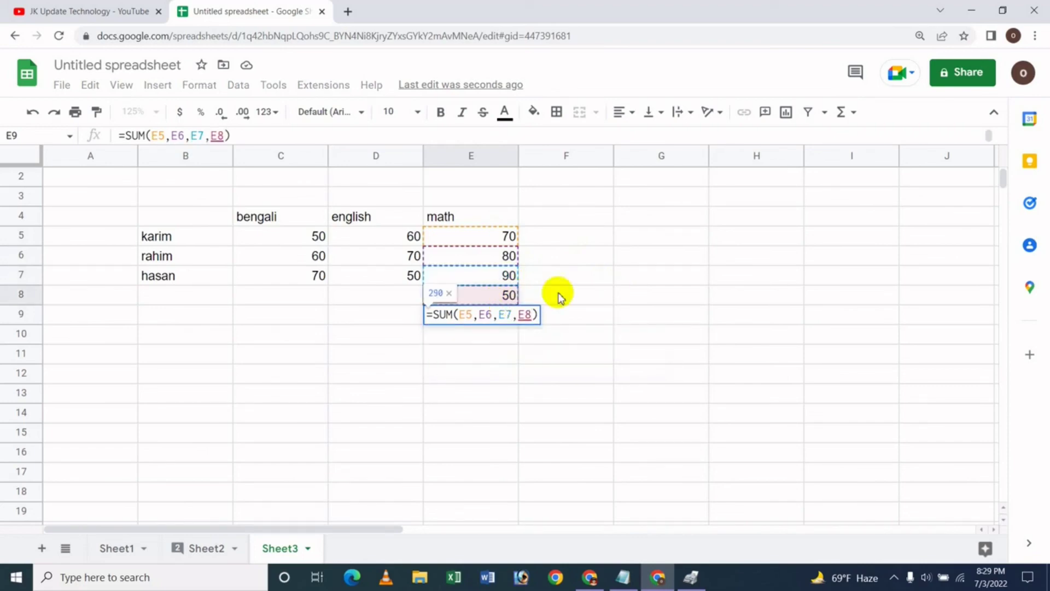
key(Return)
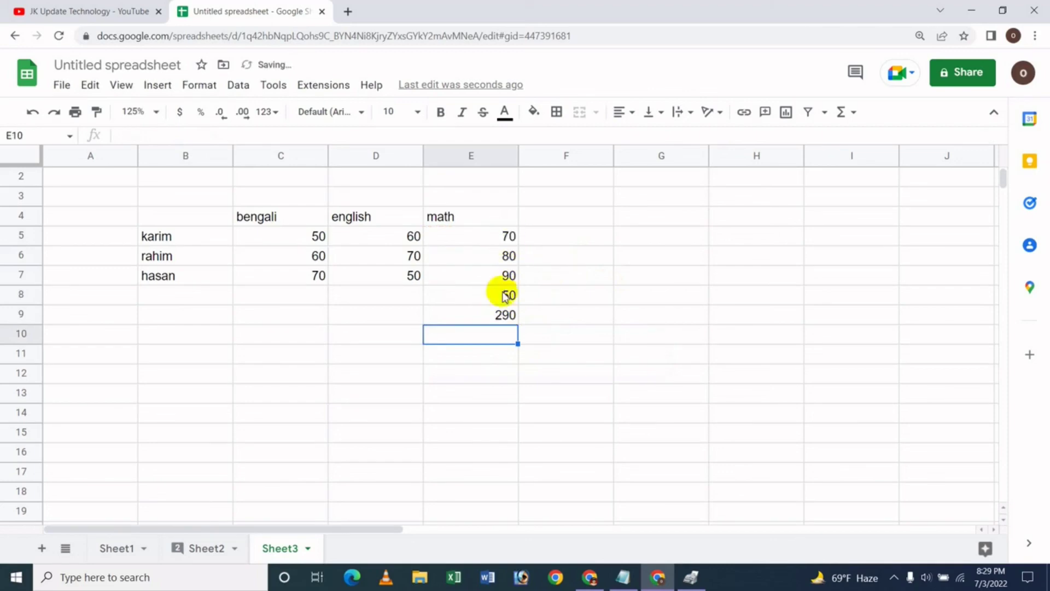
click(492, 318)
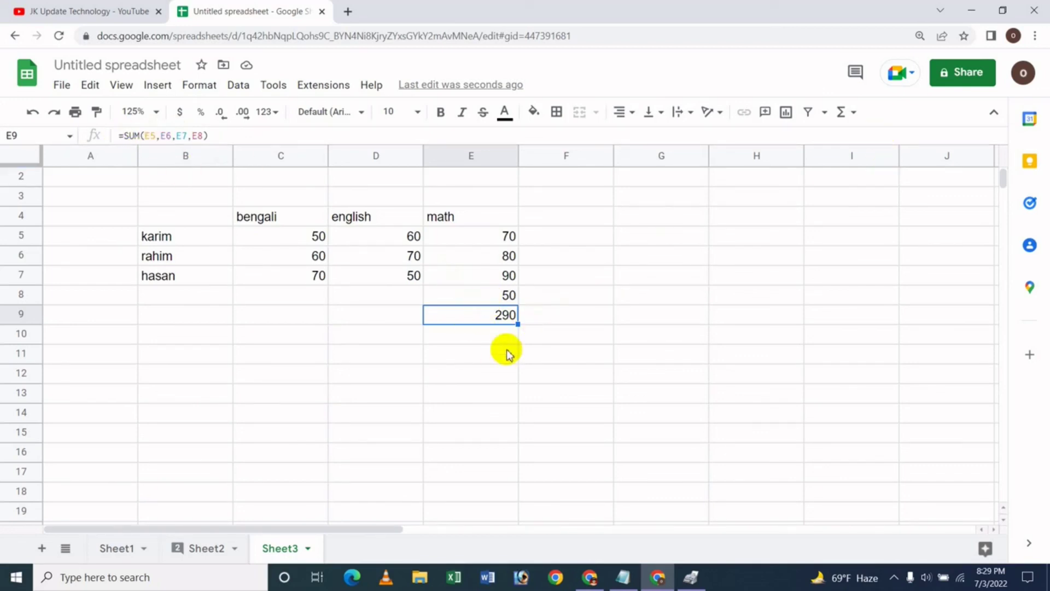
key(Delete)
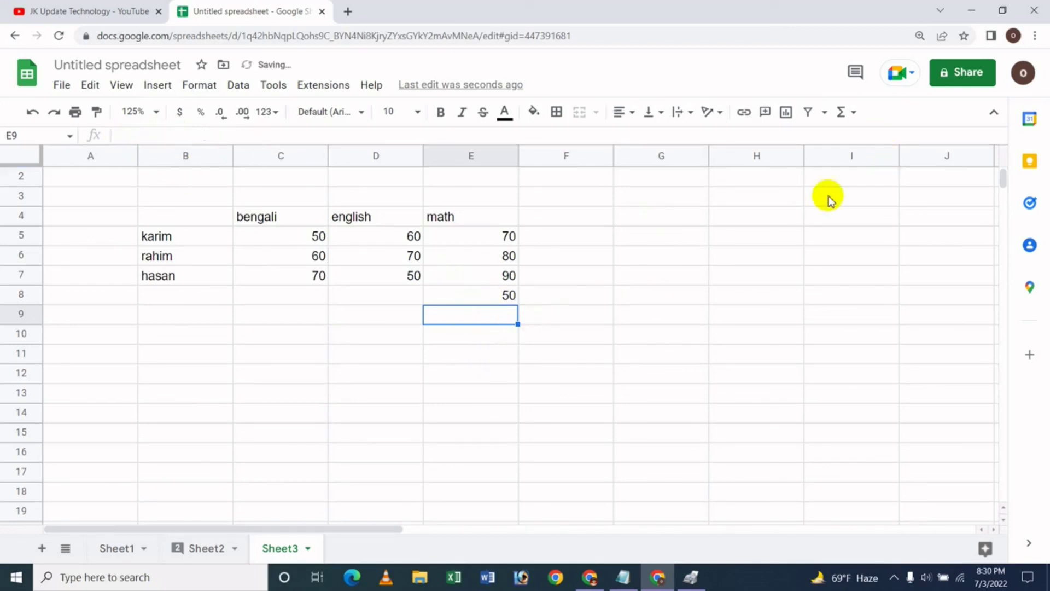
Step: Enter =AVERAGE(E5,E6,E7,E8) in E9 to get 72.5, then delete it
click(854, 114)
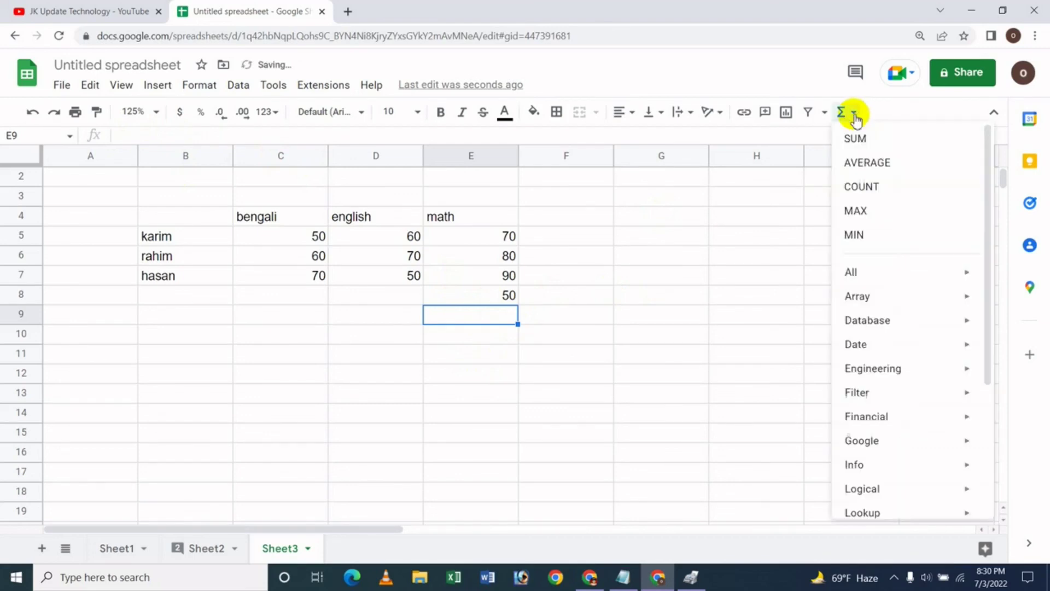
click(878, 163)
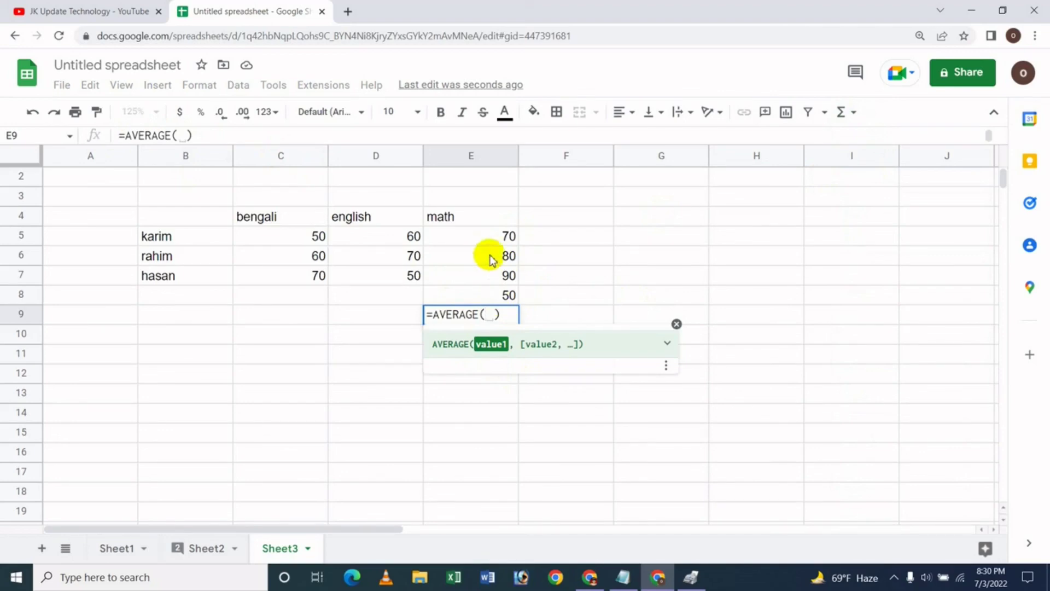
click(507, 243)
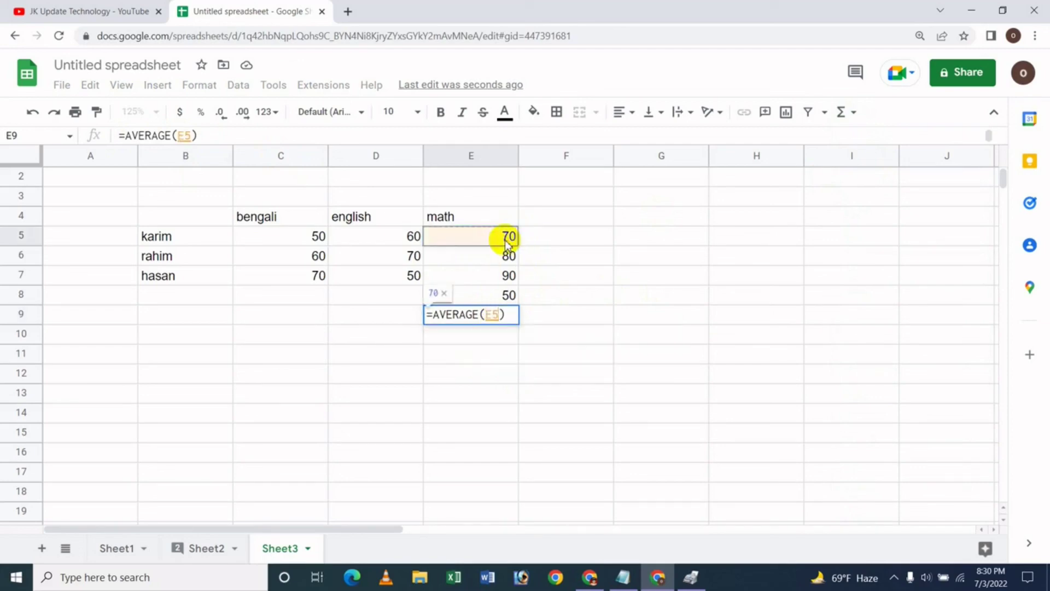
text(,)
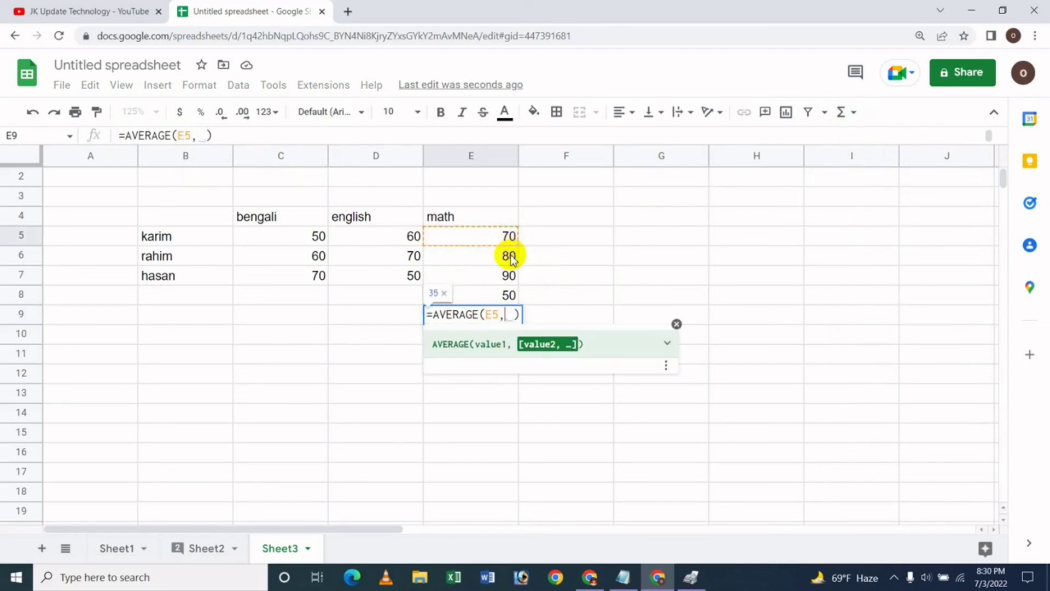
click(511, 257)
text(,)
click(509, 275)
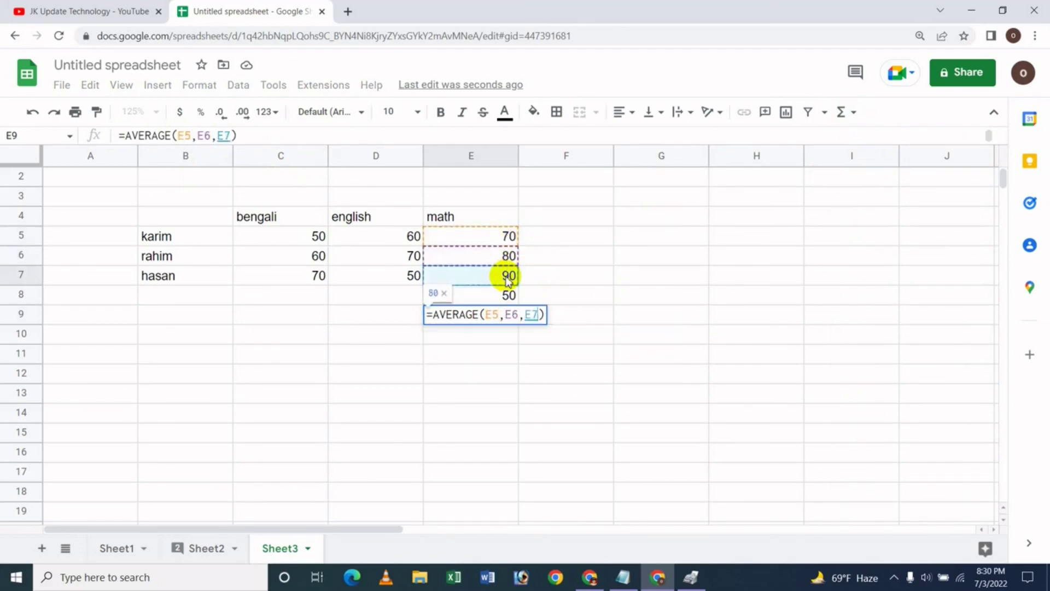
text(,)
click(504, 297)
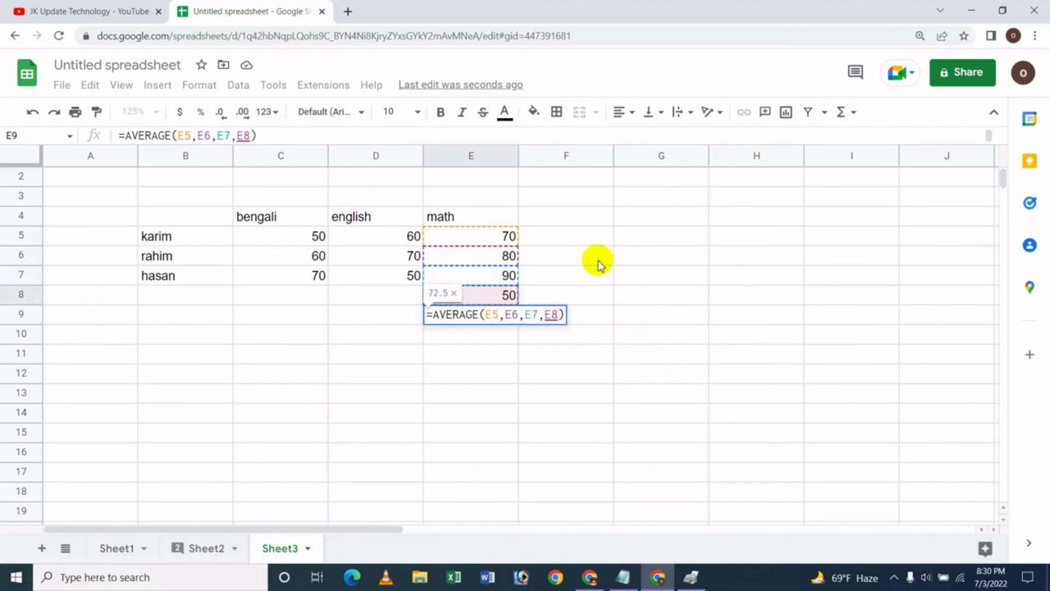
key(Return)
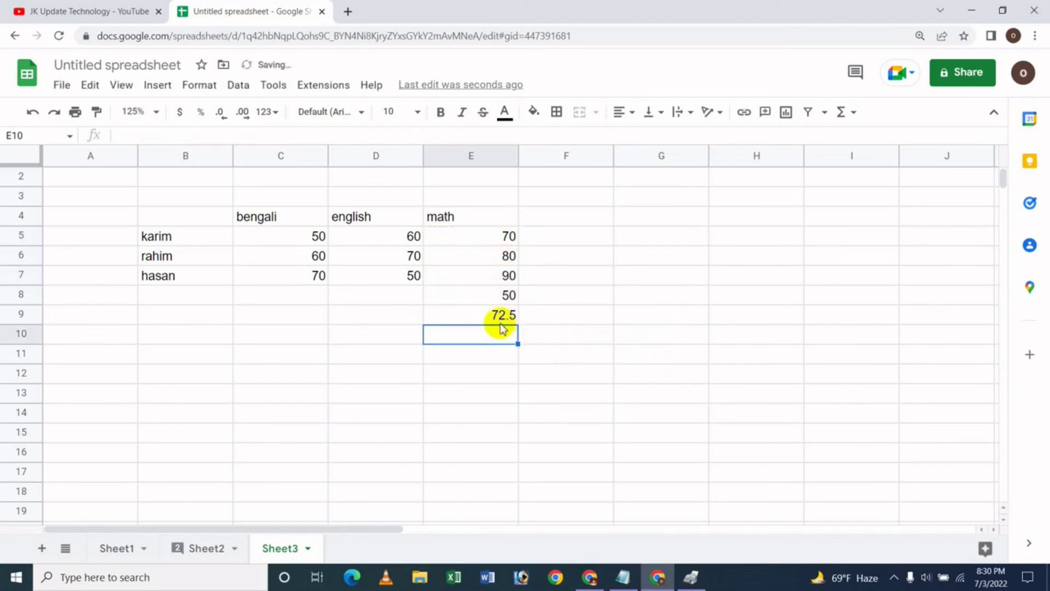
click(500, 321)
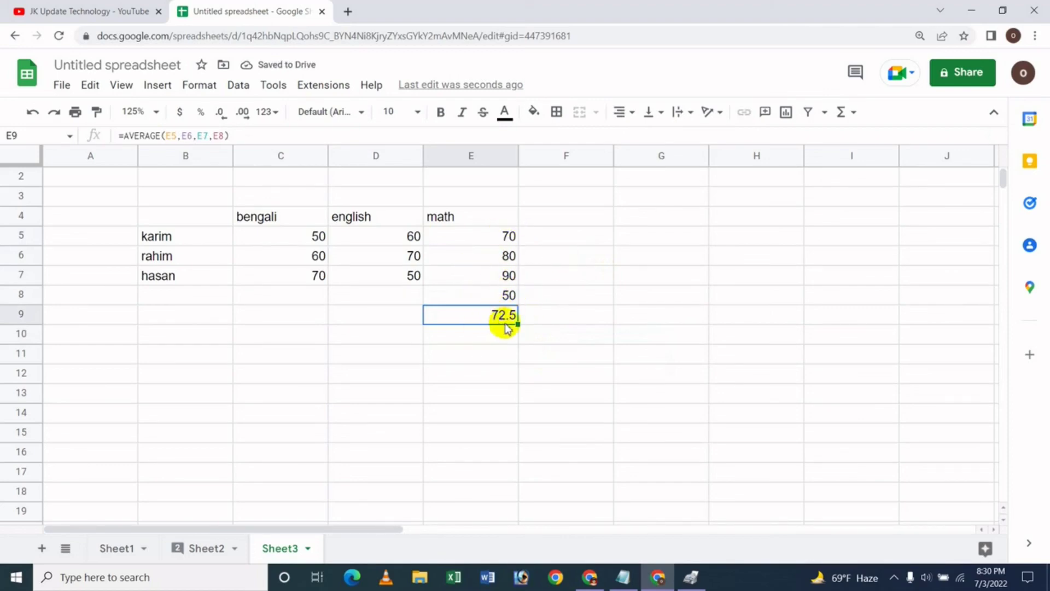
key(Delete)
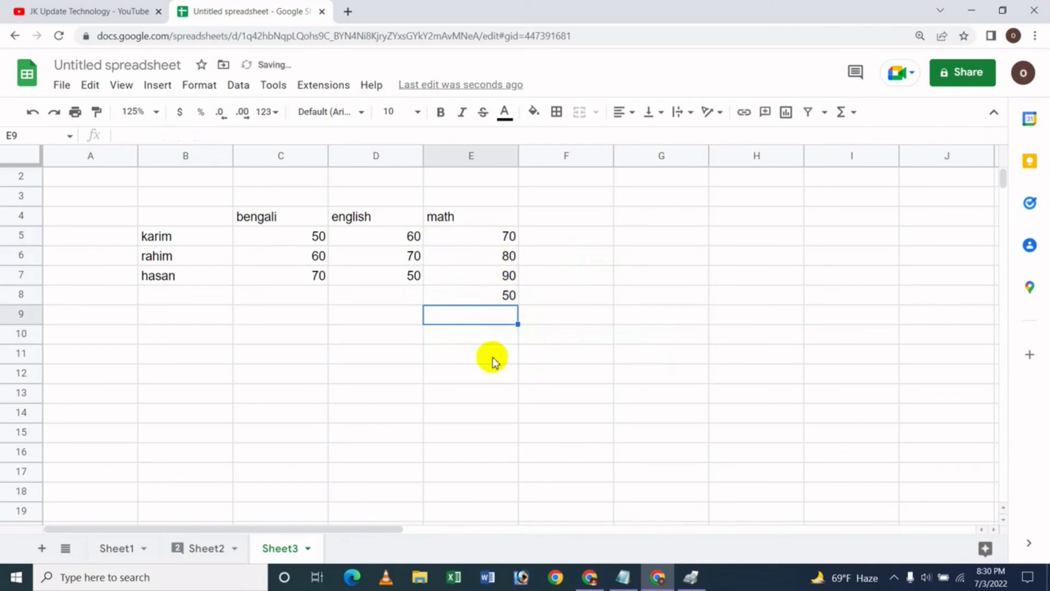
Step: Try =COUNT(E5,E6,E7,E8) in E9, then clear it
click(848, 112)
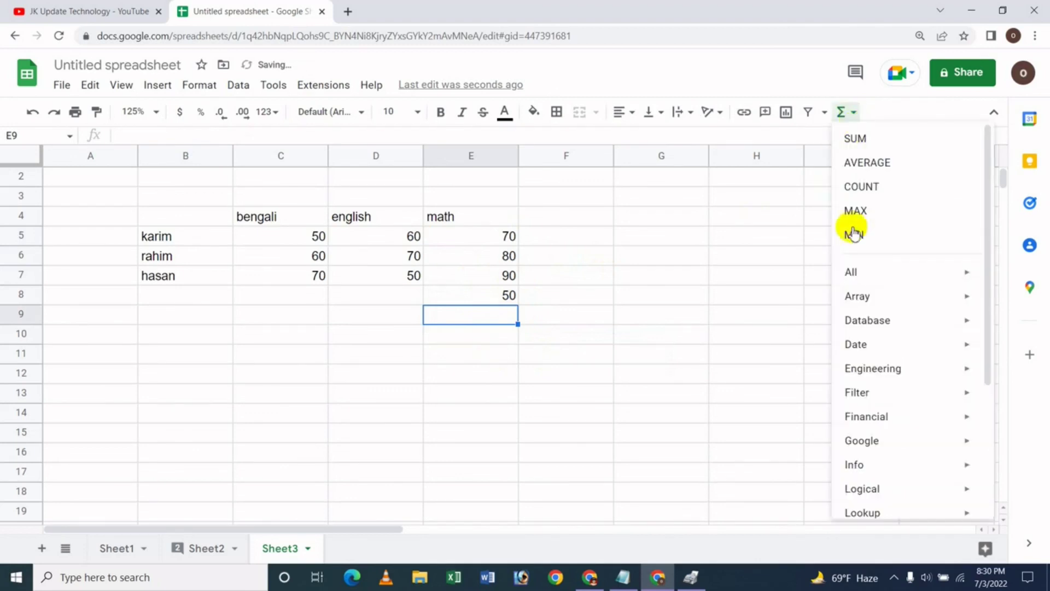
click(878, 194)
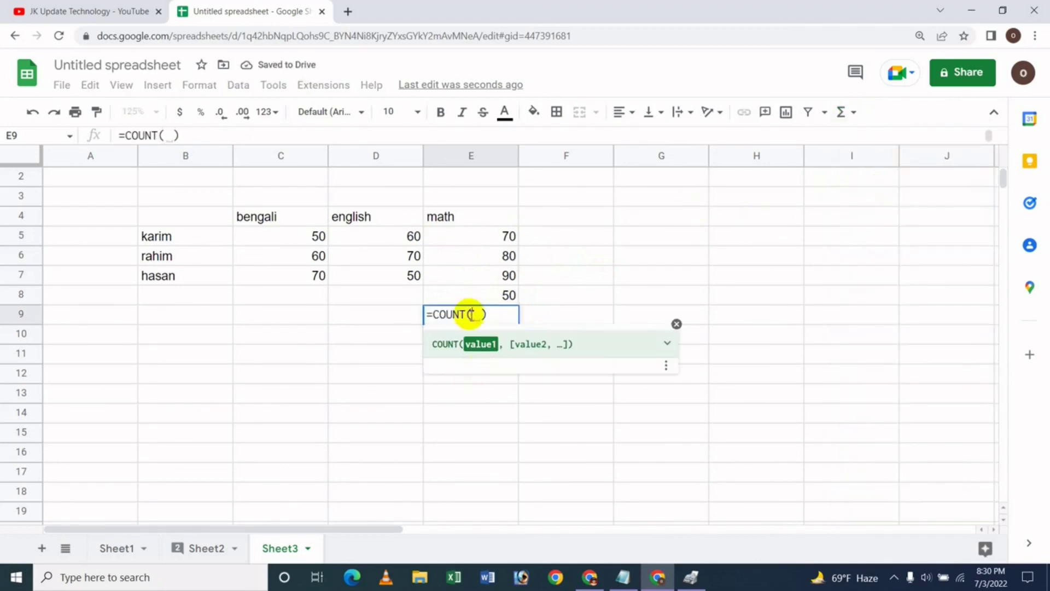
click(499, 244)
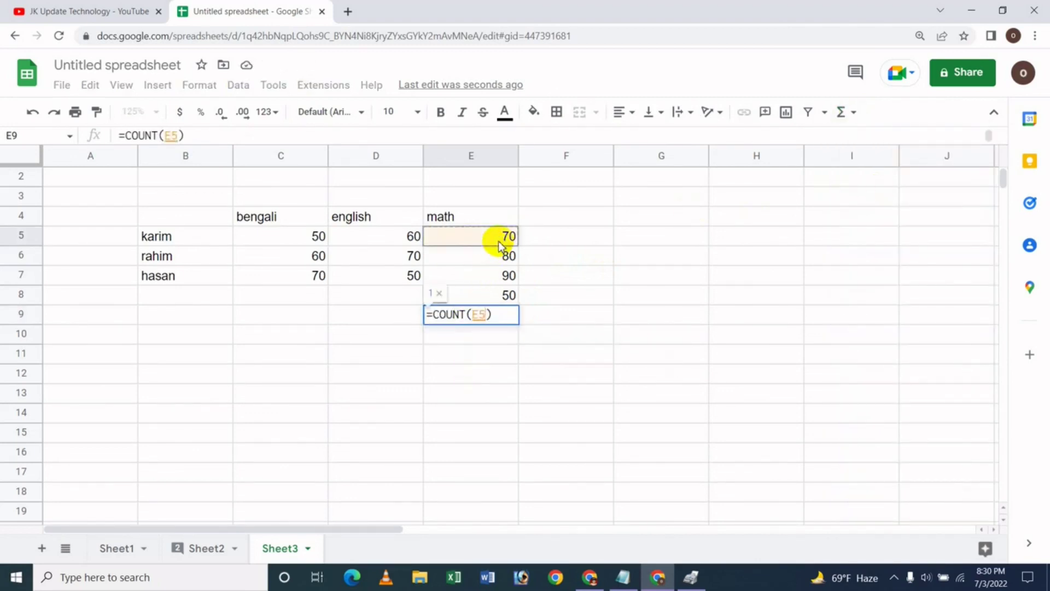
text(,)
click(498, 256)
text(,)
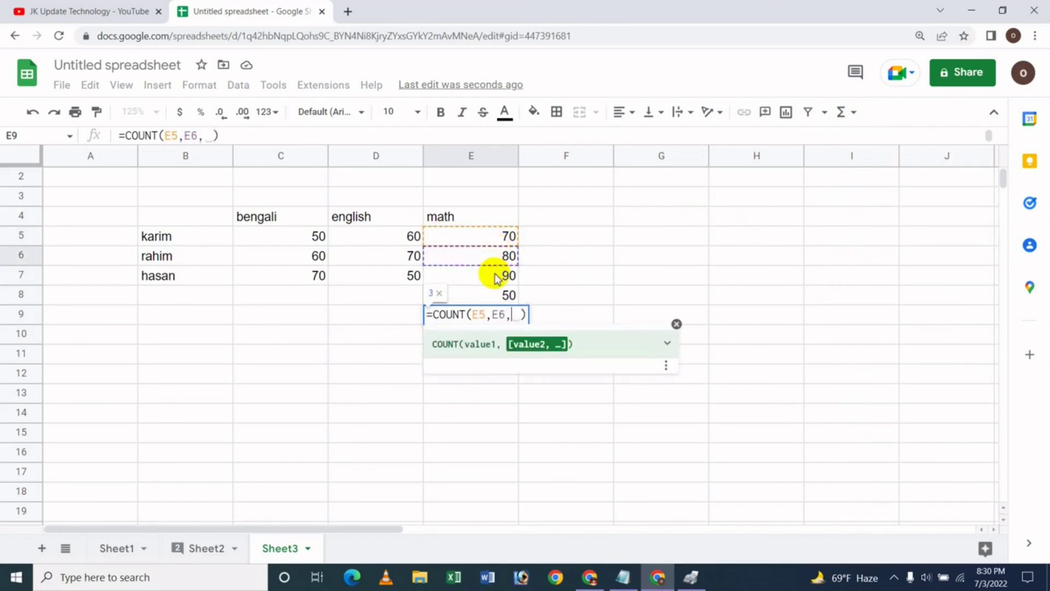
click(496, 276)
text(,)
click(506, 296)
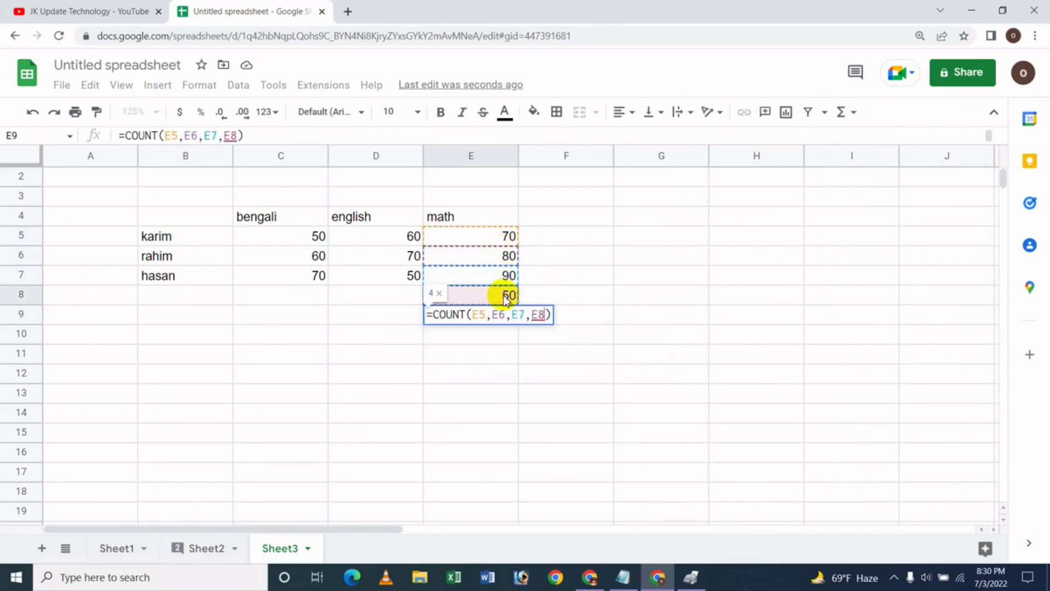
key(Return)
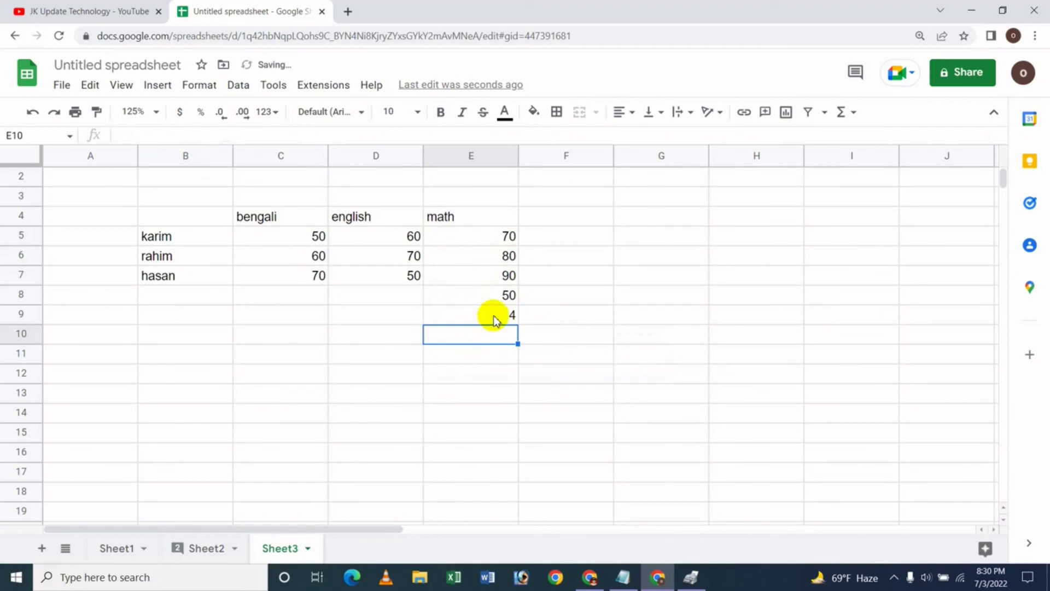
click(495, 317)
key(Delete)
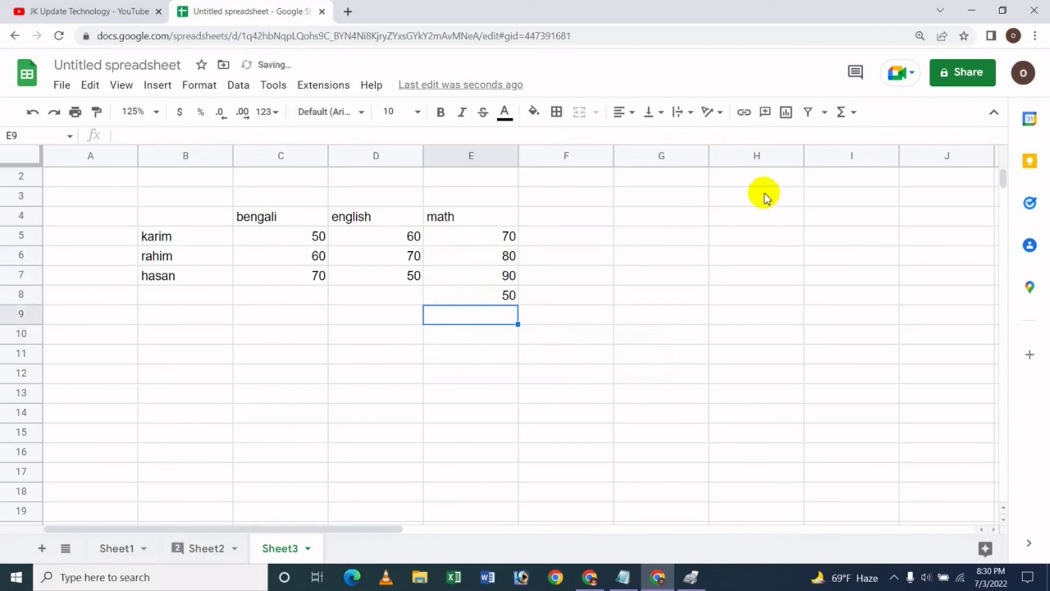
Step: Enter =MAX(E5,E6,E7,E8) in E9 to show the highest math mark, 90
click(853, 115)
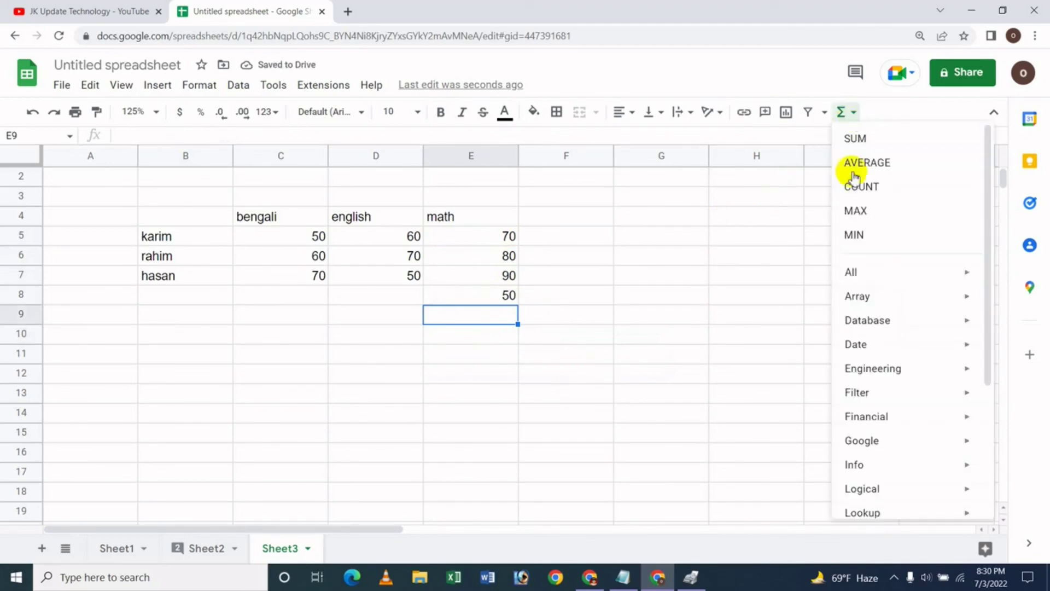
click(874, 215)
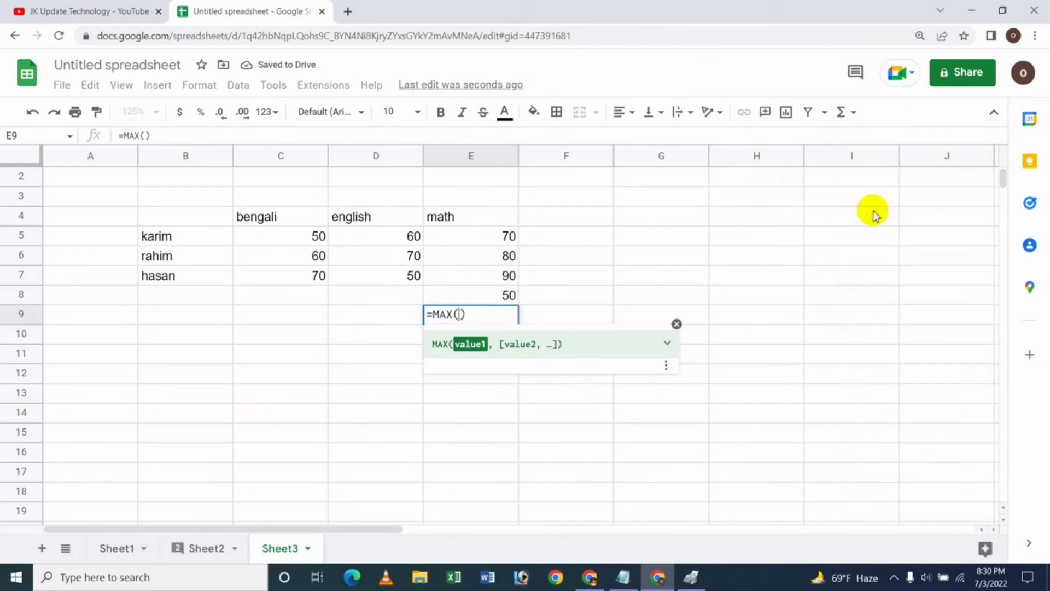
click(508, 237)
text(,)
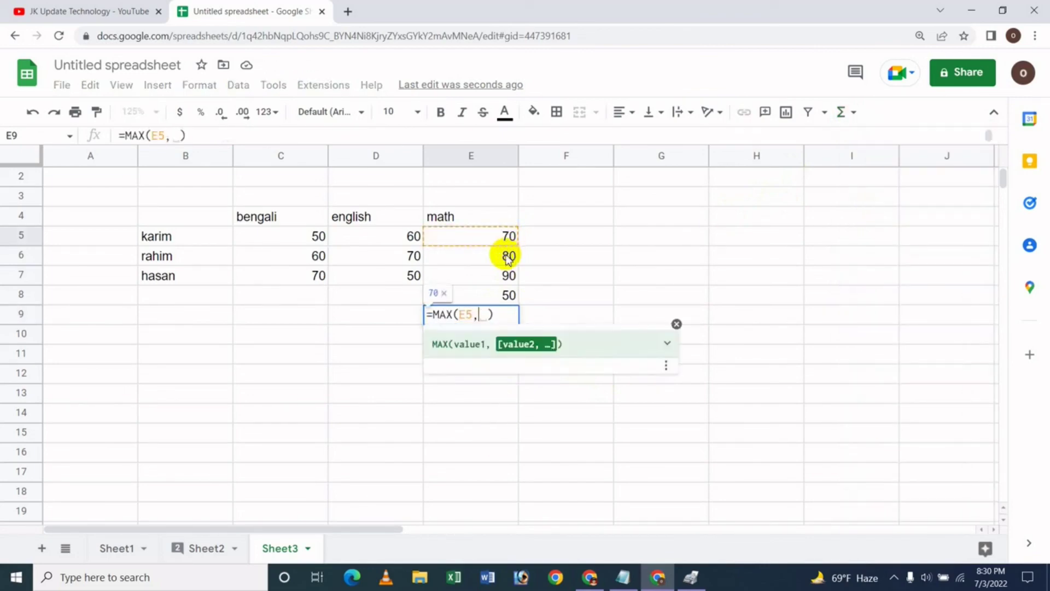
click(508, 257)
text(,)
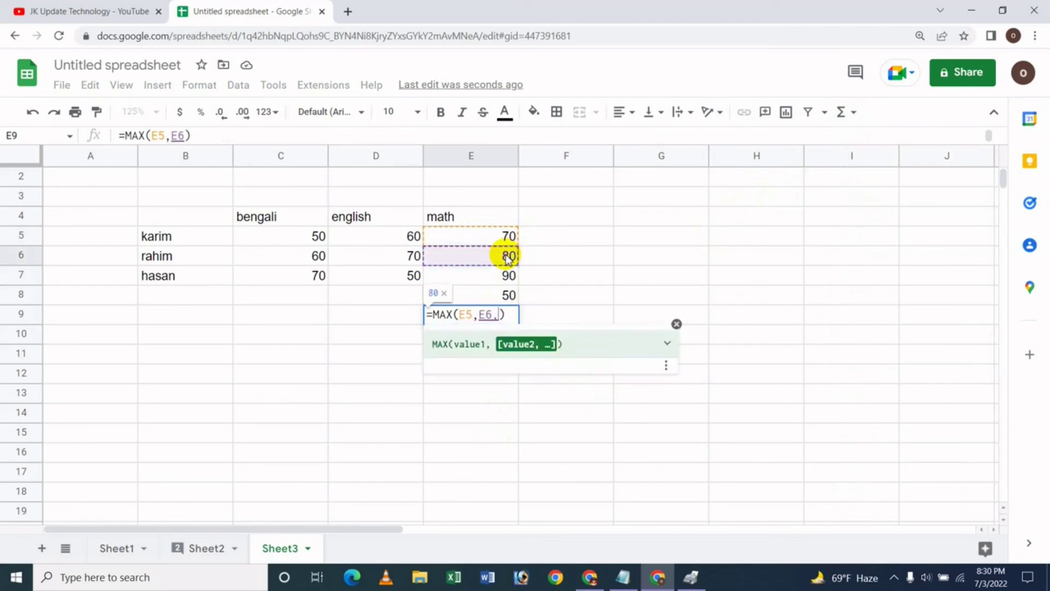
click(508, 278)
text(,)
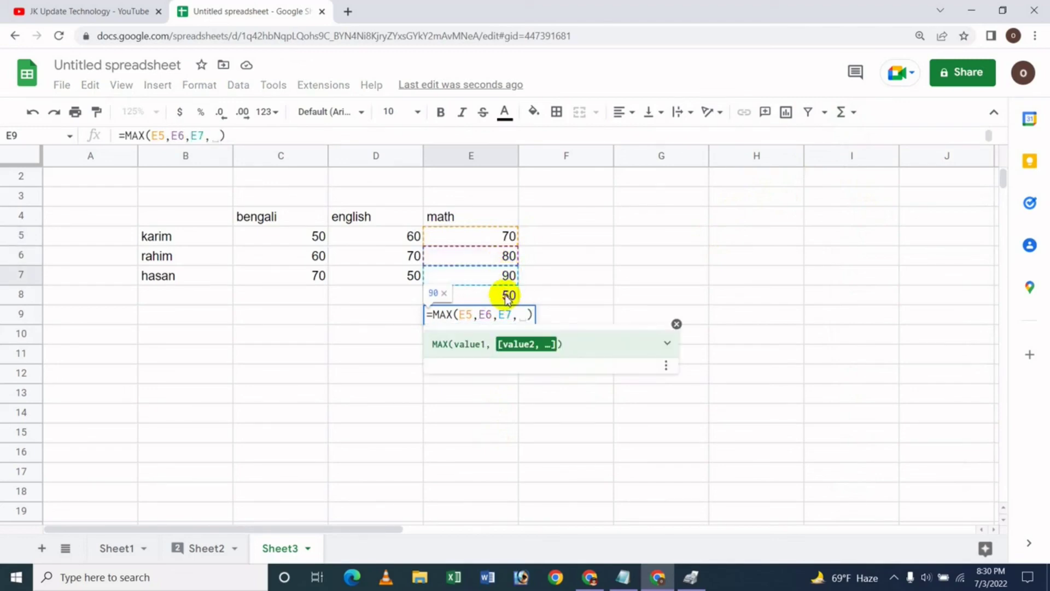
click(508, 296)
key(Return)
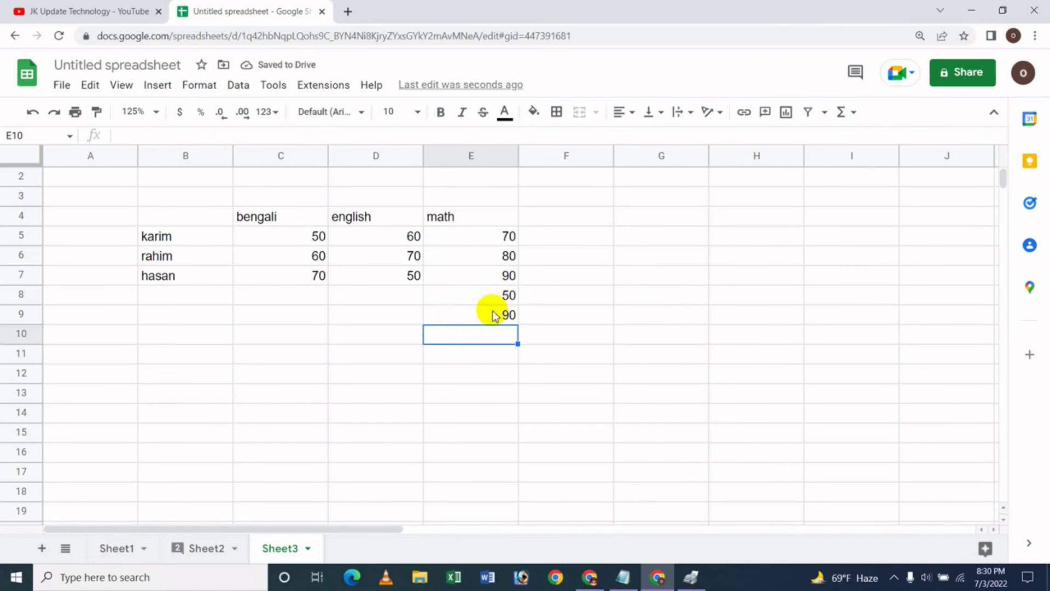
key(Up)
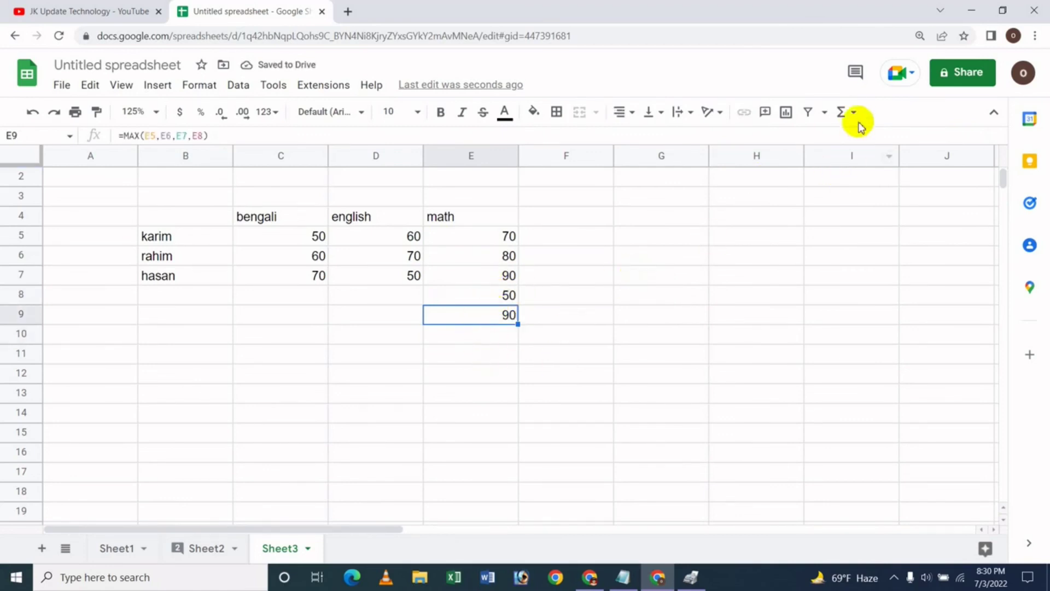
Step: Insert =NOW() in F10 from the function list to display the current date and time
click(845, 112)
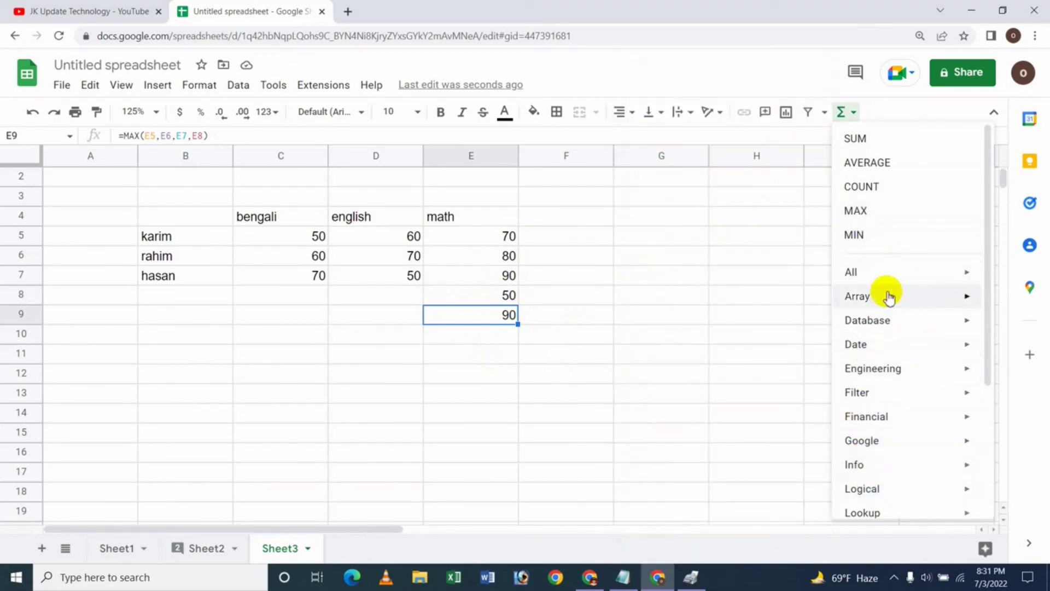
mouse_move(855, 343)
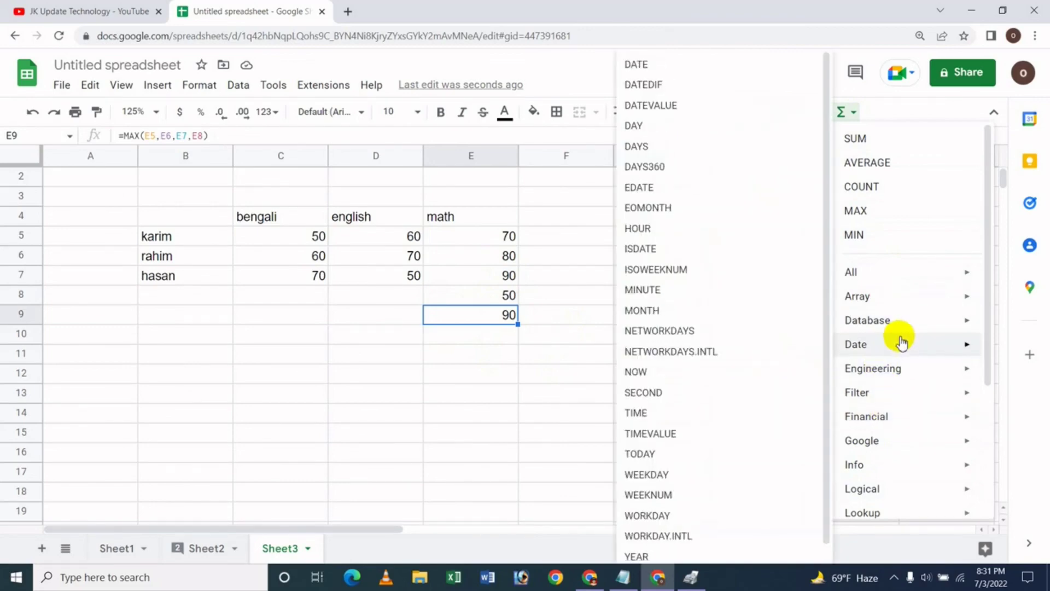
click(593, 339)
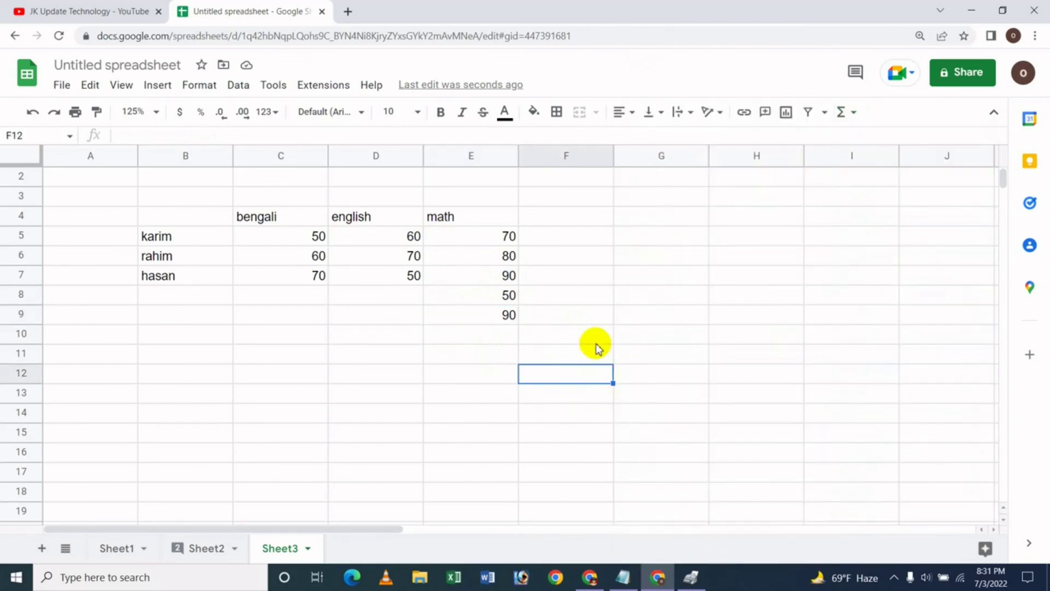
click(853, 116)
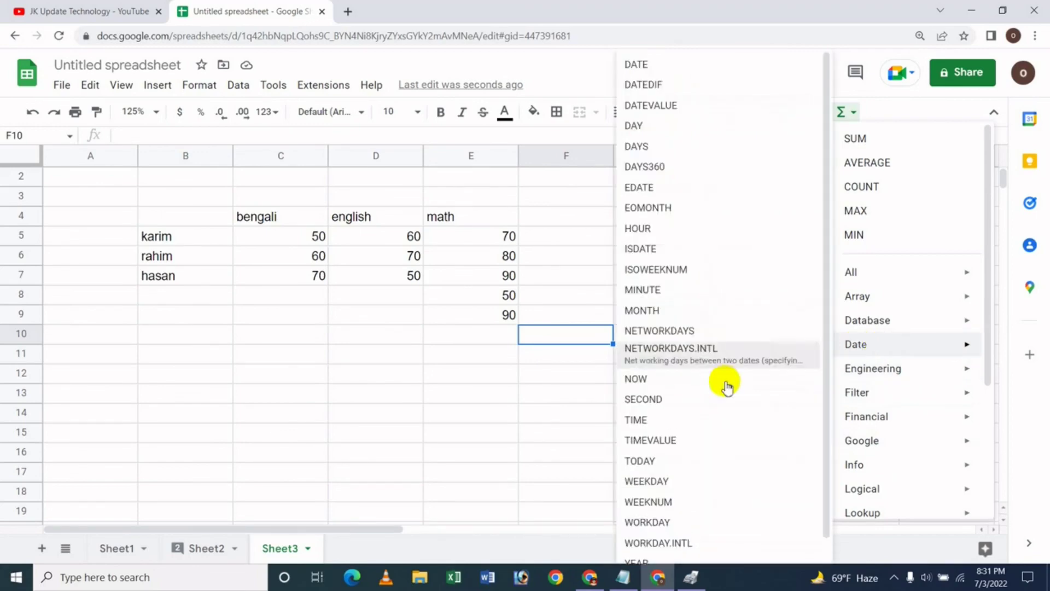
mouse_move(855, 343)
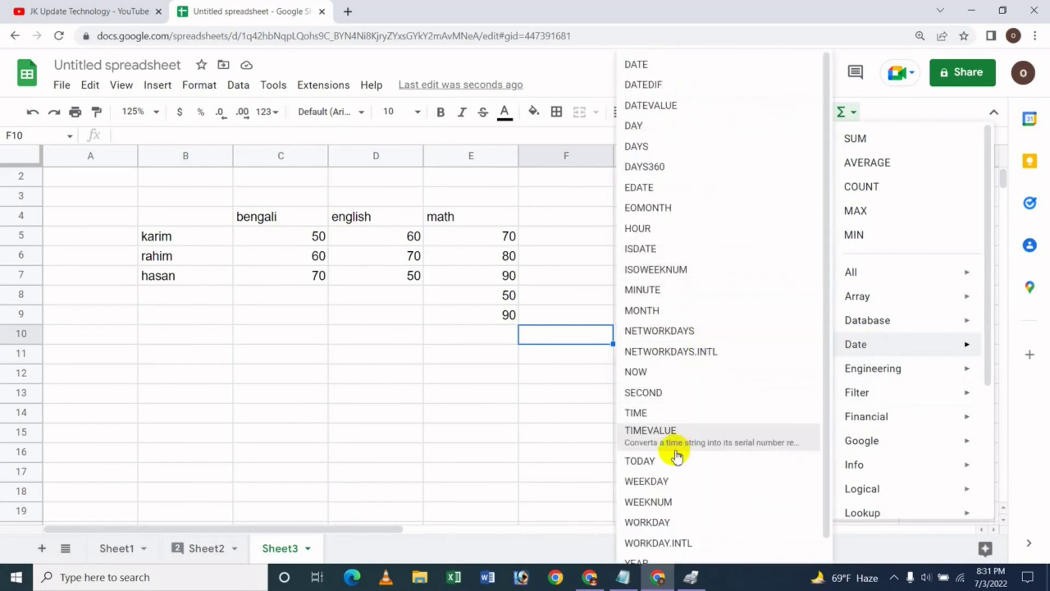
click(670, 372)
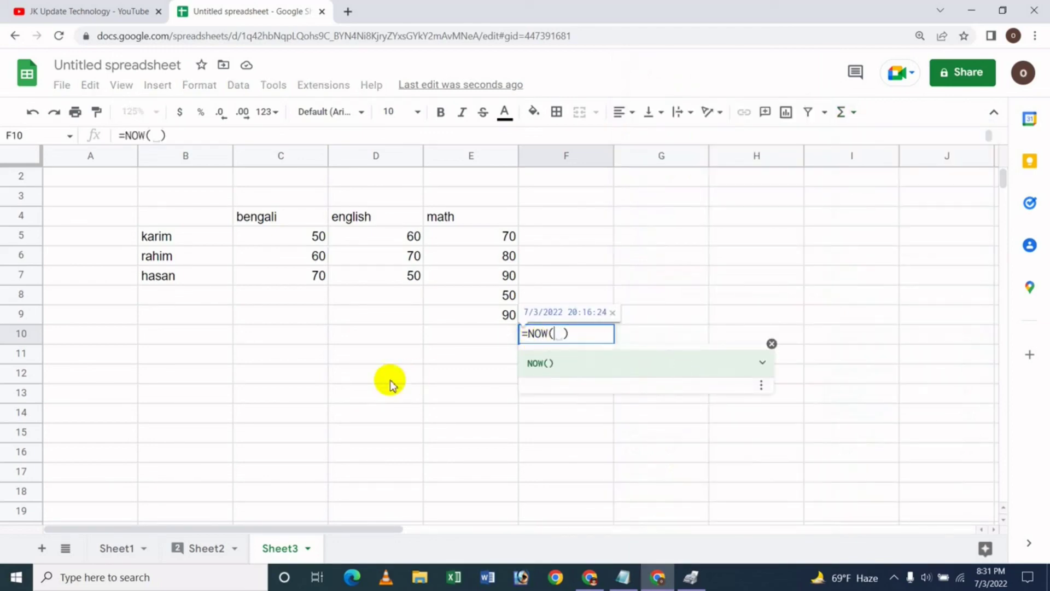
key(Return)
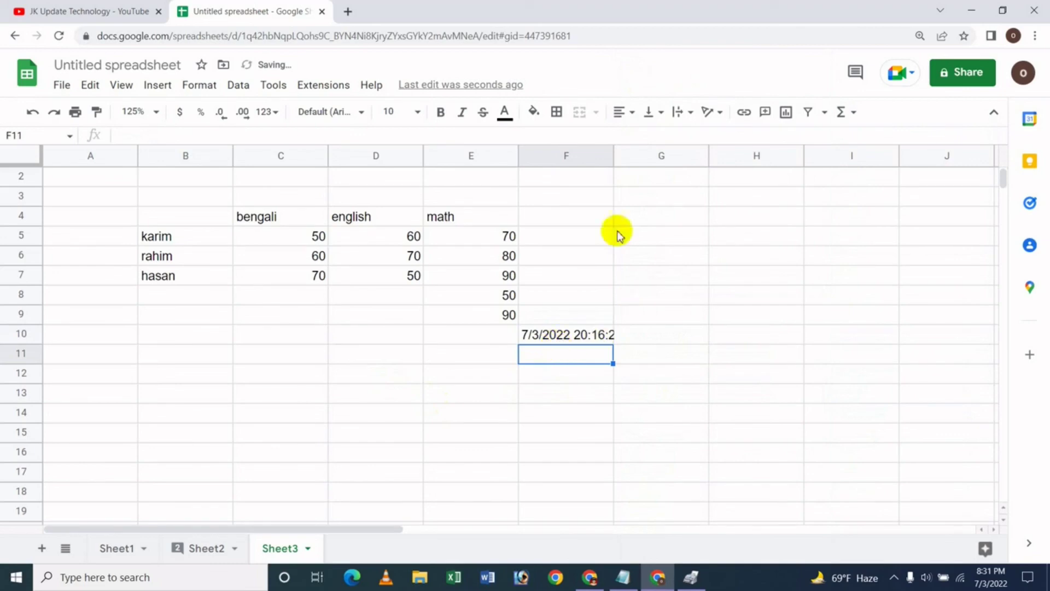
Step: Widen column F to show the full timestamp, then switch to the JK Update Technology YouTube tab
mouse_move(614, 155)
mouse_down()
mouse_move(605, 386)
mouse_move(563, 393)
mouse_up()
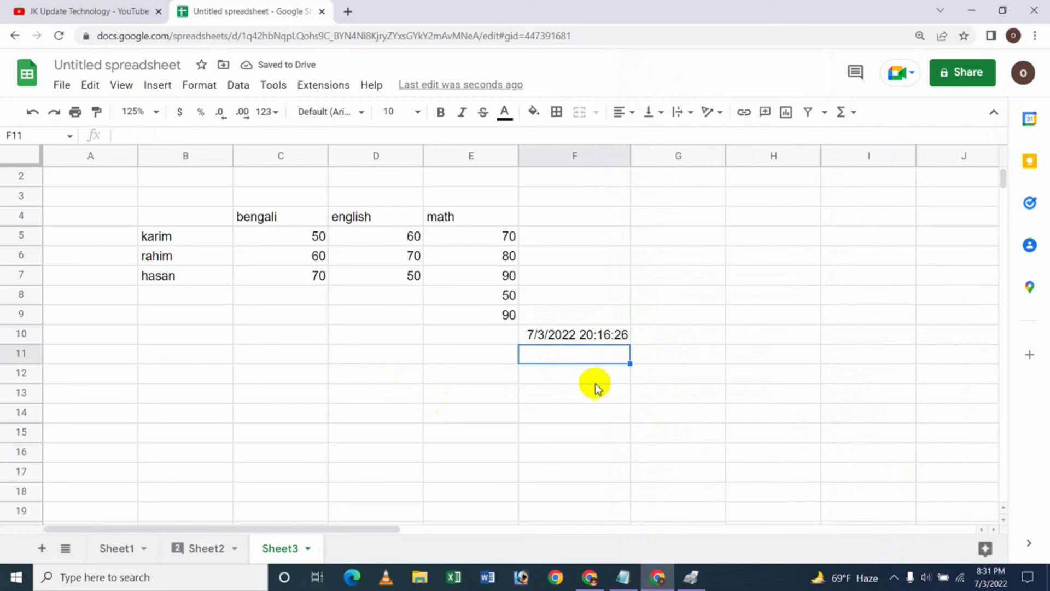
click(854, 115)
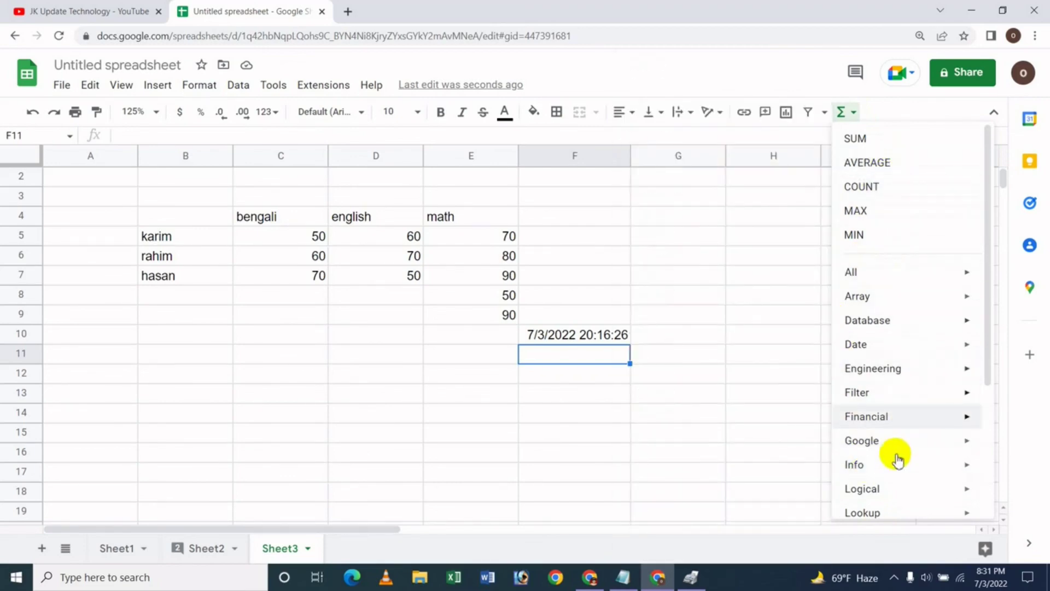
mouse_move(854, 464)
click(479, 365)
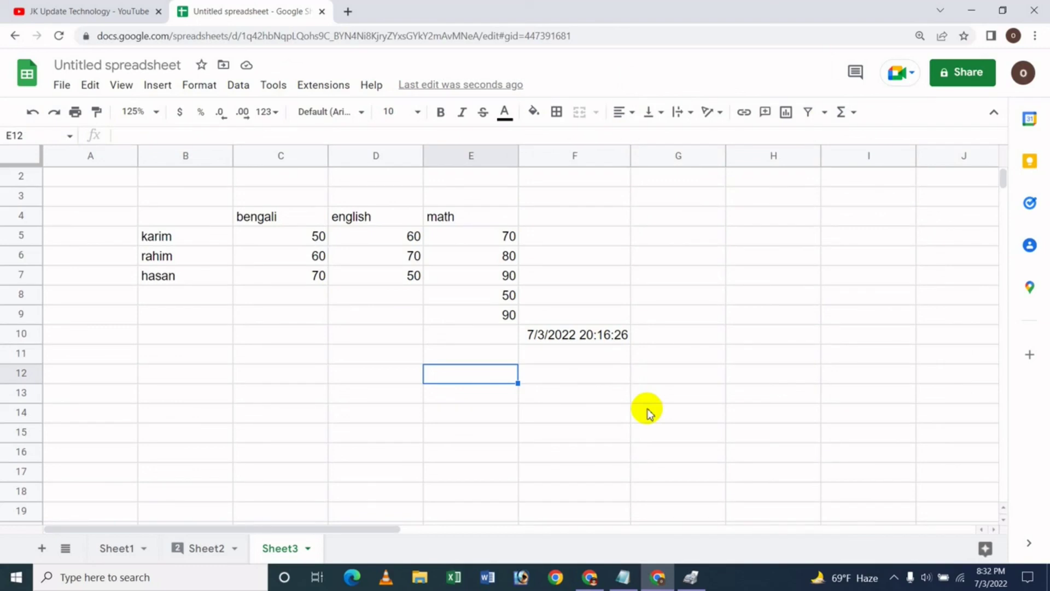
click(61, 84)
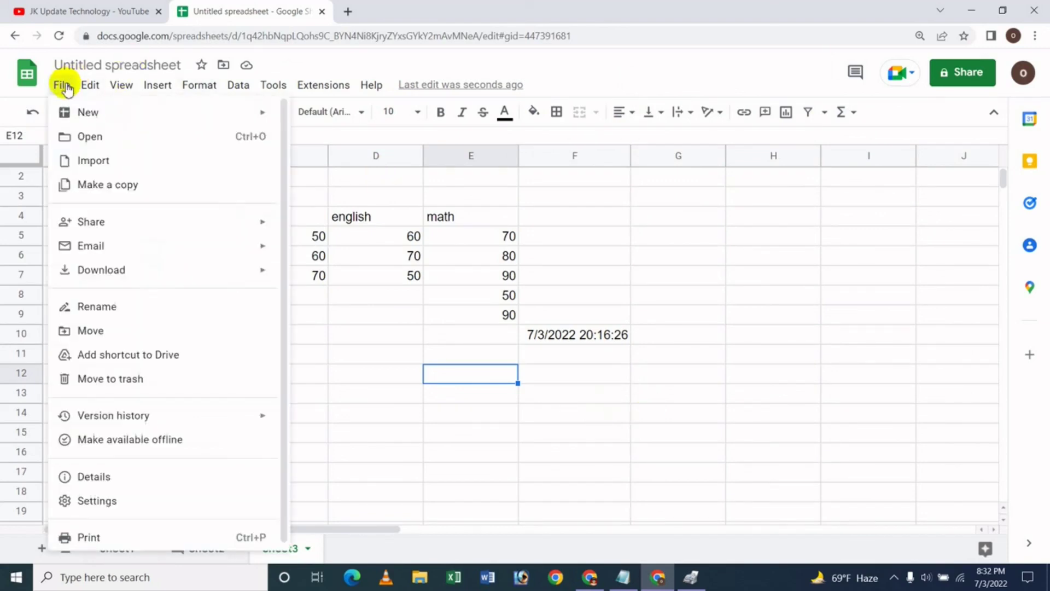
click(401, 335)
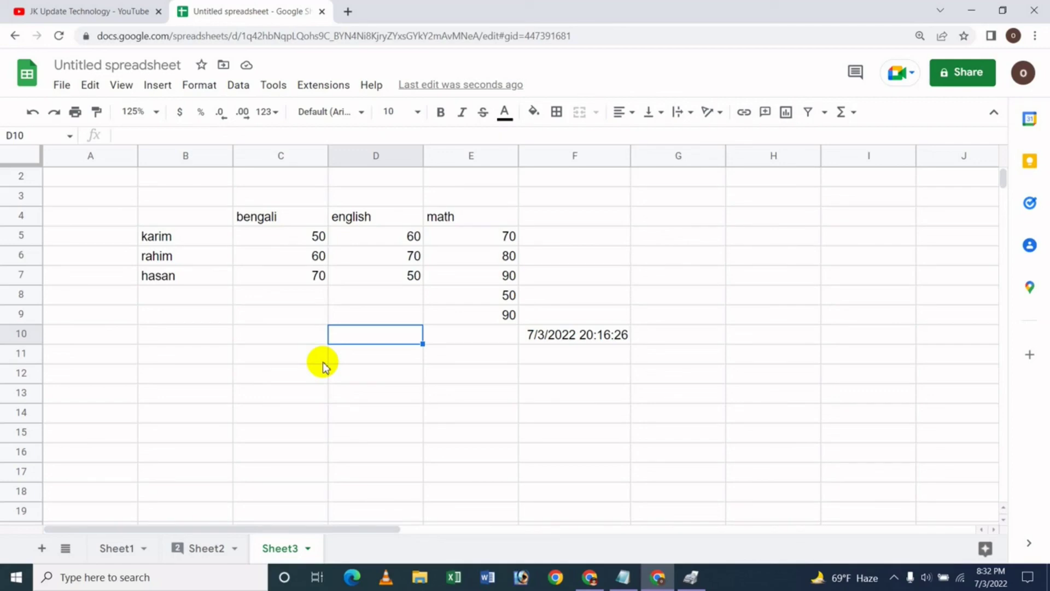
click(109, 11)
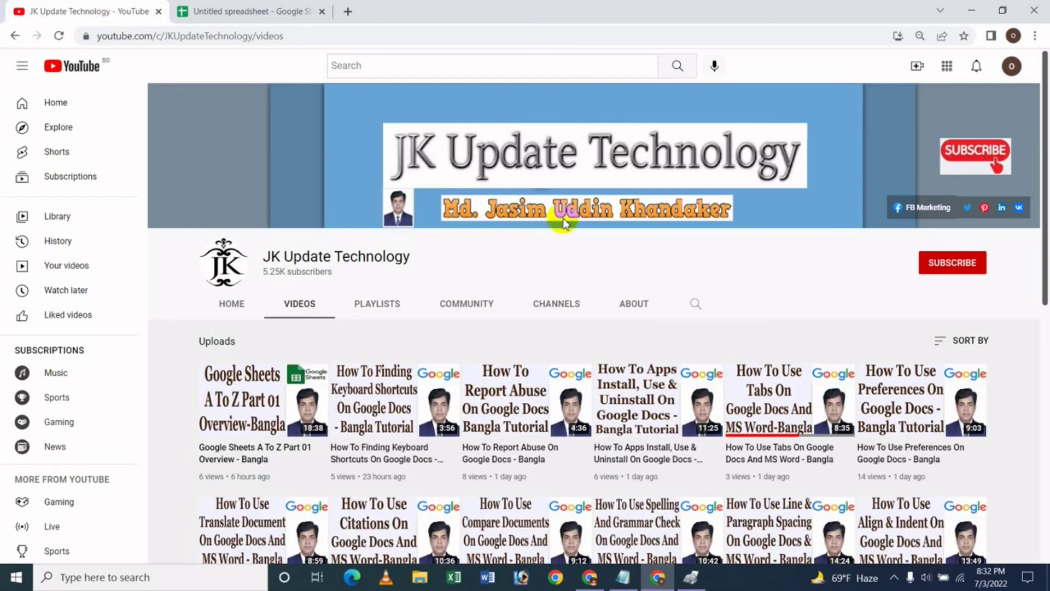